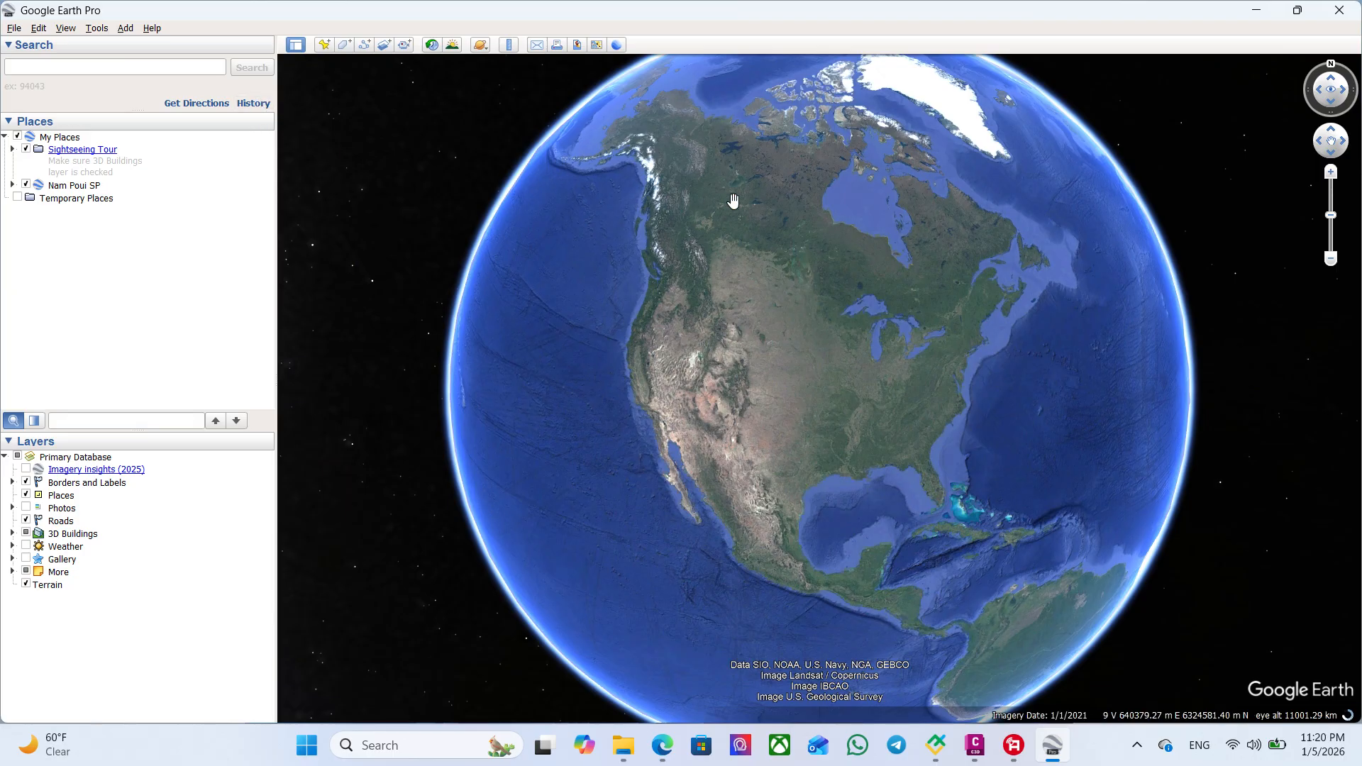
- Open the drawing narvan-pojet.dwg from the ADB-nampoy-narvan-ok folder in Civil 3D, continuing despite its foreign DWG origin
{"action": "left_click", "coordinate": [1258, 11]}
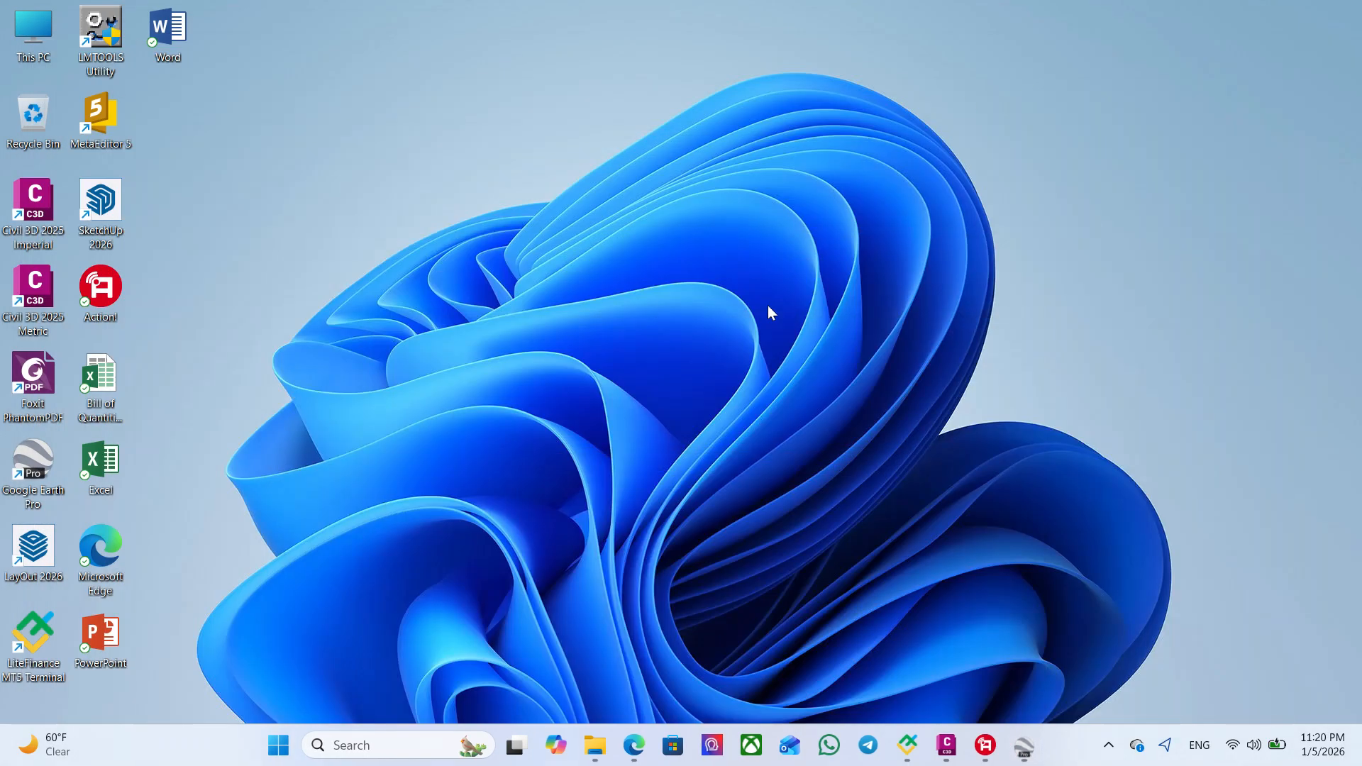
{"action": "left_click", "coordinate": [594, 745]}
{"action": "scroll", "coordinate": [276, 298], "scroll_direction": "up", "scroll_amount": 4}
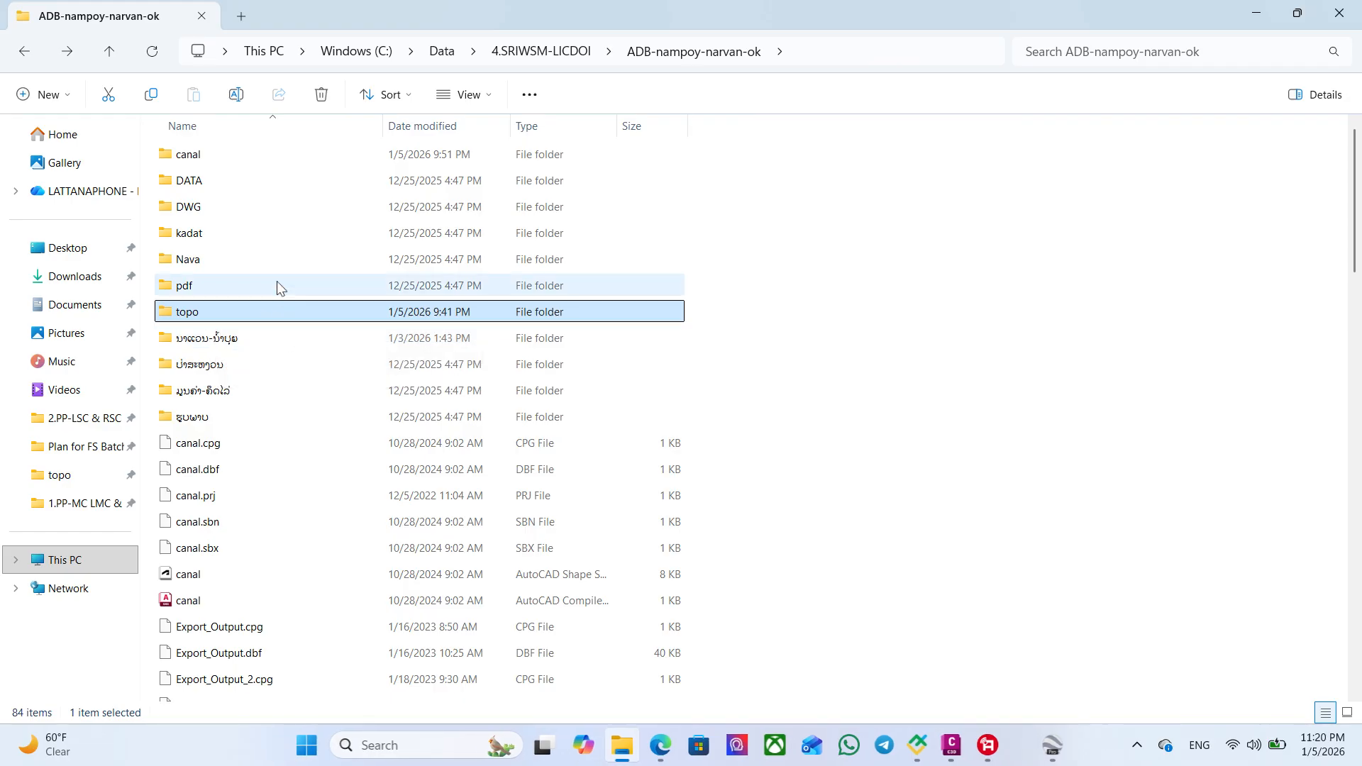
{"action": "scroll", "coordinate": [276, 298], "scroll_direction": "down", "scroll_amount": 15}
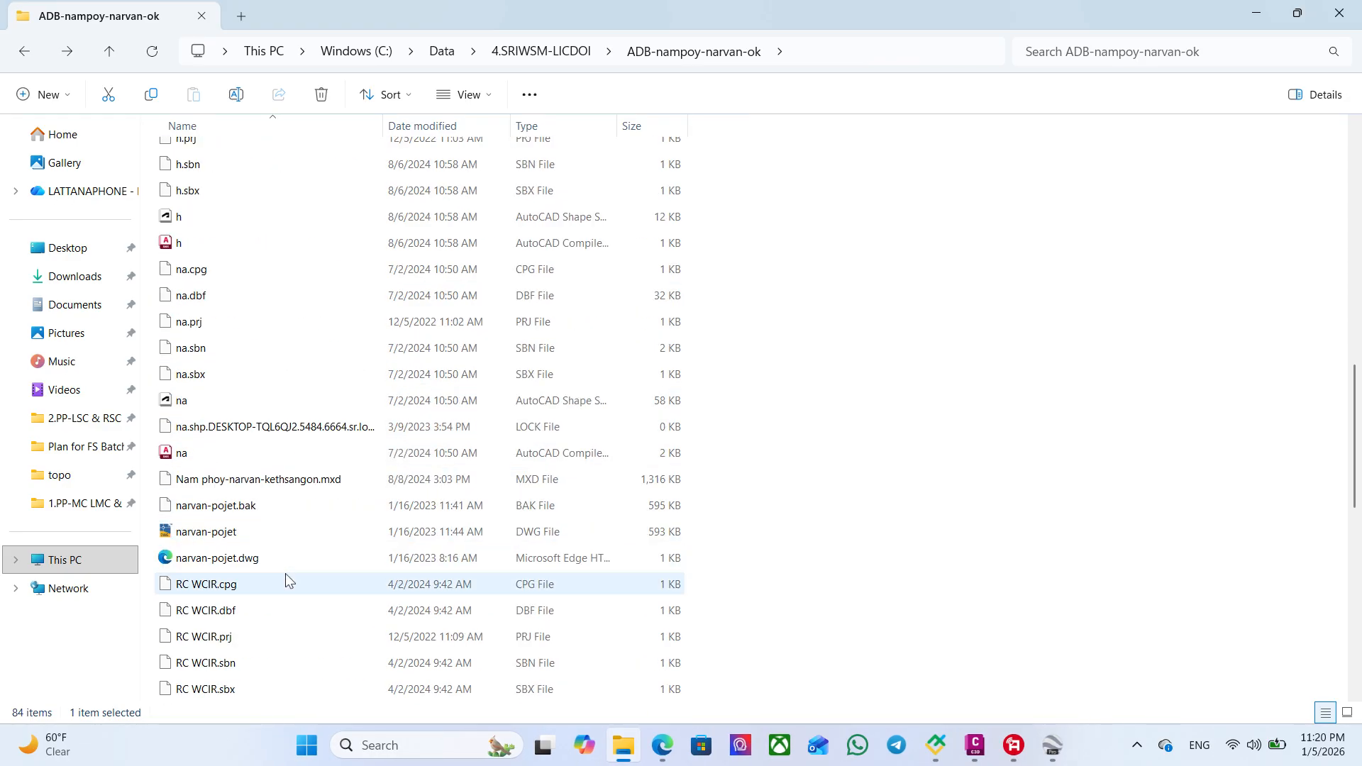
{"action": "scroll", "coordinate": [285, 574], "scroll_direction": "down", "scroll_amount": 2}
{"action": "double_click", "coordinate": [190, 376]}
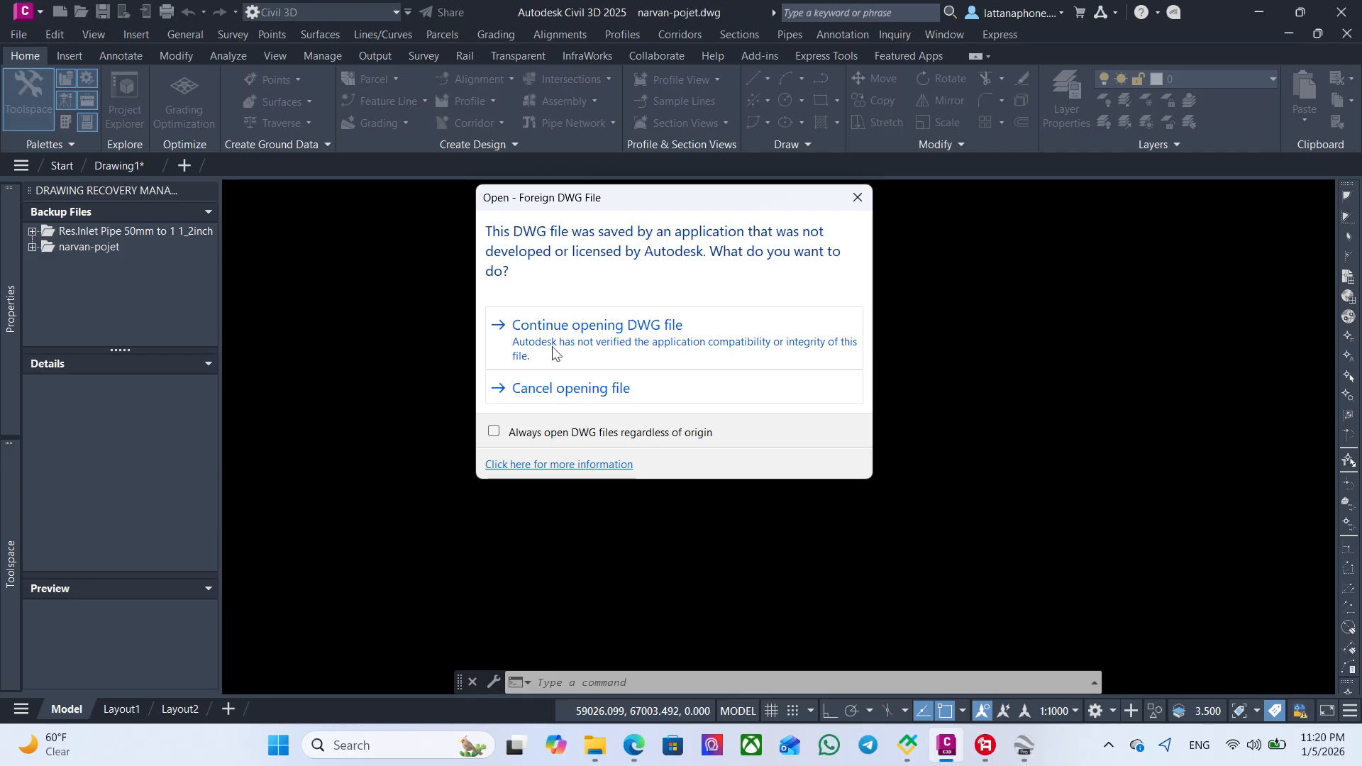
{"action": "left_click", "coordinate": [563, 351]}
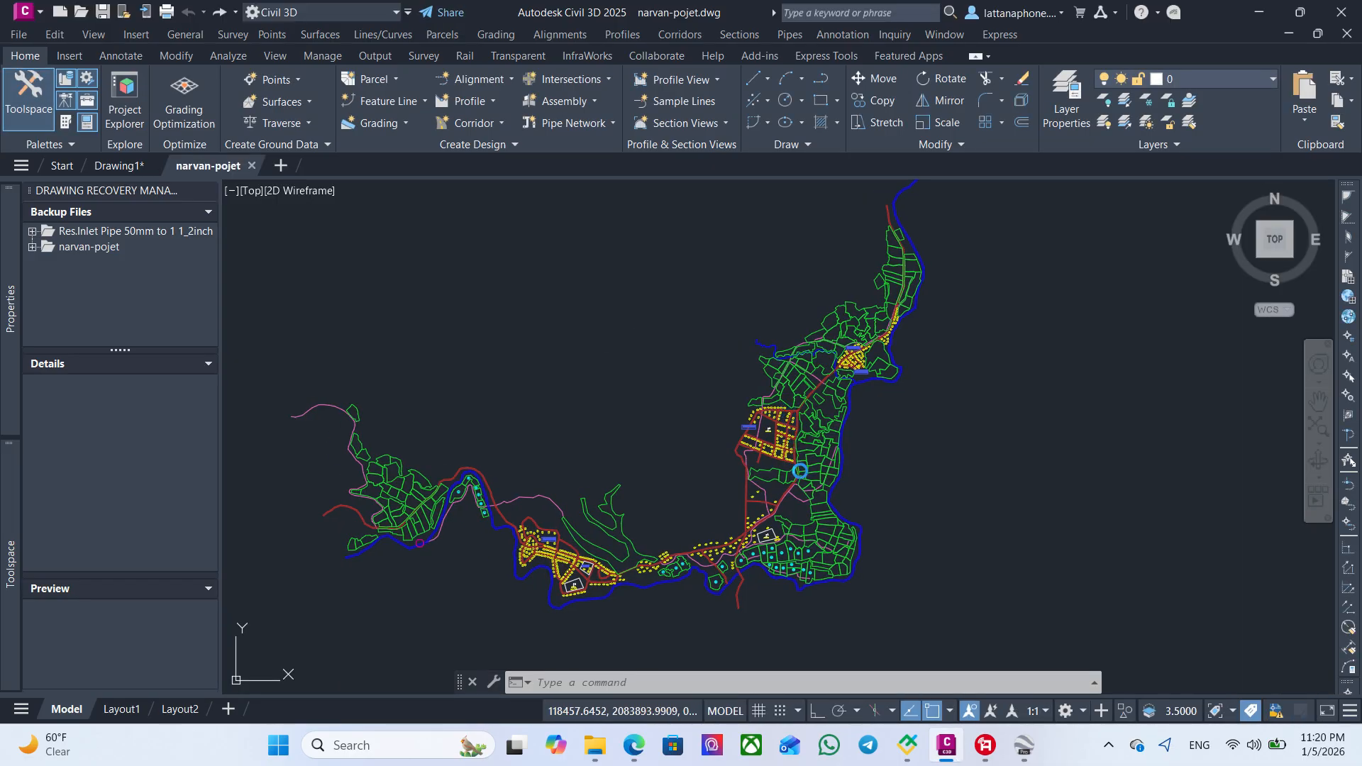
- Examine the parcels, roads, buildings and river lines across the whole narvan-pojet drawing
{"action": "scroll", "coordinate": [804, 466], "scroll_direction": "up", "scroll_amount": 8}
{"action": "scroll", "coordinate": [810, 326], "scroll_direction": "down", "scroll_amount": 6}
{"action": "scroll", "coordinate": [810, 326], "scroll_direction": "down", "scroll_amount": 4}
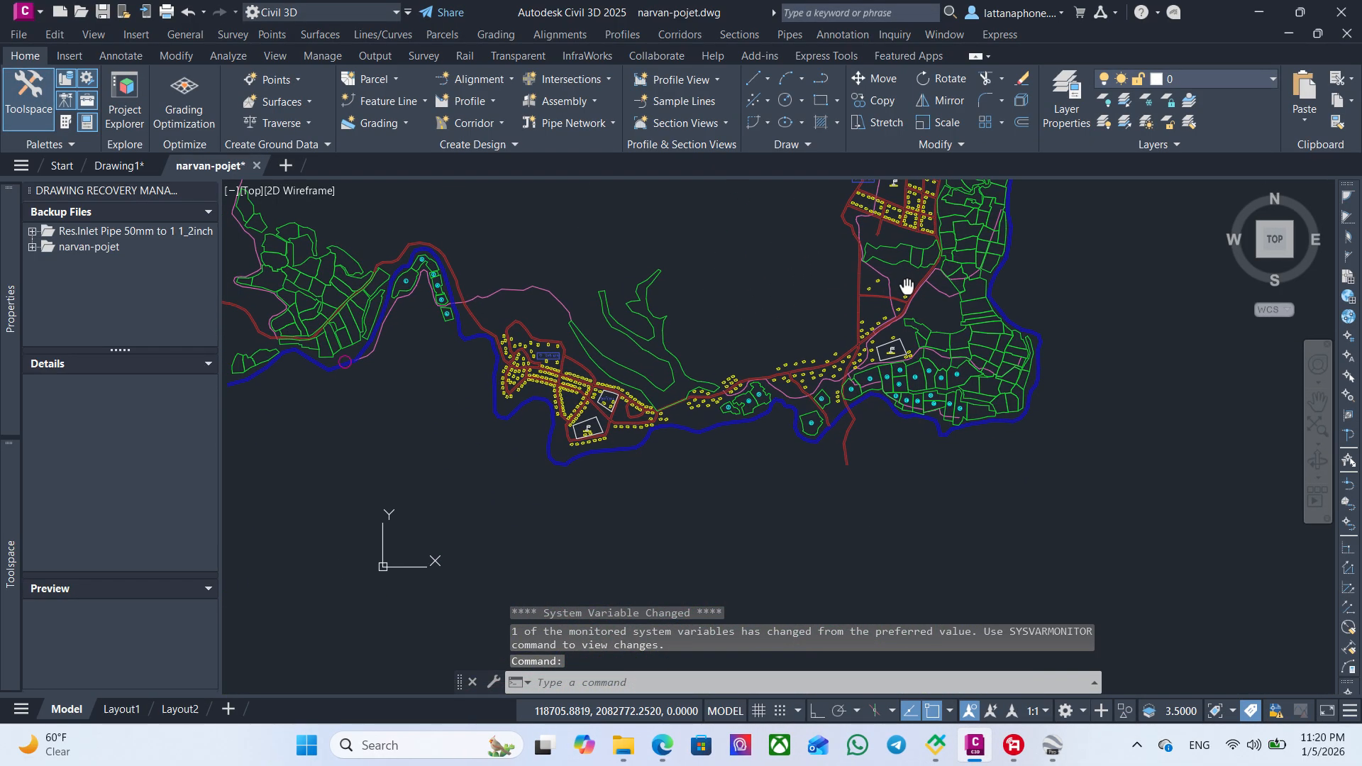
{"action": "middle_click_drag", "start_coordinate": [910, 471], "coordinate": [899, 459]}
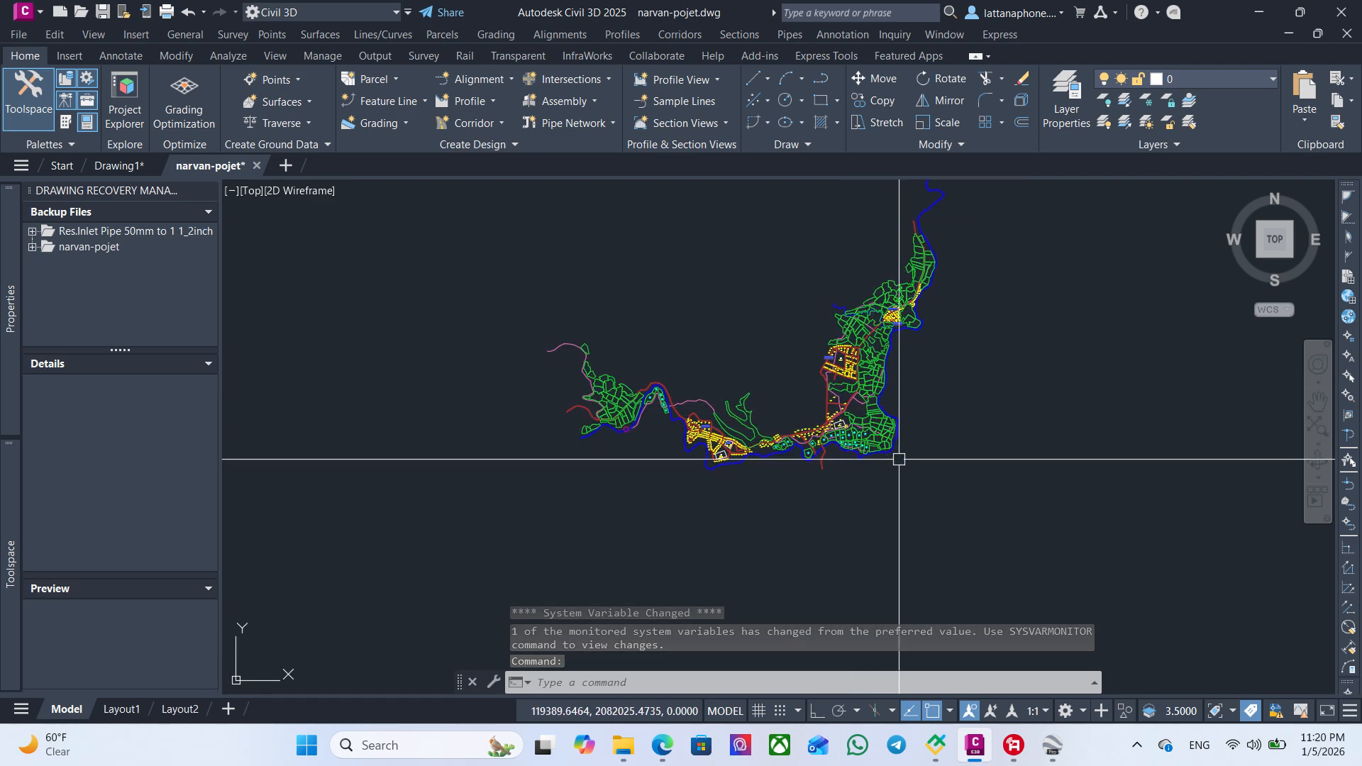
{"action": "scroll", "coordinate": [989, 623], "scroll_direction": "up", "scroll_amount": 2}
{"action": "scroll", "coordinate": [873, 420], "scroll_direction": "up", "scroll_amount": 5}
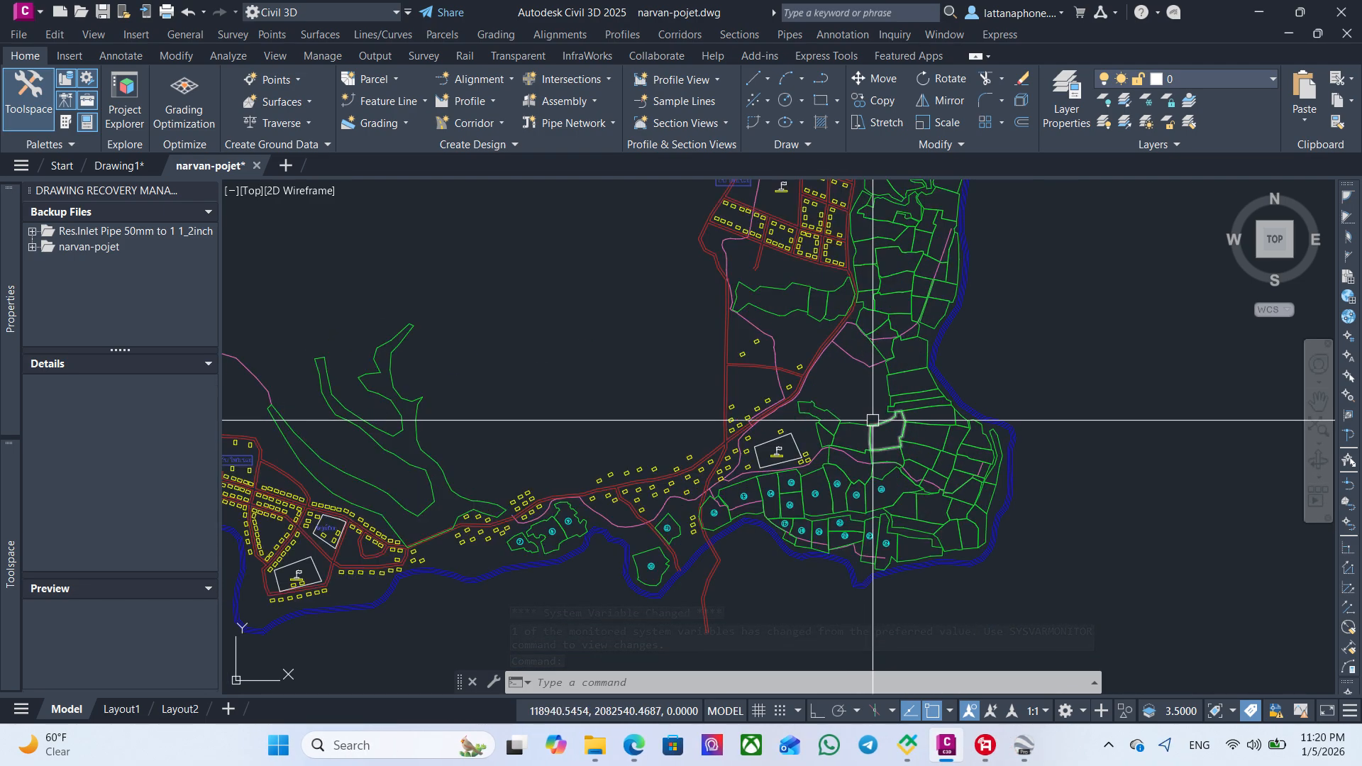
{"action": "scroll", "coordinate": [696, 345], "scroll_direction": "down", "scroll_amount": 3}
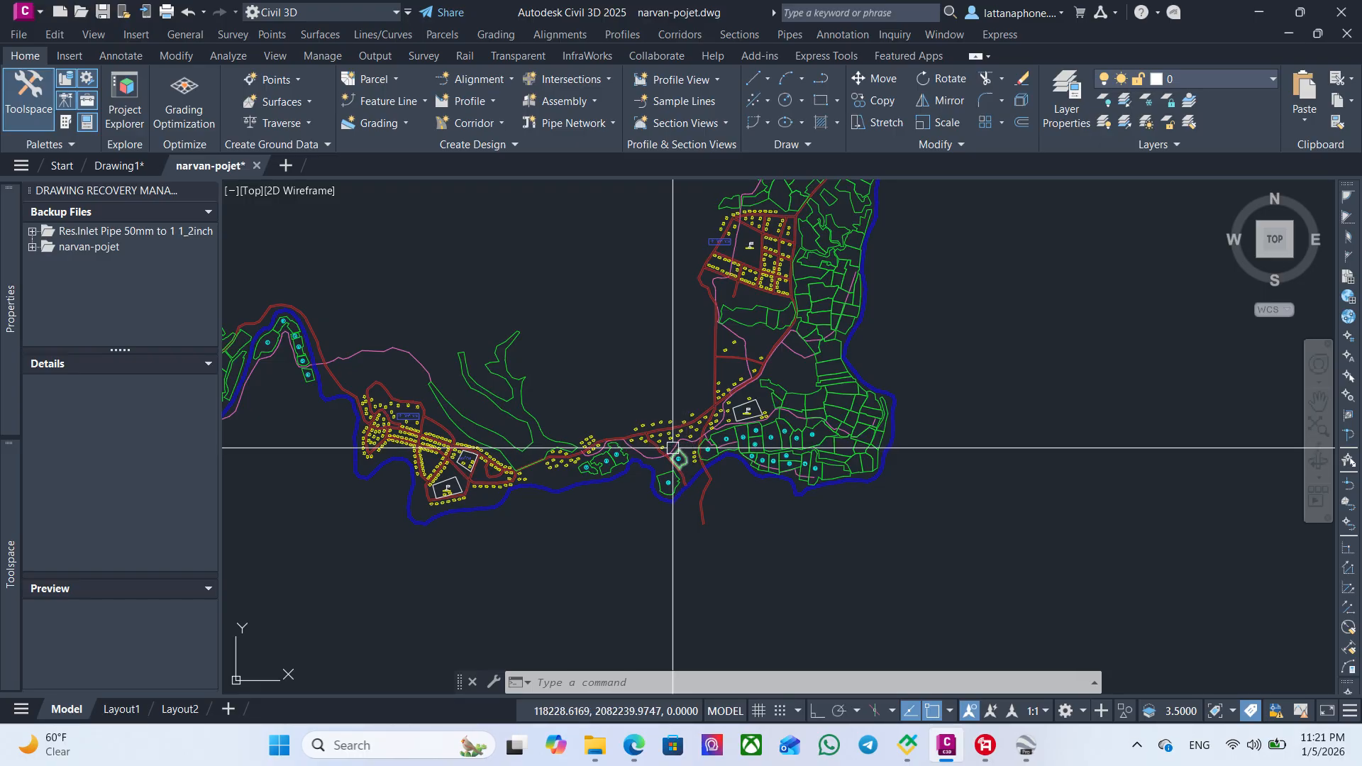
{"action": "mouse_move", "coordinate": [592, 409]}
{"action": "middle_mouse_down"}
{"action": "mouse_move", "coordinate": [634, 413]}
{"action": "mouse_move", "coordinate": [623, 380]}
{"action": "middle_mouse_up"}
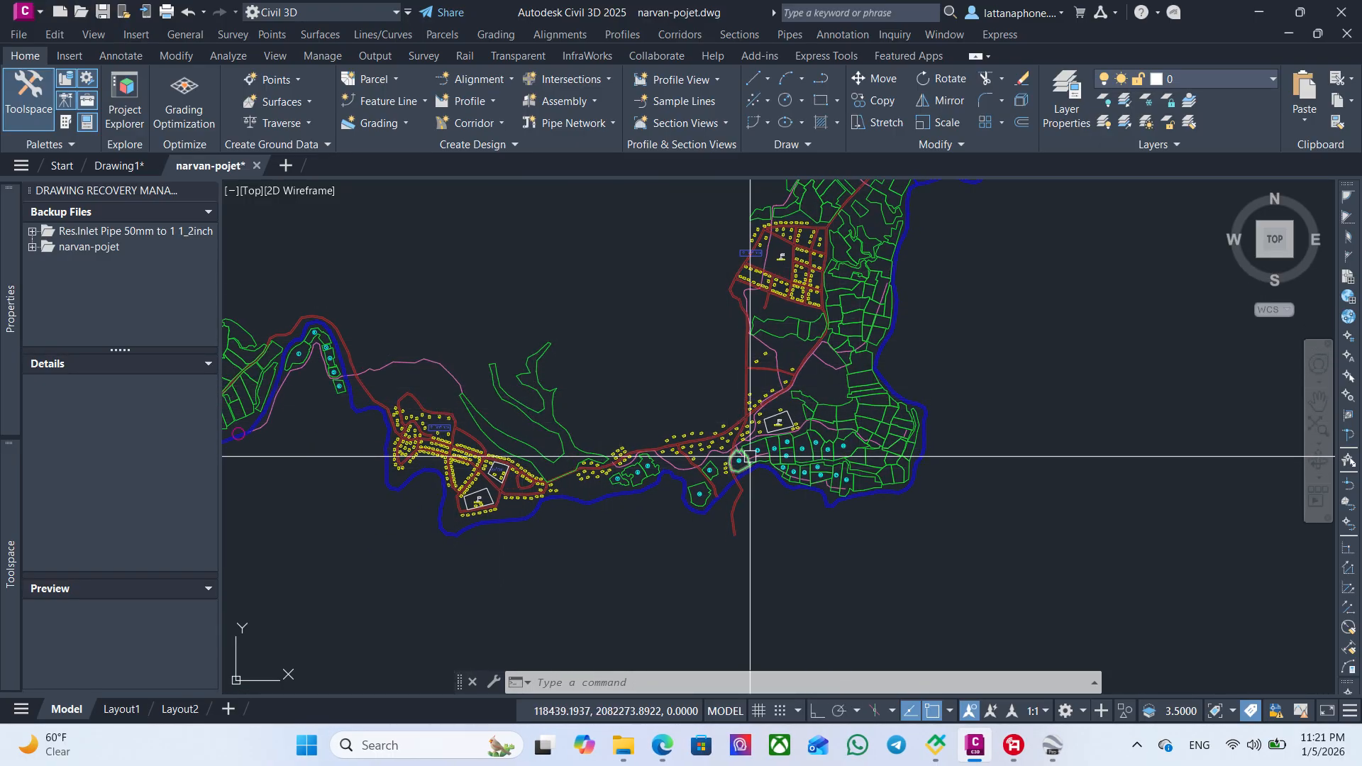
{"action": "mouse_move", "coordinate": [348, 368]}
{"action": "middle_mouse_down"}
{"action": "mouse_move", "coordinate": [365, 357]}
{"action": "mouse_move", "coordinate": [393, 390]}
{"action": "mouse_move", "coordinate": [420, 380]}
{"action": "middle_mouse_up"}
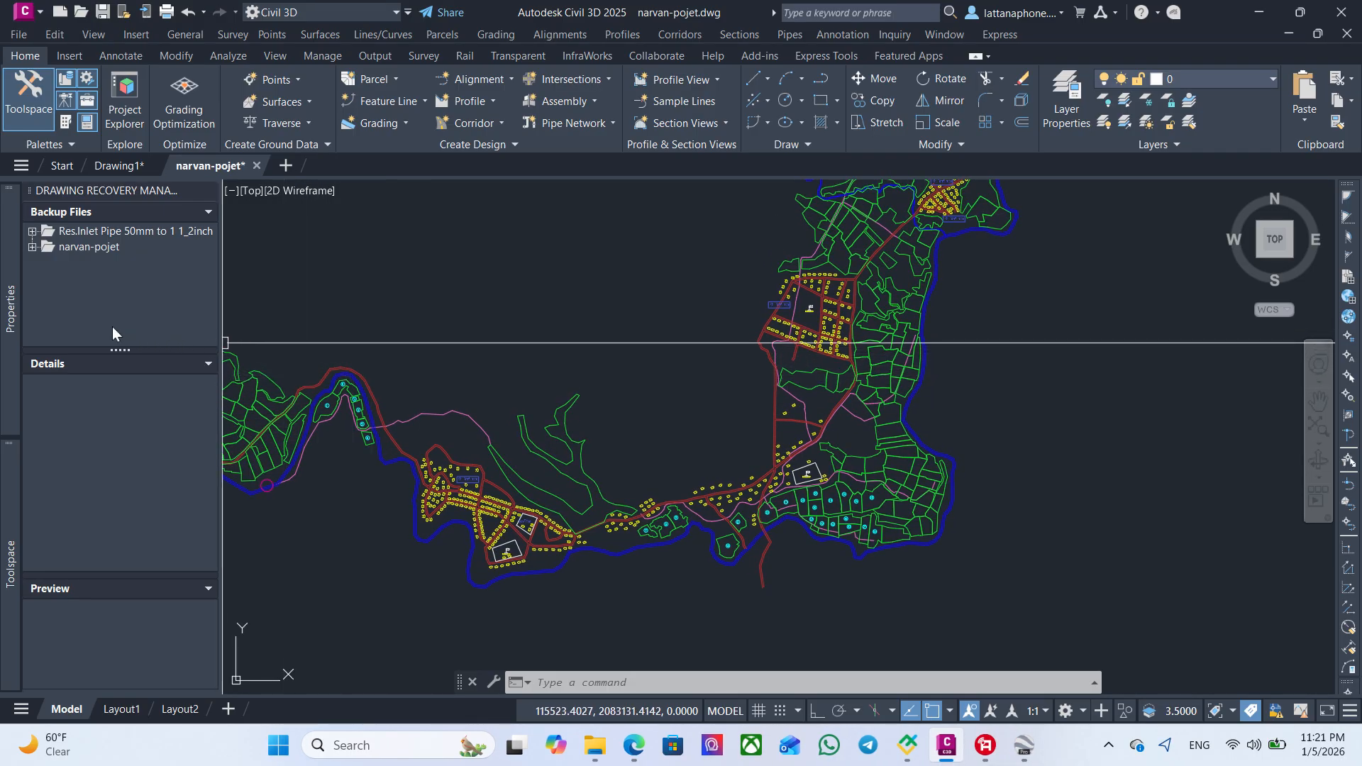
- Assign the drawing the UTM, WGS84 Datum category and the UTM-WGS 1984 Zone 47 North coordinate system (UTM84-47N)
{"action": "mouse_move", "coordinate": [12, 464]}
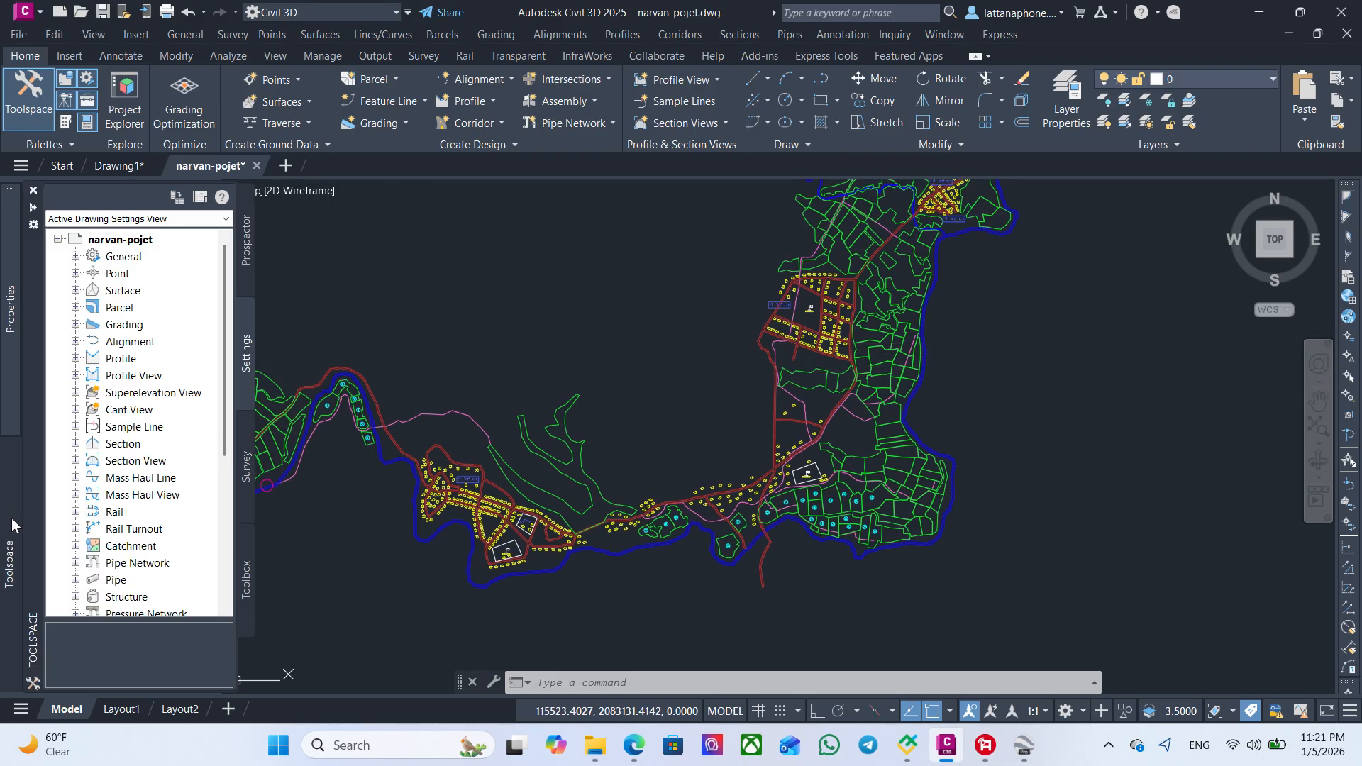
{"action": "right_click", "coordinate": [121, 239]}
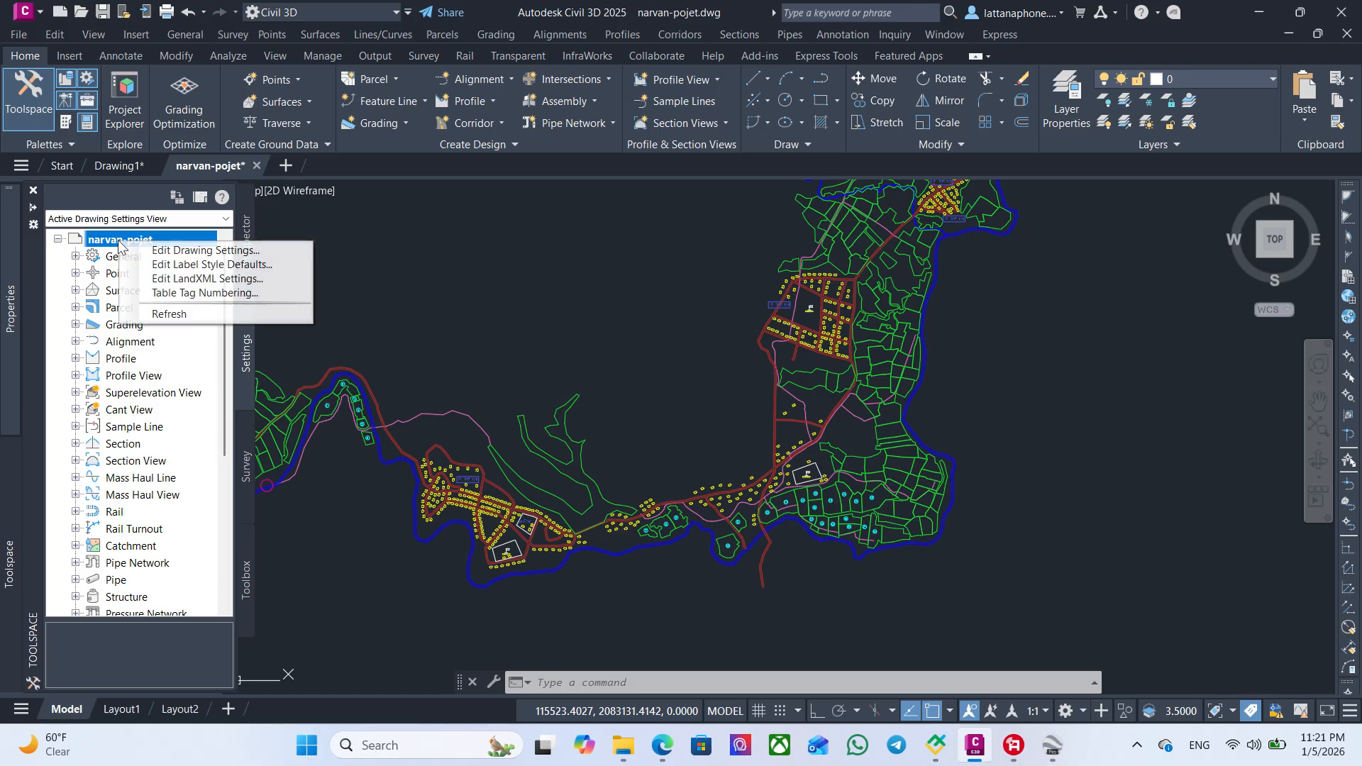
{"action": "left_click", "coordinate": [171, 250]}
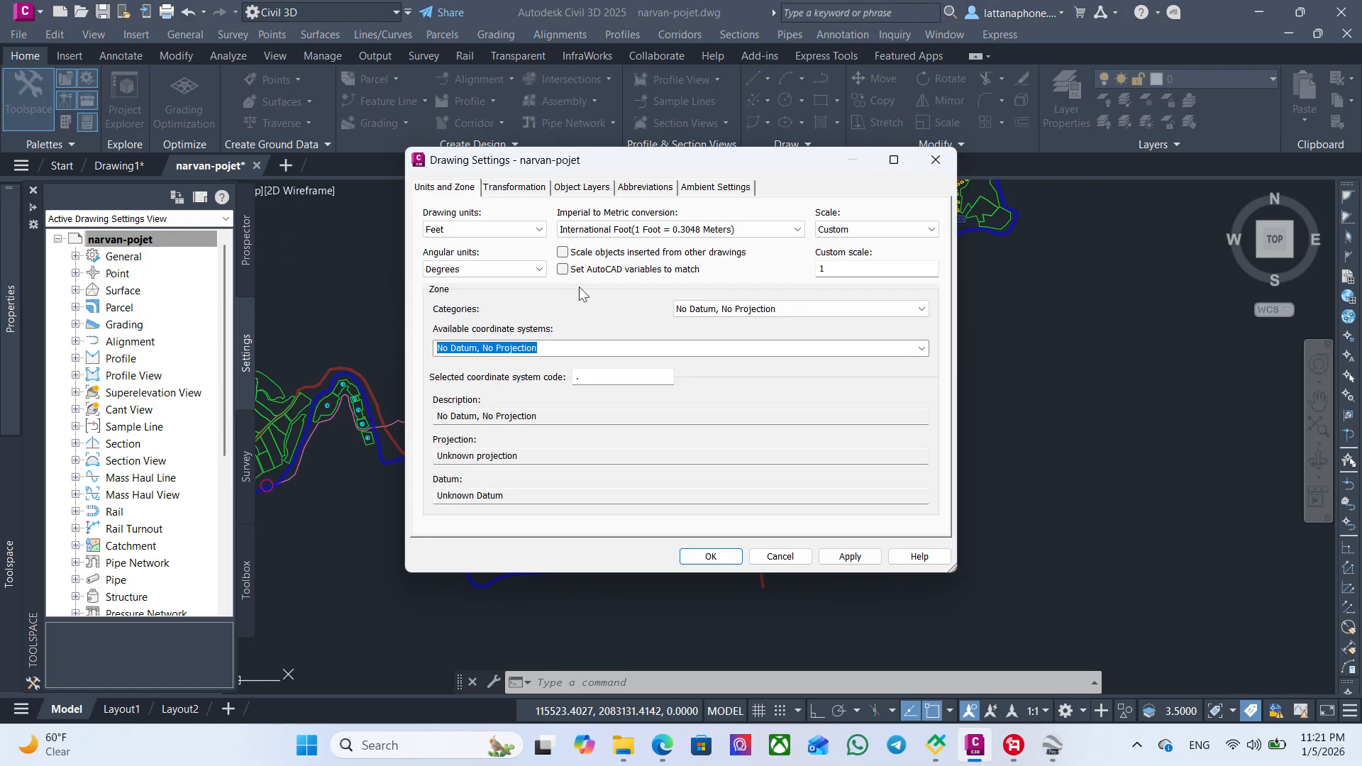
{"action": "left_click", "coordinate": [865, 308]}
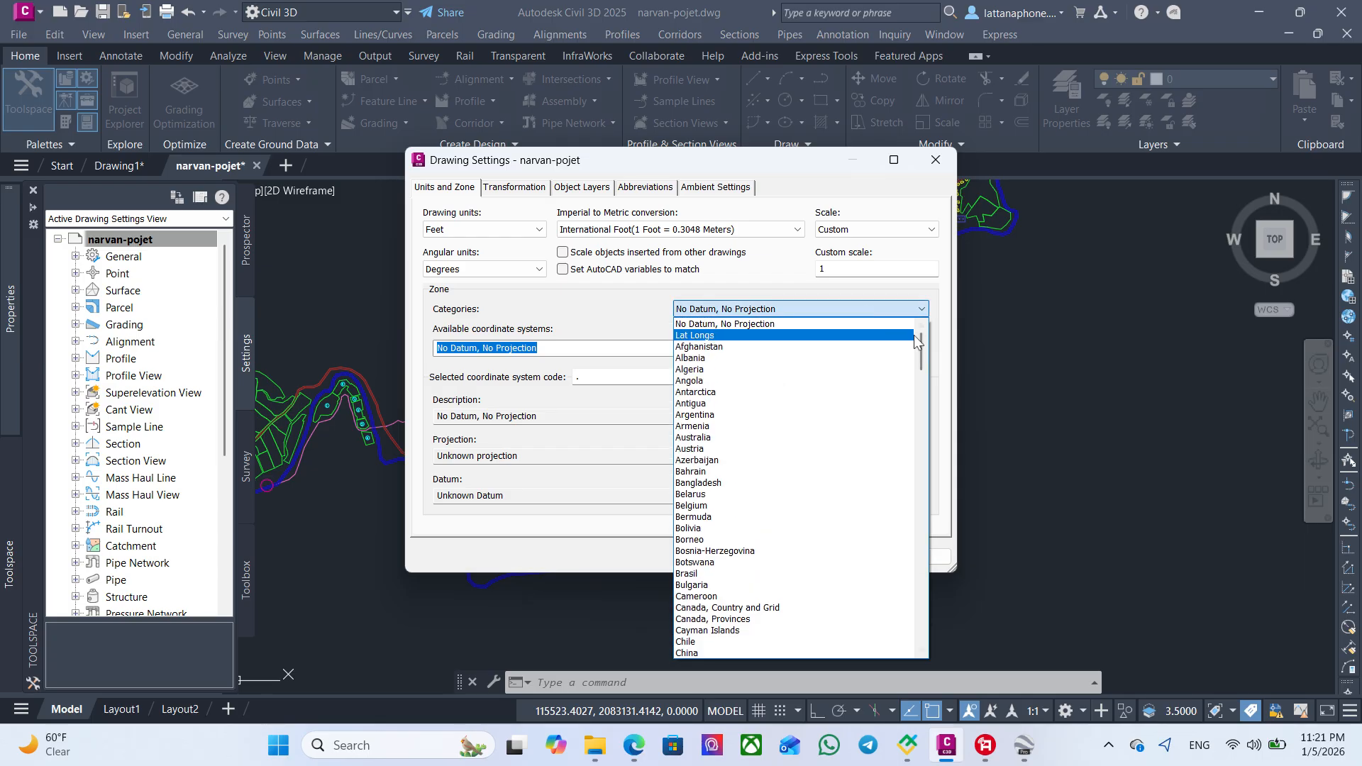
{"action": "left_click_drag", "start_coordinate": [920, 340], "coordinate": [916, 625]}
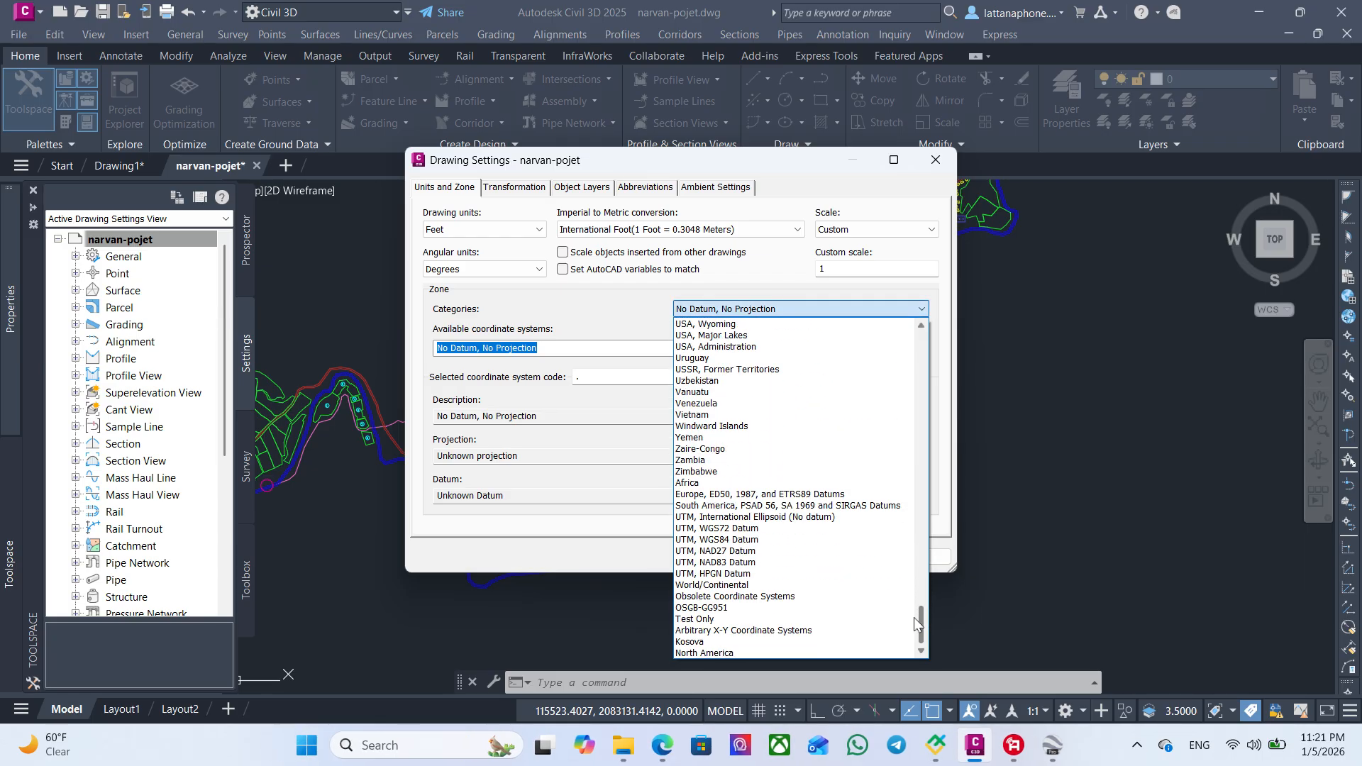
{"action": "left_click", "coordinate": [722, 540]}
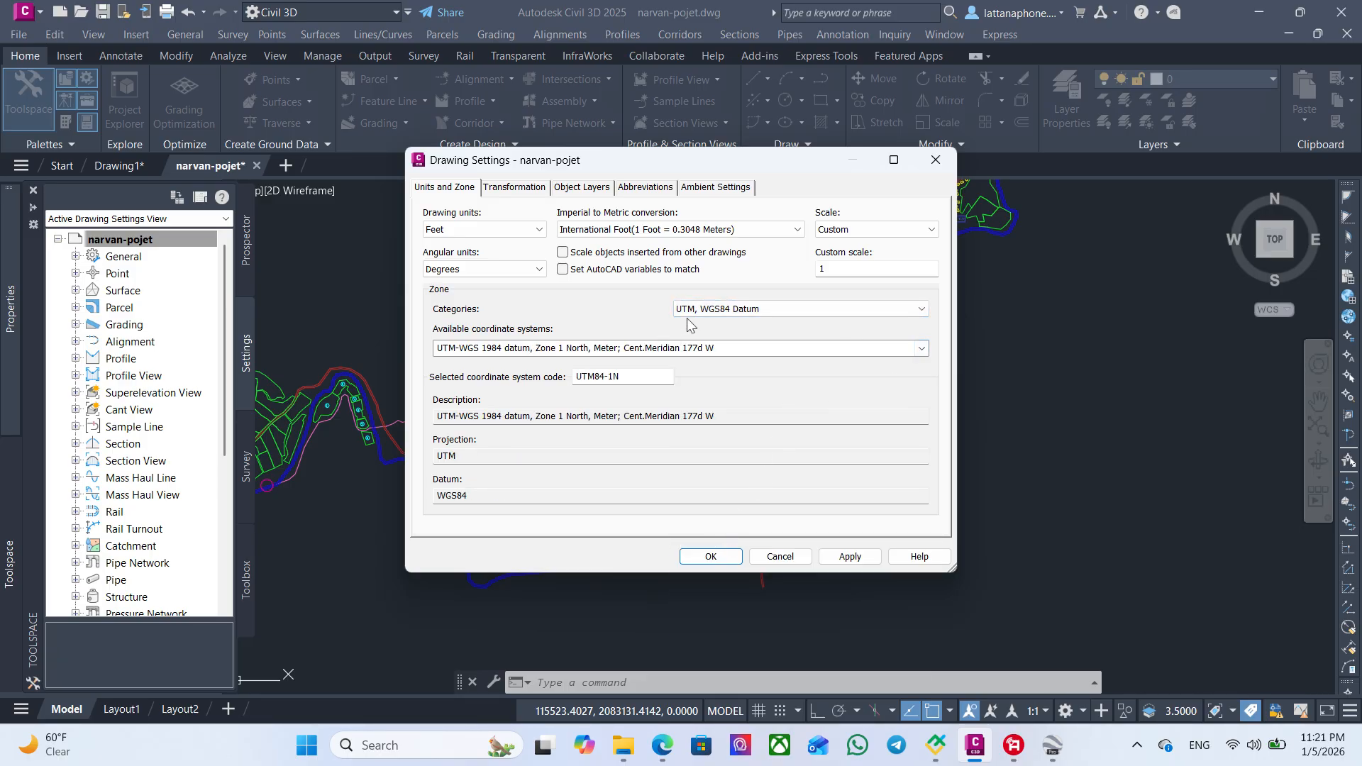
{"action": "left_click", "coordinate": [922, 346]}
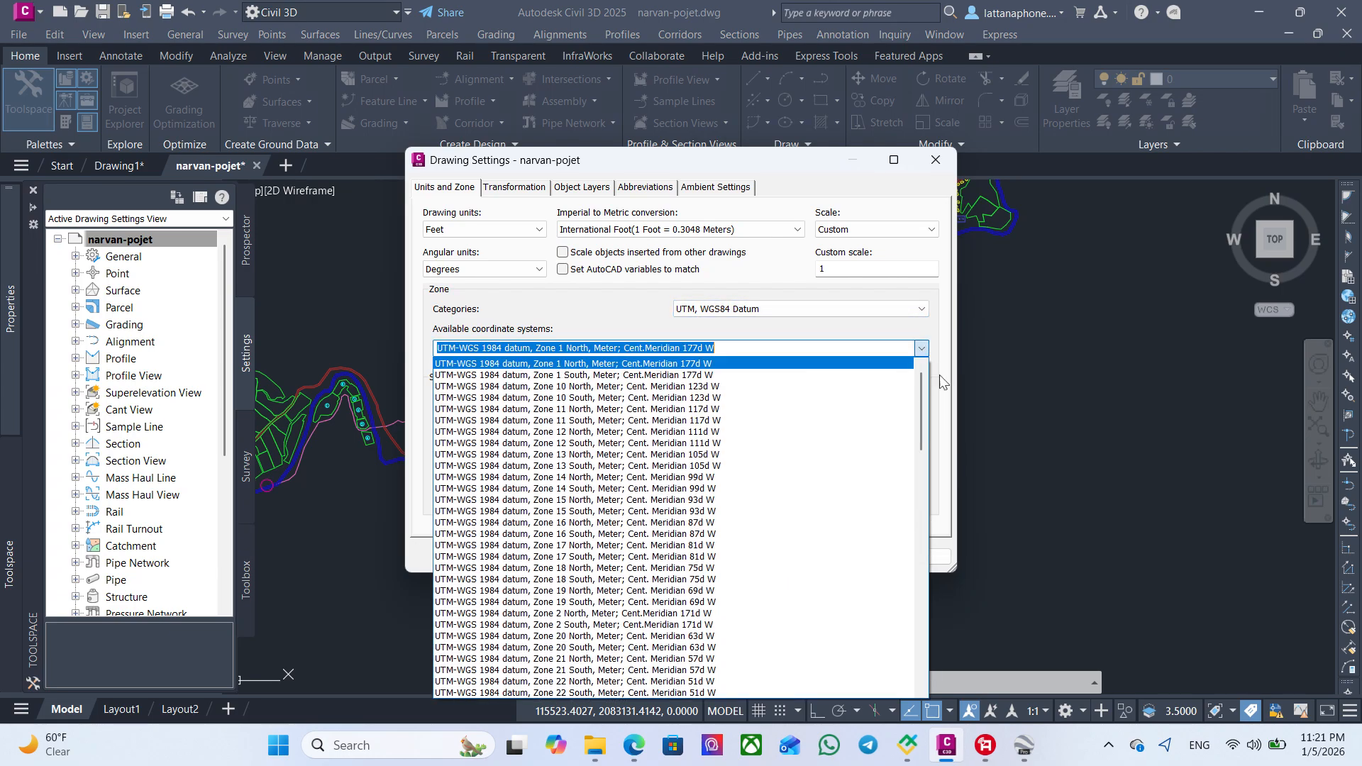
{"action": "left_click_drag", "start_coordinate": [923, 387], "coordinate": [911, 593]}
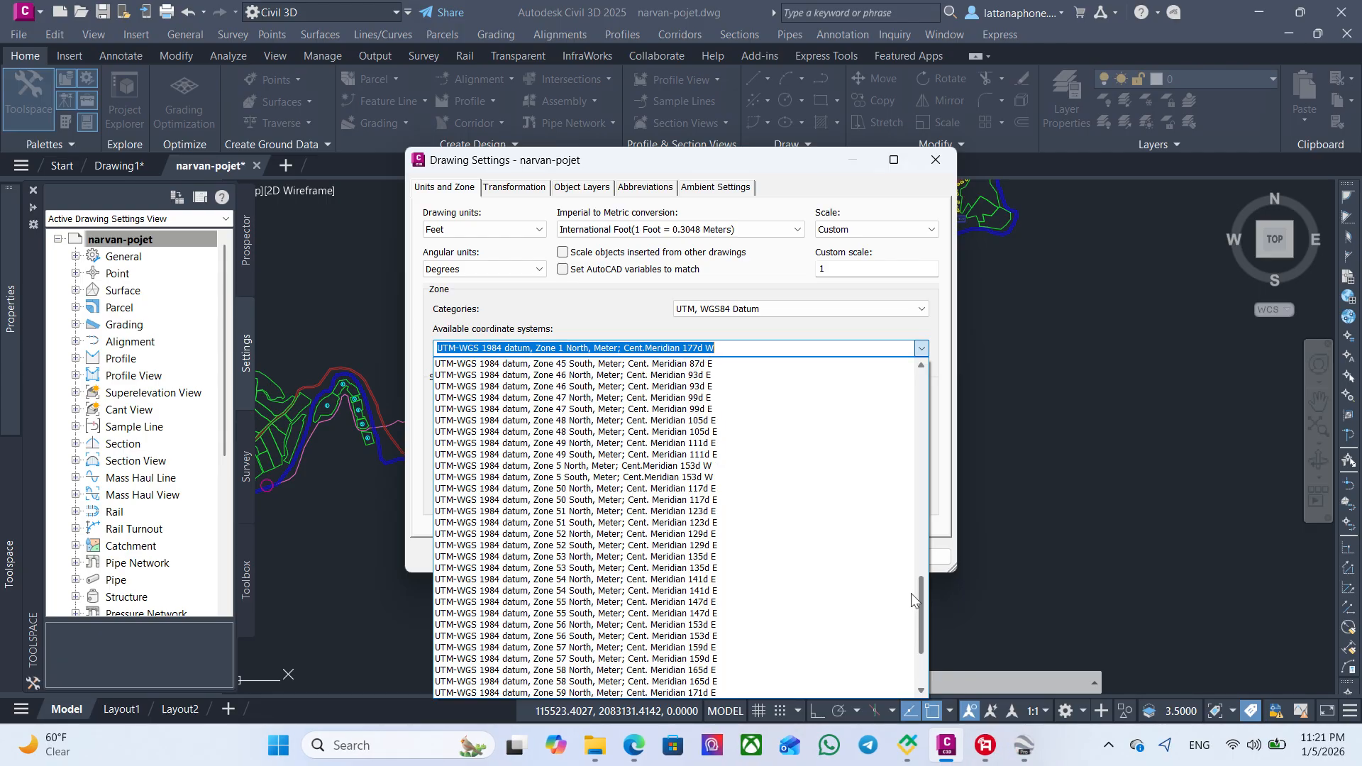
{"action": "left_click", "coordinate": [570, 398]}
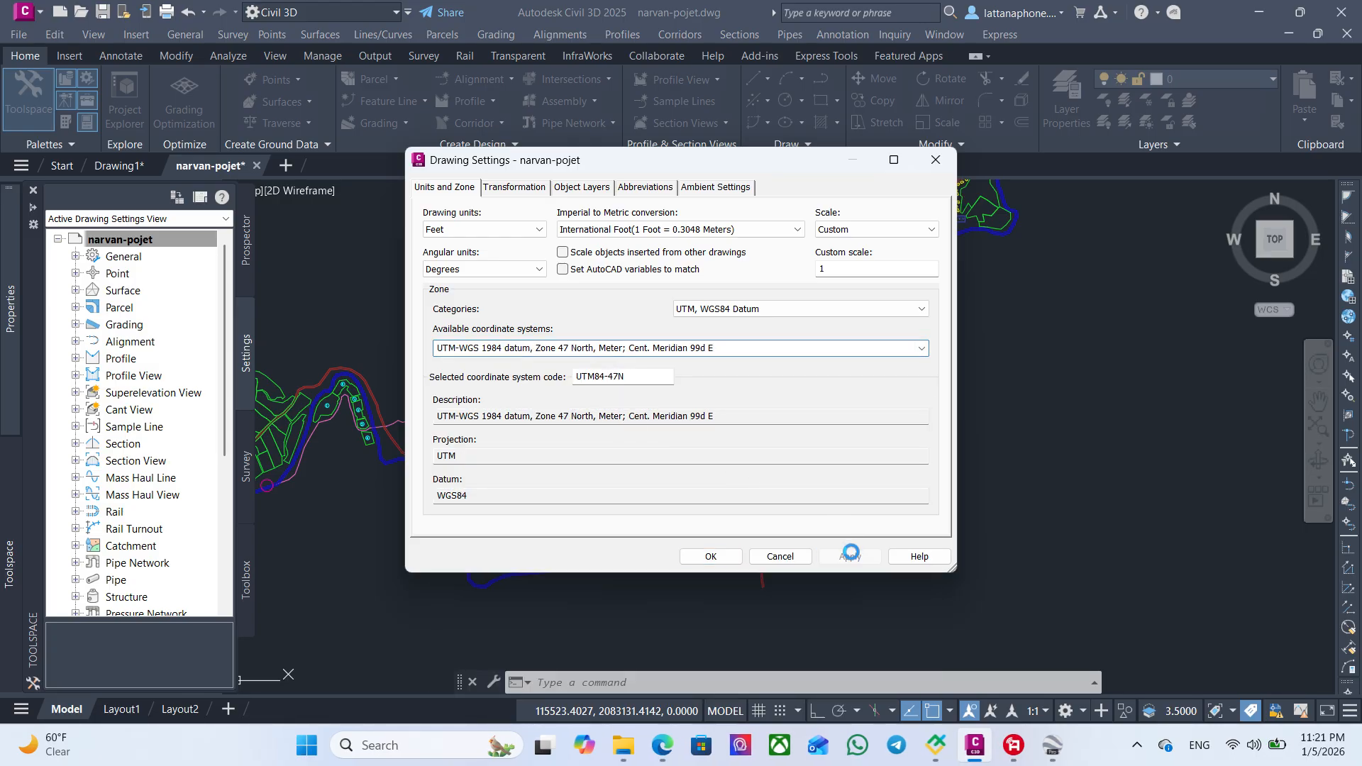
{"action": "left_click", "coordinate": [703, 556]}
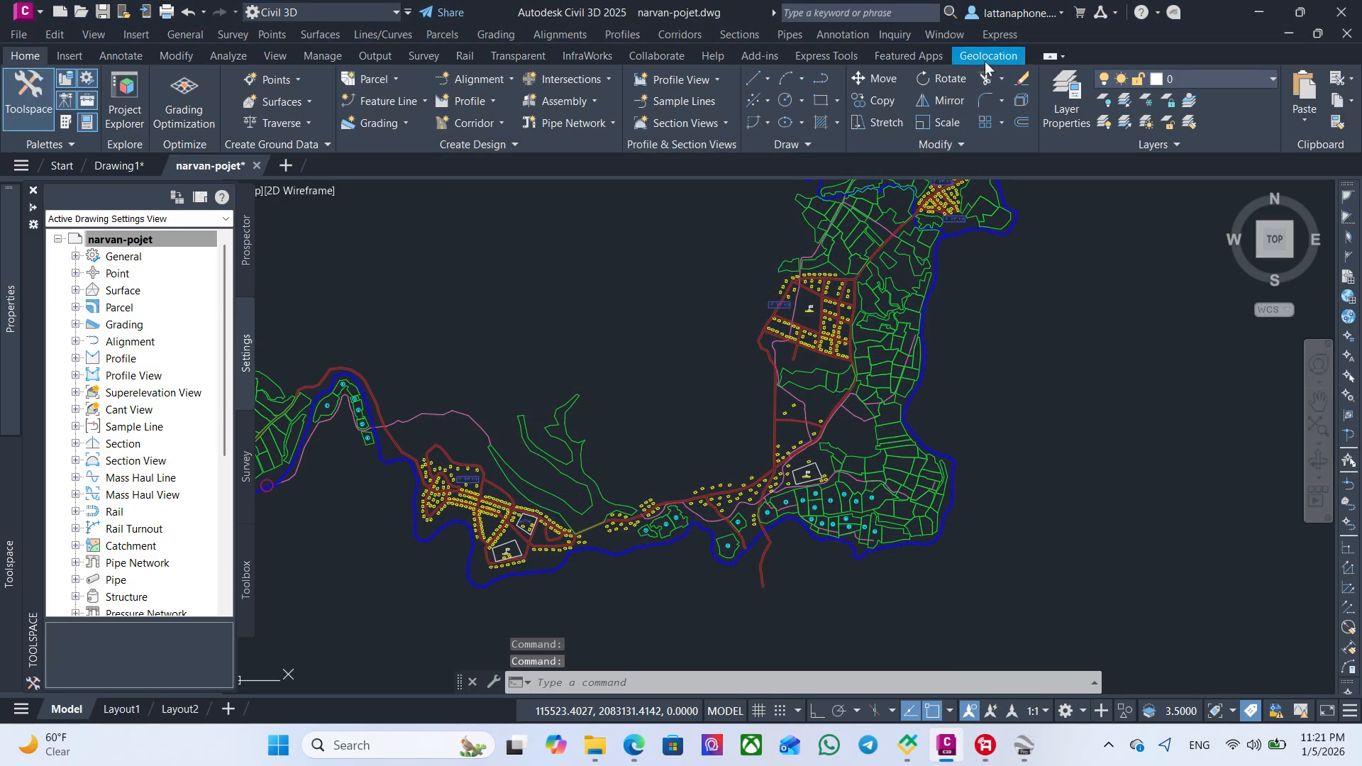
- Turn on the Esri Imagery online map behind the drawing
{"action": "left_click", "coordinate": [994, 55]}
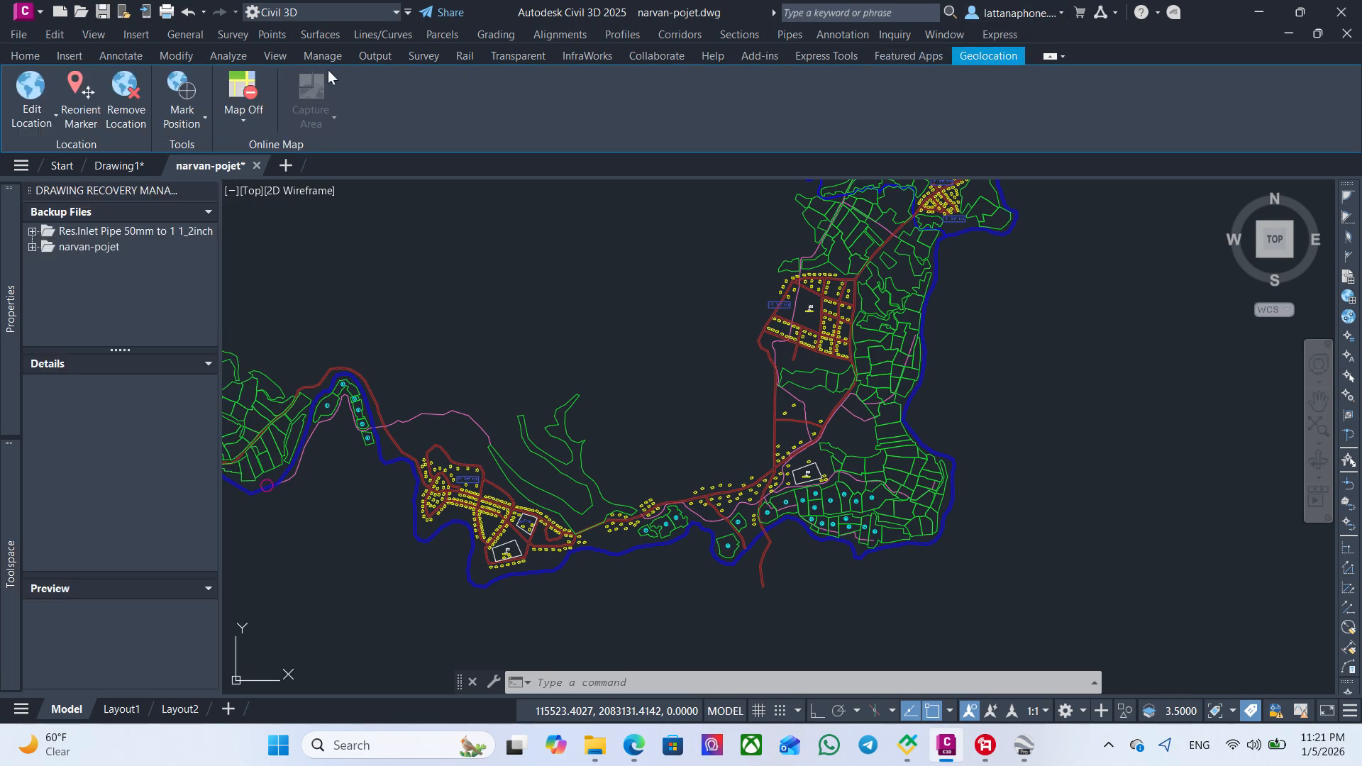
{"action": "left_click", "coordinate": [236, 115]}
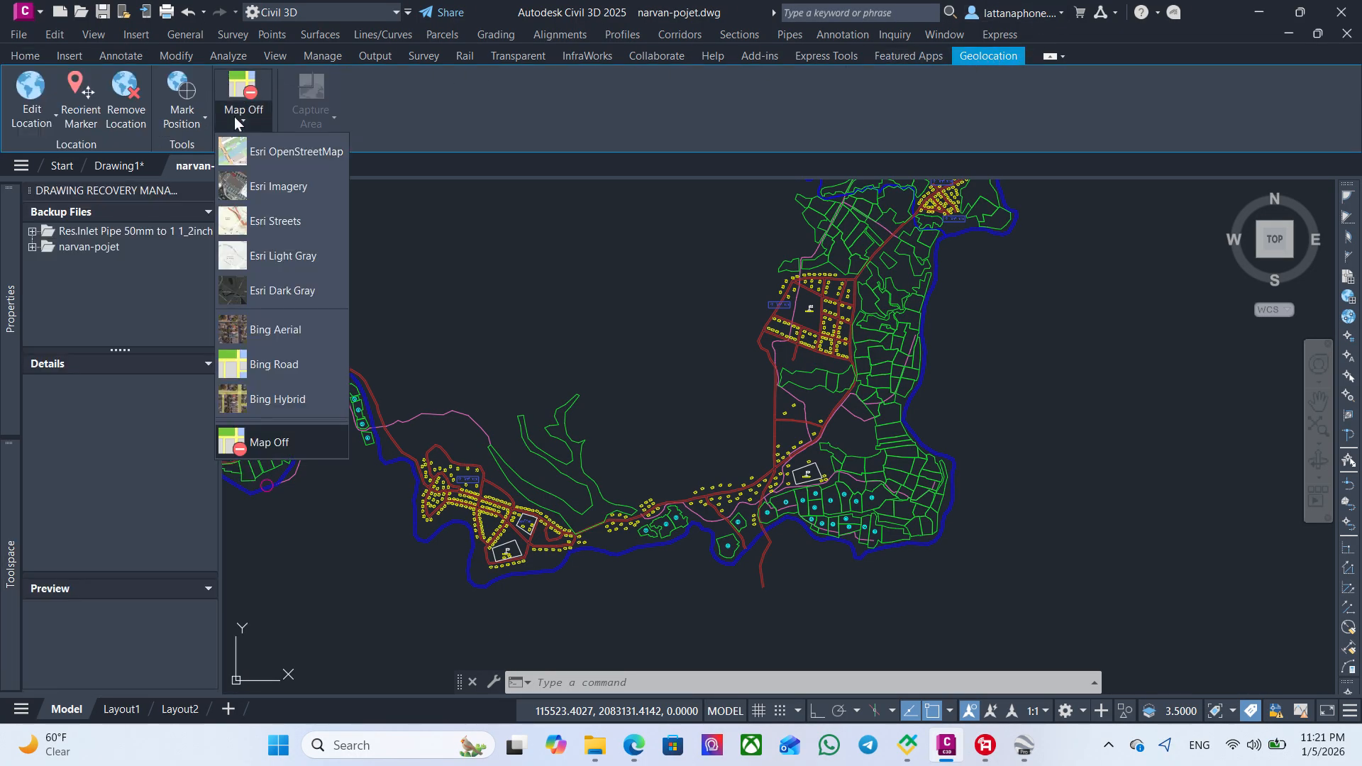
{"action": "left_click", "coordinate": [259, 184]}
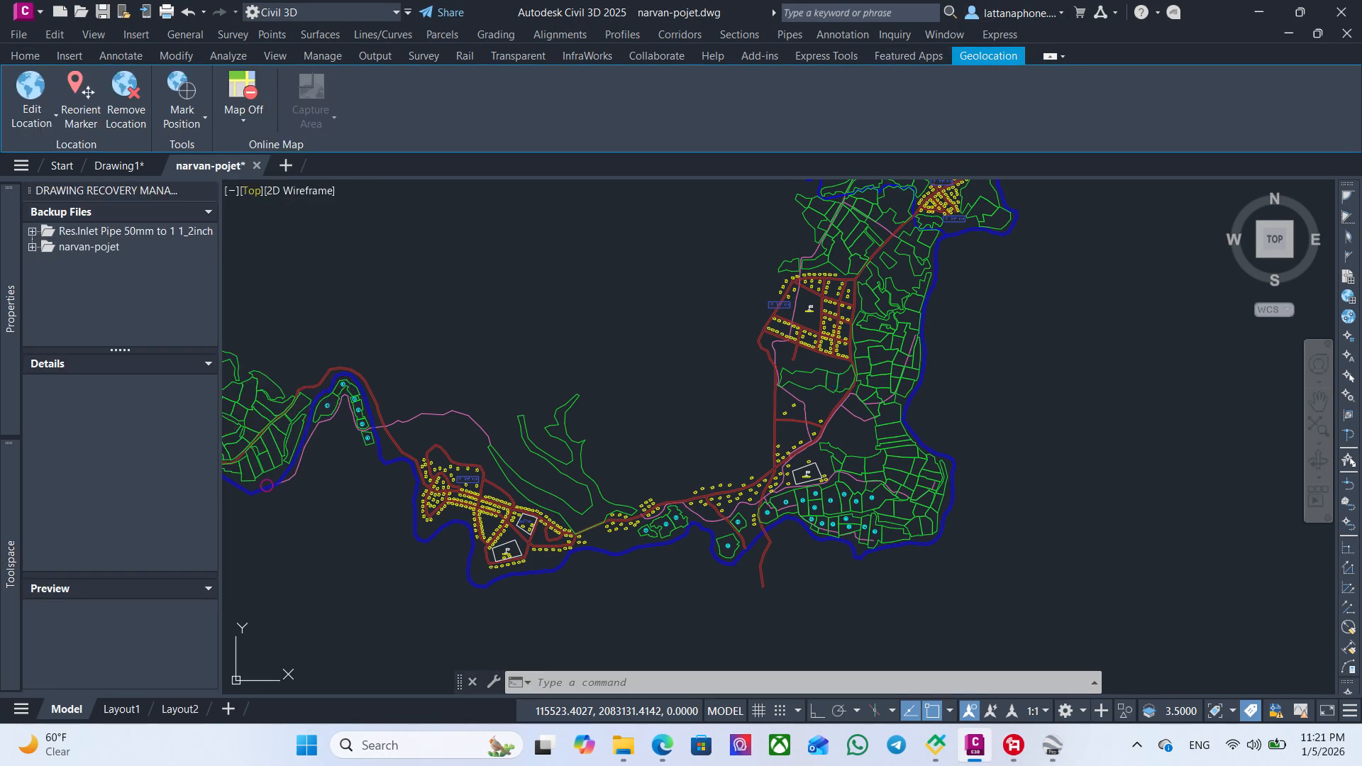
- Check how the river, villages and parcels of the drawing line up with the satellite imagery
{"action": "scroll", "coordinate": [797, 396], "scroll_direction": "down", "scroll_amount": 9}
{"action": "scroll", "coordinate": [839, 412], "scroll_direction": "up", "scroll_amount": 8}
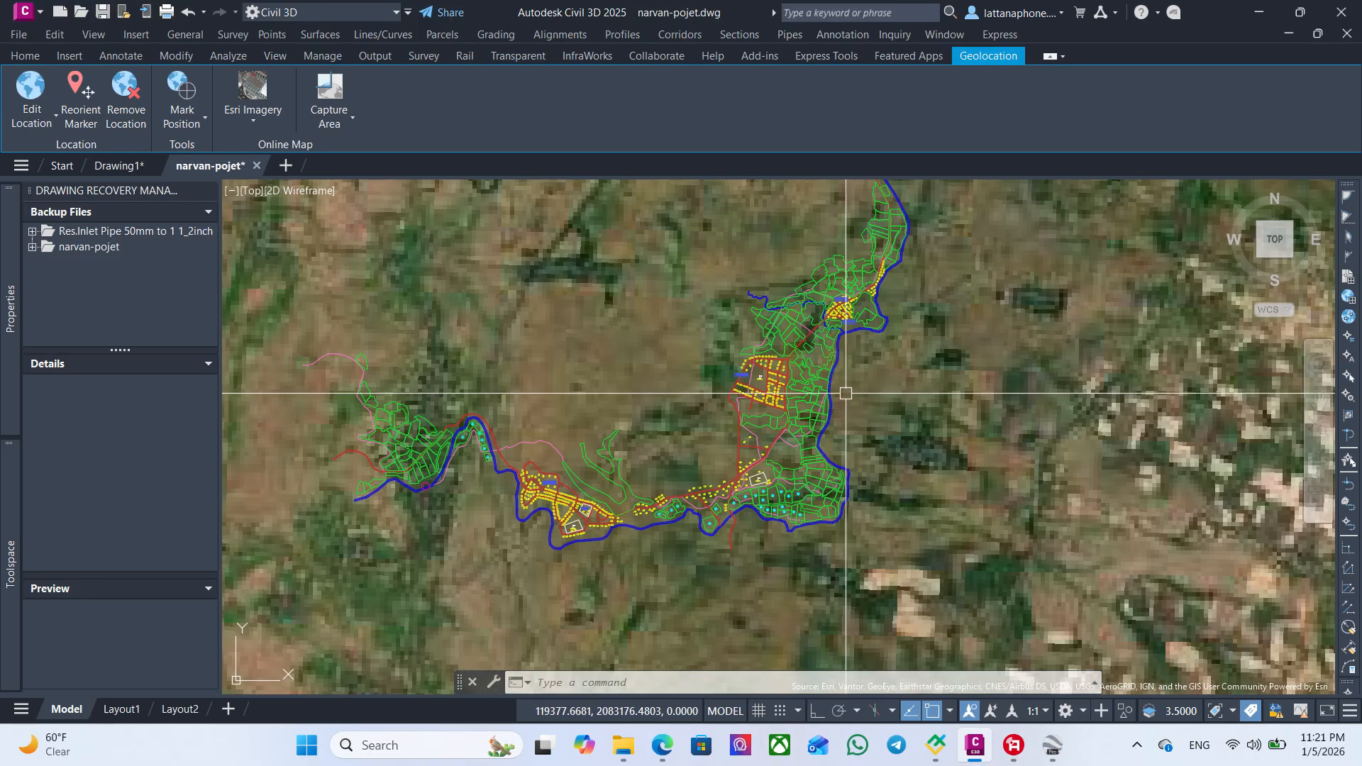
{"action": "scroll", "coordinate": [839, 412], "scroll_direction": "up", "scroll_amount": 6}
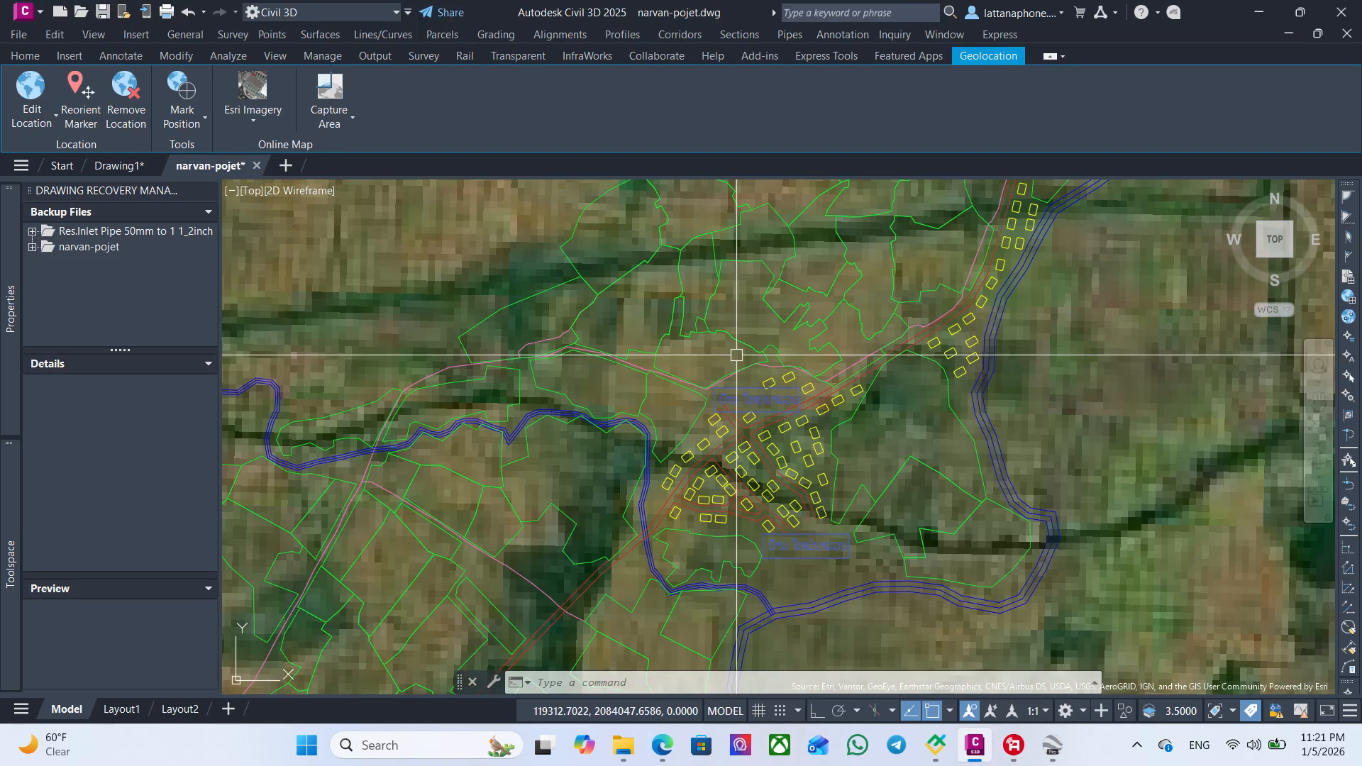
{"action": "scroll", "coordinate": [779, 353], "scroll_direction": "down", "scroll_amount": 8}
{"action": "scroll", "coordinate": [769, 456], "scroll_direction": "up", "scroll_amount": 5}
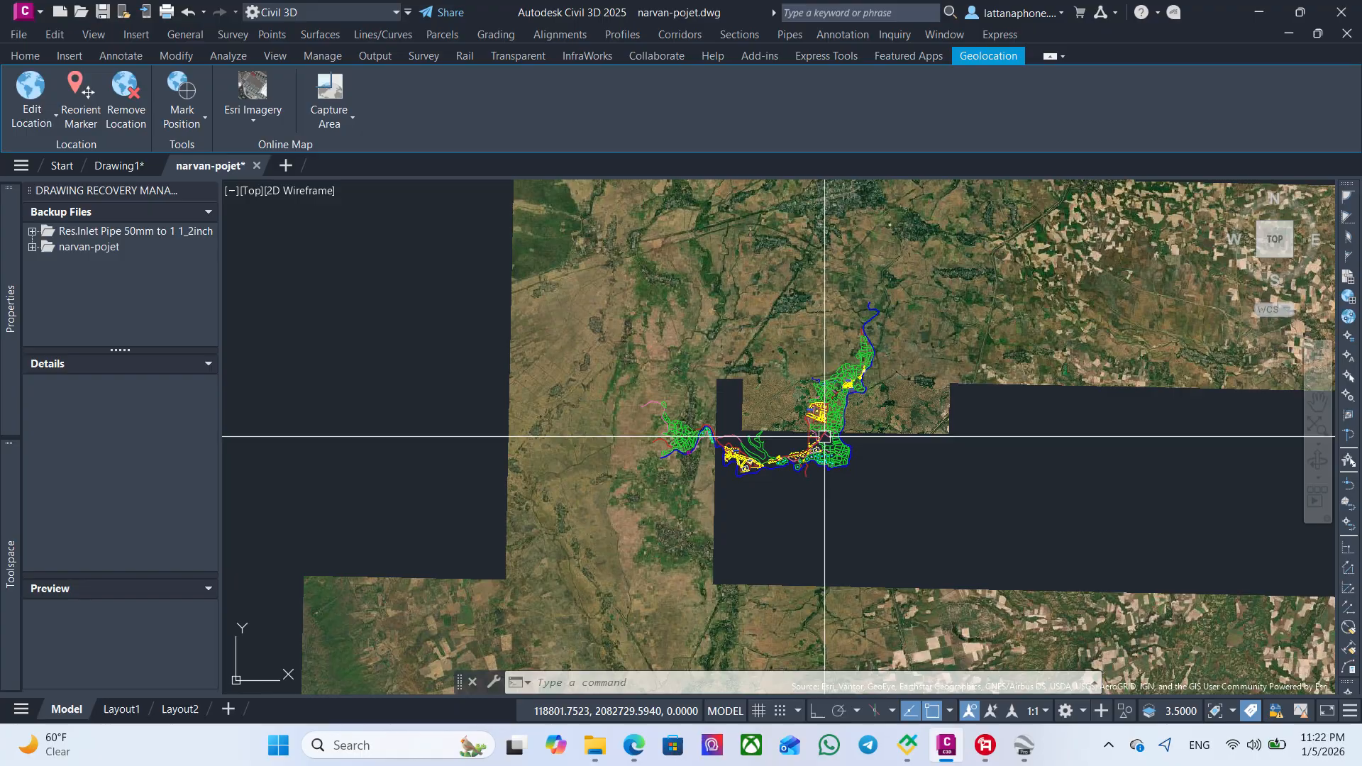
{"action": "middle_click_drag", "start_coordinate": [578, 404], "coordinate": [577, 471]}
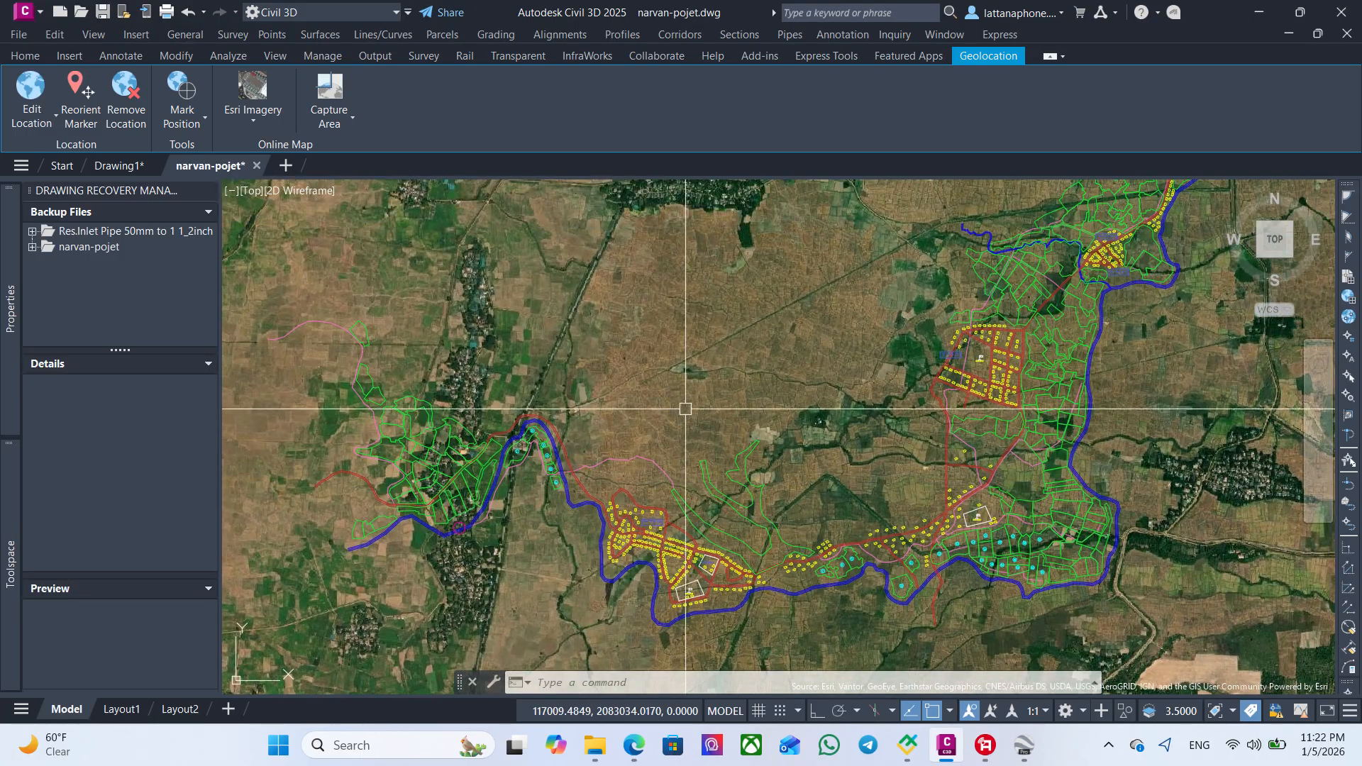
{"action": "middle_click_drag", "start_coordinate": [1086, 344], "coordinate": [721, 395]}
{"action": "scroll", "coordinate": [699, 402], "scroll_direction": "down", "scroll_amount": 4}
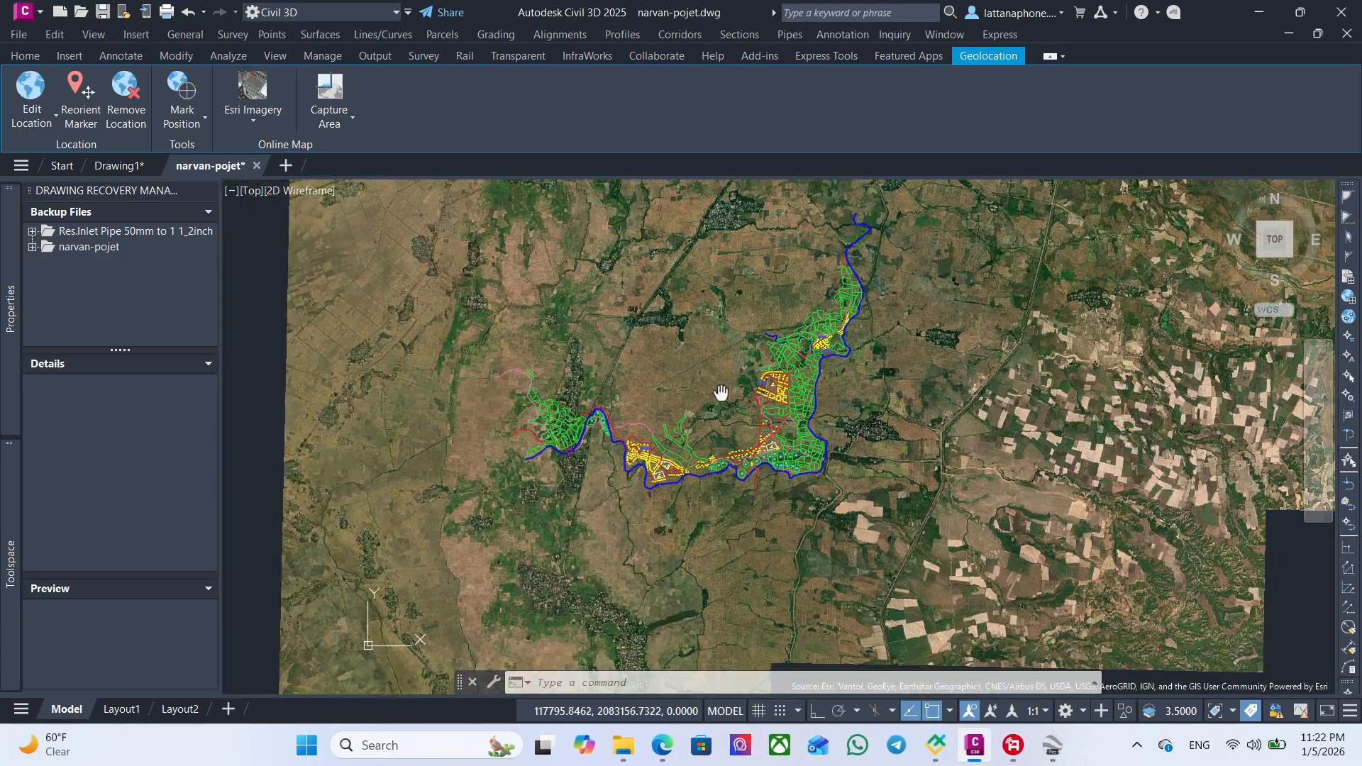
{"action": "scroll", "coordinate": [849, 316], "scroll_direction": "up", "scroll_amount": 5}
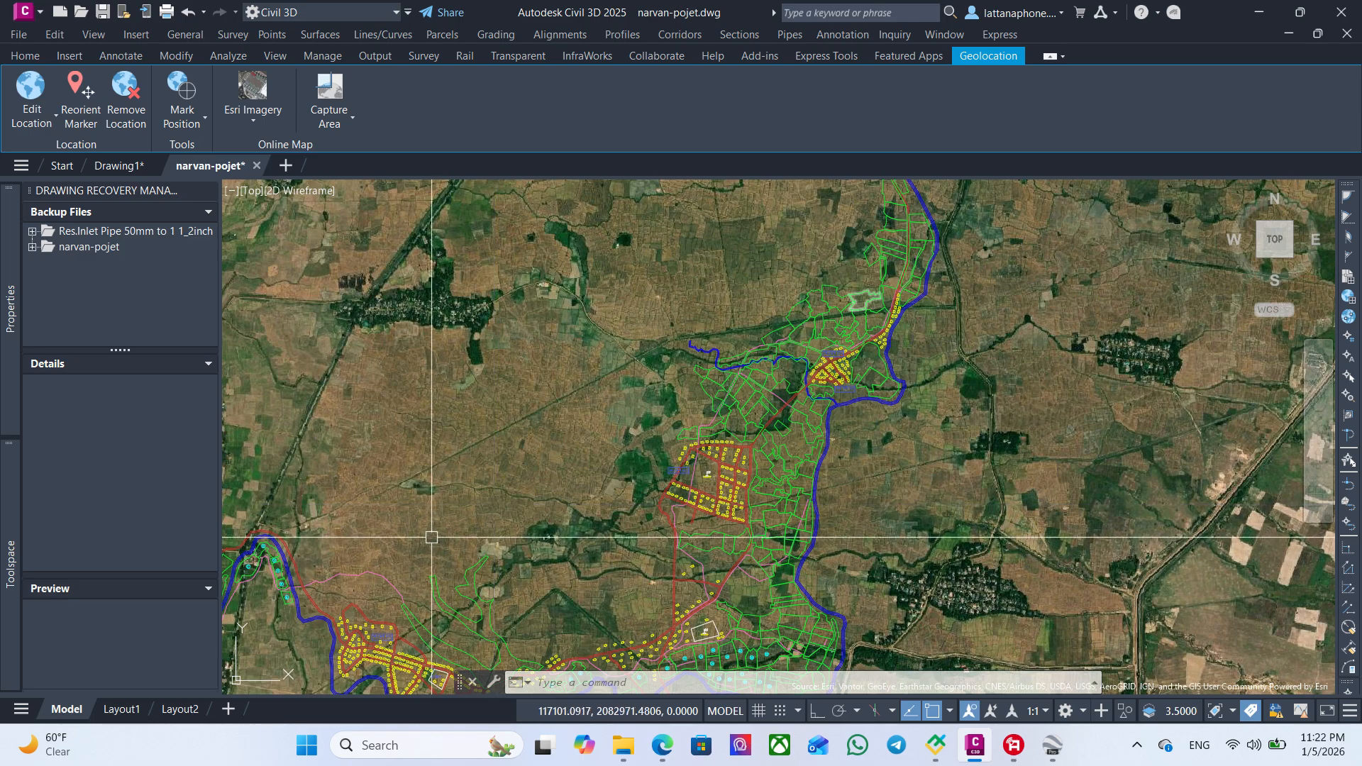
{"action": "scroll", "coordinate": [492, 439], "scroll_direction": "down", "scroll_amount": 7}
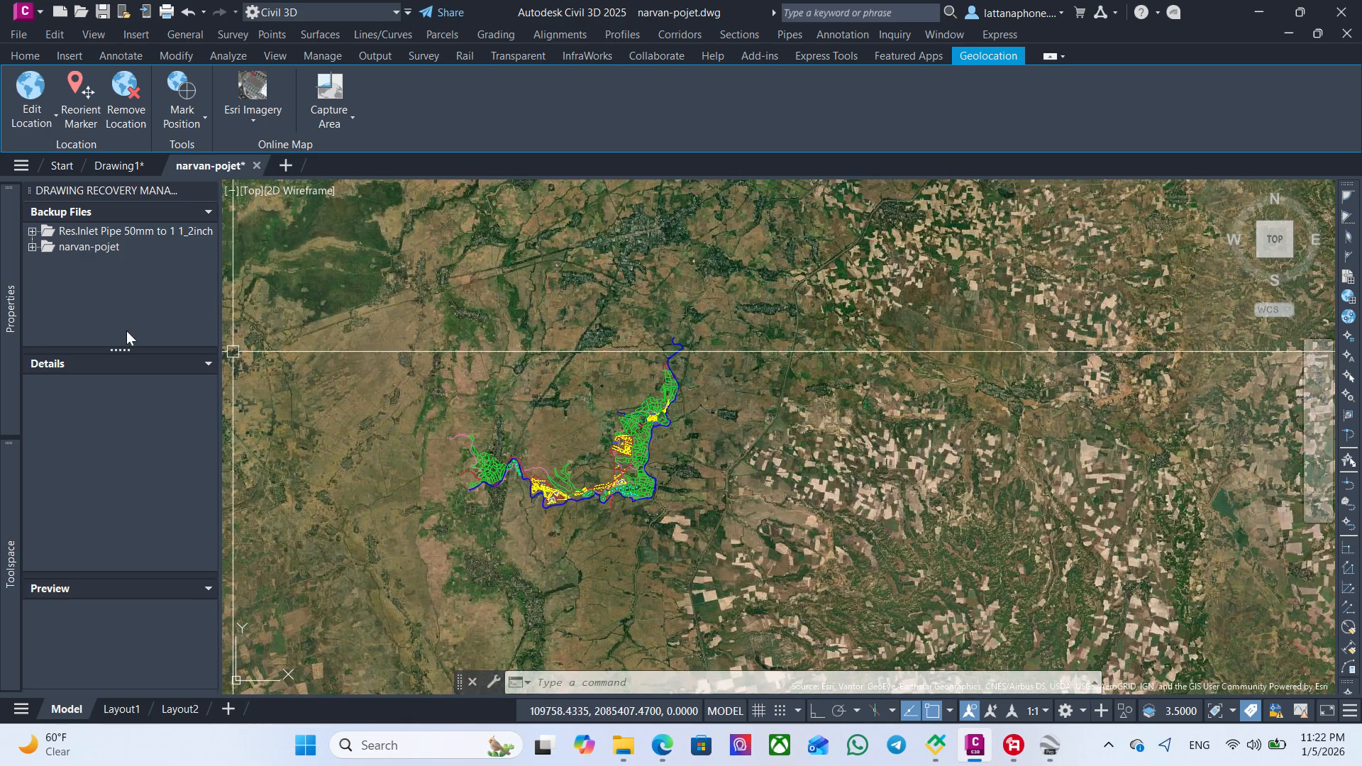
- Change the drawing's coordinate system to UTM-WGS 1984 datum, Zone 48 North, Meter (UTM84-48N) in the drawing settings
{"action": "mouse_move", "coordinate": [4, 330]}
{"action": "mouse_move", "coordinate": [9, 503]}
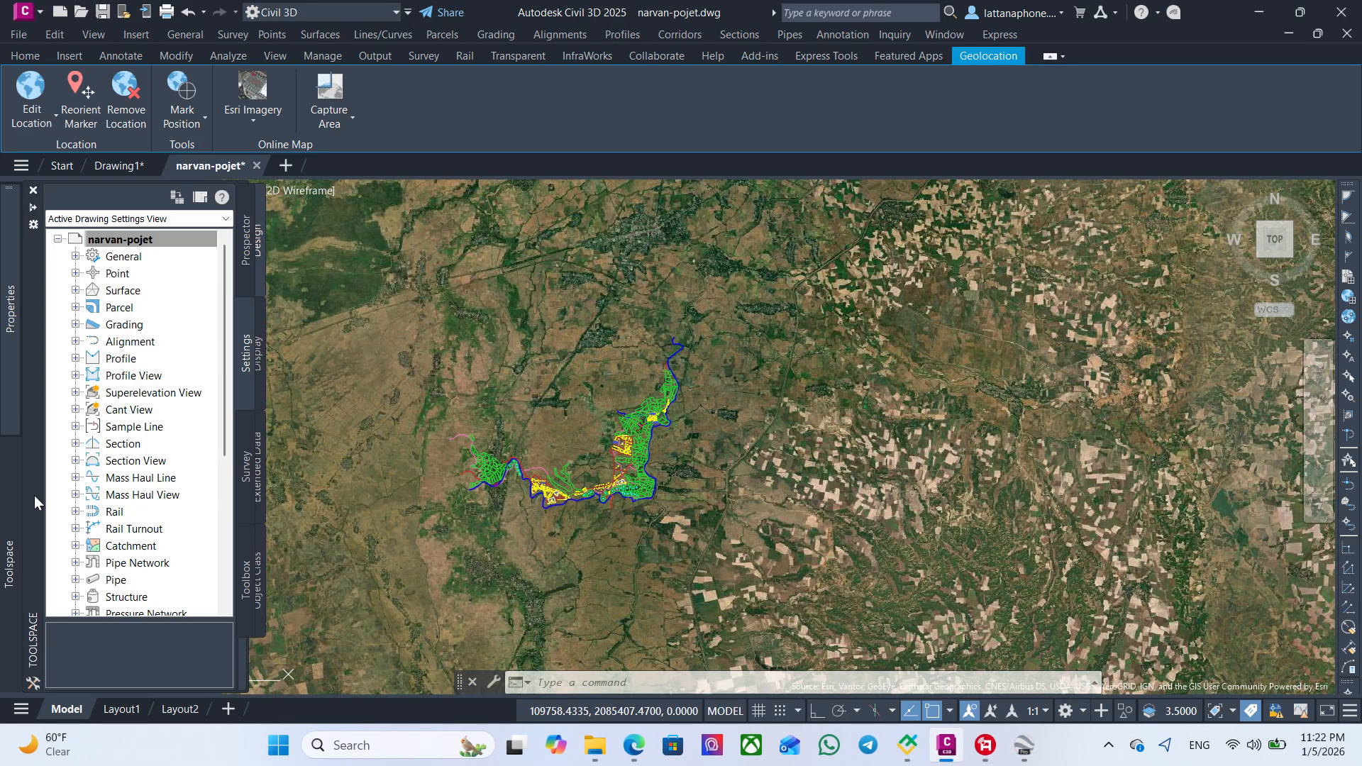
{"action": "right_click", "coordinate": [143, 241]}
{"action": "left_click", "coordinate": [202, 254]}
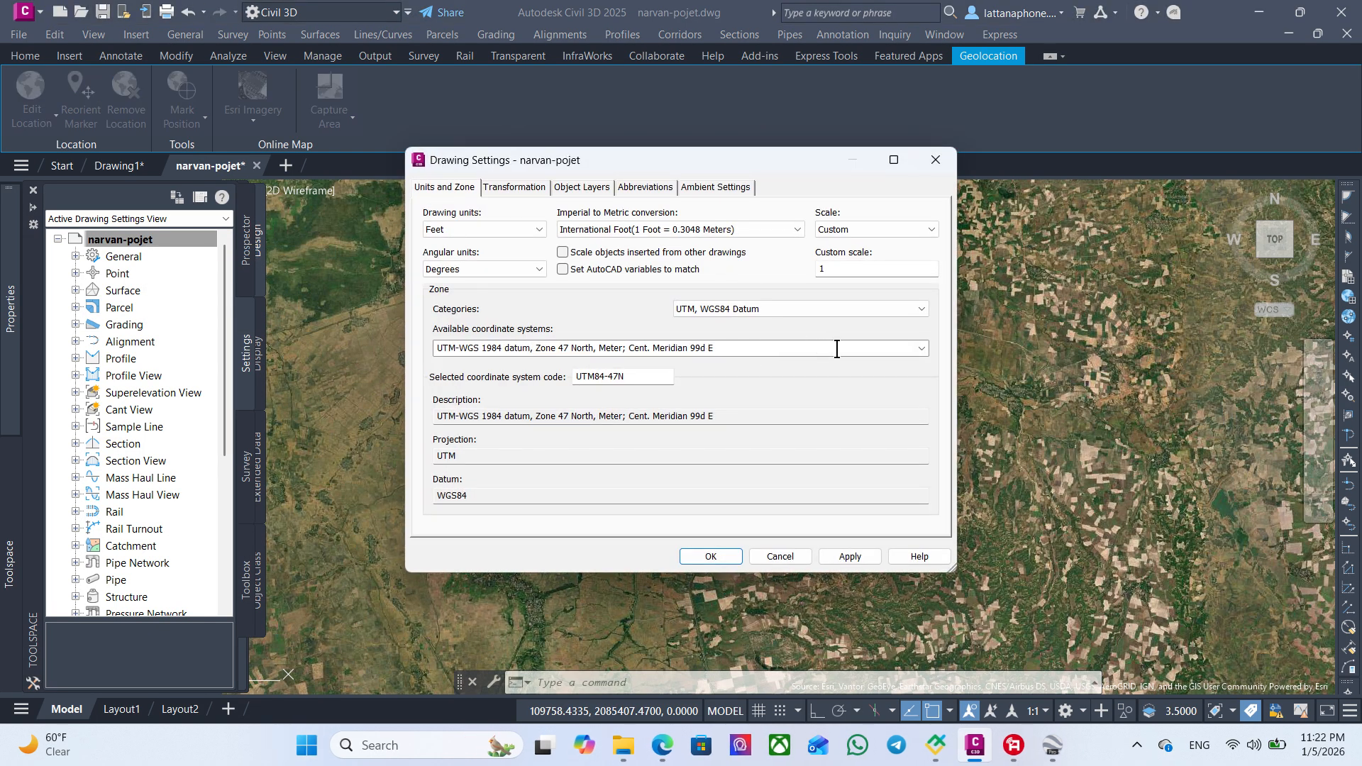
{"action": "left_click", "coordinate": [922, 349]}
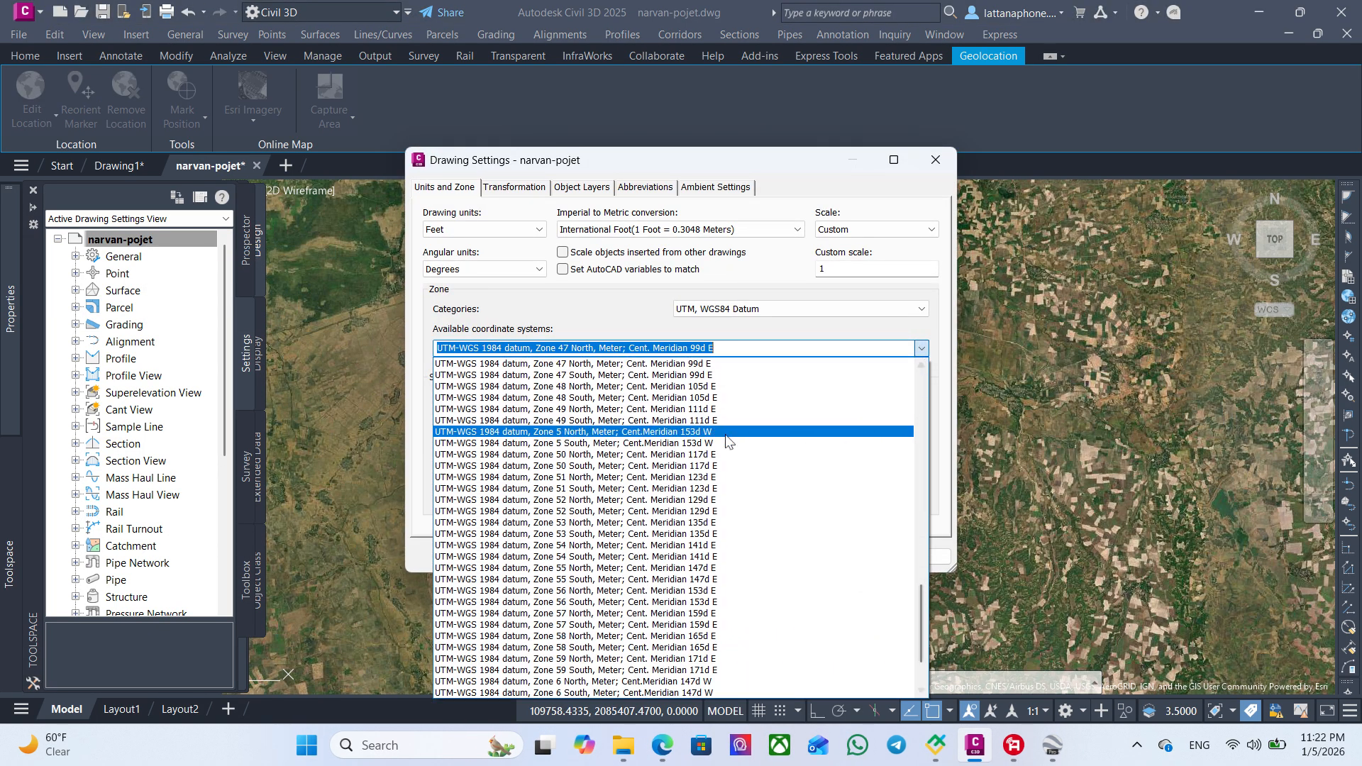
{"action": "left_click", "coordinate": [571, 387]}
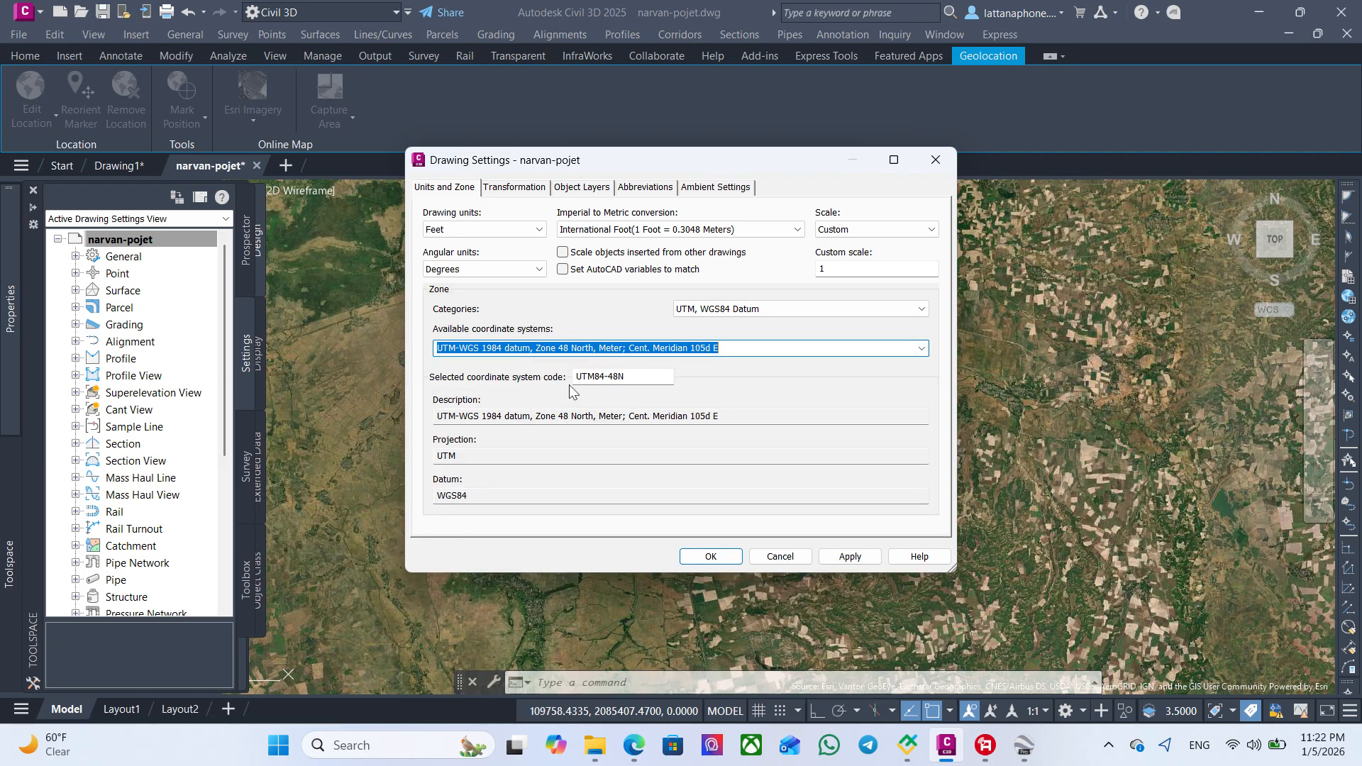
{"action": "left_click", "coordinate": [713, 557]}
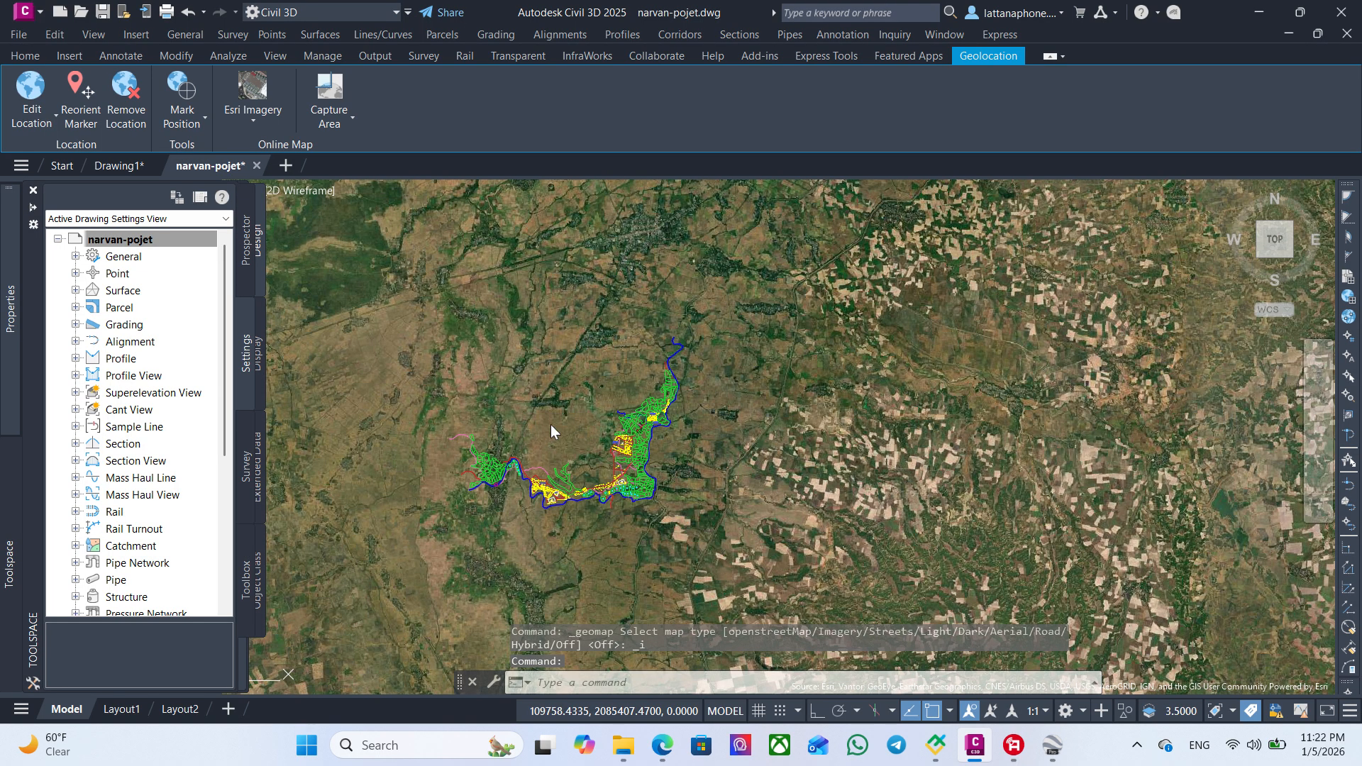
- Check how the roads, houses, parcels and river of the drawing line up with the satellite imagery across the villages
{"action": "scroll", "coordinate": [709, 406], "scroll_direction": "up", "scroll_amount": 10}
{"action": "key", "text": "ctrl+1"}
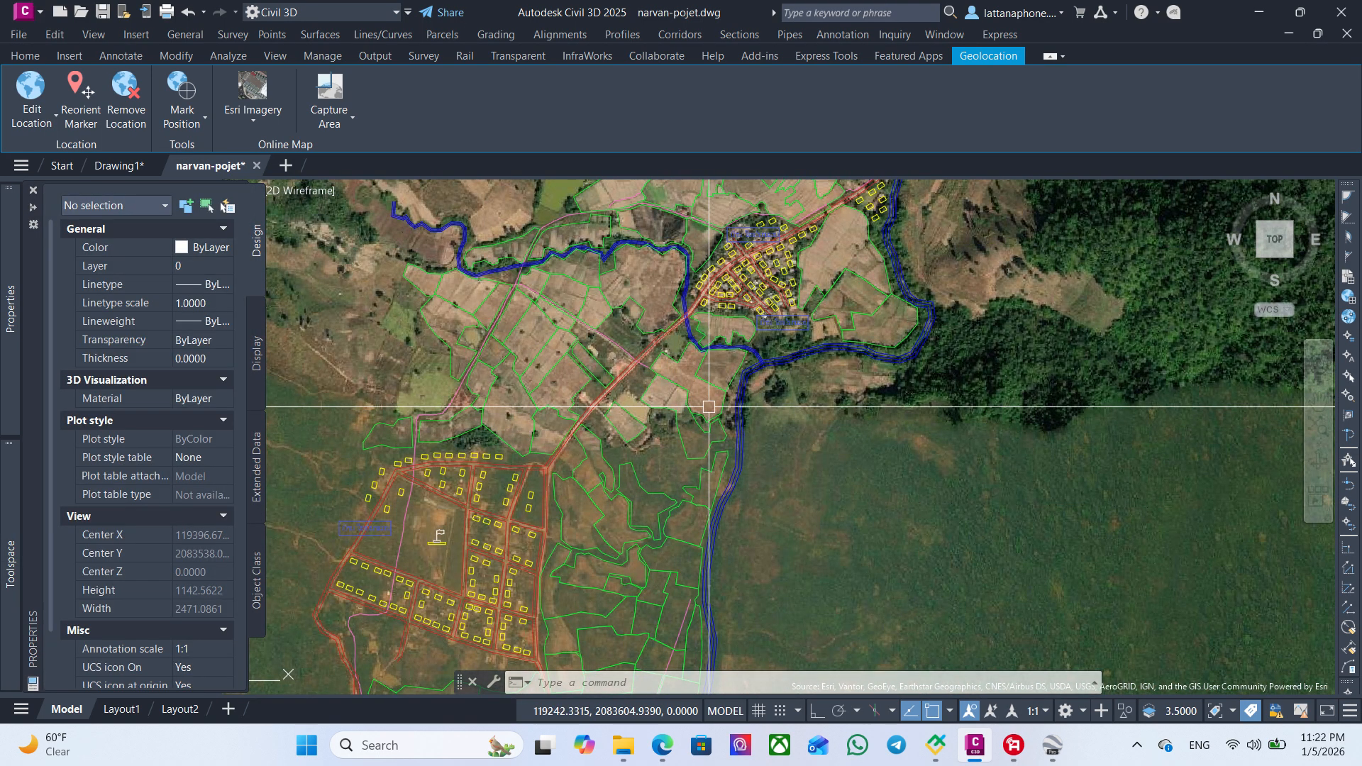
{"action": "scroll", "coordinate": [708, 406], "scroll_direction": "down", "scroll_amount": 6}
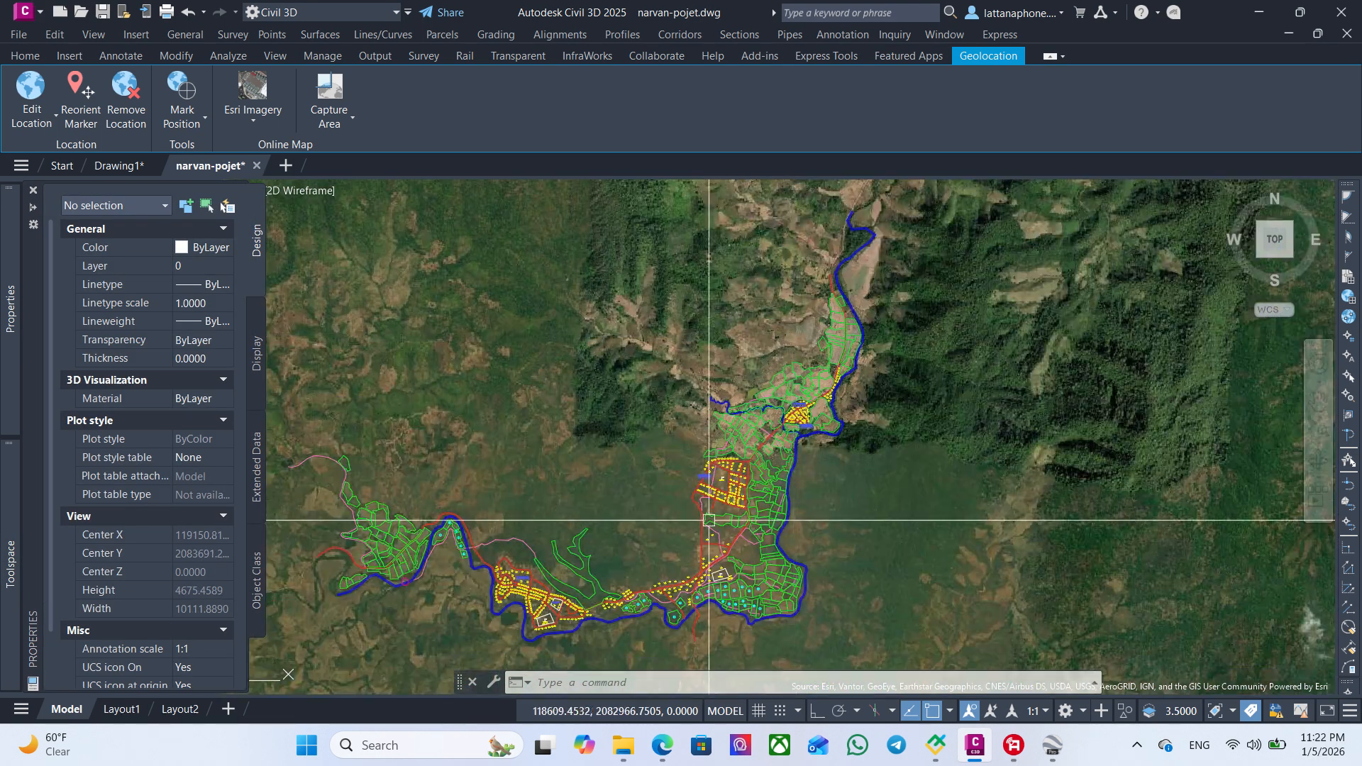
{"action": "scroll", "coordinate": [708, 521], "scroll_direction": "up", "scroll_amount": 12}
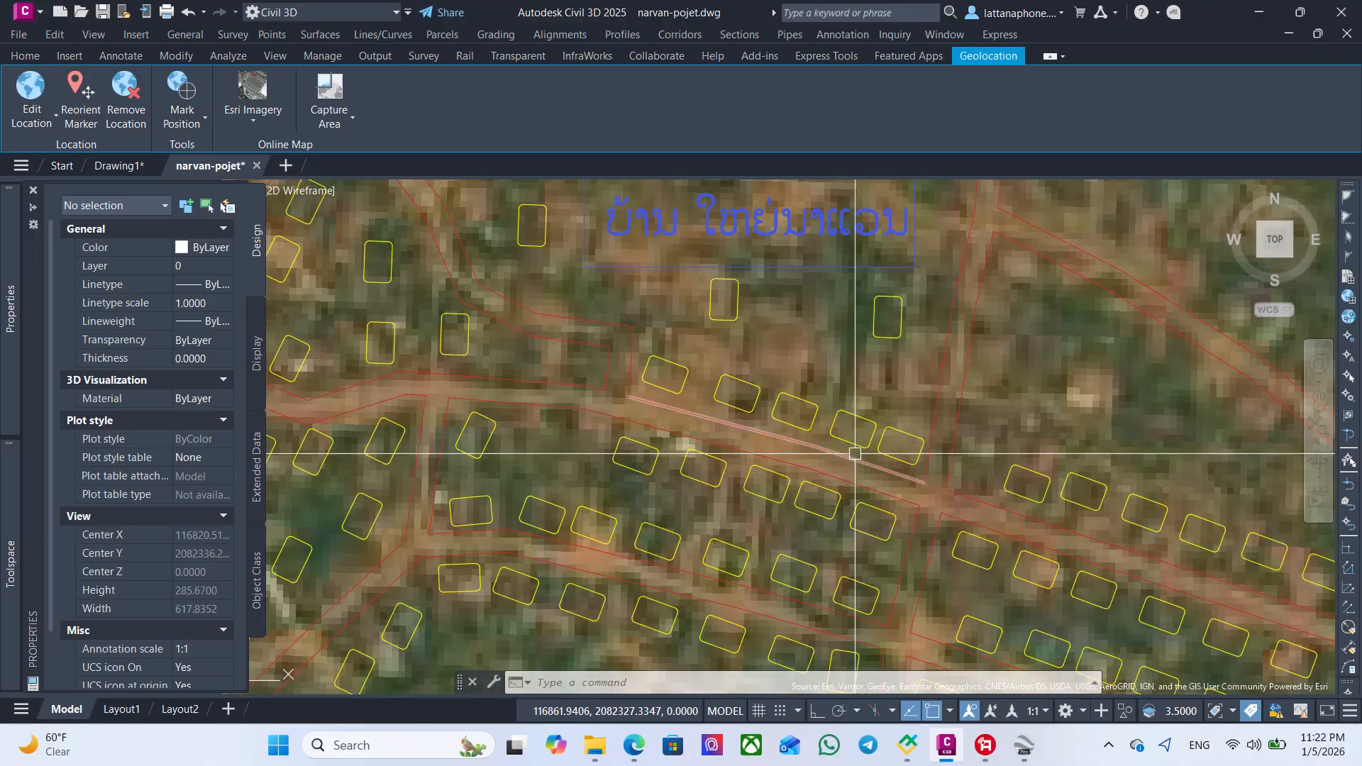
{"action": "scroll", "coordinate": [855, 453], "scroll_direction": "down", "scroll_amount": 5}
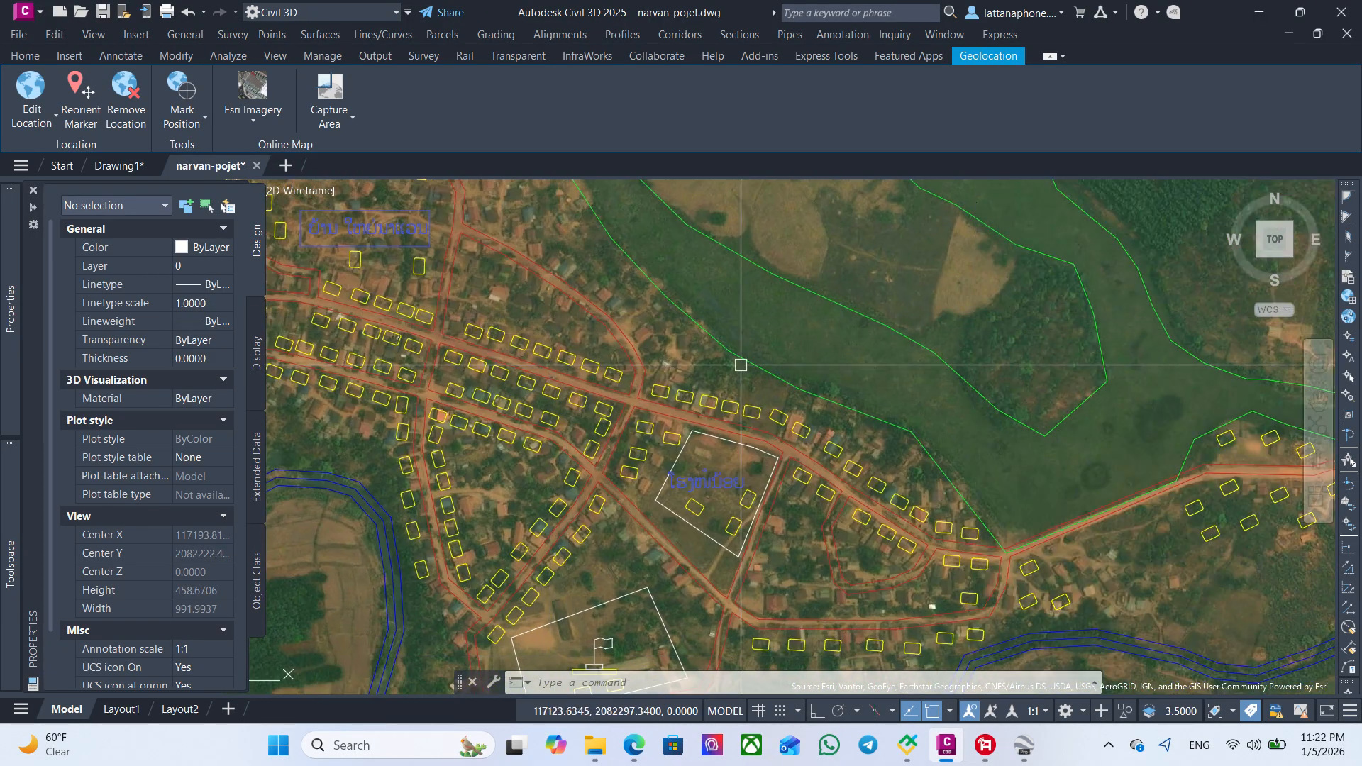
{"action": "middle_click_drag", "start_coordinate": [1027, 497], "coordinate": [700, 318]}
{"action": "middle_click_drag", "start_coordinate": [993, 352], "coordinate": [557, 437]}
{"action": "middle_click_drag", "start_coordinate": [946, 305], "coordinate": [377, 544]}
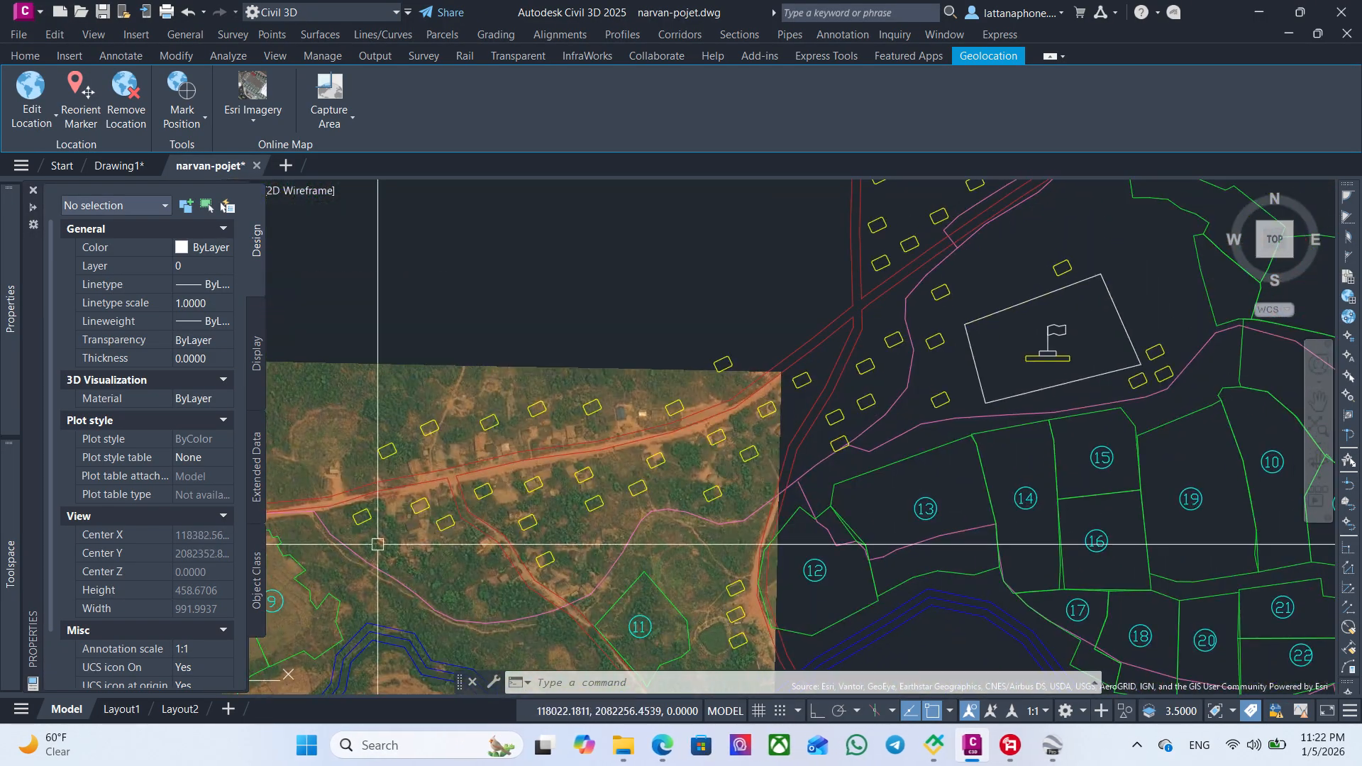
{"action": "scroll", "coordinate": [589, 440], "scroll_direction": "down", "scroll_amount": 4}
{"action": "middle_click_drag", "start_coordinate": [809, 223], "coordinate": [742, 435]}
{"action": "scroll", "coordinate": [869, 391], "scroll_direction": "down", "scroll_amount": 4}
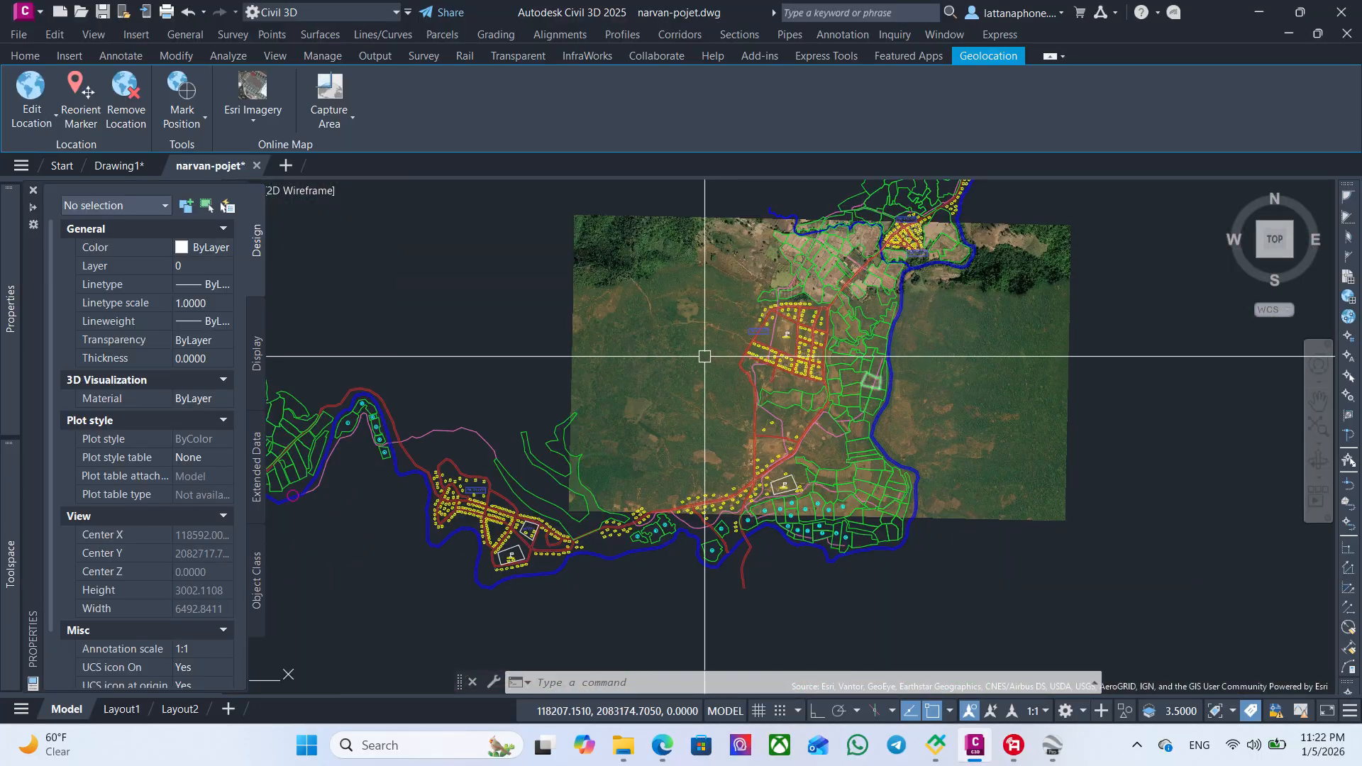
{"action": "middle_click_drag", "start_coordinate": [431, 328], "coordinate": [587, 350]}
- Undo the recent view changes and the switch to the Zone 48 North coordinate system
{"action": "left_click", "coordinate": [186, 13]}
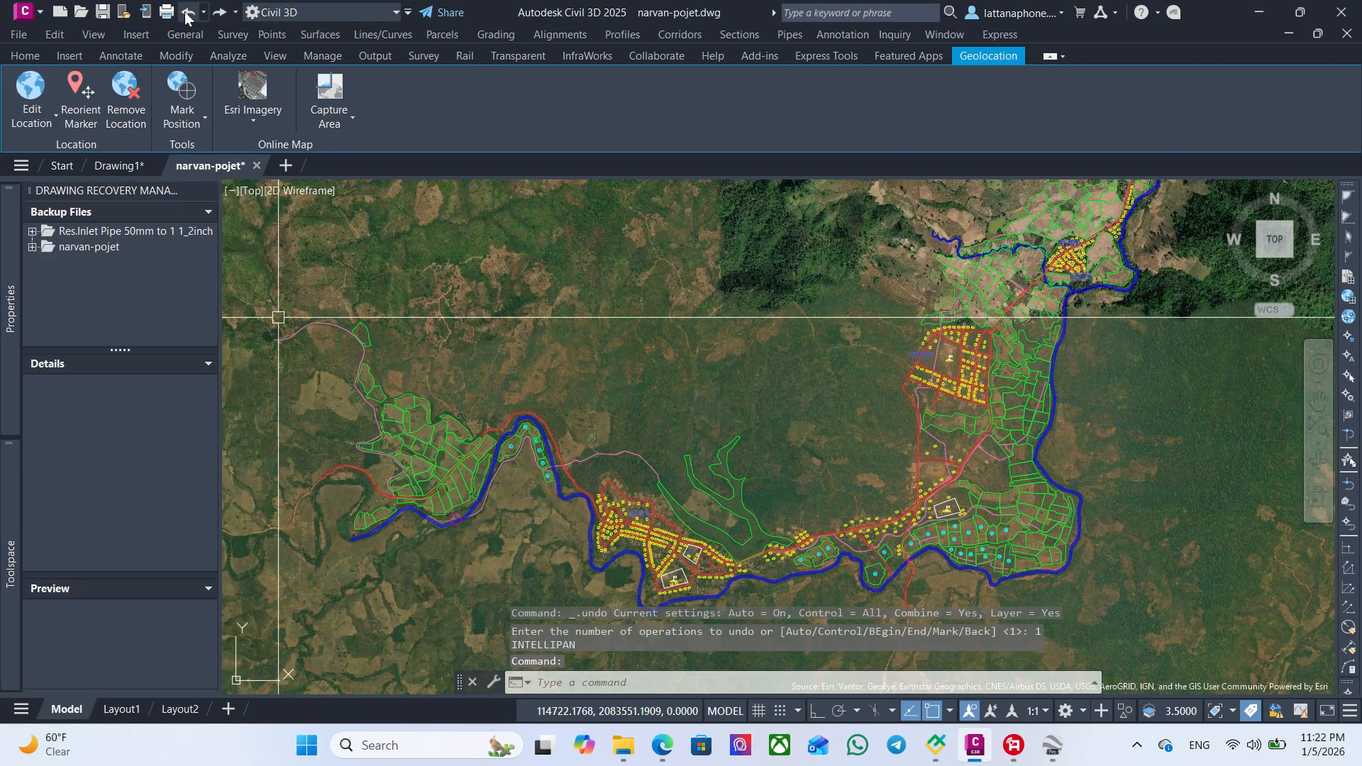
{"action": "left_click", "coordinate": [186, 12]}
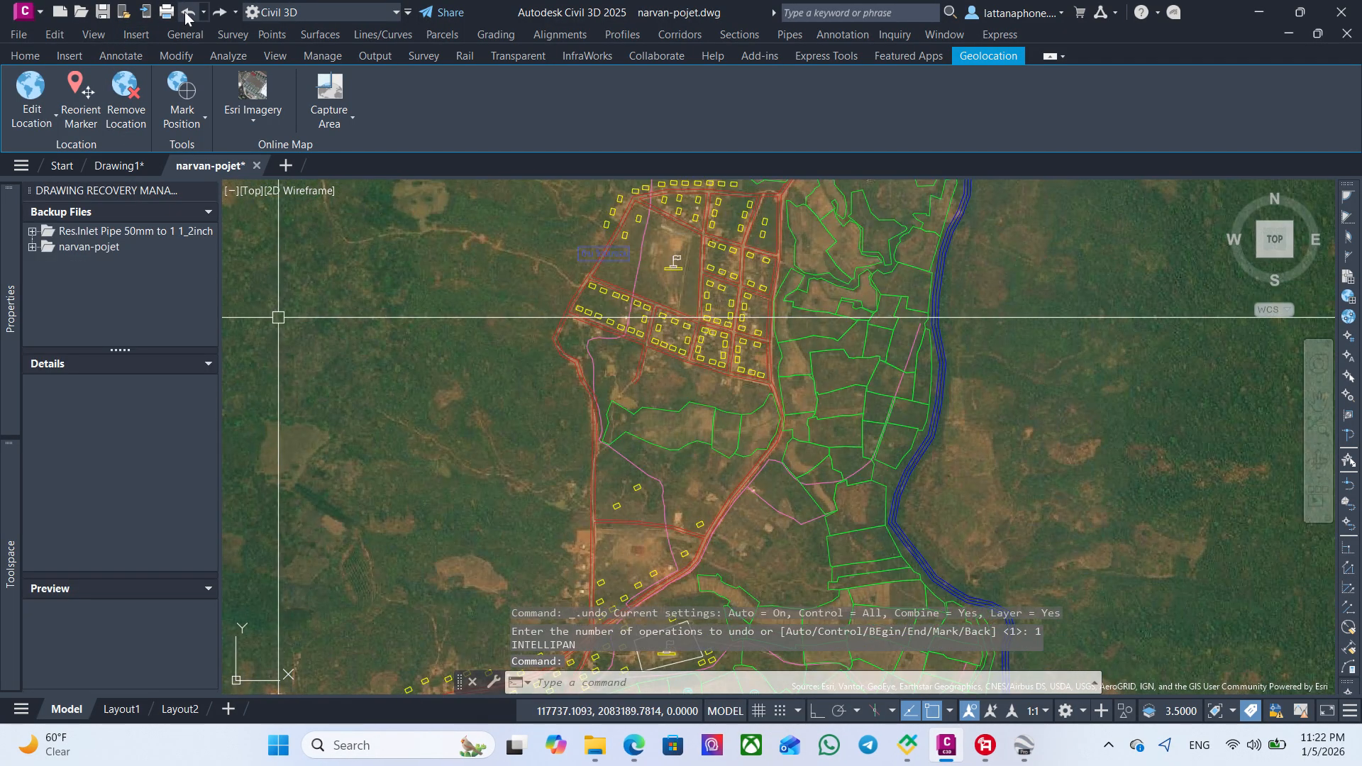
{"action": "left_click", "coordinate": [186, 12]}
{"action": "left_click", "coordinate": [186, 12]}
{"action": "left_click", "coordinate": [186, 13]}
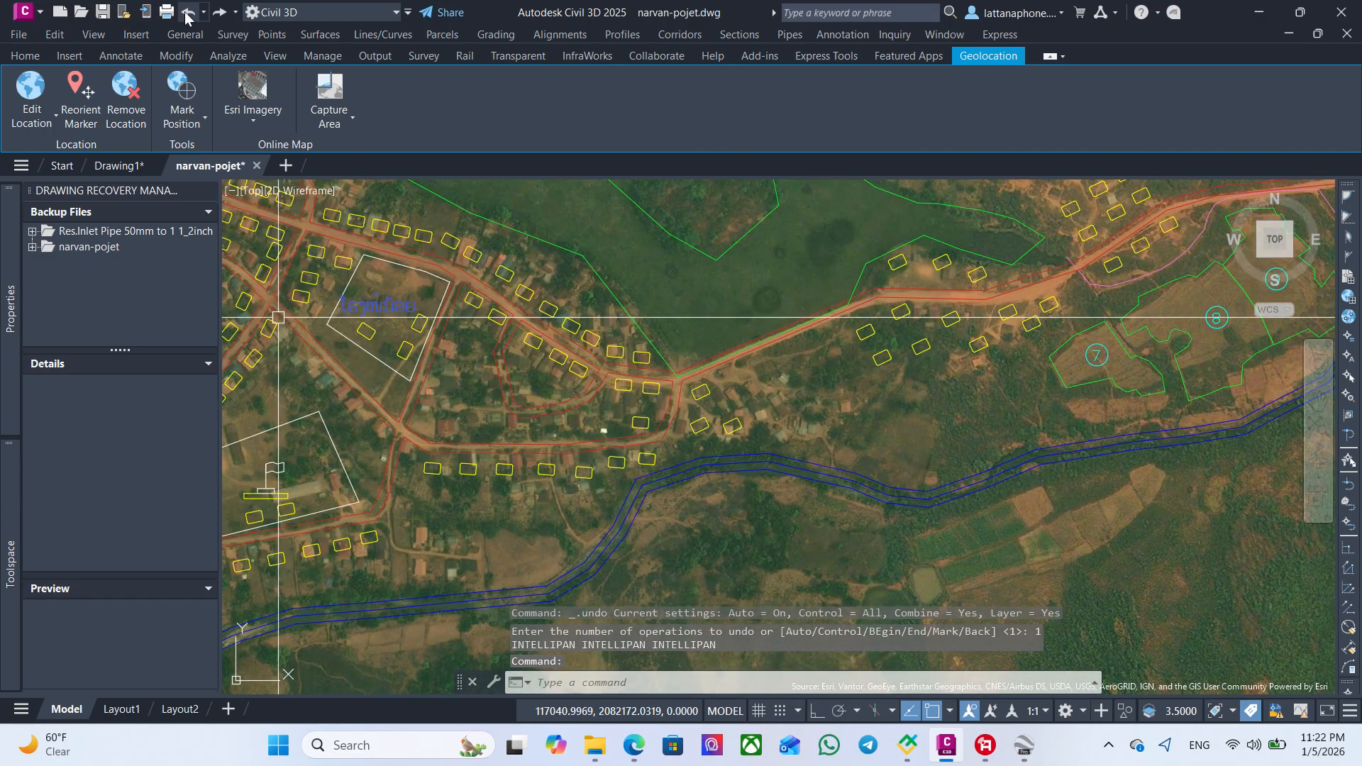
{"action": "left_click", "coordinate": [186, 13]}
{"action": "left_click", "coordinate": [186, 12]}
{"action": "left_click", "coordinate": [186, 13]}
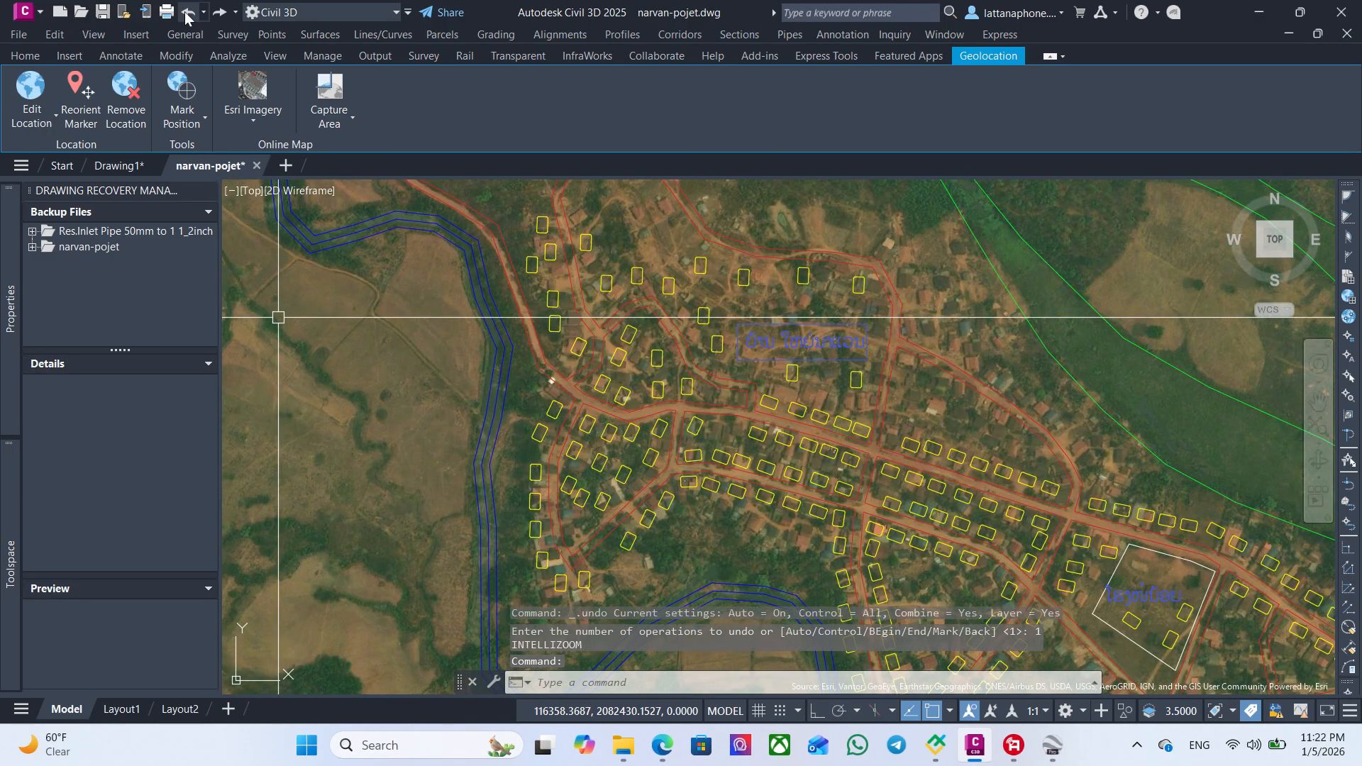
{"action": "left_click", "coordinate": [186, 13]}
{"action": "left_click", "coordinate": [186, 13]}
{"action": "left_click", "coordinate": [186, 13]}
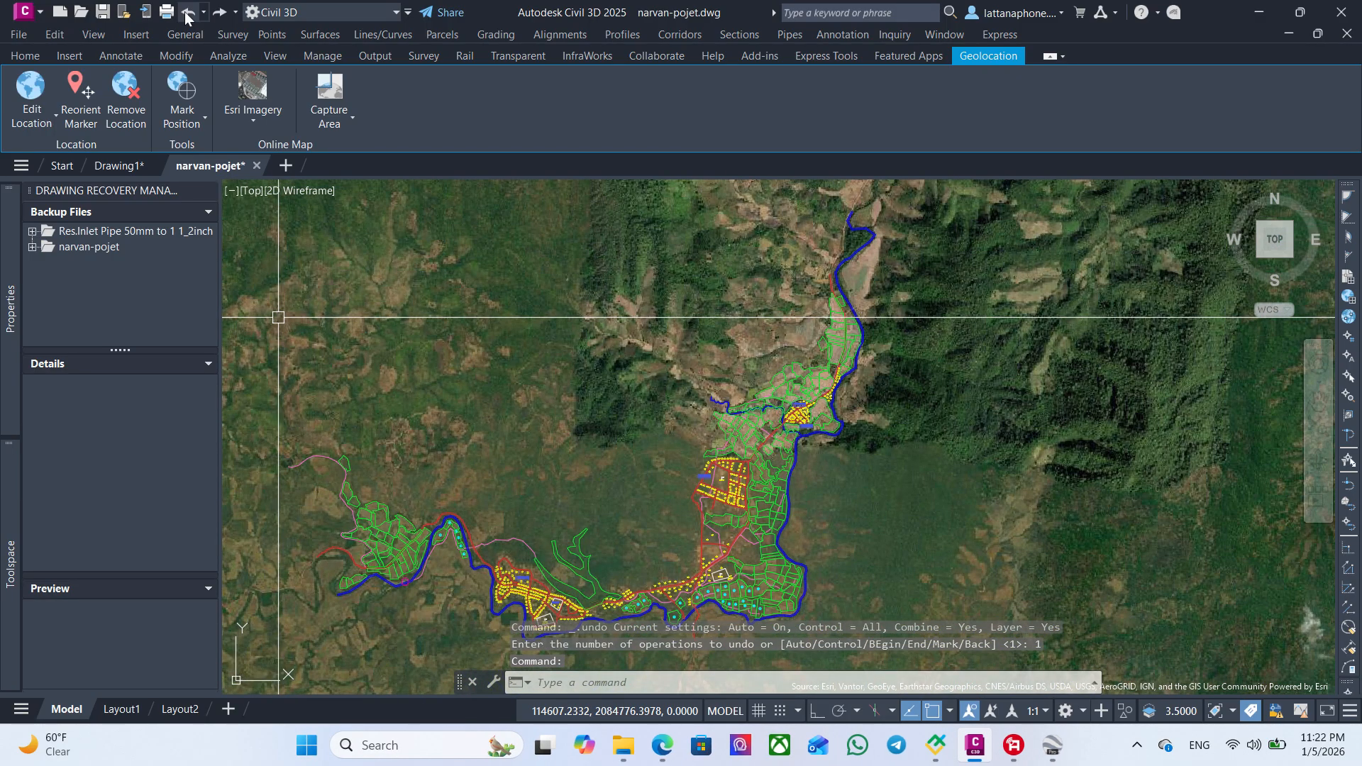
{"action": "left_click", "coordinate": [186, 13]}
{"action": "left_click", "coordinate": [186, 13]}
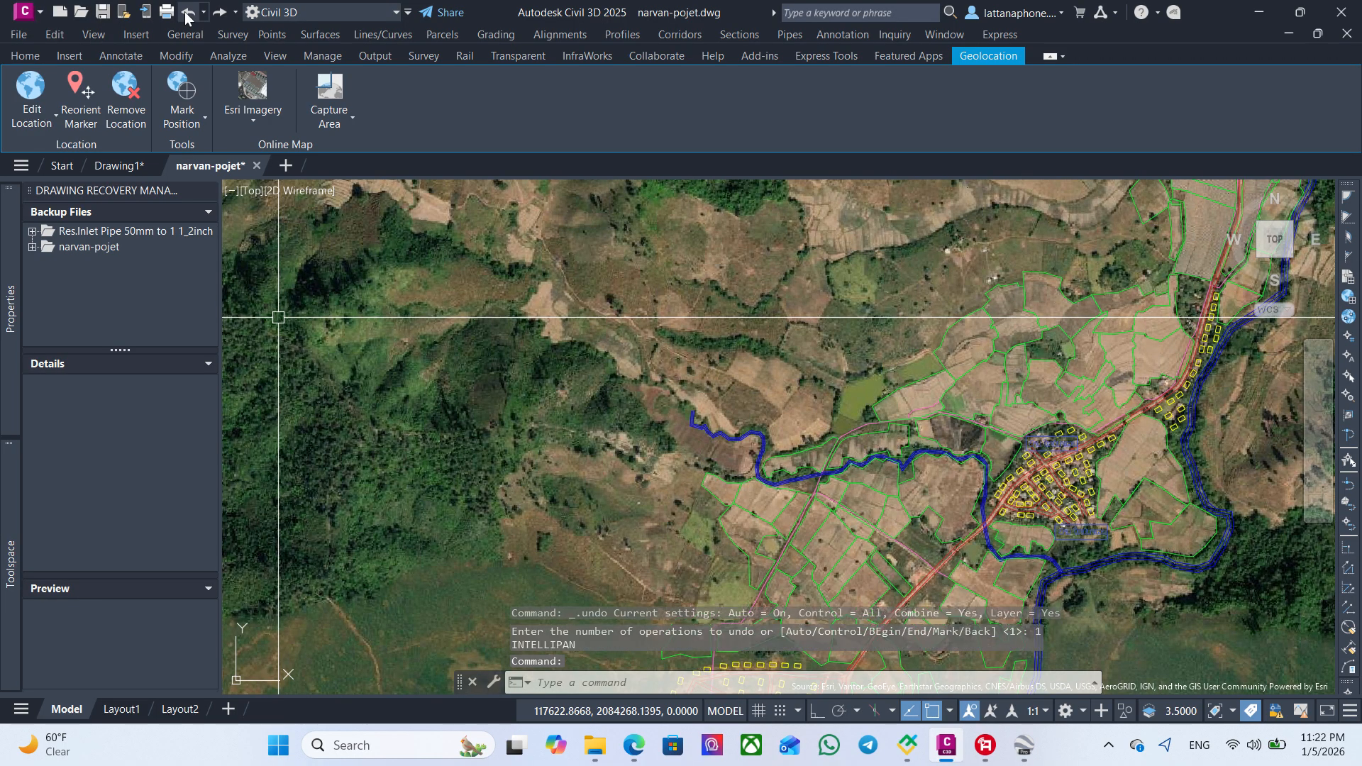
{"action": "left_click", "coordinate": [186, 12]}
{"action": "left_click", "coordinate": [186, 13]}
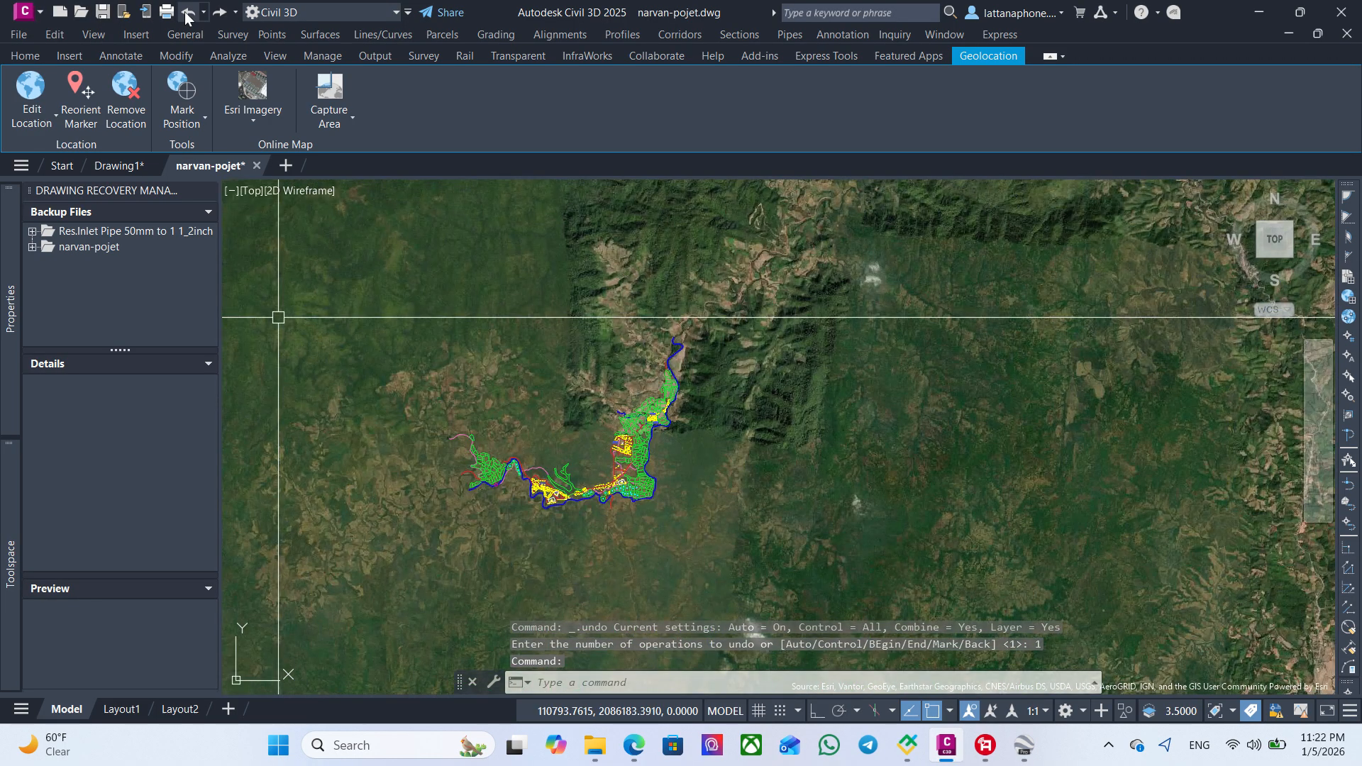
{"action": "left_click", "coordinate": [186, 13]}
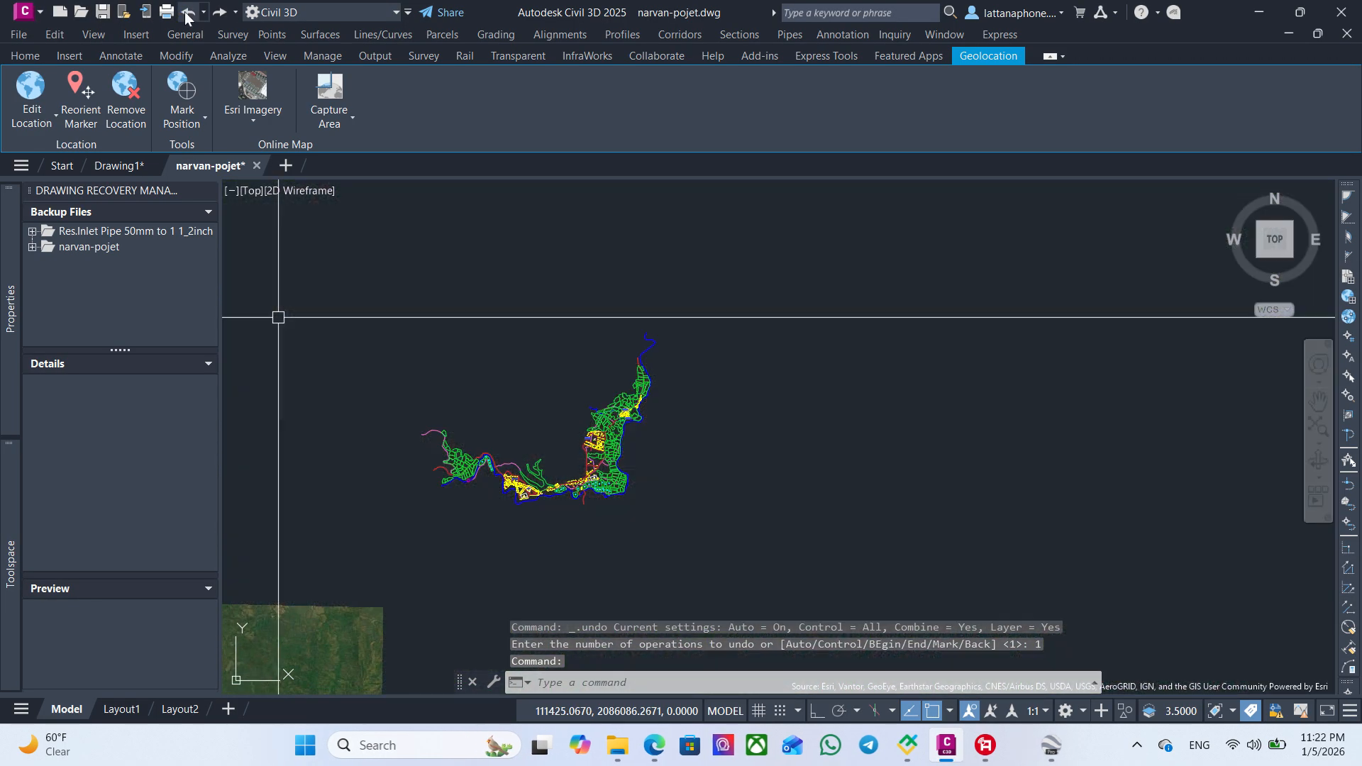
- Reapply the UTM, WGS84 Datum category with UTM-WGS 1984 Zone 47 North (UTM84-47N) in the drawing settings
{"action": "scroll", "coordinate": [675, 359], "scroll_direction": "up", "scroll_amount": 5}
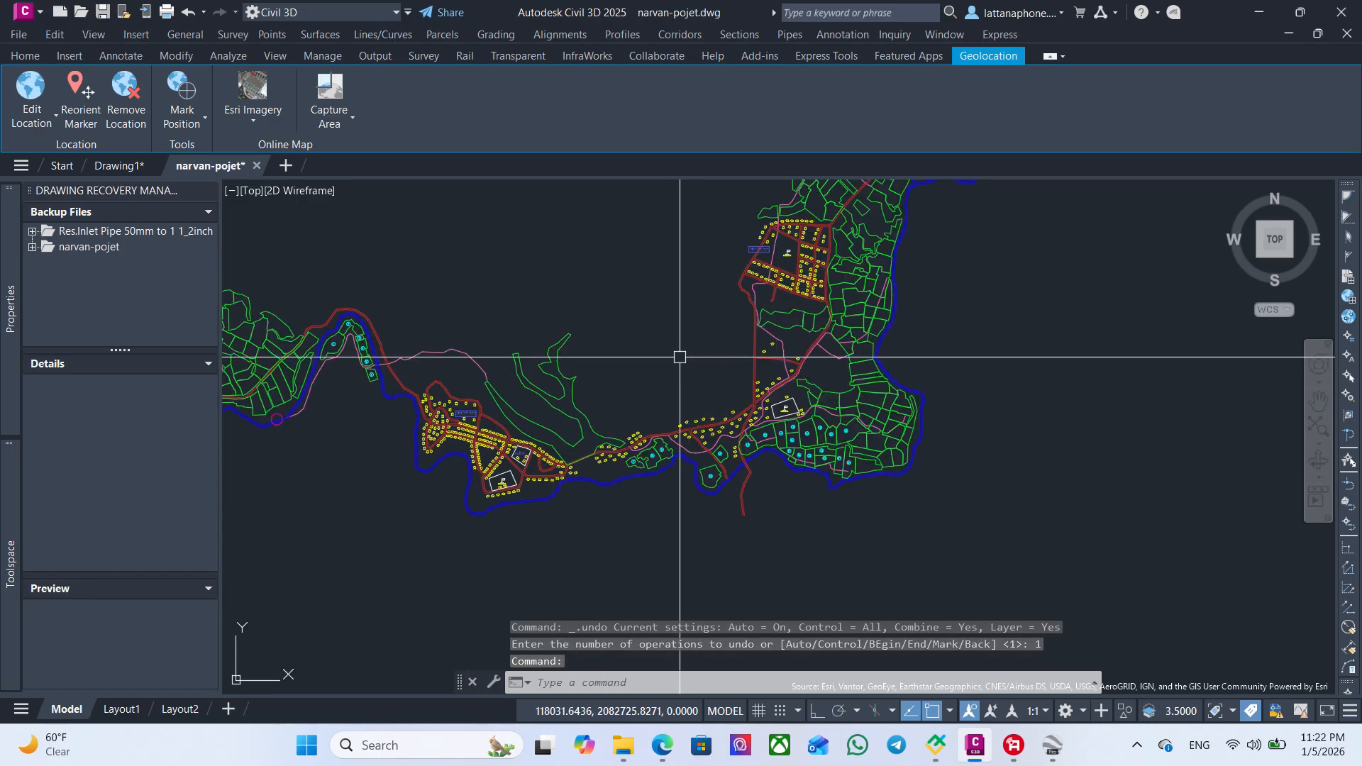
{"action": "scroll", "coordinate": [735, 400], "scroll_direction": "down", "scroll_amount": 10}
{"action": "scroll", "coordinate": [736, 401], "scroll_direction": "up", "scroll_amount": 4}
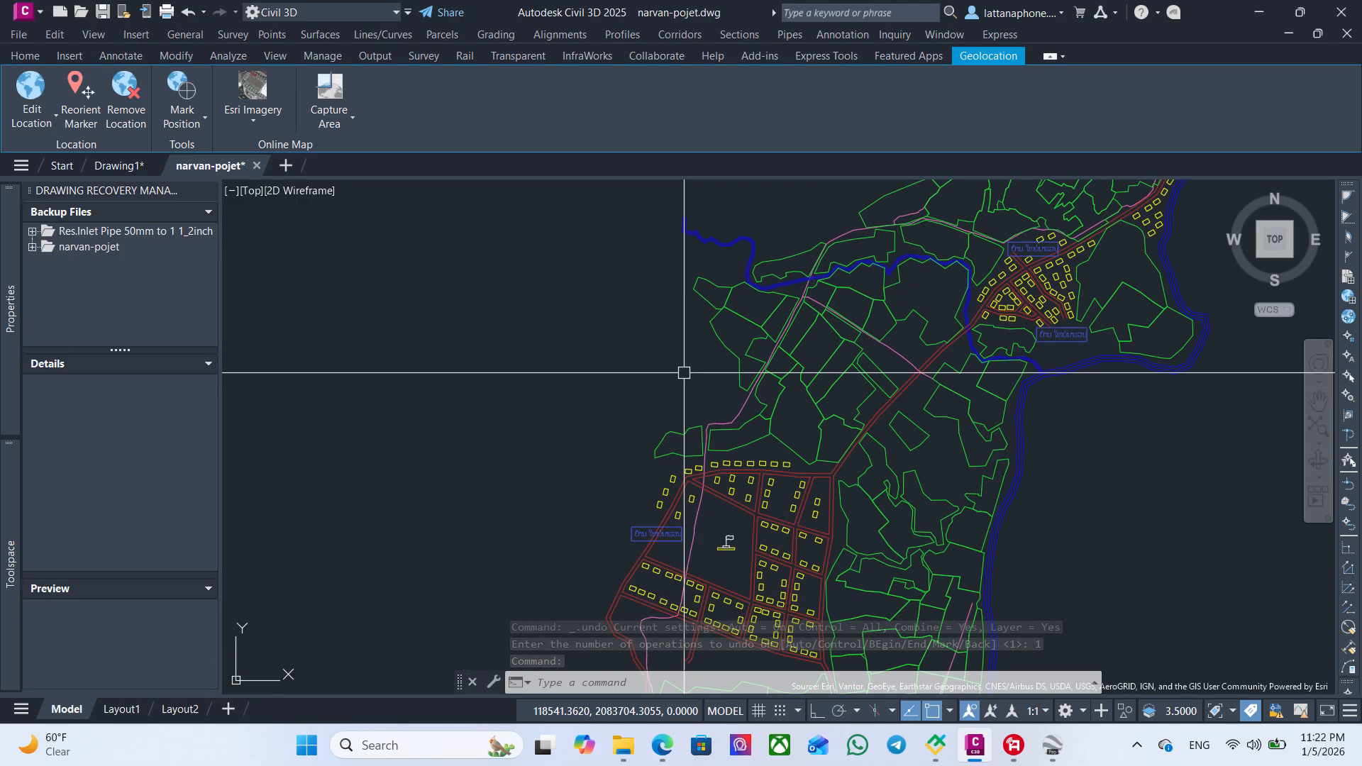
{"action": "scroll", "coordinate": [681, 369], "scroll_direction": "down", "scroll_amount": 5}
{"action": "mouse_move", "coordinate": [13, 323]}
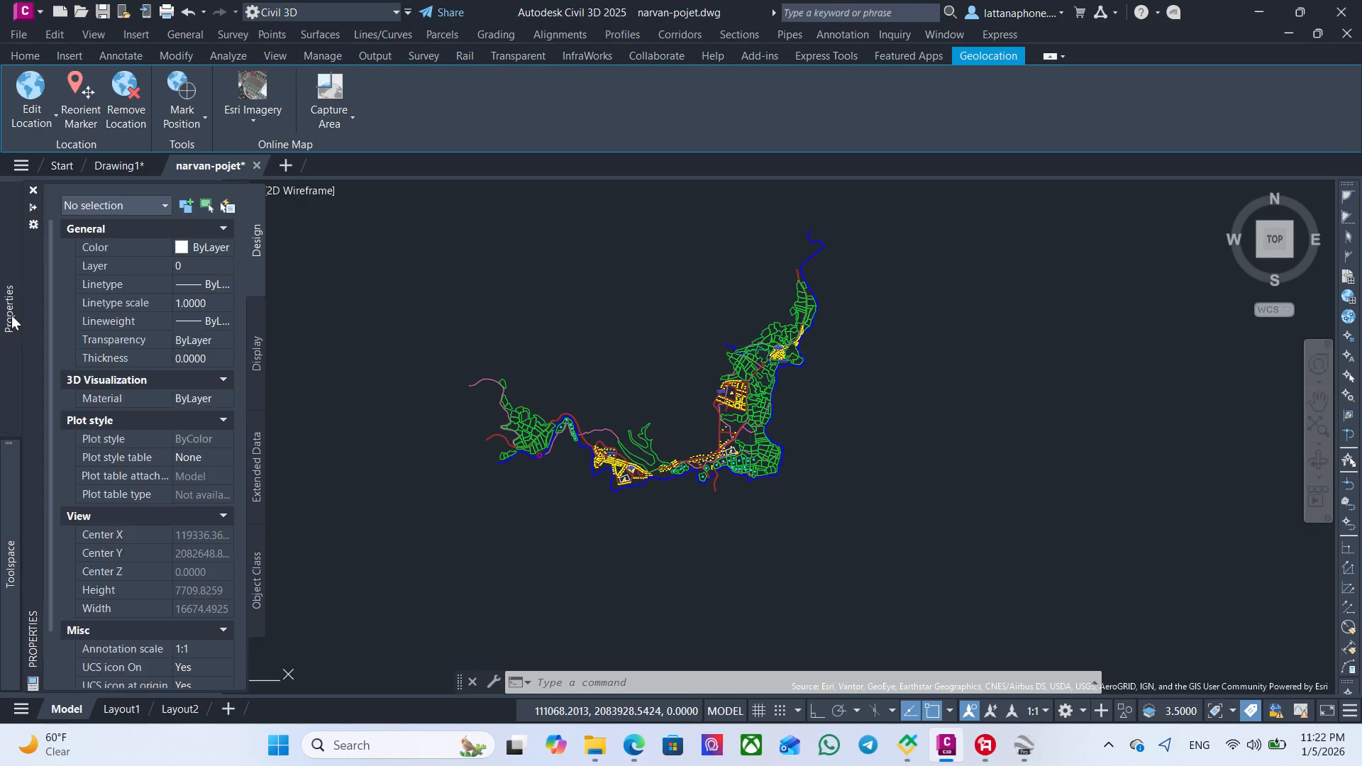
{"action": "mouse_move", "coordinate": [26, 541]}
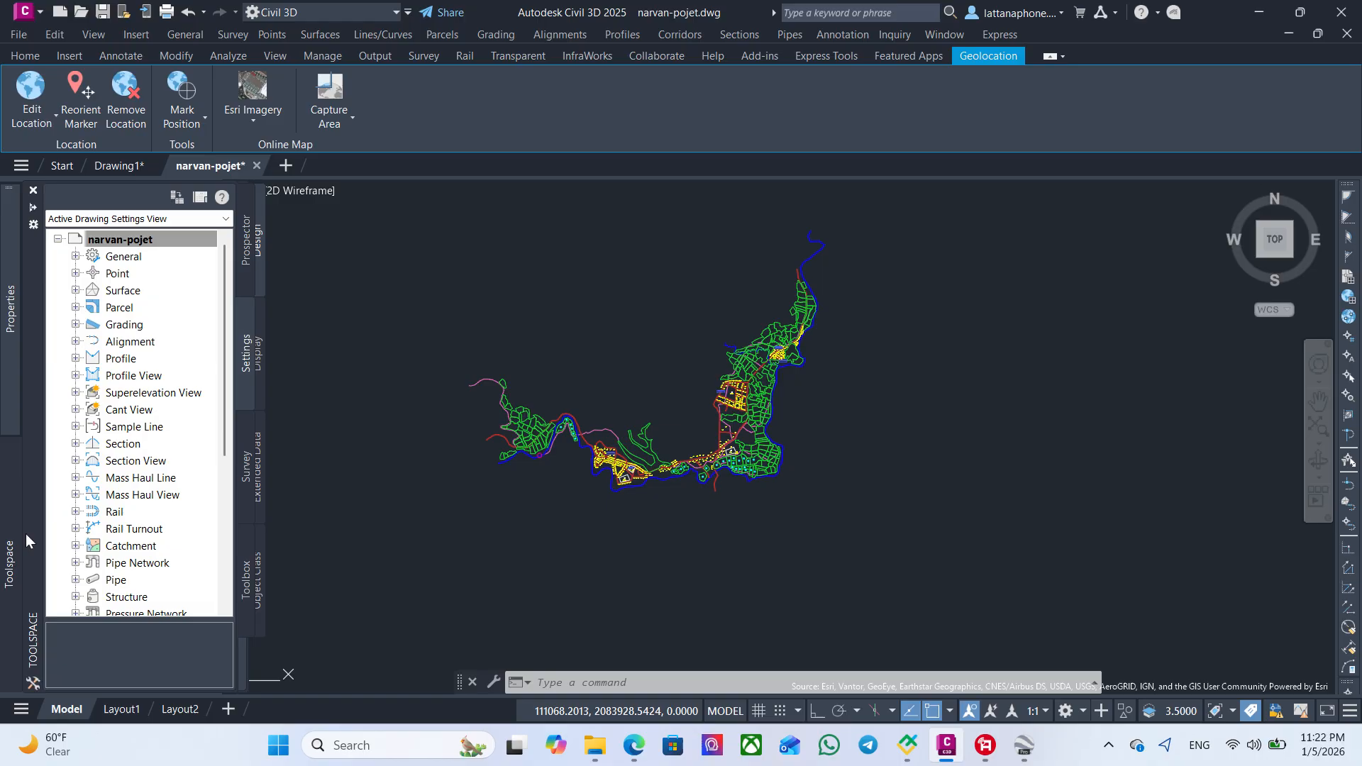
{"action": "right_click", "coordinate": [141, 248]}
{"action": "left_click", "coordinate": [186, 255]}
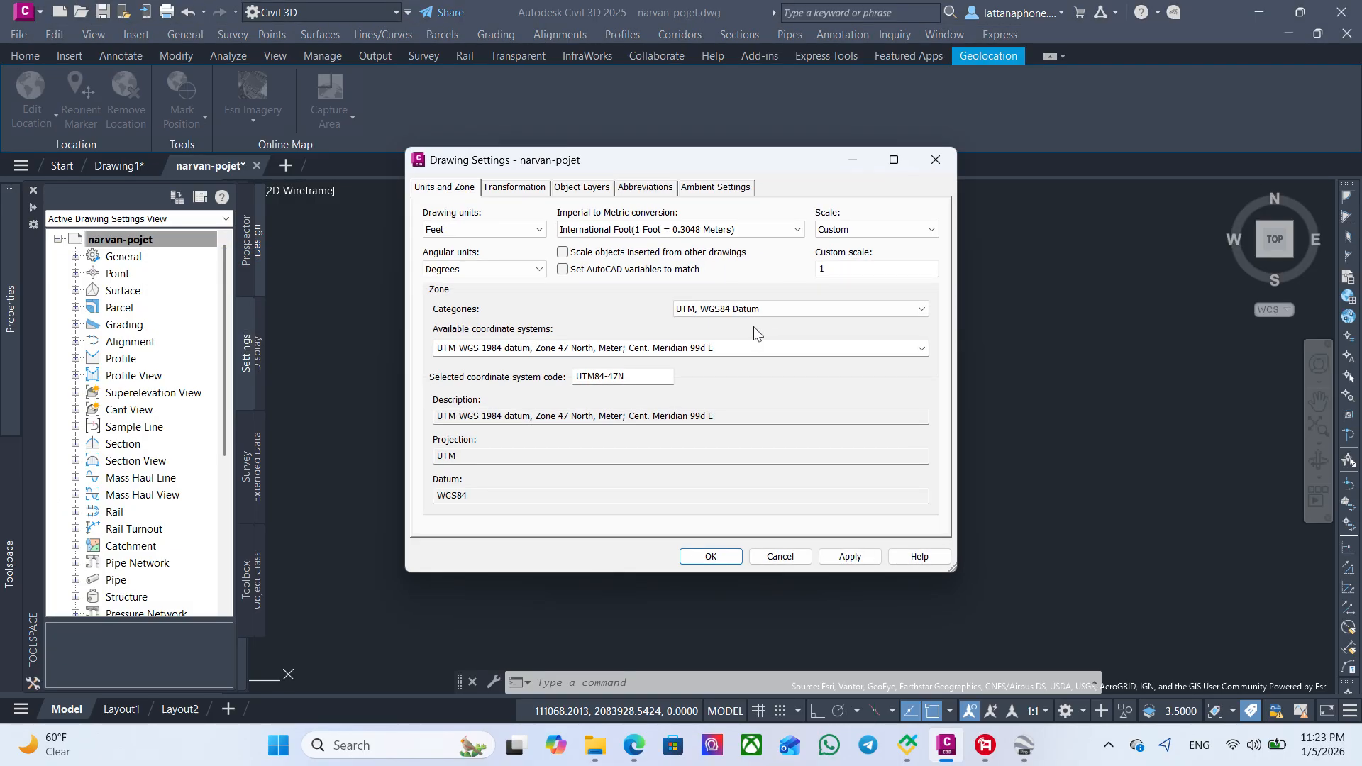
{"action": "left_click", "coordinate": [780, 310]}
{"action": "left_click", "coordinate": [789, 313]}
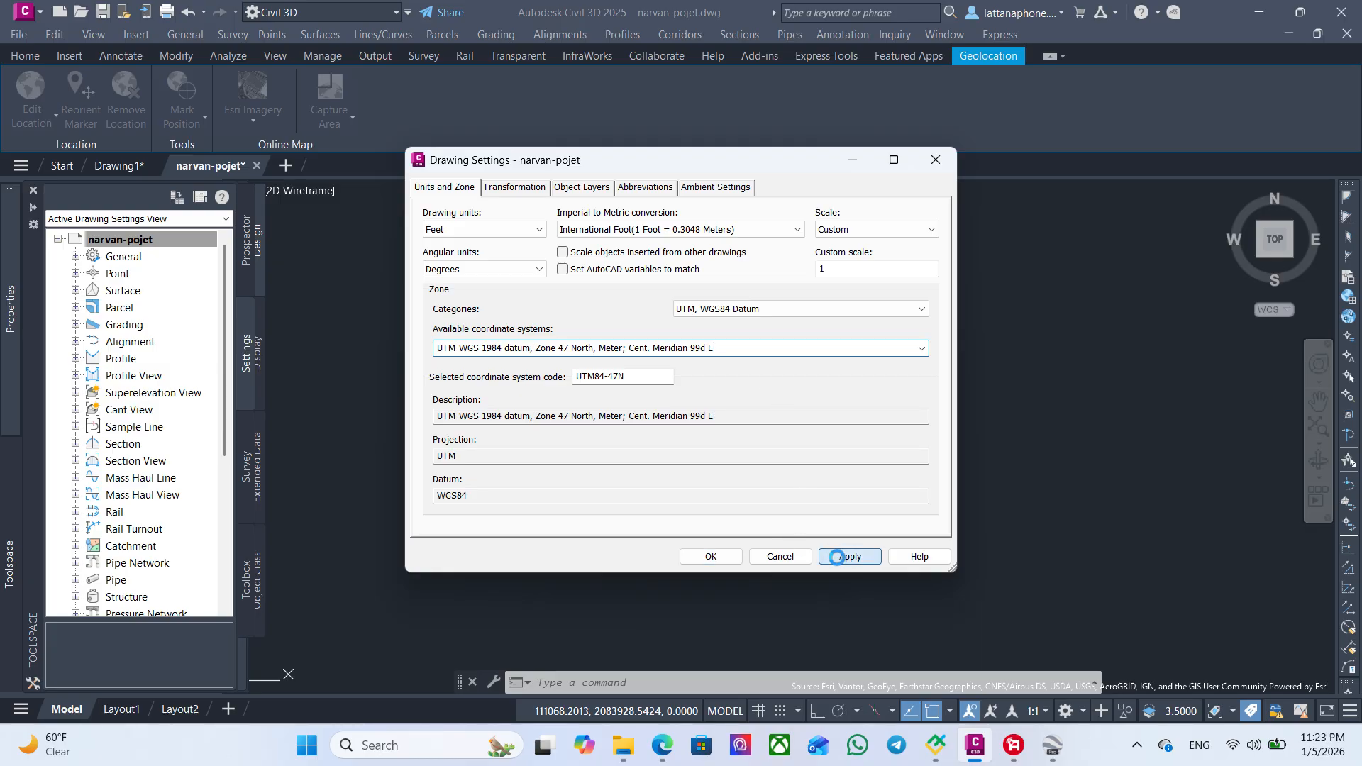
{"action": "left_click", "coordinate": [710, 557]}
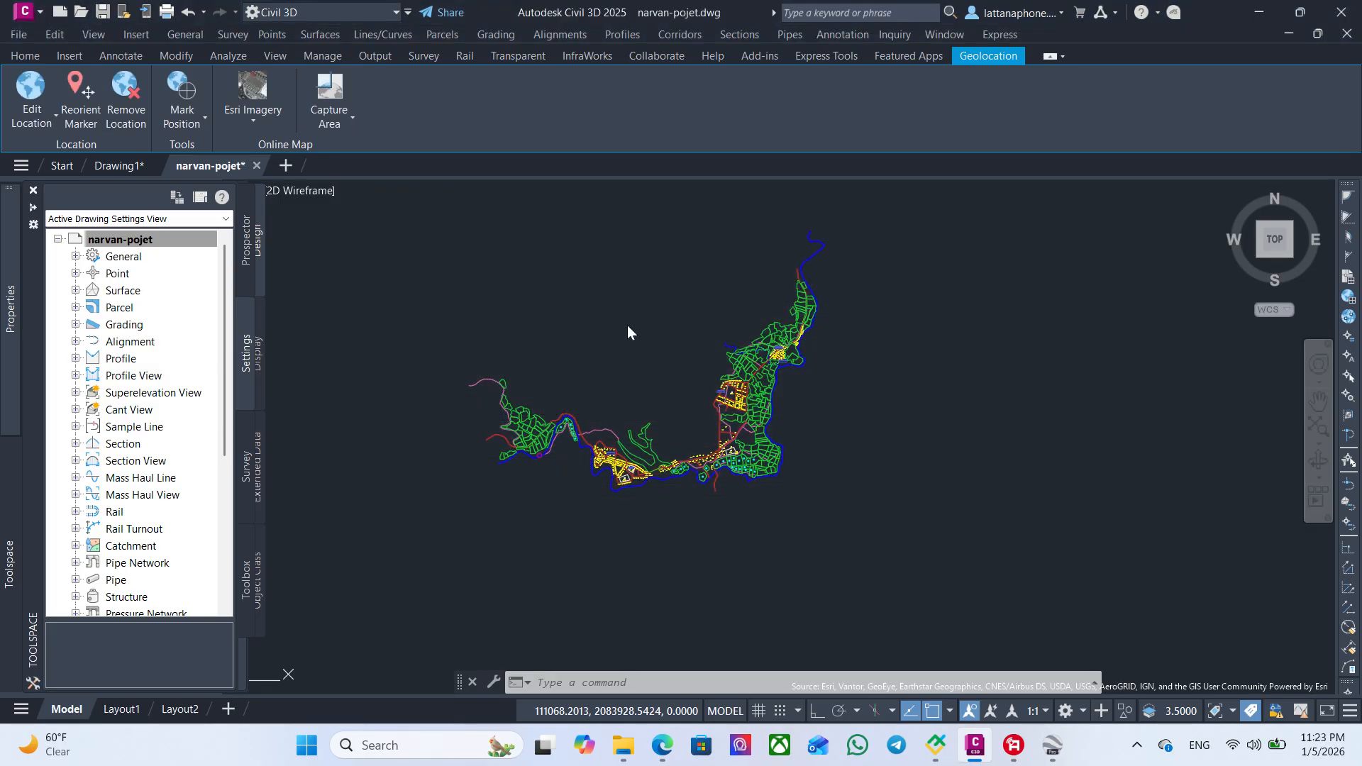
- Turn the online map off and switch it back on as Esri Imagery
{"action": "left_click", "coordinate": [253, 120]}
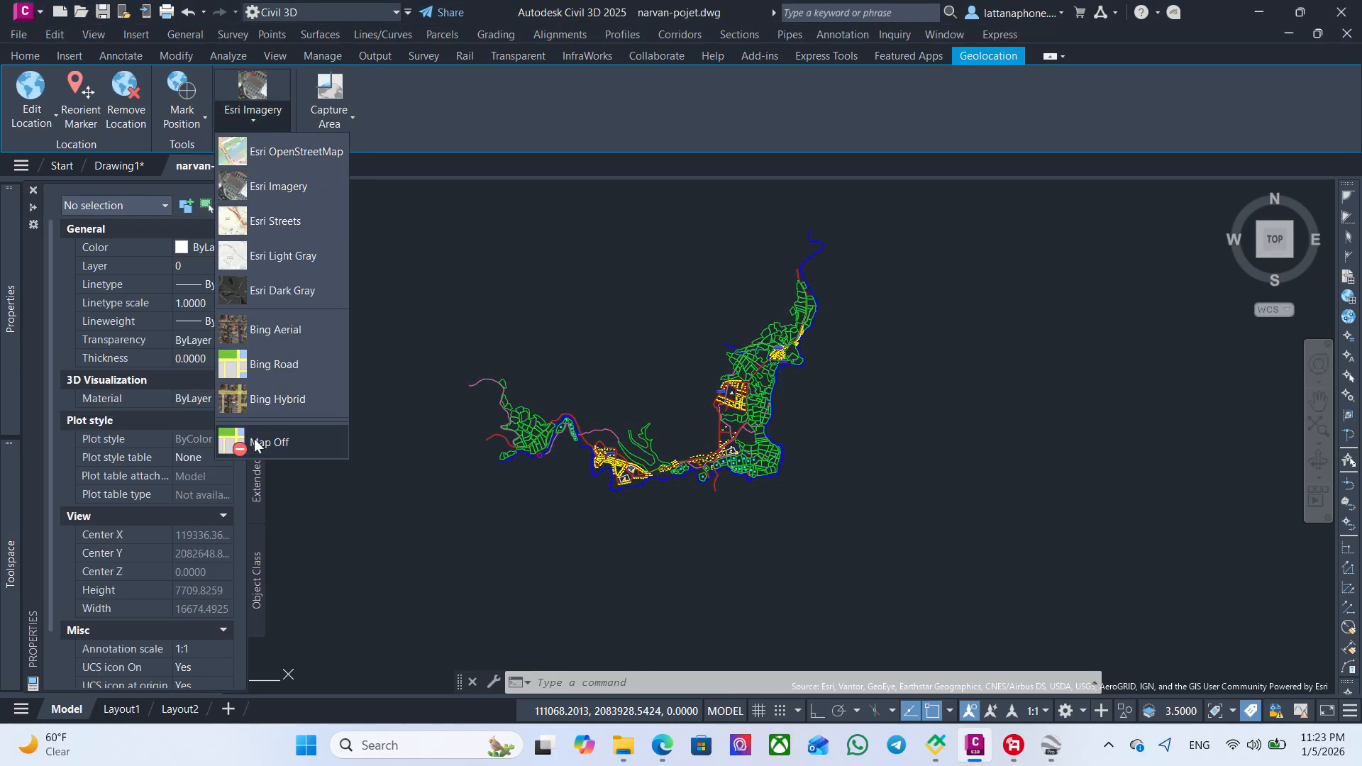
{"action": "left_click", "coordinate": [256, 444]}
{"action": "left_click", "coordinate": [247, 126]}
{"action": "left_click", "coordinate": [250, 188]}
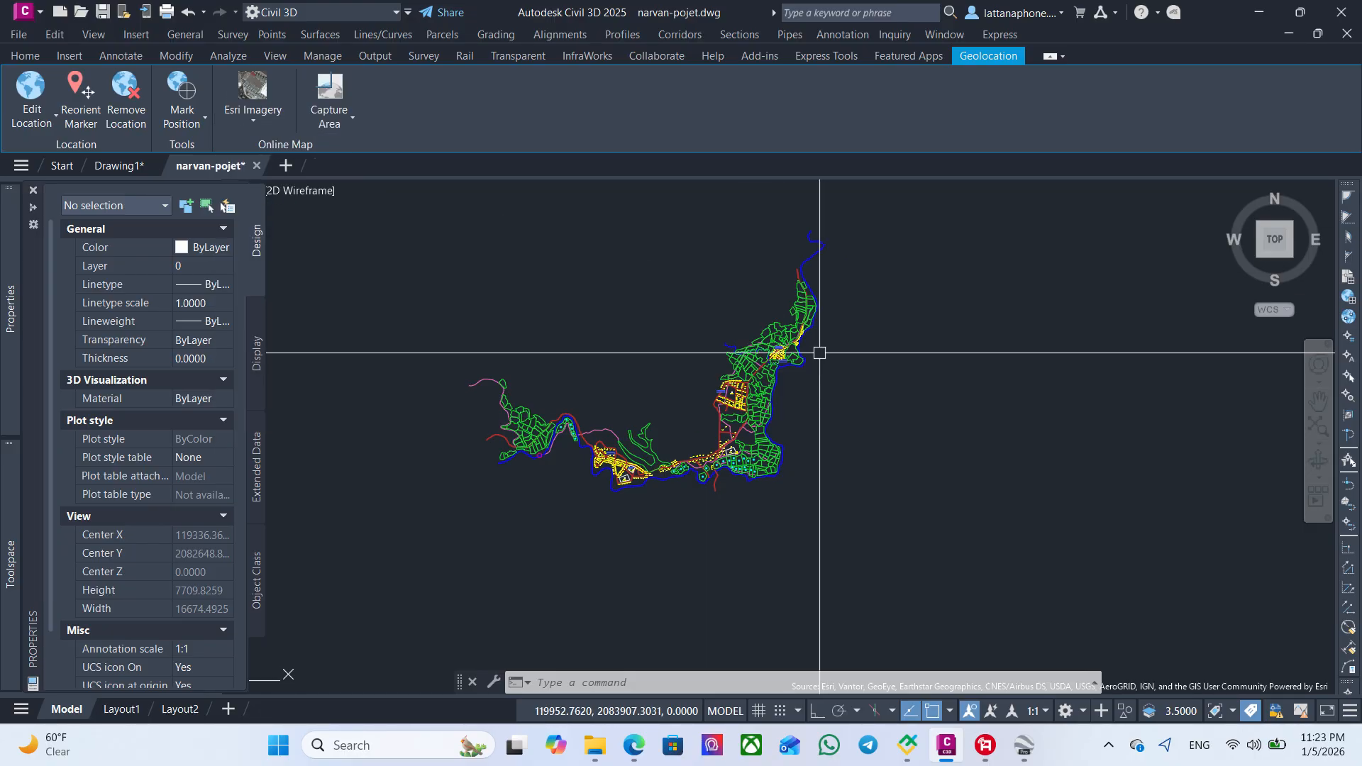
- Check the area around the whole narvan-pojet drawing for satellite imagery
{"action": "scroll", "coordinate": [830, 365], "scroll_direction": "down", "scroll_amount": 8}
{"action": "scroll", "coordinate": [602, 276], "scroll_direction": "up", "scroll_amount": 15}
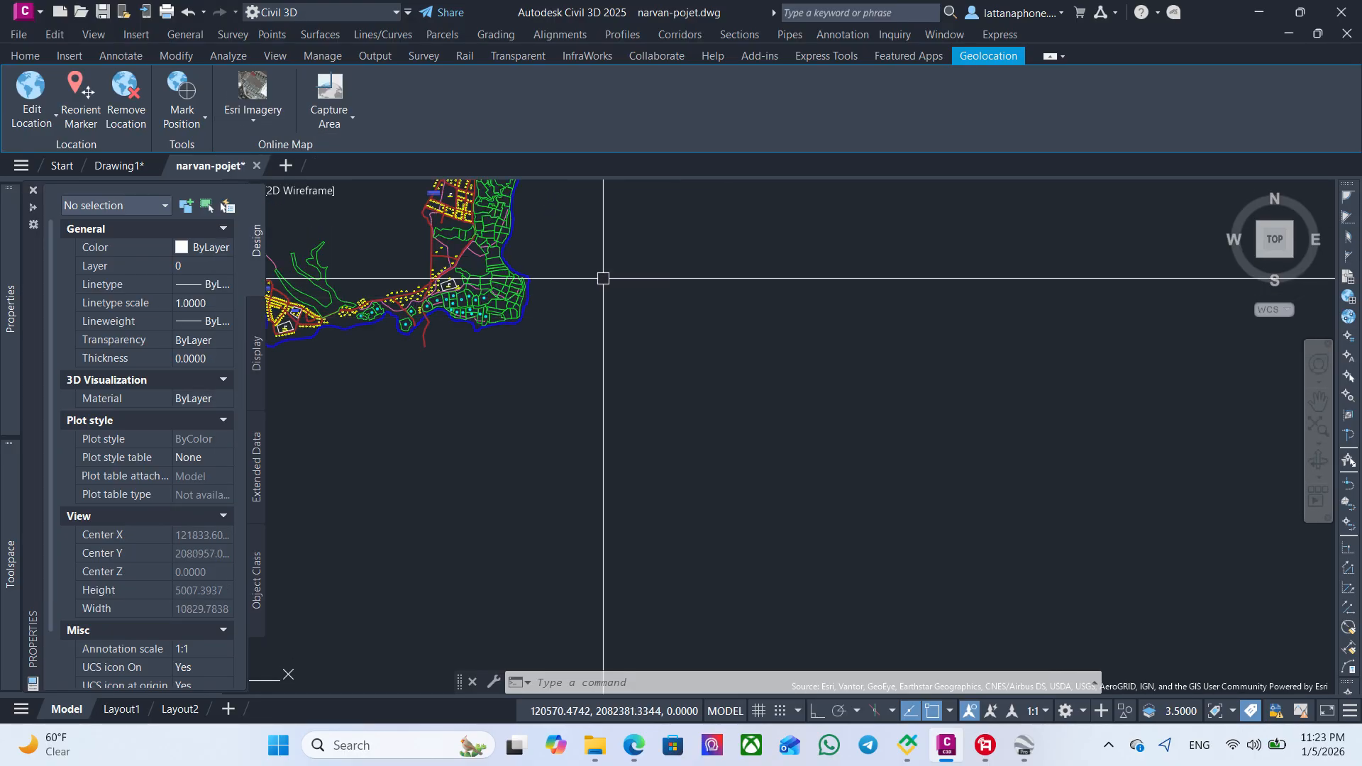
{"action": "scroll", "coordinate": [795, 385], "scroll_direction": "down", "scroll_amount": 8}
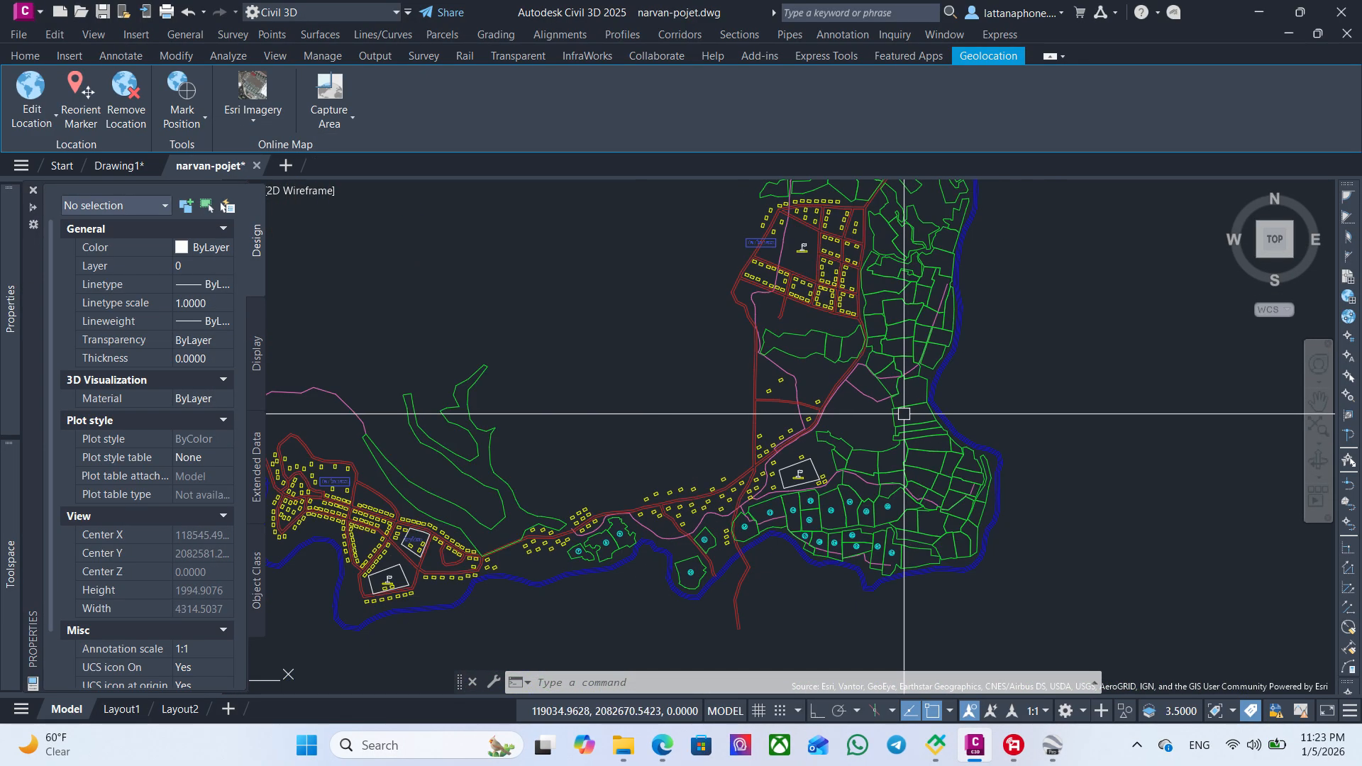
{"action": "middle_click_drag", "start_coordinate": [836, 426], "coordinate": [913, 410]}
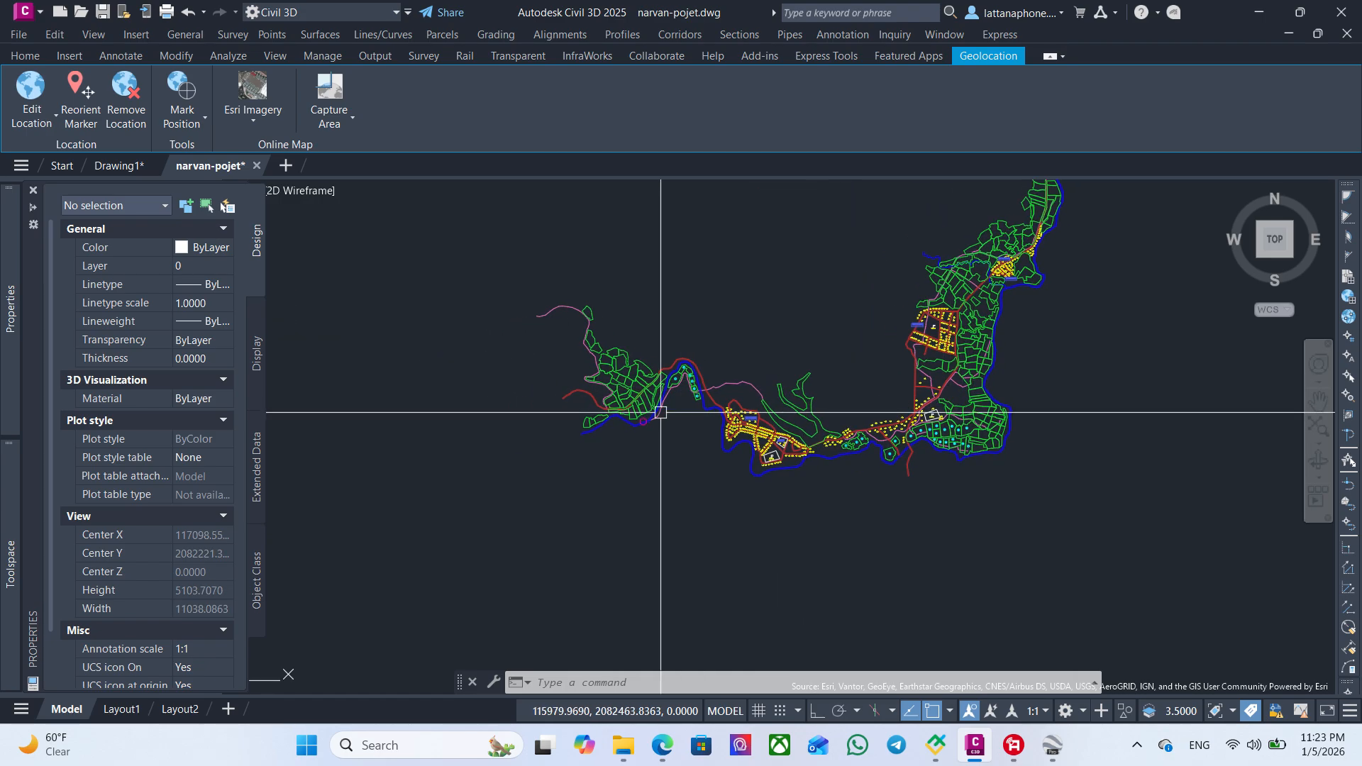
{"action": "left_click", "coordinate": [187, 12]}
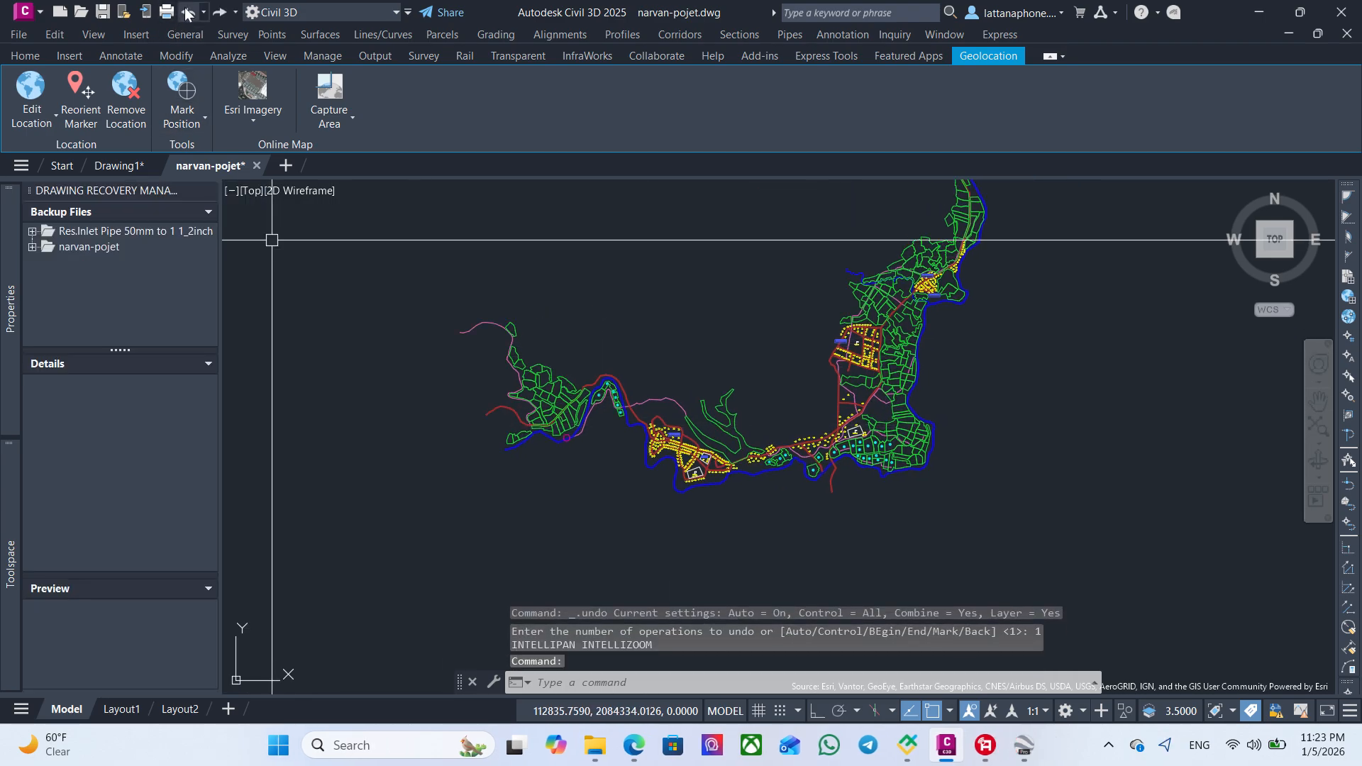
{"action": "scroll", "coordinate": [802, 384], "scroll_direction": "down", "scroll_amount": 10}
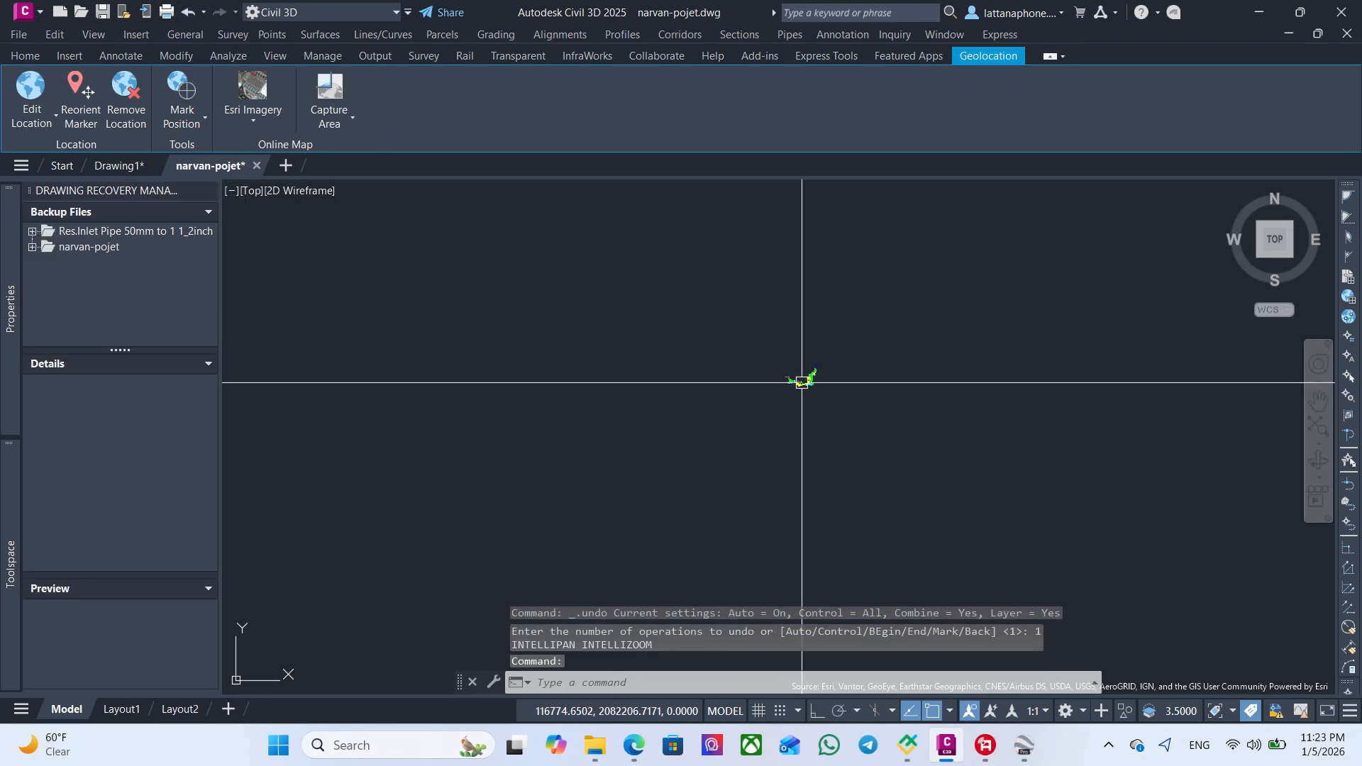
{"action": "scroll", "coordinate": [802, 383], "scroll_direction": "up", "scroll_amount": 10}
{"action": "middle_click_drag", "start_coordinate": [886, 373], "coordinate": [452, 347]}
{"action": "scroll", "coordinate": [455, 347], "scroll_direction": "down", "scroll_amount": 5}
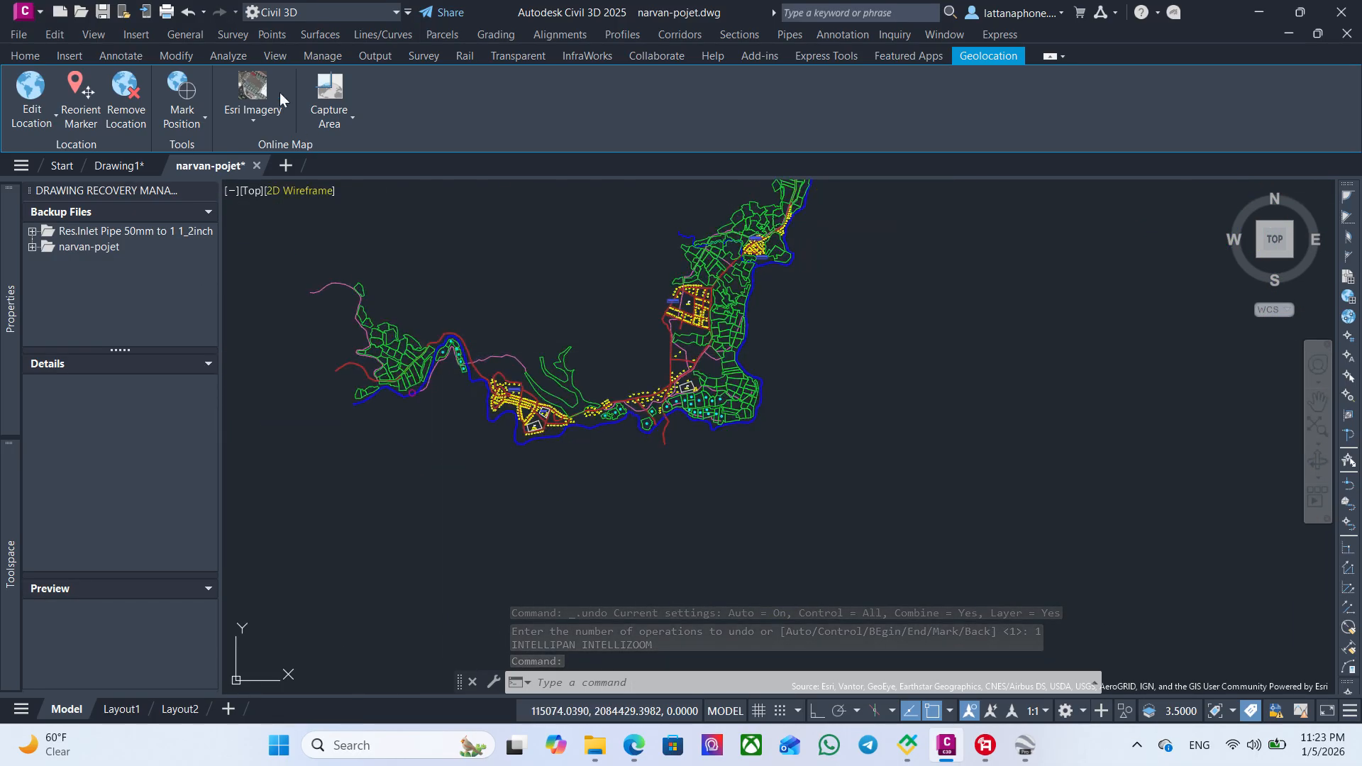
- Undo all earlier view, online map and coordinate system changes in the narvan-pojet drawing back to its initial state
{"action": "double_click", "coordinate": [189, 14]}
{"action": "left_click", "coordinate": [189, 13]}
{"action": "left_click", "coordinate": [189, 13]}
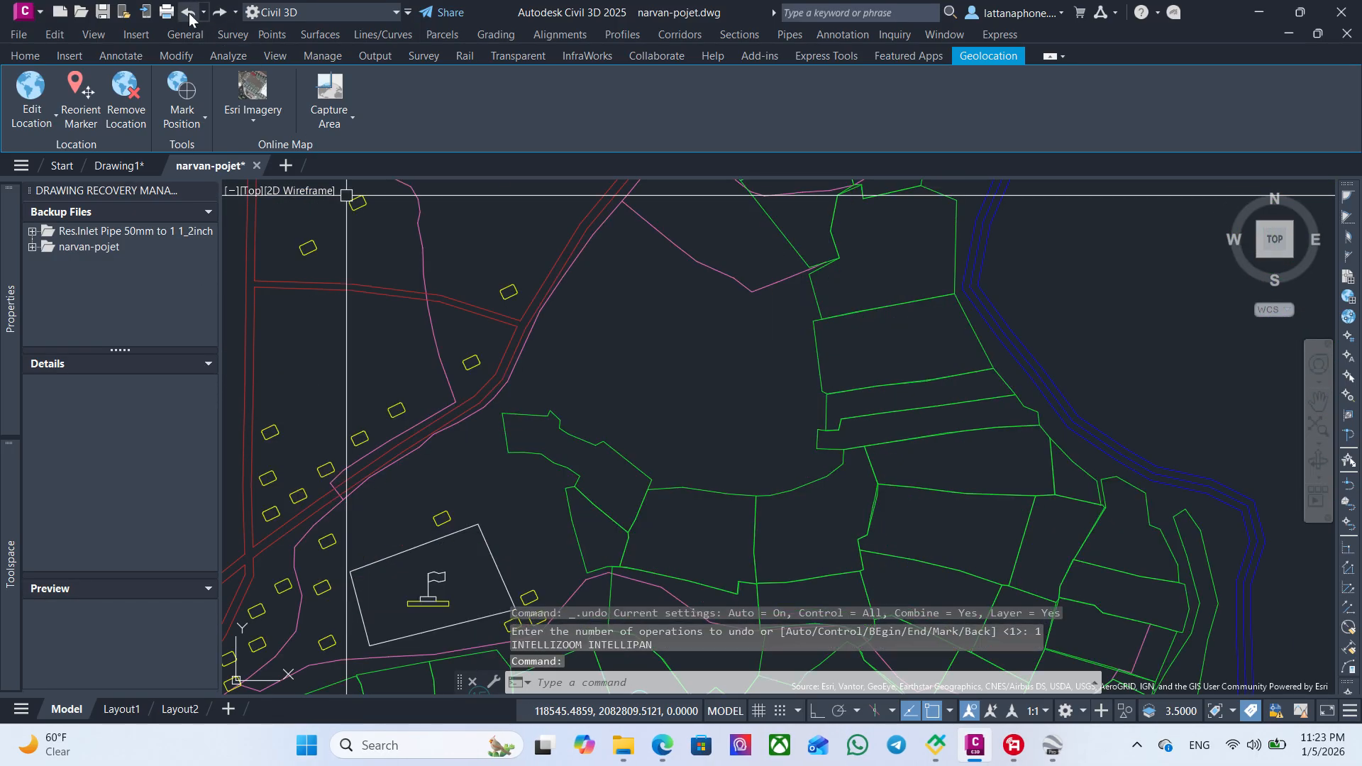
{"action": "left_click", "coordinate": [188, 13]}
{"action": "left_click", "coordinate": [189, 14]}
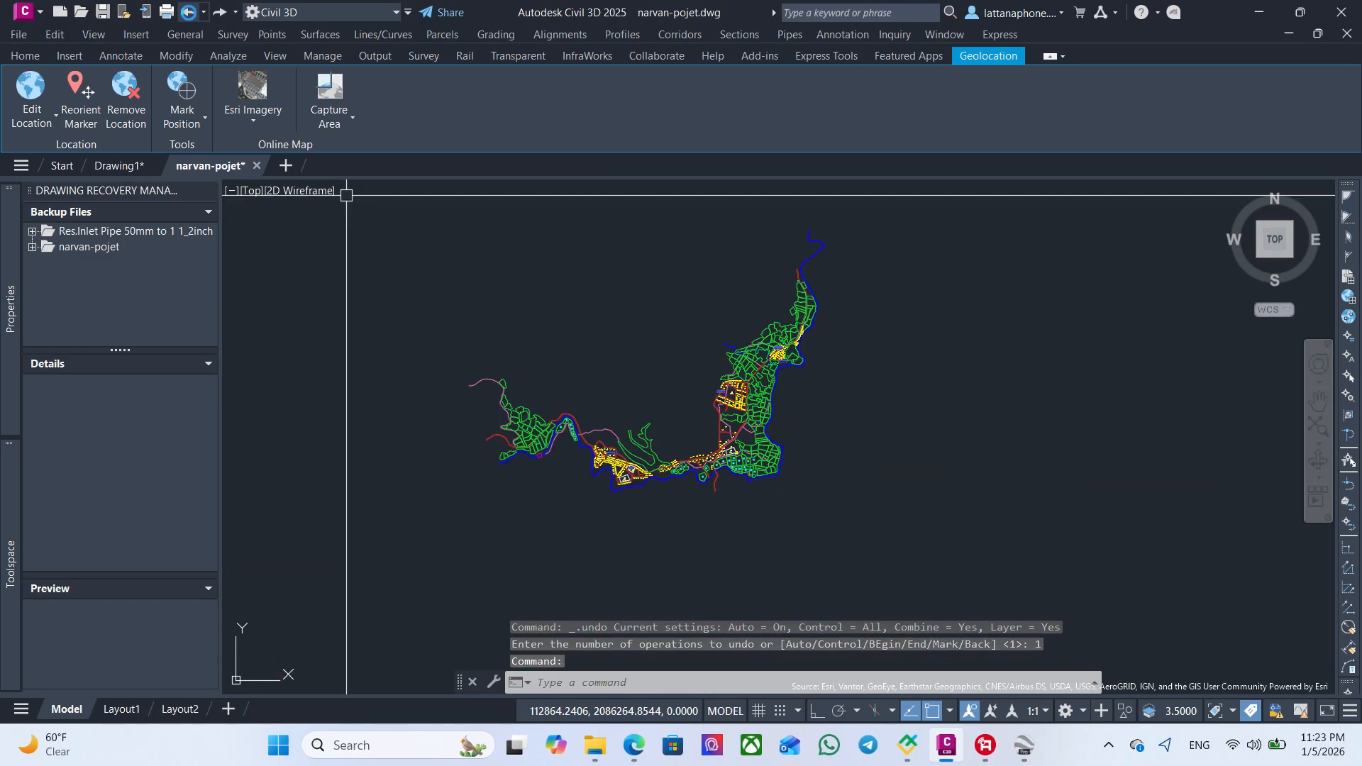
{"action": "left_click", "coordinate": [189, 13]}
{"action": "left_click", "coordinate": [189, 13]}
{"action": "left_click", "coordinate": [188, 14]}
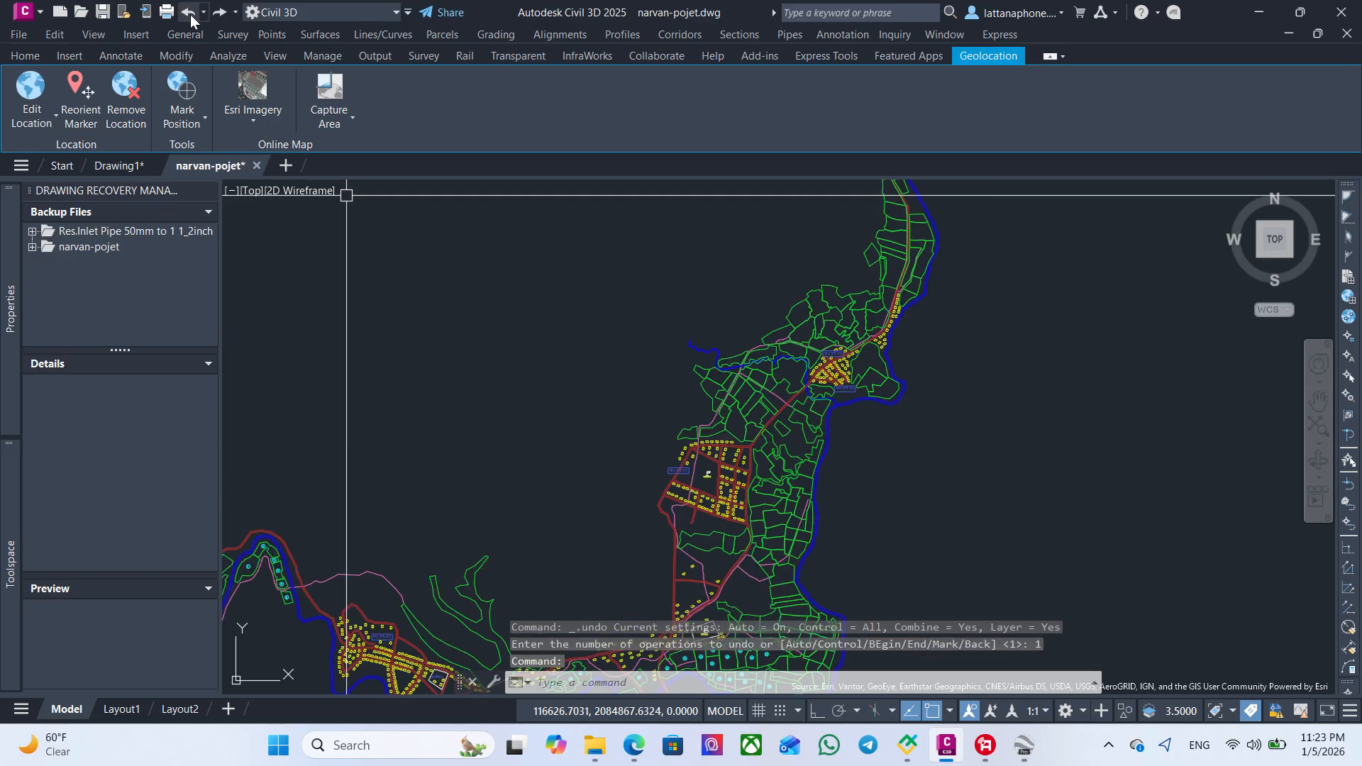
{"action": "left_click", "coordinate": [189, 14]}
{"action": "left_click", "coordinate": [189, 13]}
{"action": "left_click", "coordinate": [189, 13]}
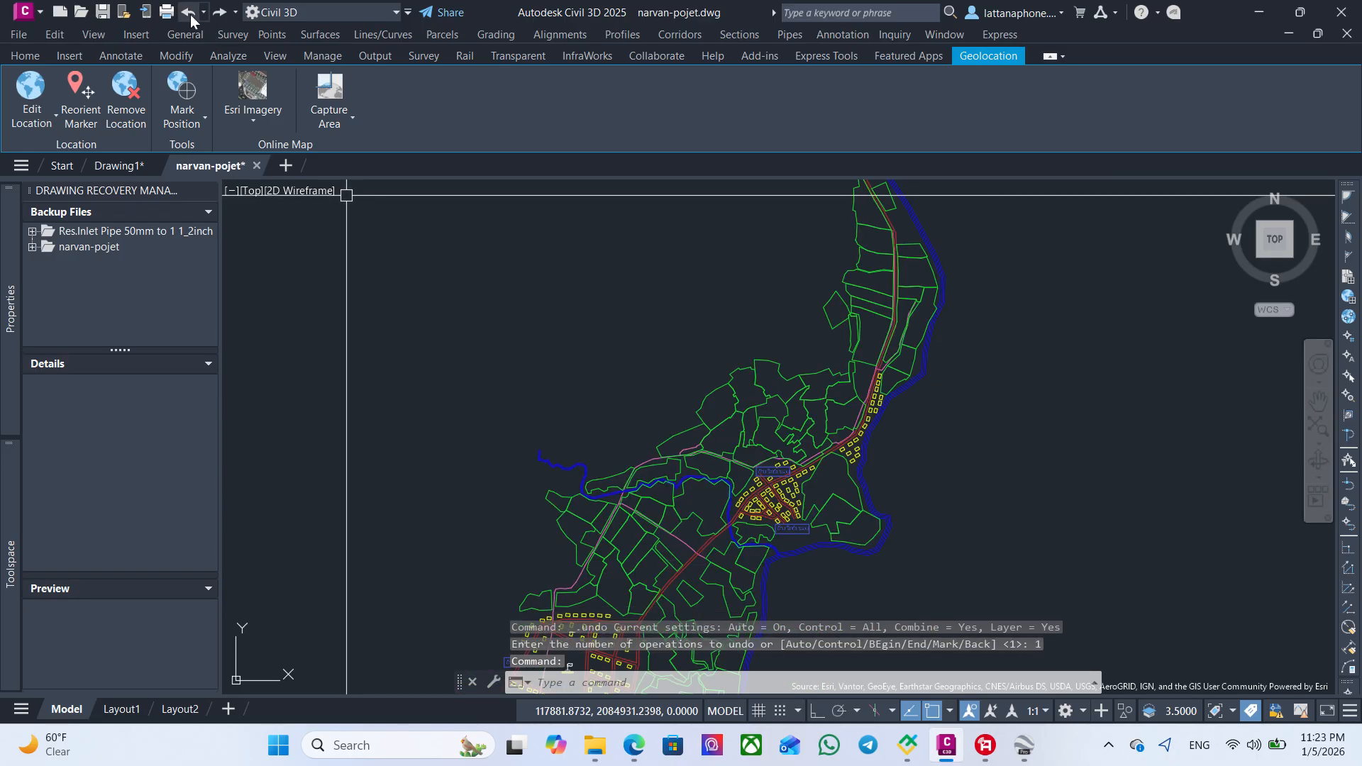
{"action": "left_click", "coordinate": [190, 13]}
{"action": "left_click", "coordinate": [190, 13]}
{"action": "left_click", "coordinate": [190, 14]}
{"action": "left_click", "coordinate": [189, 13]}
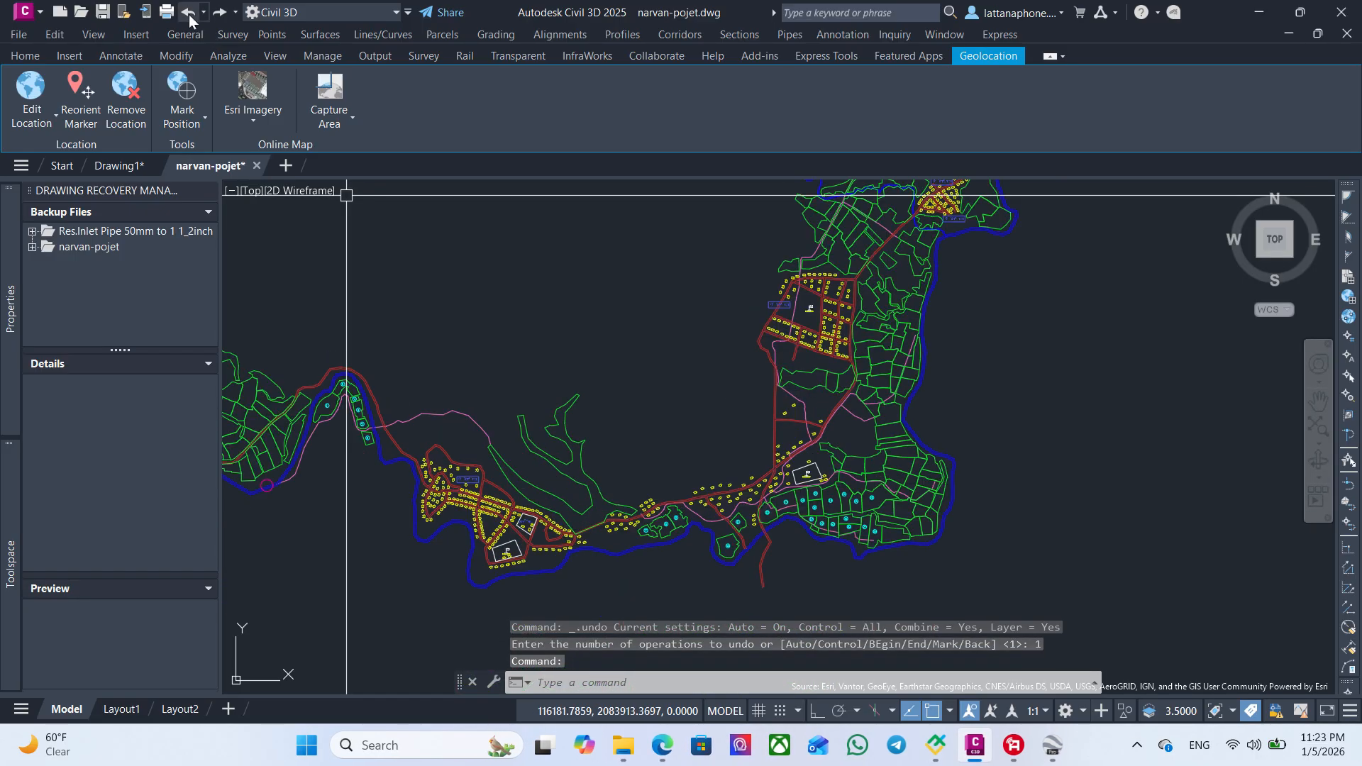
{"action": "left_click", "coordinate": [190, 14]}
{"action": "left_click", "coordinate": [190, 13]}
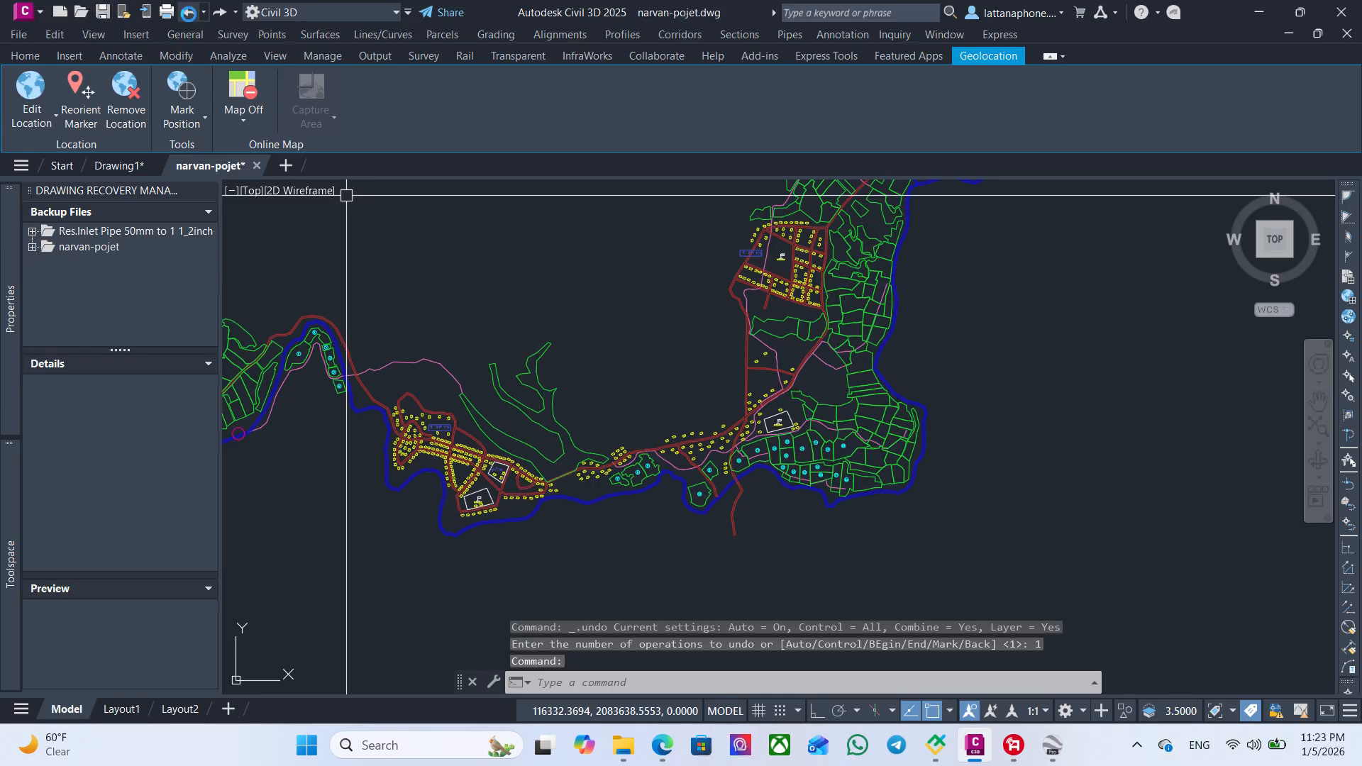
{"action": "left_click", "coordinate": [189, 13]}
{"action": "left_click", "coordinate": [188, 13]}
{"action": "left_click", "coordinate": [188, 14]}
{"action": "left_click", "coordinate": [189, 14]}
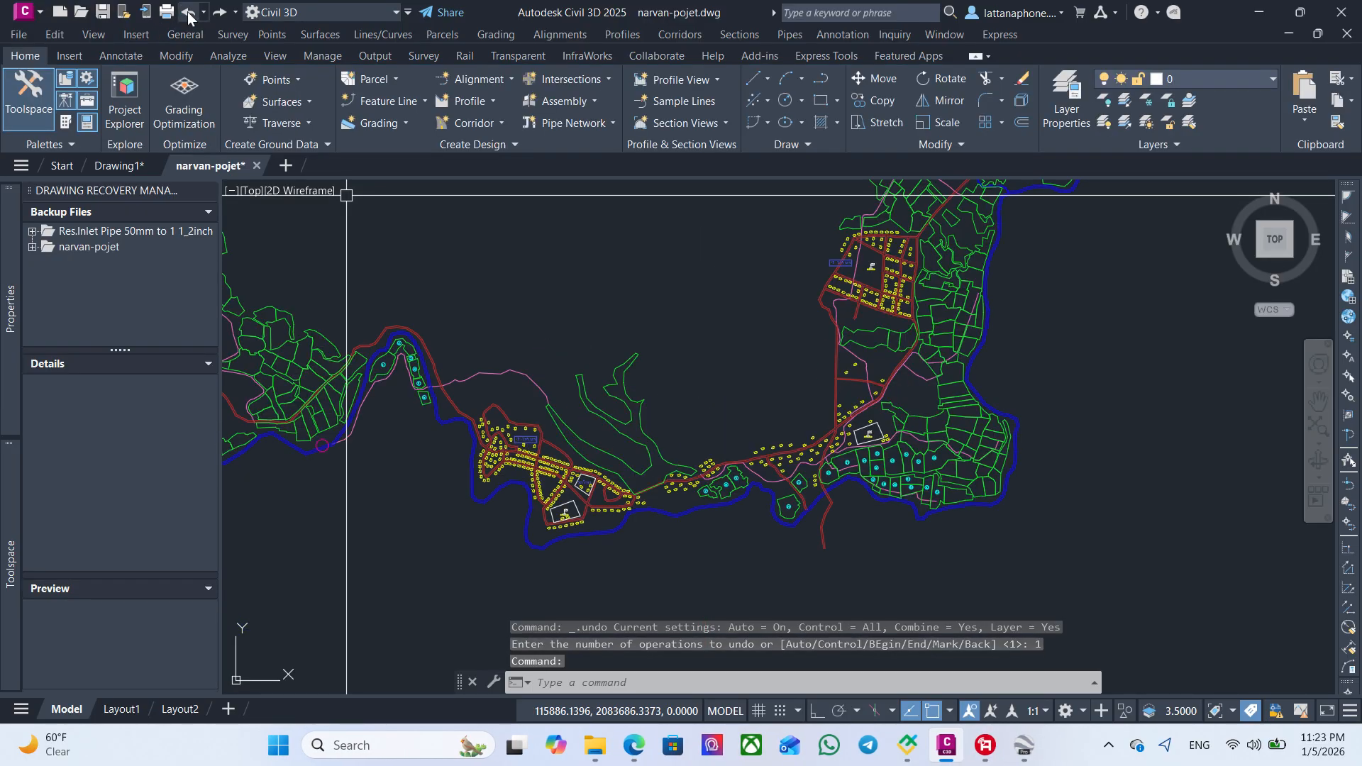
{"action": "left_click", "coordinate": [189, 13]}
{"action": "left_click", "coordinate": [188, 13]}
{"action": "left_click", "coordinate": [189, 14]}
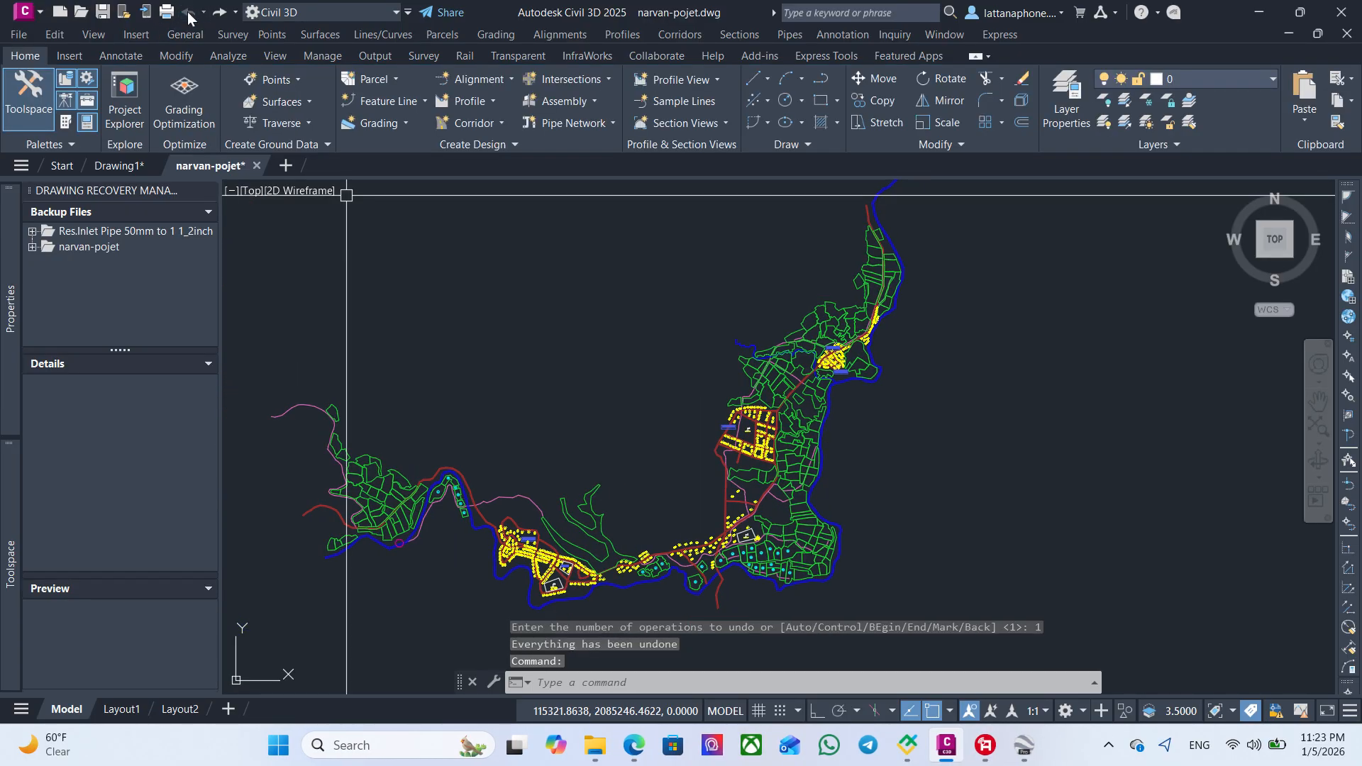
{"action": "scroll", "coordinate": [752, 447], "scroll_direction": "down", "scroll_amount": 5}
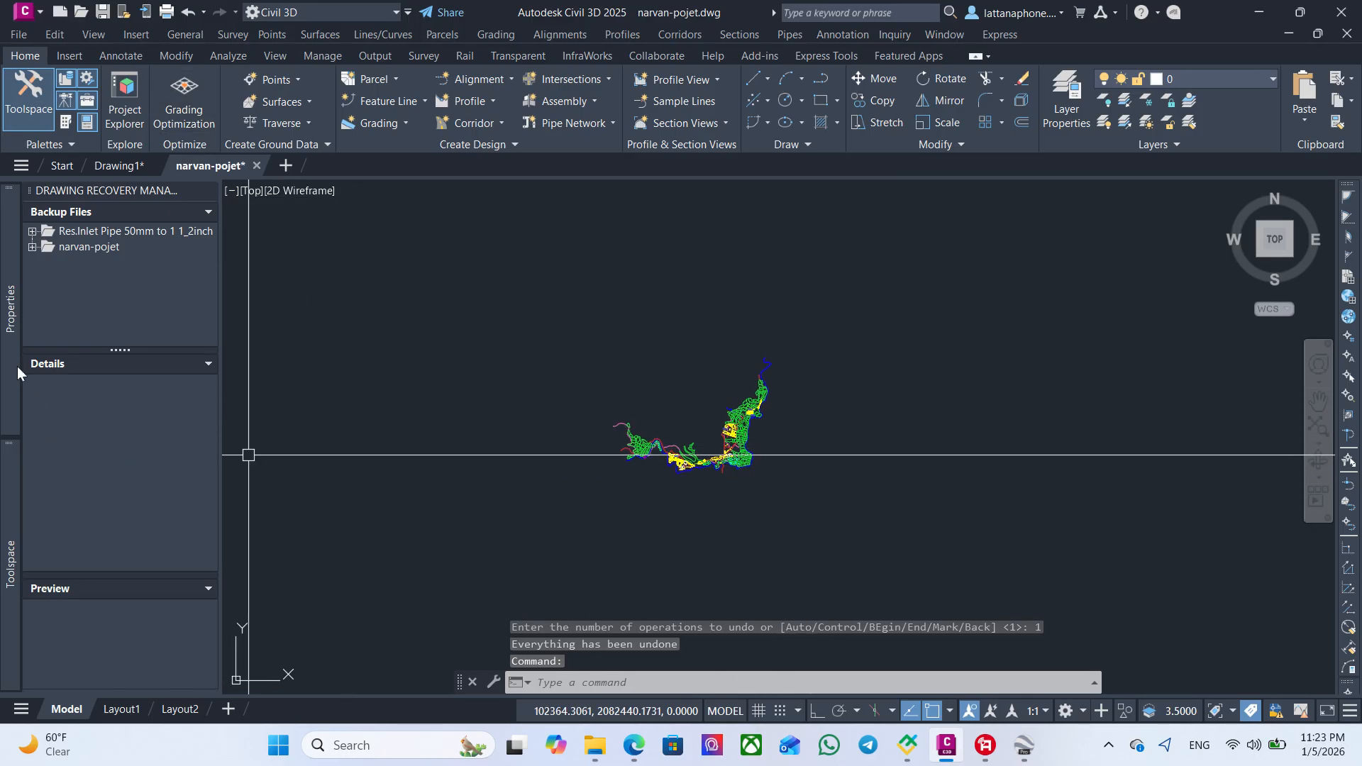
{"action": "mouse_move", "coordinate": [15, 546]}
{"action": "right_click", "coordinate": [171, 242]}
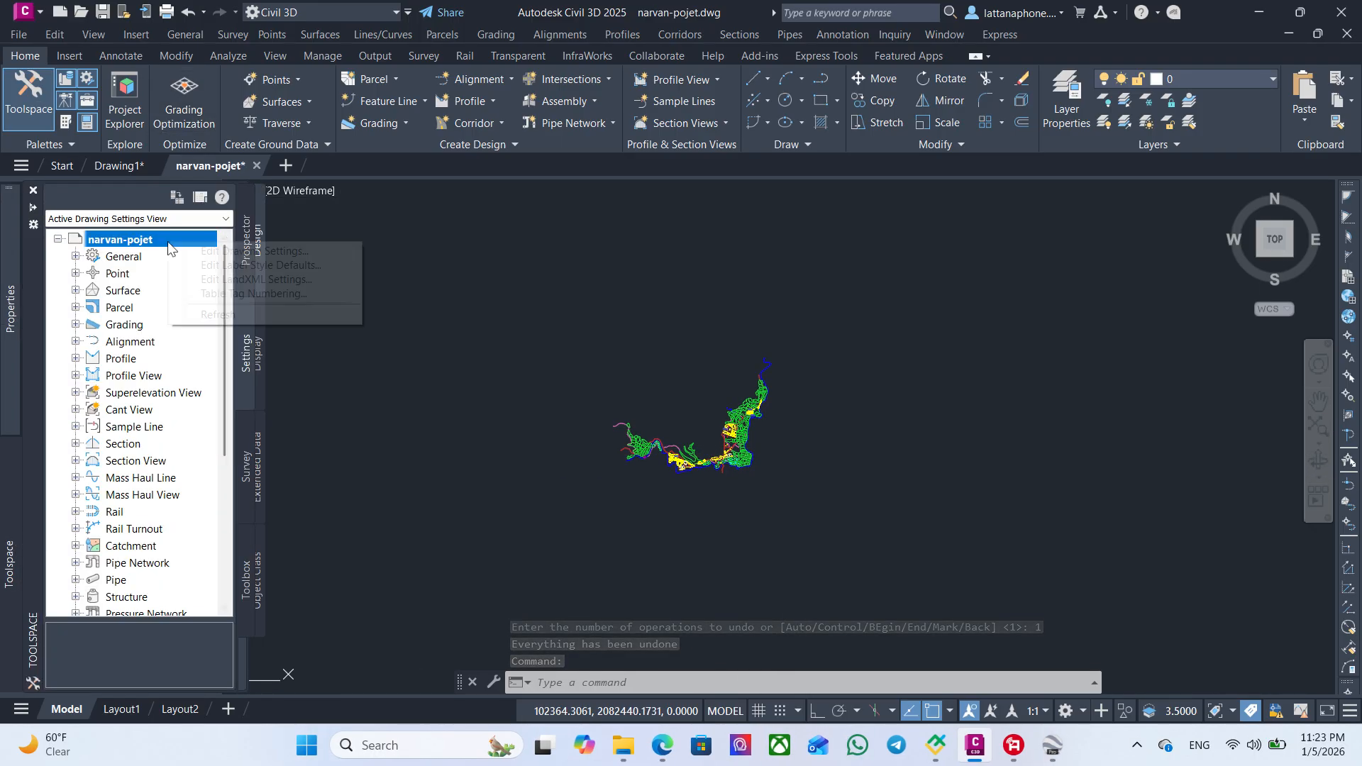
{"action": "left_click", "coordinate": [270, 251]}
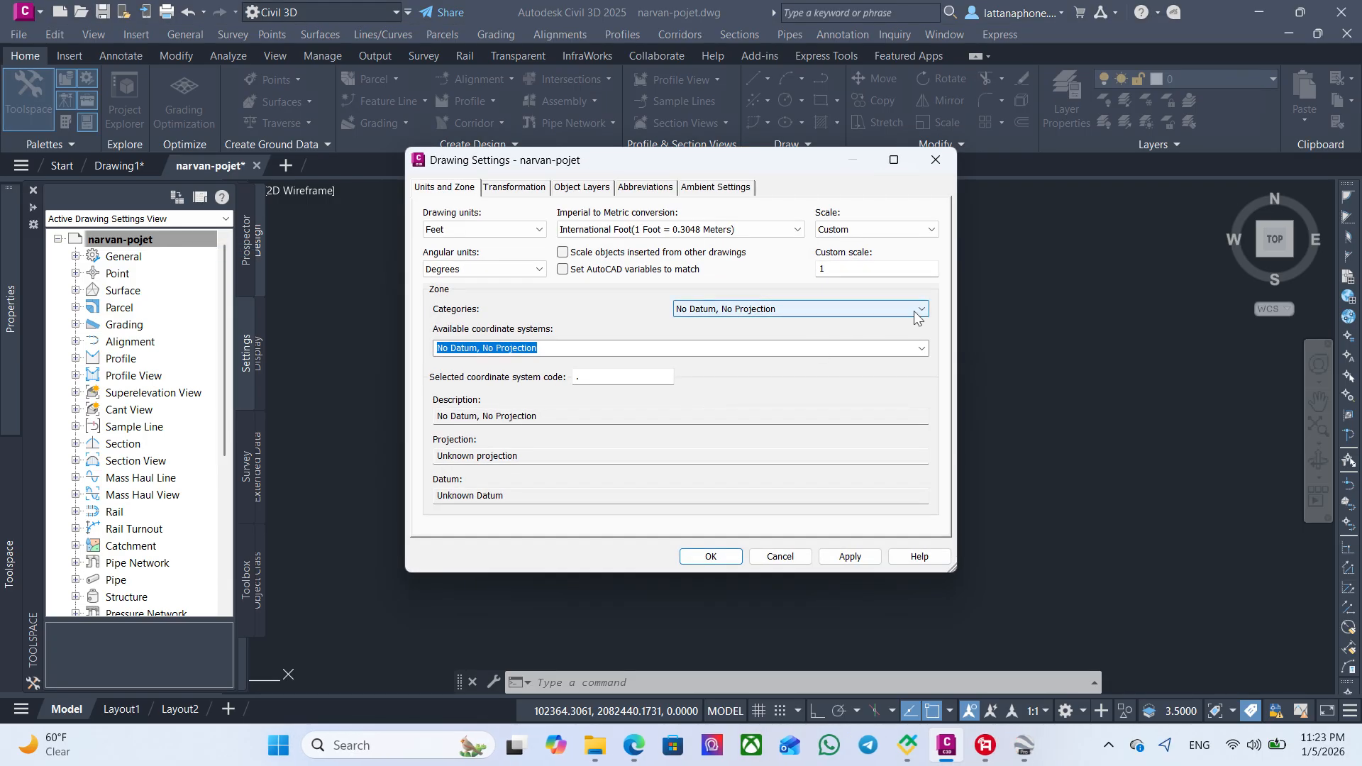
{"action": "left_click", "coordinate": [936, 161]}
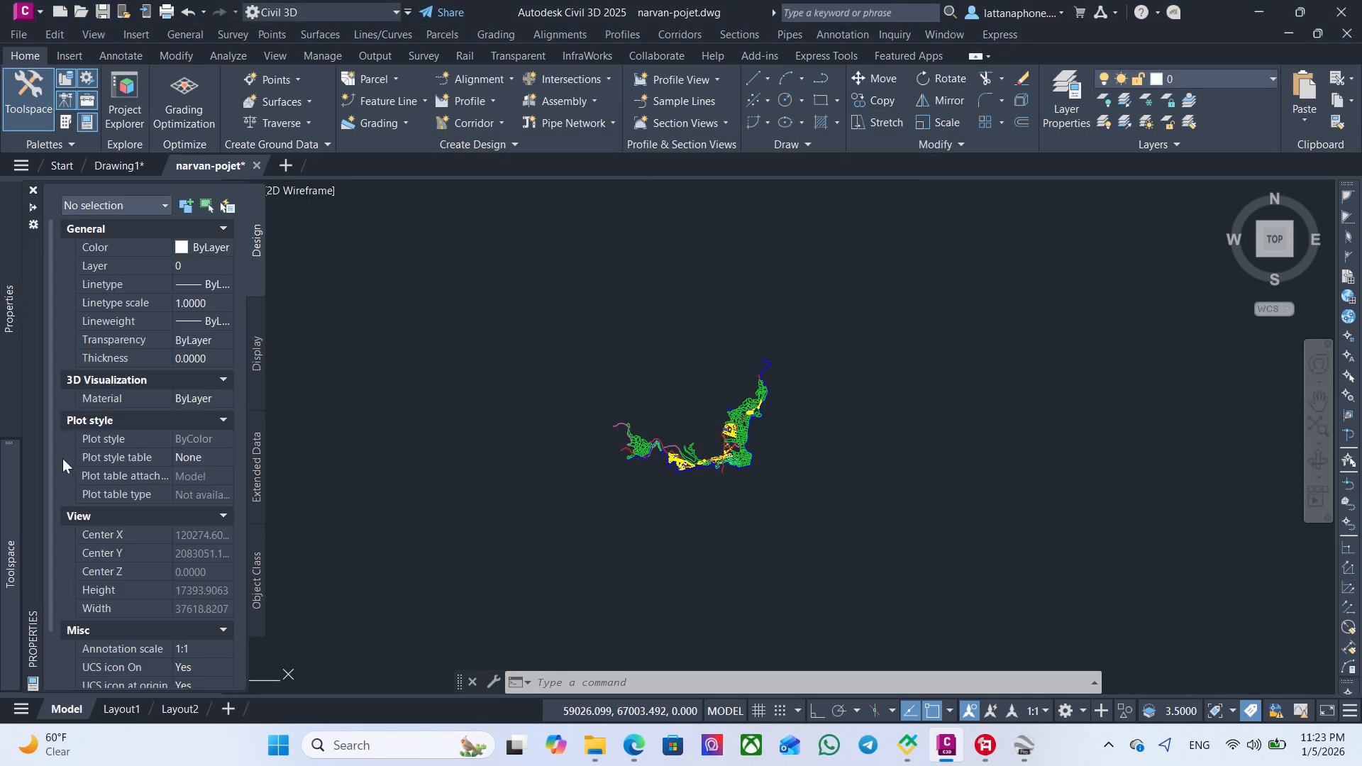
- Assign the UTM, WGS84 Datum category and UTM-WGS 1984 Zone 37 North (UTM84-37N) in the narvan-pojet drawing settings
{"action": "mouse_move", "coordinate": [9, 553]}
{"action": "right_click", "coordinate": [157, 245]}
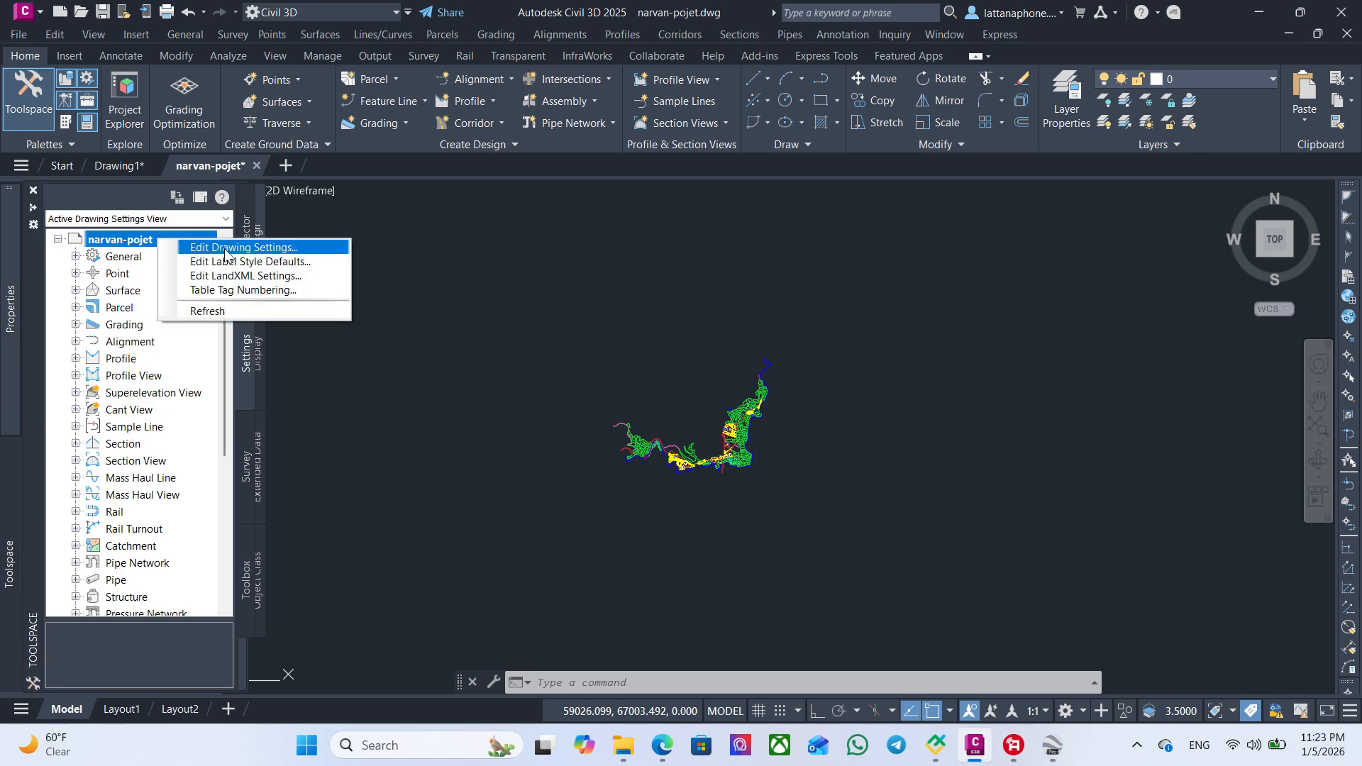
{"action": "left_click", "coordinate": [225, 249]}
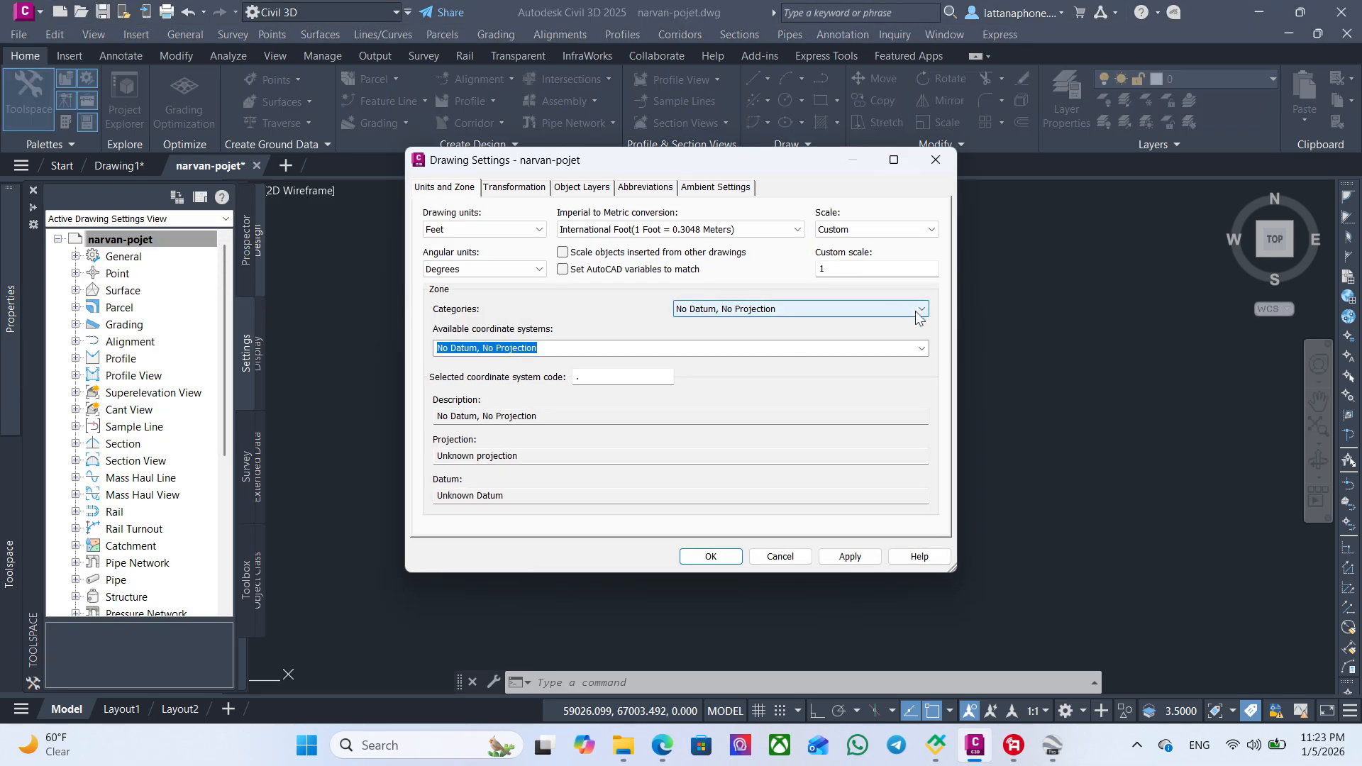
{"action": "left_click", "coordinate": [920, 310]}
{"action": "left_click_drag", "start_coordinate": [921, 347], "coordinate": [921, 624]}
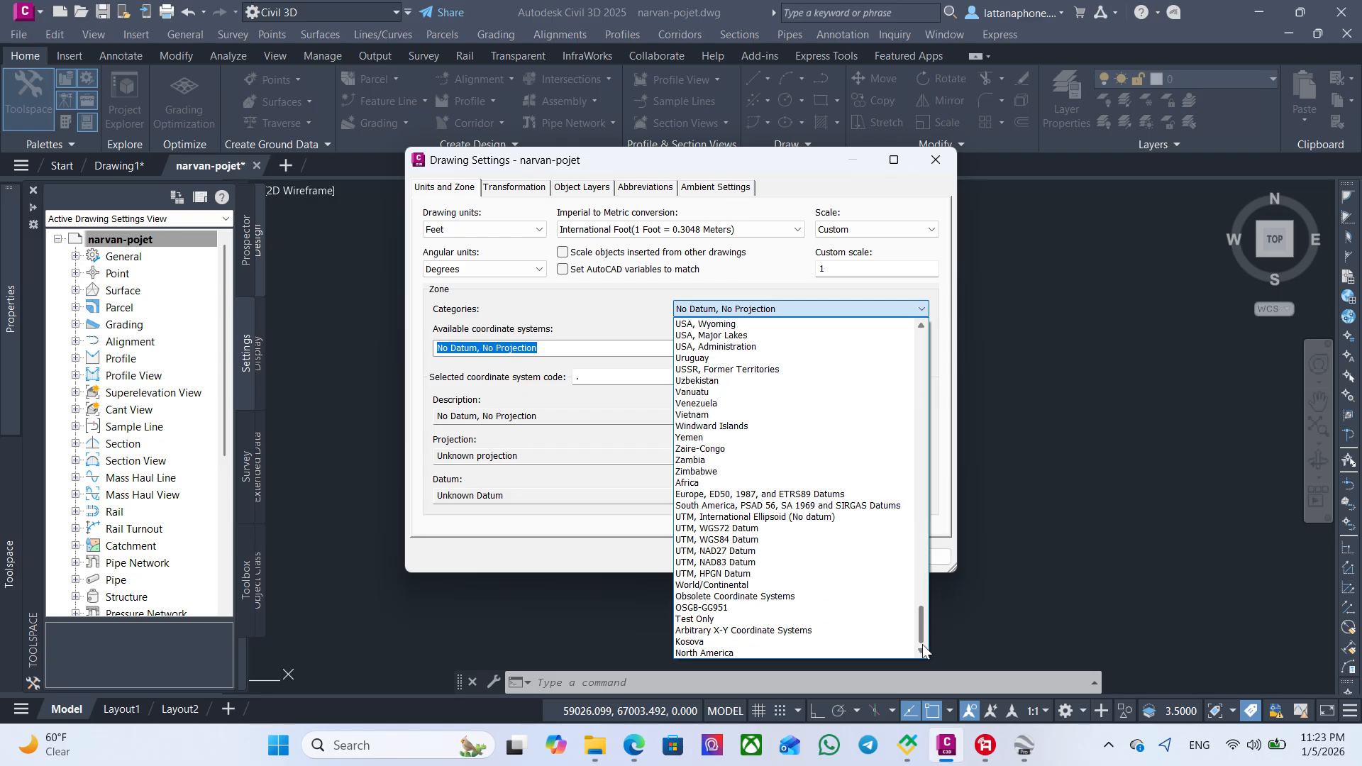
{"action": "left_click", "coordinate": [735, 541]}
{"action": "left_click", "coordinate": [921, 348]}
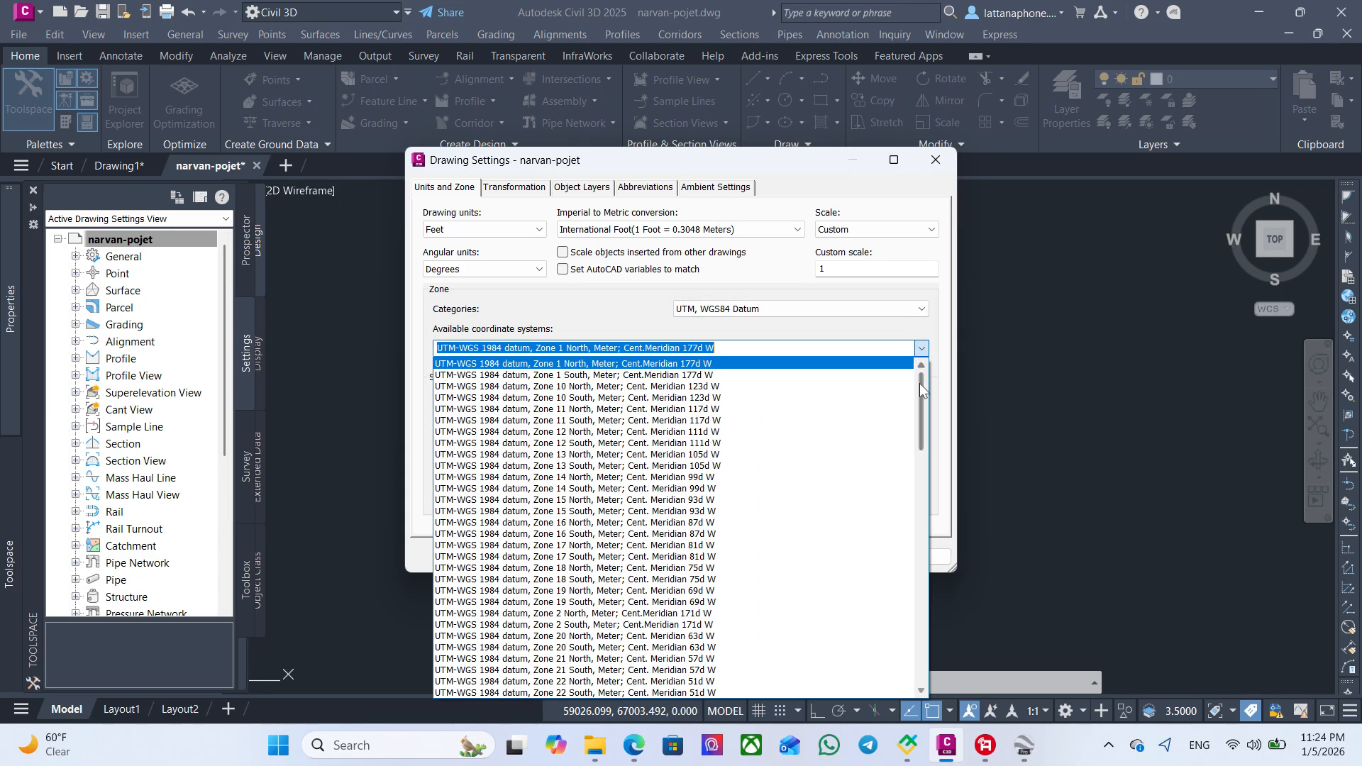
{"action": "left_click_drag", "start_coordinate": [920, 383], "coordinate": [917, 530]}
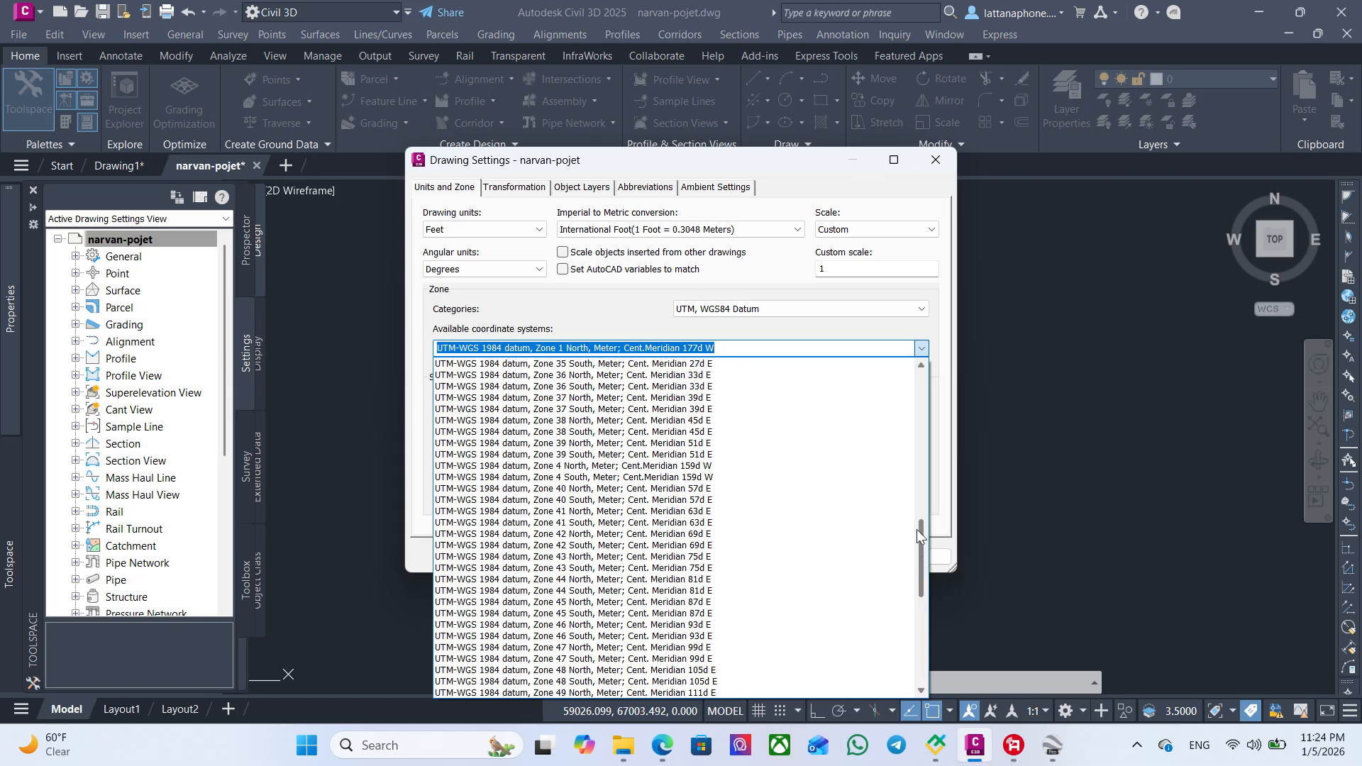
{"action": "left_click", "coordinate": [575, 398]}
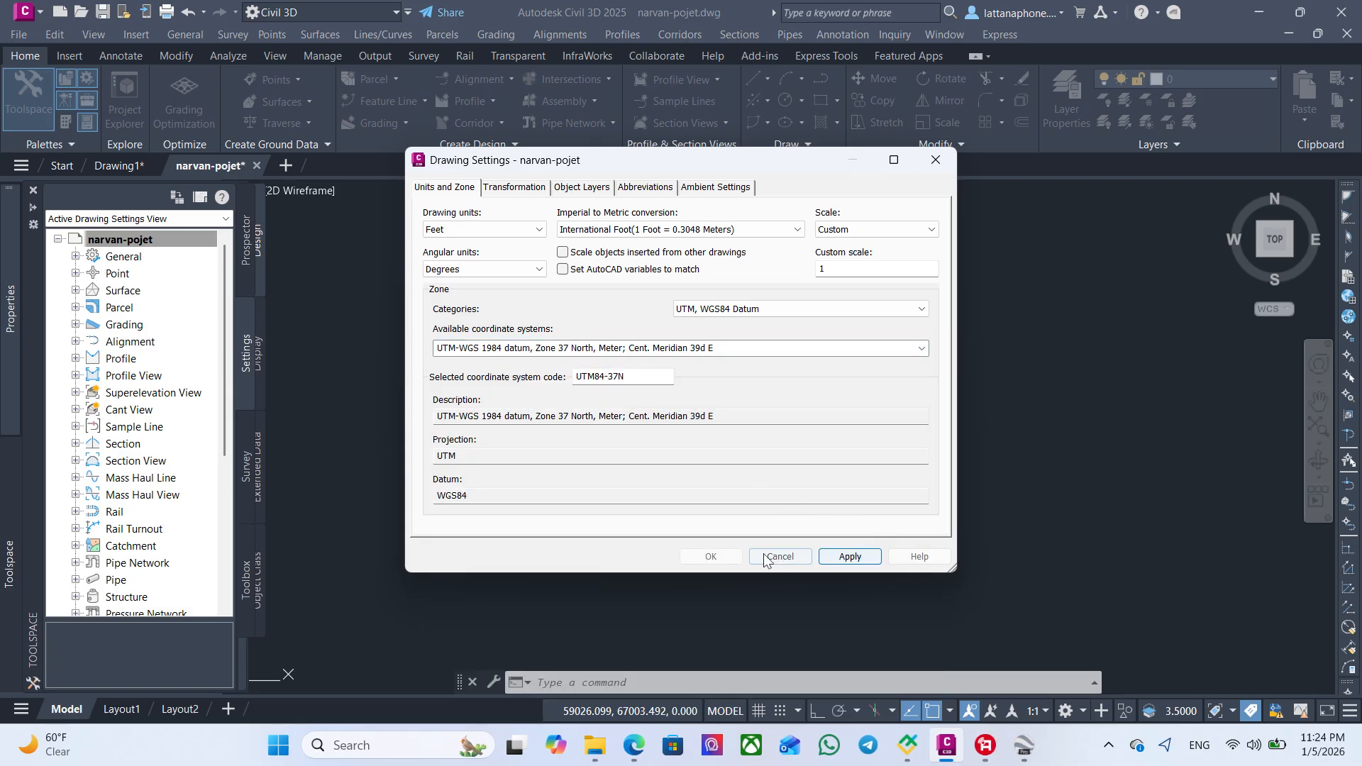
{"action": "left_click", "coordinate": [712, 557]}
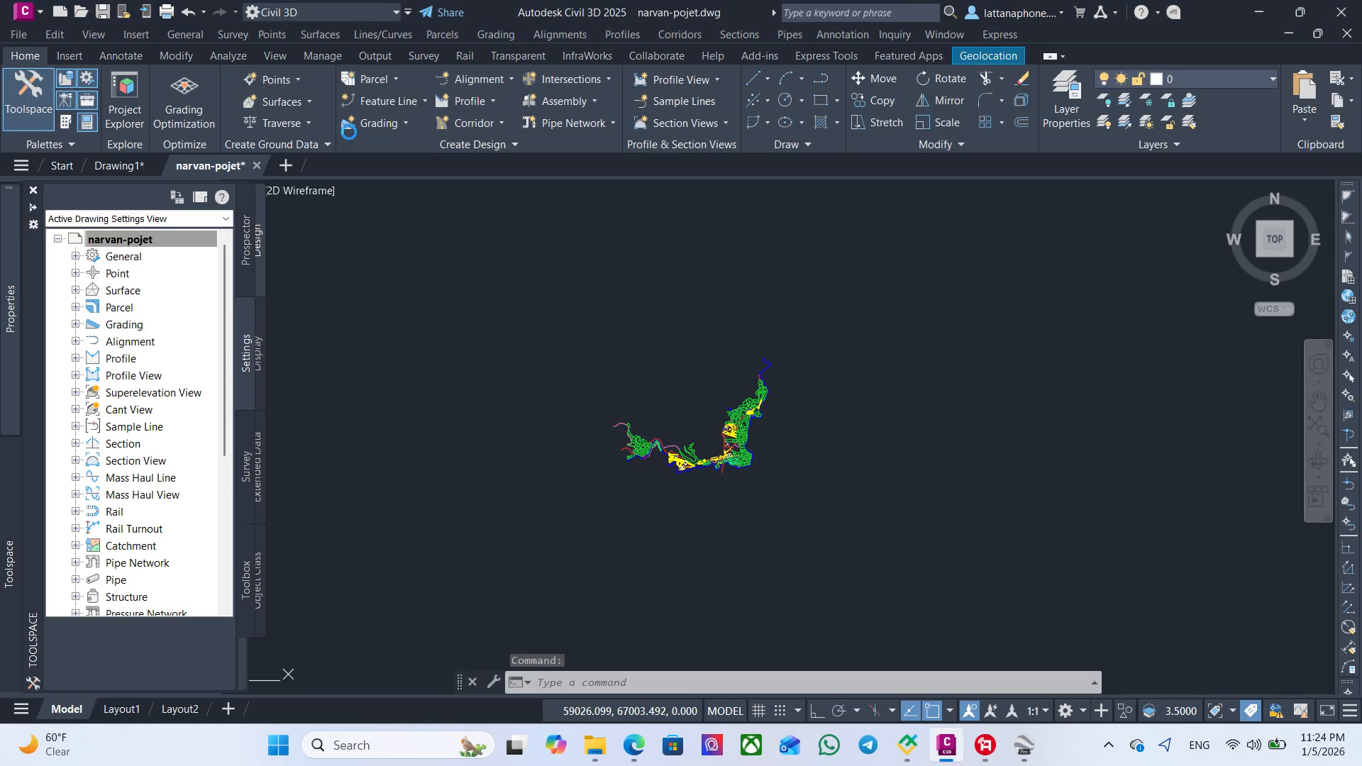
- Turn on the Esri Imagery online map and check the terrain around the drawing
{"action": "left_click", "coordinate": [971, 60]}
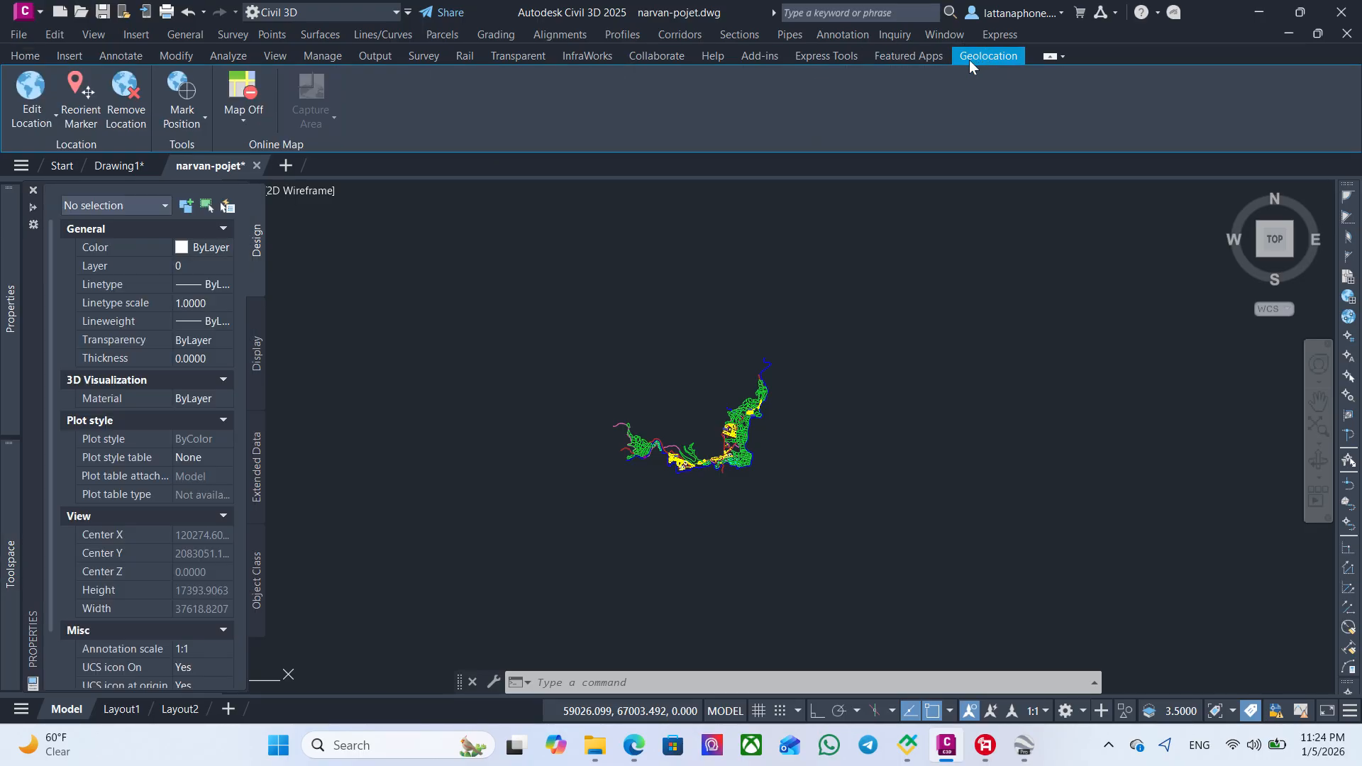
{"action": "left_click", "coordinate": [239, 119]}
{"action": "left_click", "coordinate": [263, 192]}
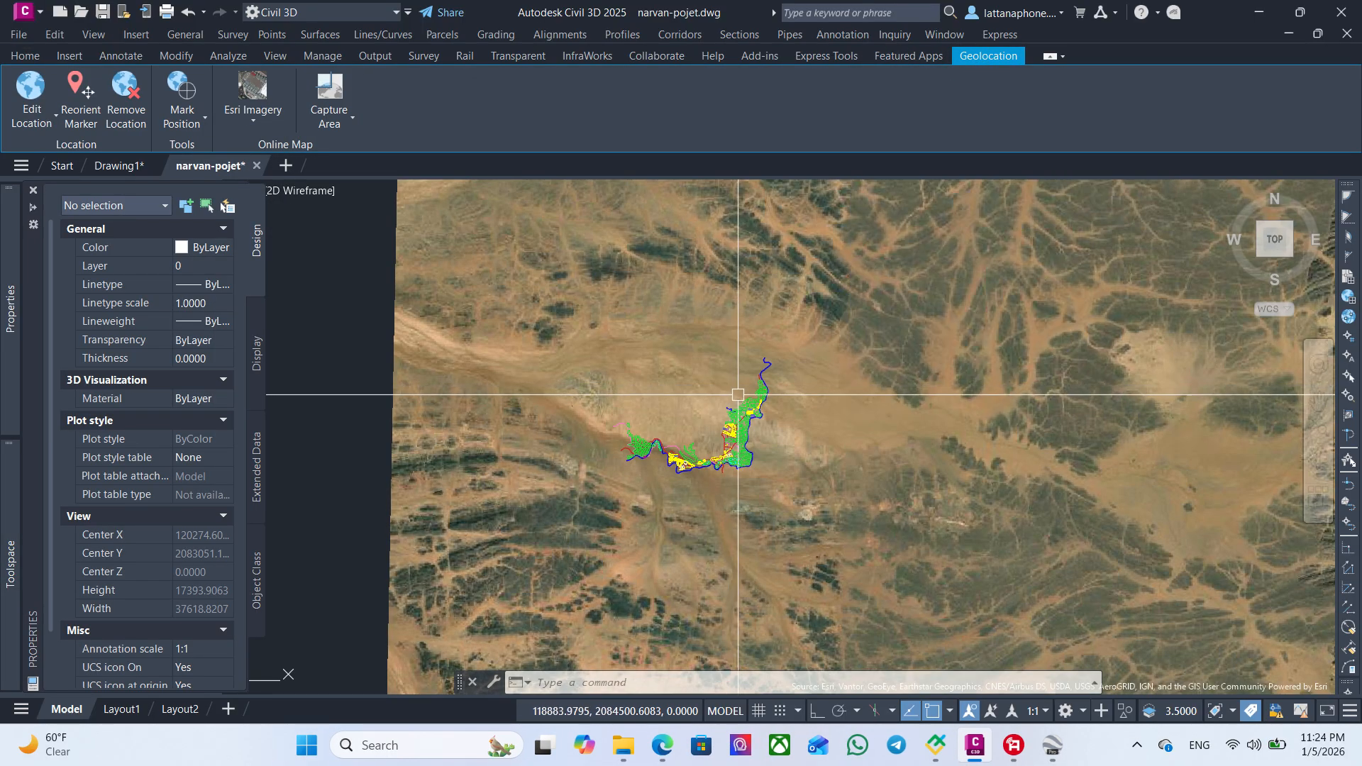
{"action": "scroll", "coordinate": [738, 395], "scroll_direction": "up", "scroll_amount": 2}
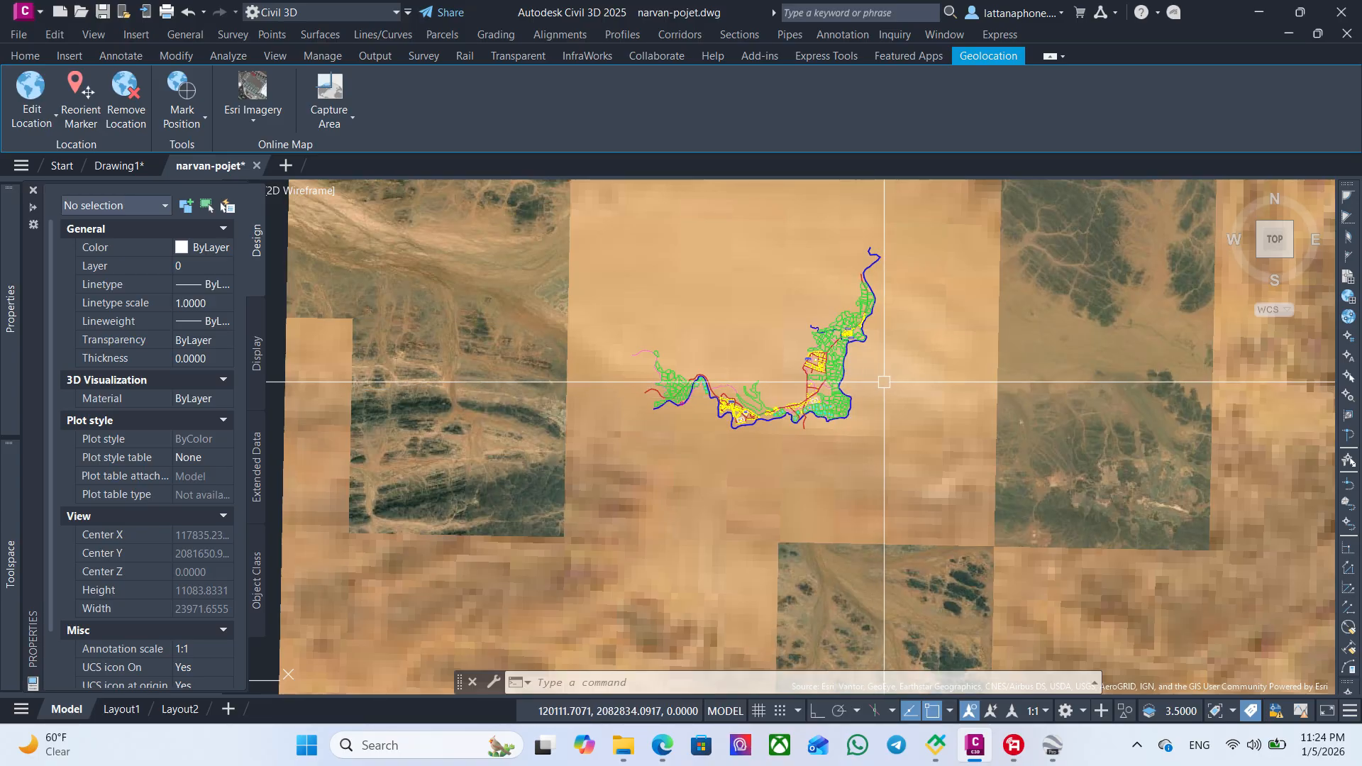
{"action": "scroll", "coordinate": [807, 414], "scroll_direction": "down", "scroll_amount": 4}
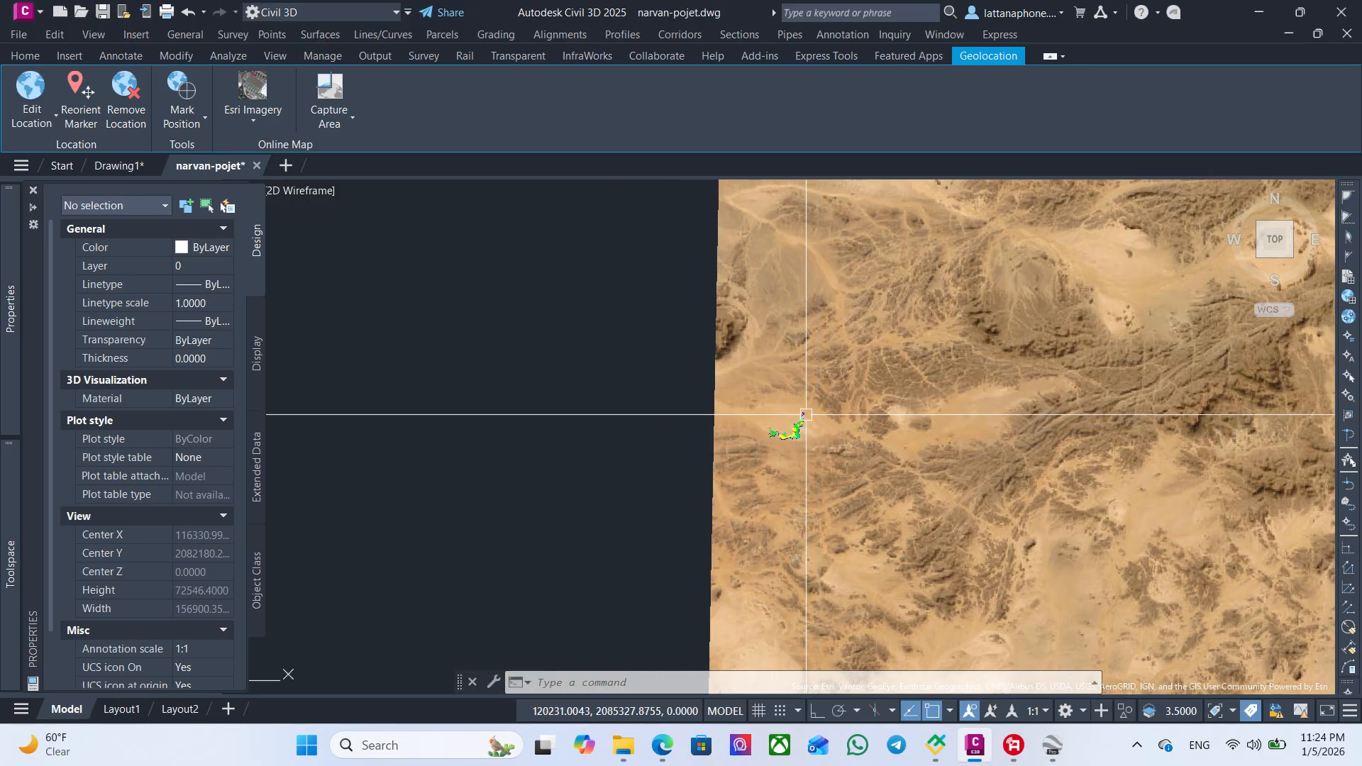
{"action": "scroll", "coordinate": [806, 414], "scroll_direction": "up", "scroll_amount": 4}
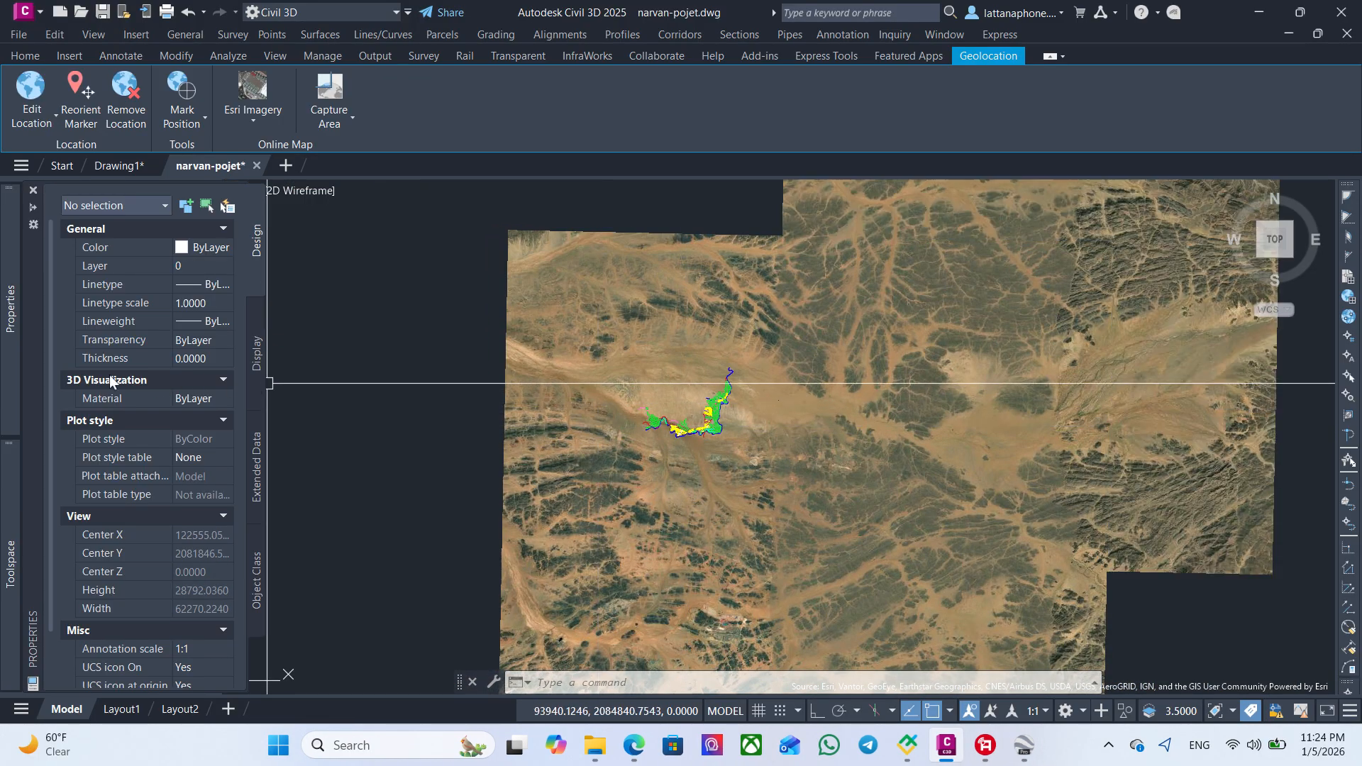
- Change the drawing's coordinate system to UTM-WGS 1984 datum, Zone 47 North (UTM84-47N) in the drawing settings
{"action": "mouse_move", "coordinate": [11, 517]}
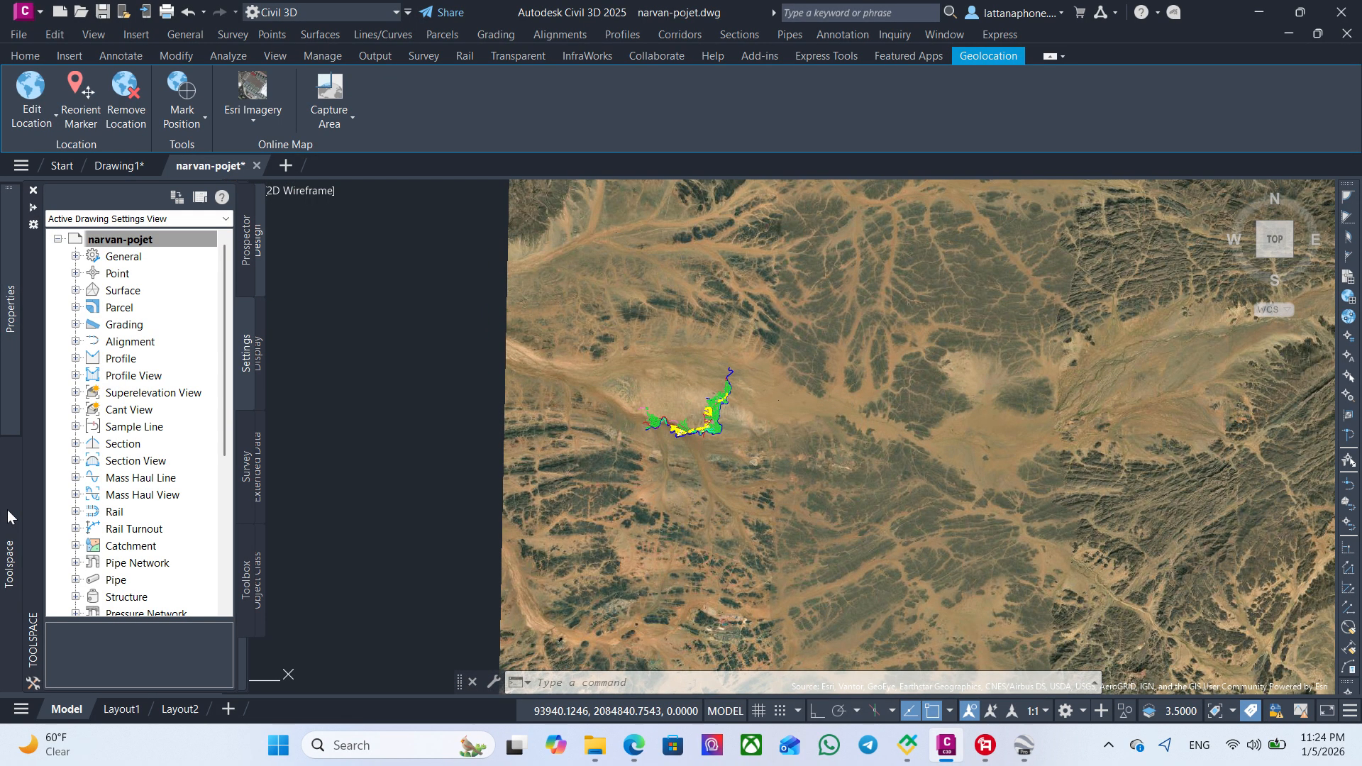
{"action": "right_click", "coordinate": [121, 244]}
{"action": "left_click", "coordinate": [177, 250]}
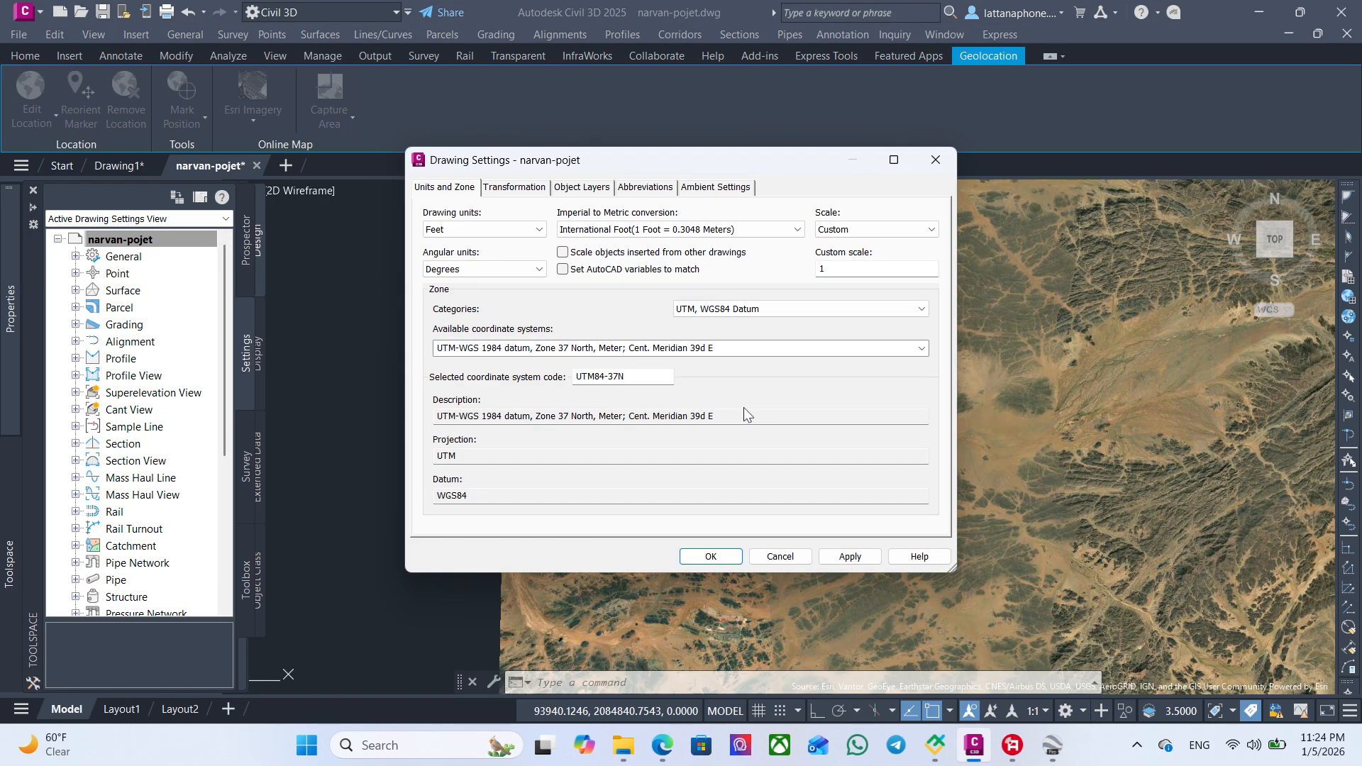
{"action": "left_click", "coordinate": [921, 347]}
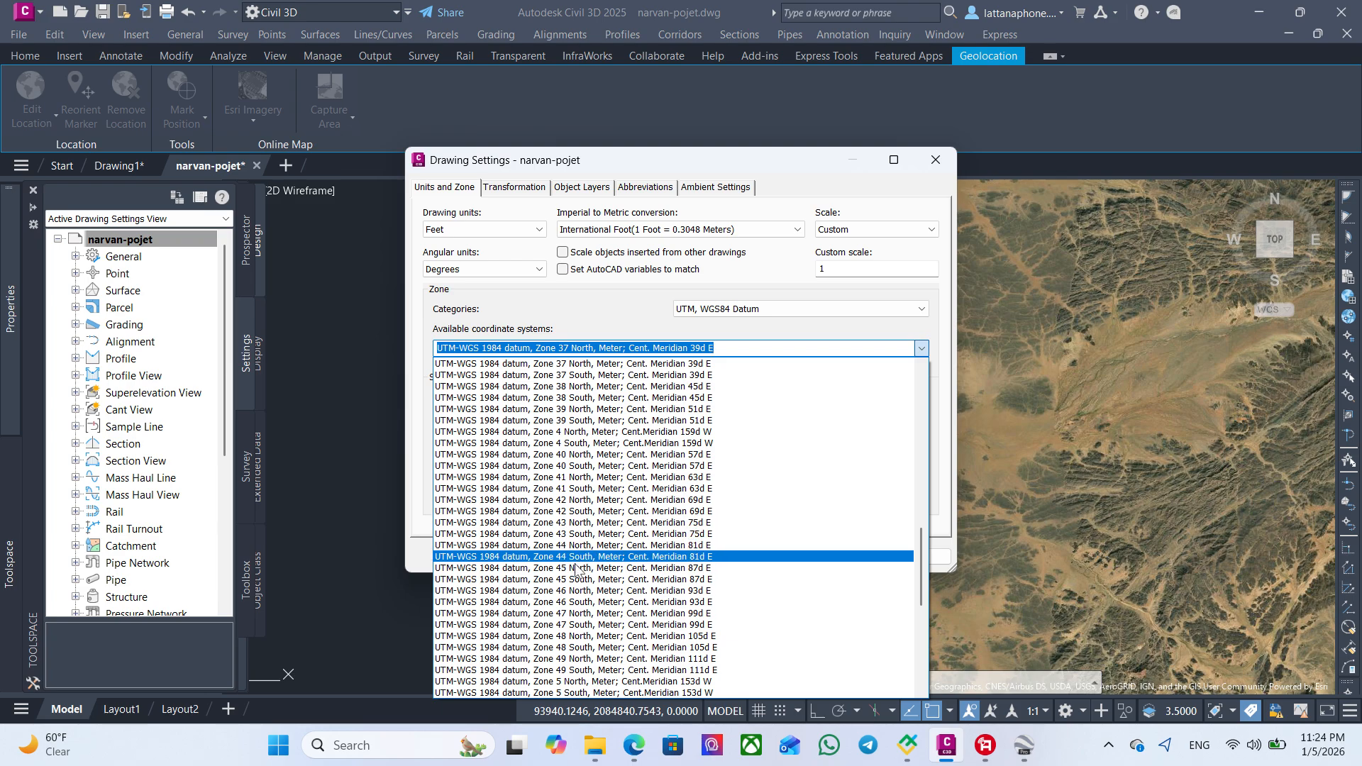
{"action": "left_click", "coordinate": [589, 613]}
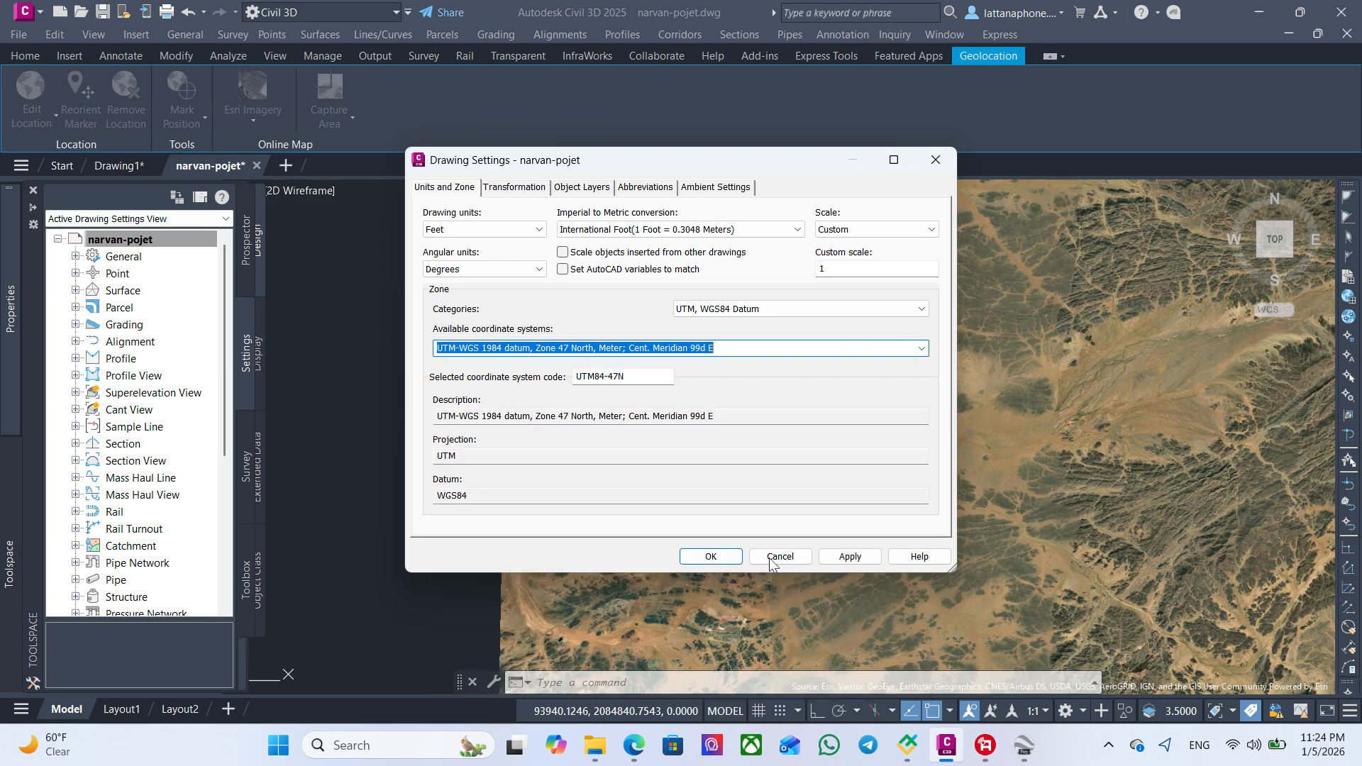
{"action": "left_click", "coordinate": [711, 557]}
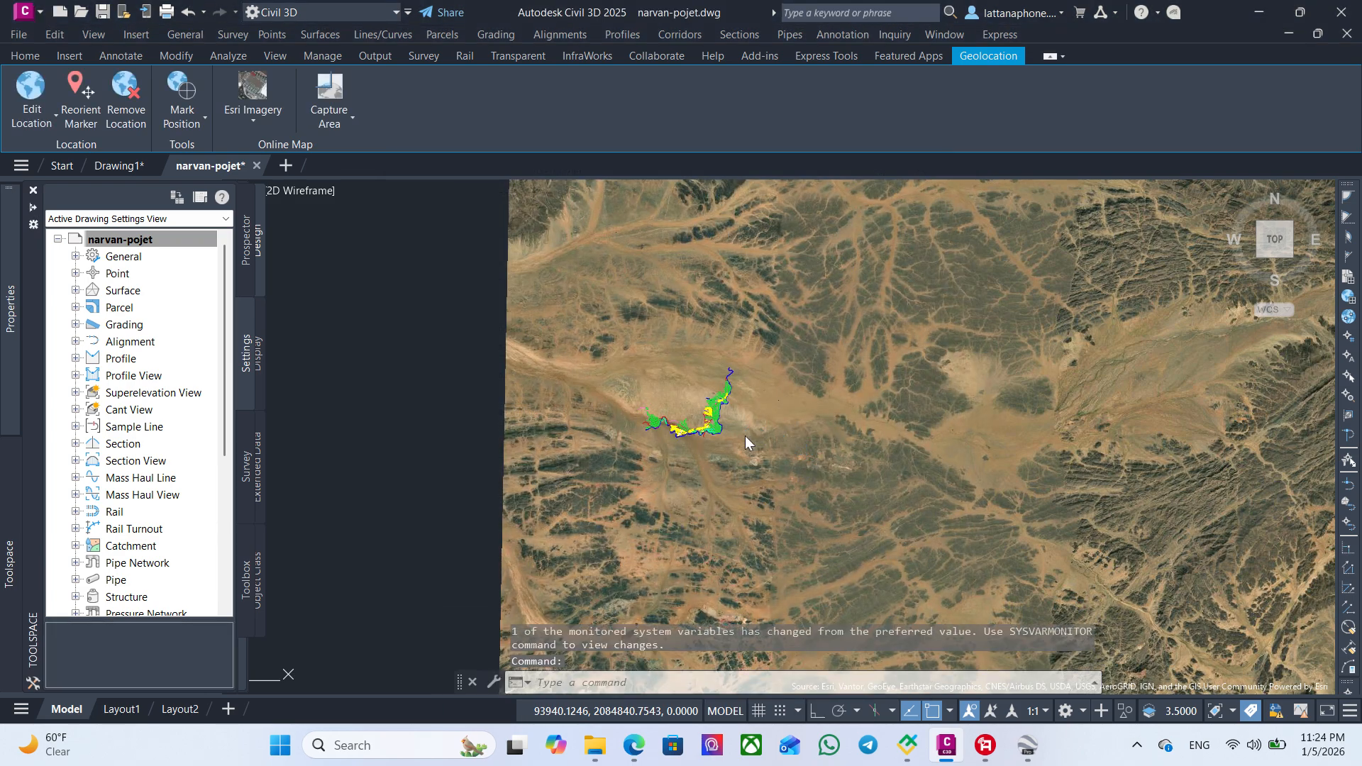
- Examine how the canal, roads and parcels line up with the satellite imagery, up close and across the whole drawing
{"action": "scroll", "coordinate": [745, 436], "scroll_direction": "up", "scroll_amount": 2}
{"action": "scroll", "coordinate": [672, 389], "scroll_direction": "up", "scroll_amount": 3}
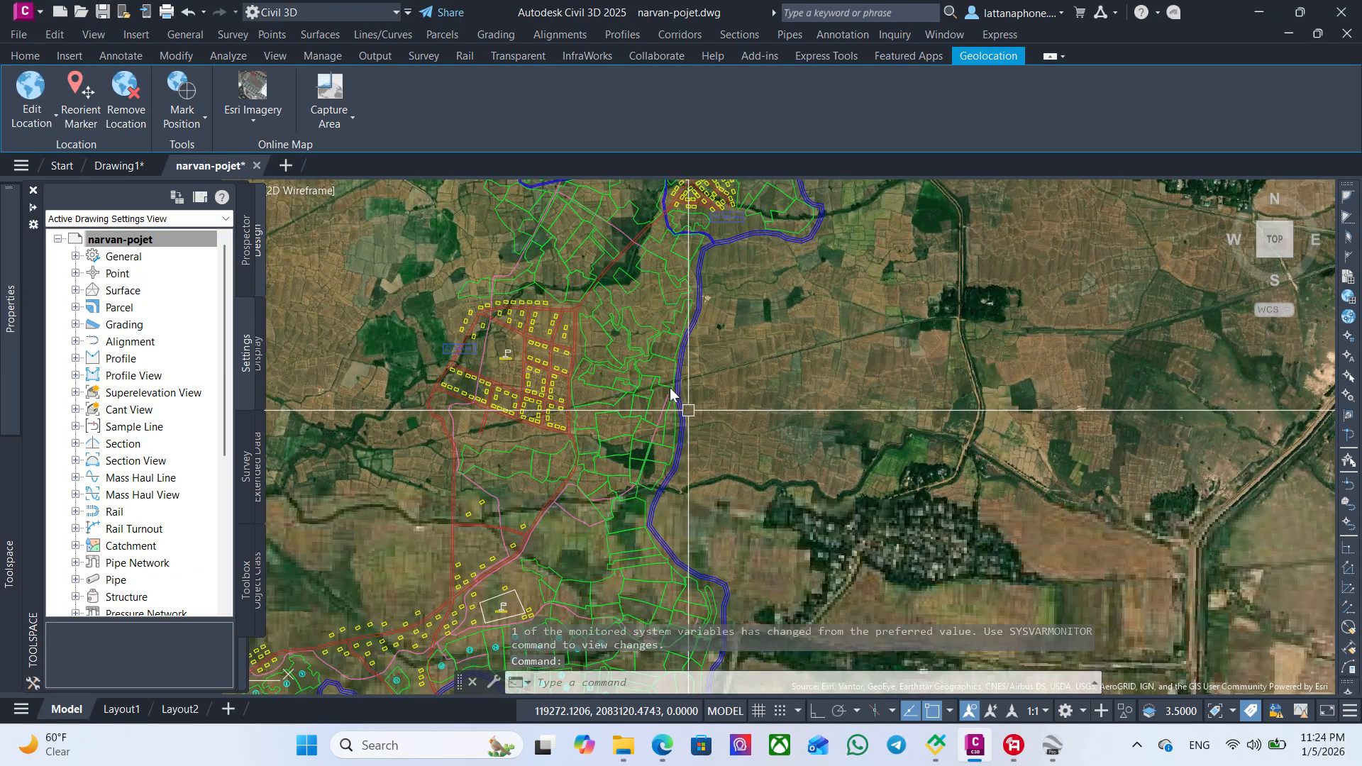
{"action": "scroll", "coordinate": [627, 364], "scroll_direction": "up", "scroll_amount": 2}
{"action": "scroll", "coordinate": [667, 378], "scroll_direction": "down", "scroll_amount": 5}
{"action": "scroll", "coordinate": [667, 378], "scroll_direction": "up", "scroll_amount": 5}
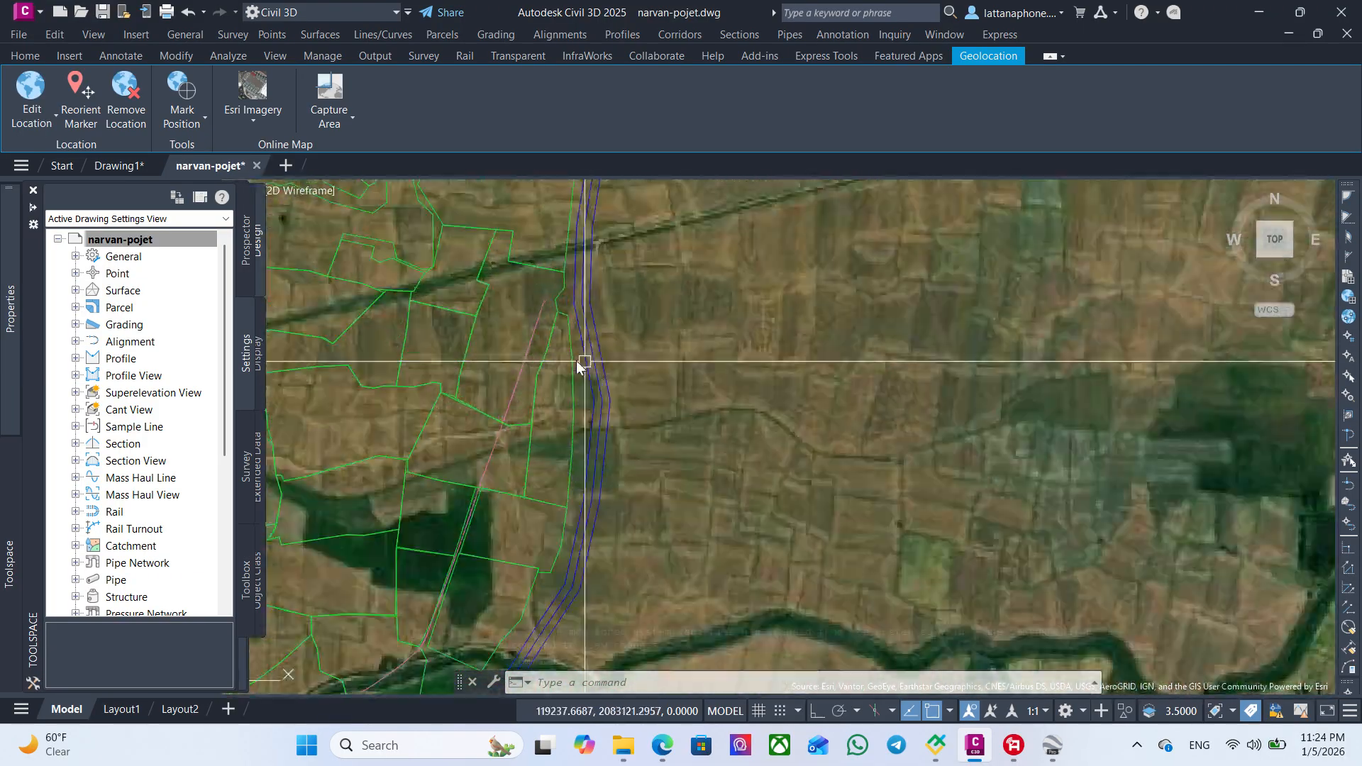
{"action": "scroll", "coordinate": [745, 440], "scroll_direction": "down", "scroll_amount": 3}
{"action": "scroll", "coordinate": [843, 381], "scroll_direction": "up", "scroll_amount": 2}
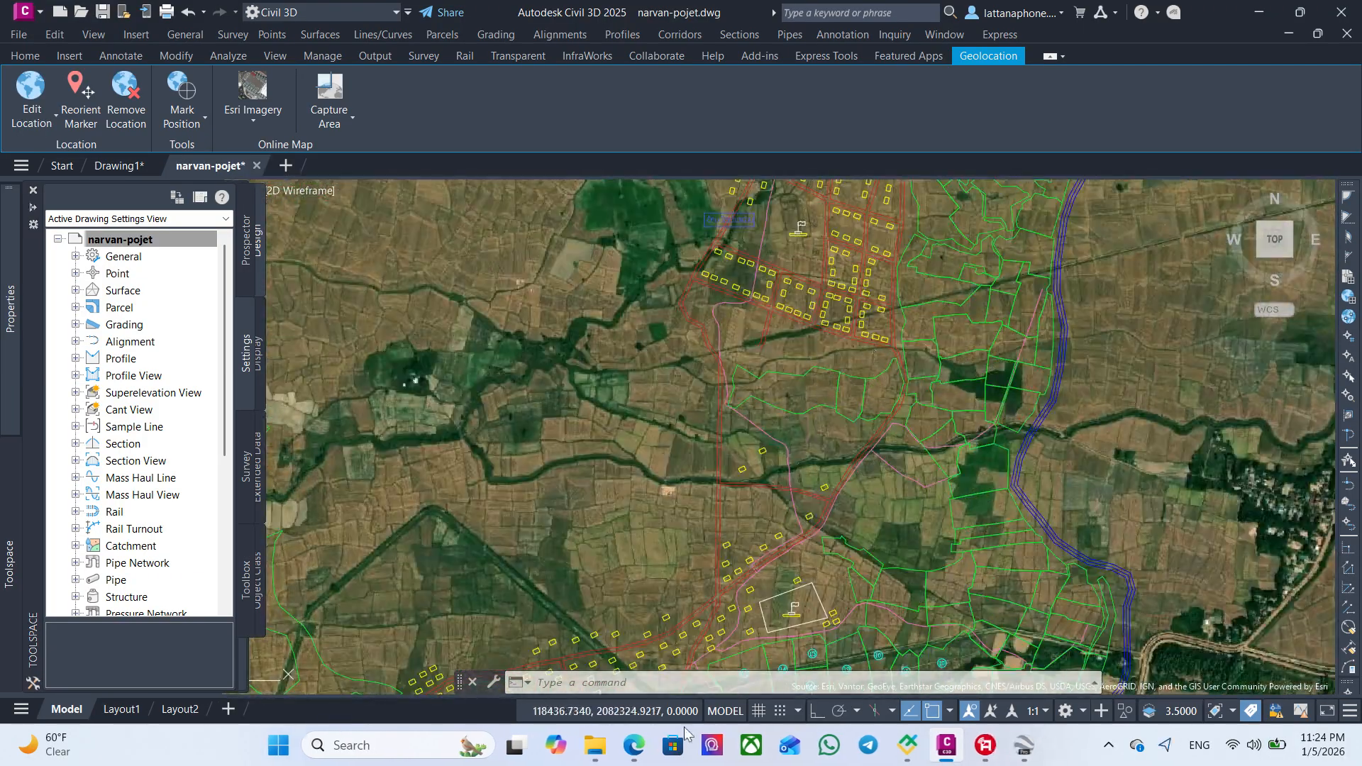
{"action": "scroll", "coordinate": [781, 492], "scroll_direction": "down", "scroll_amount": 5}
{"action": "scroll", "coordinate": [888, 304], "scroll_direction": "up", "scroll_amount": 4}
{"action": "middle_click_drag", "start_coordinate": [895, 306], "coordinate": [847, 480]}
{"action": "scroll", "coordinate": [845, 335], "scroll_direction": "down", "scroll_amount": 3}
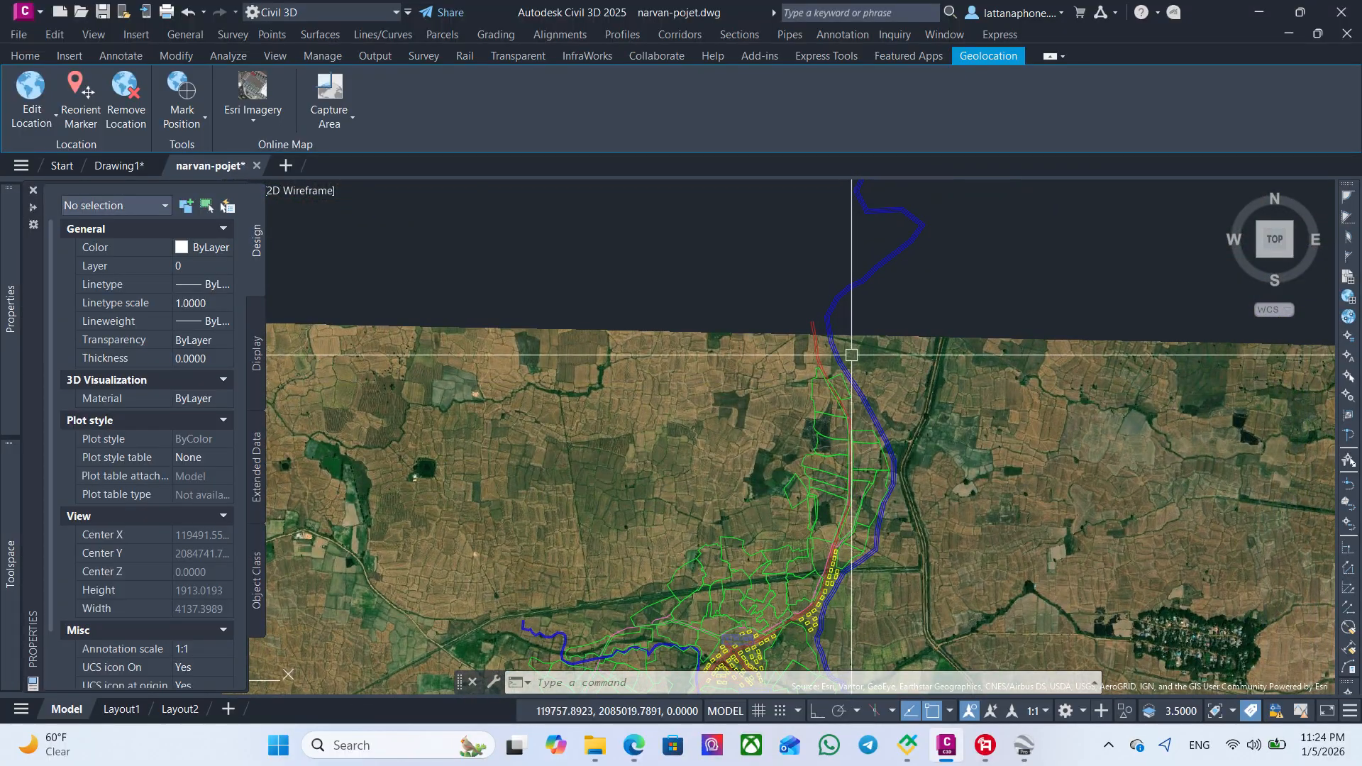
{"action": "scroll", "coordinate": [876, 339], "scroll_direction": "down", "scroll_amount": 3}
{"action": "middle_click_drag", "start_coordinate": [876, 339], "coordinate": [864, 296]}
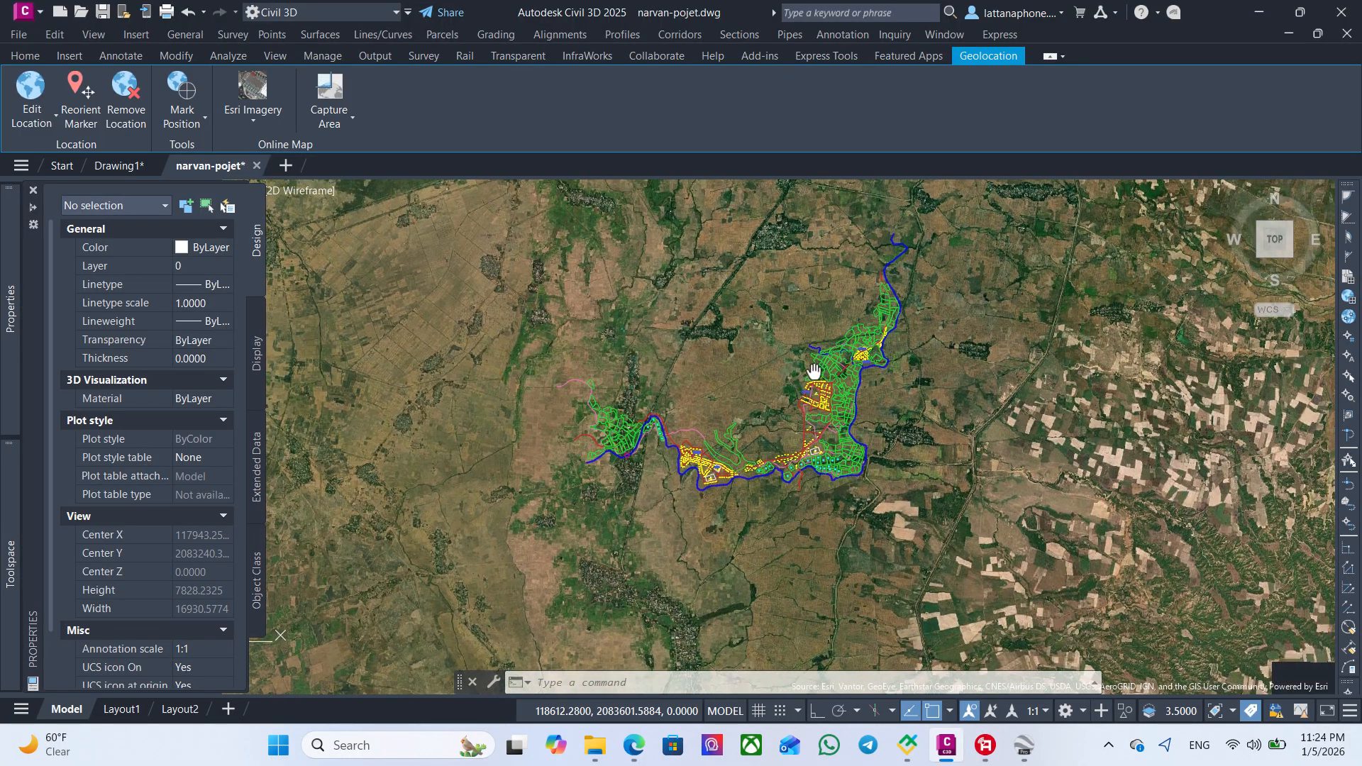
{"action": "mouse_move", "coordinate": [4, 506]}
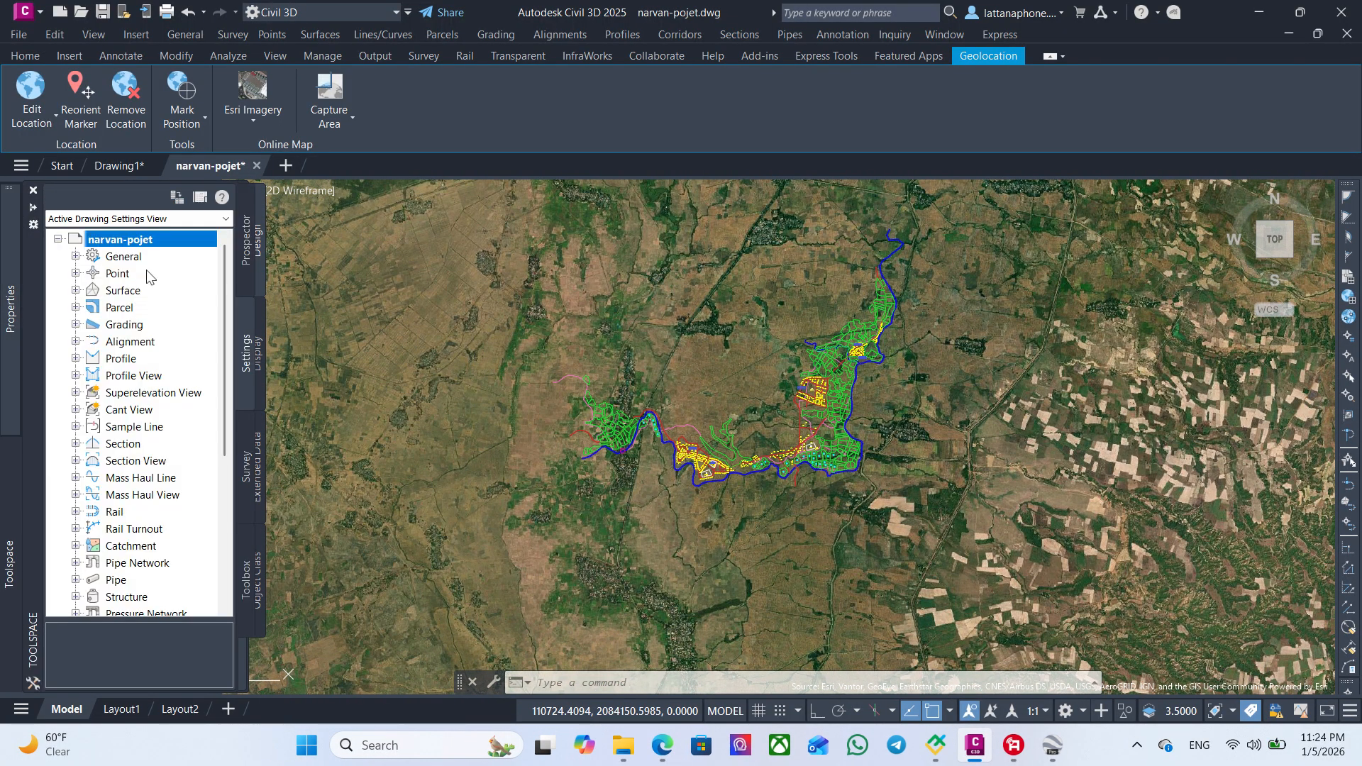
- Change the narvan-pojet drawing's coordinate system to UTM-WGS 1984 datum, Zone 48 North (UTM84-48N) in the drawing settings
{"action": "right_click", "coordinate": [147, 246]}
{"action": "left_click", "coordinate": [234, 250]}
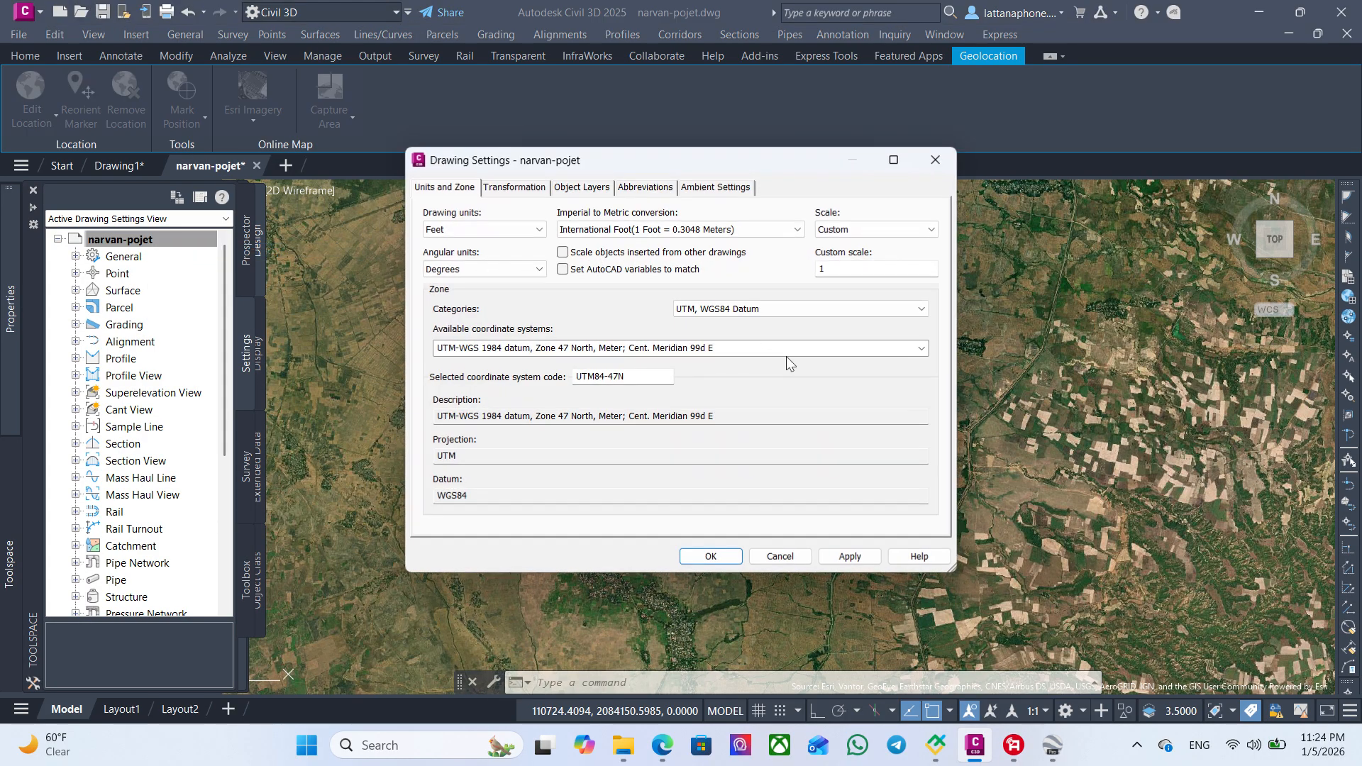
{"action": "left_click", "coordinate": [844, 347]}
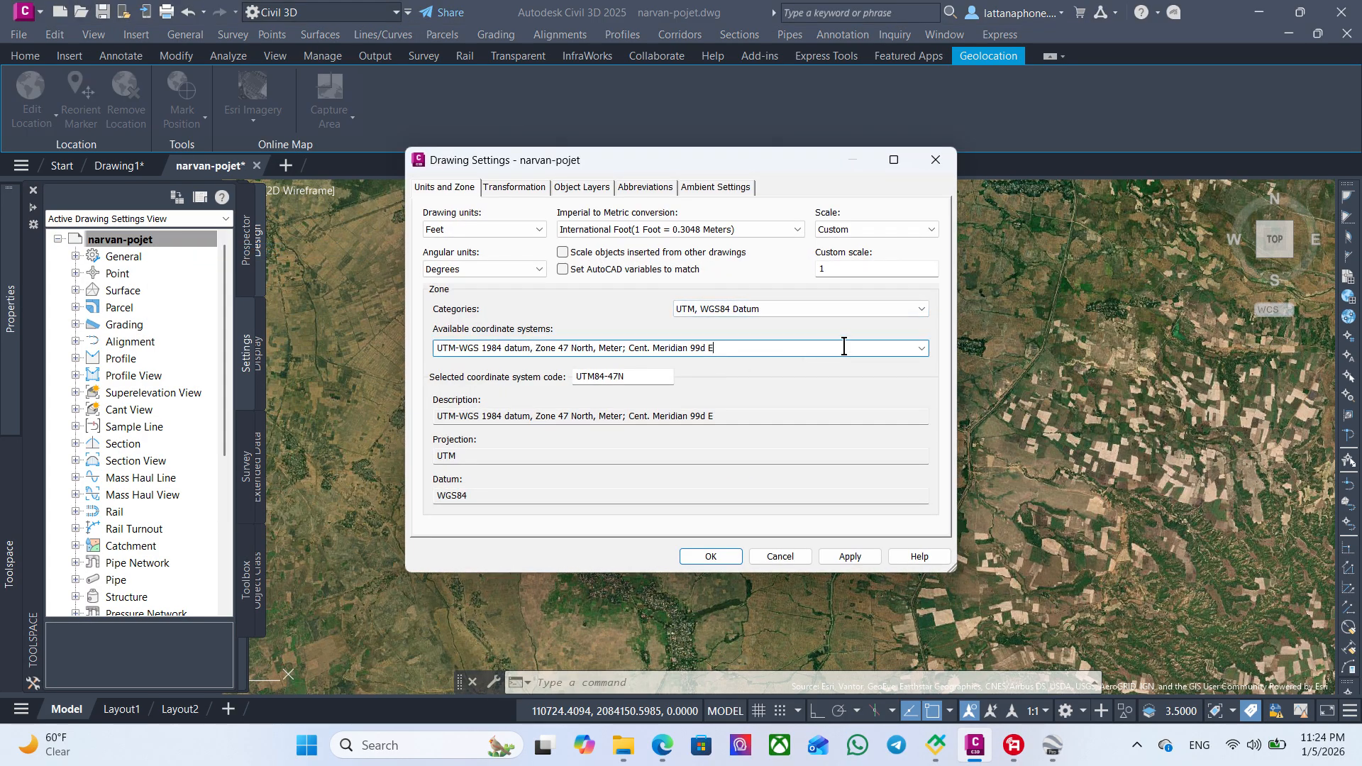
{"action": "left_click", "coordinate": [924, 349]}
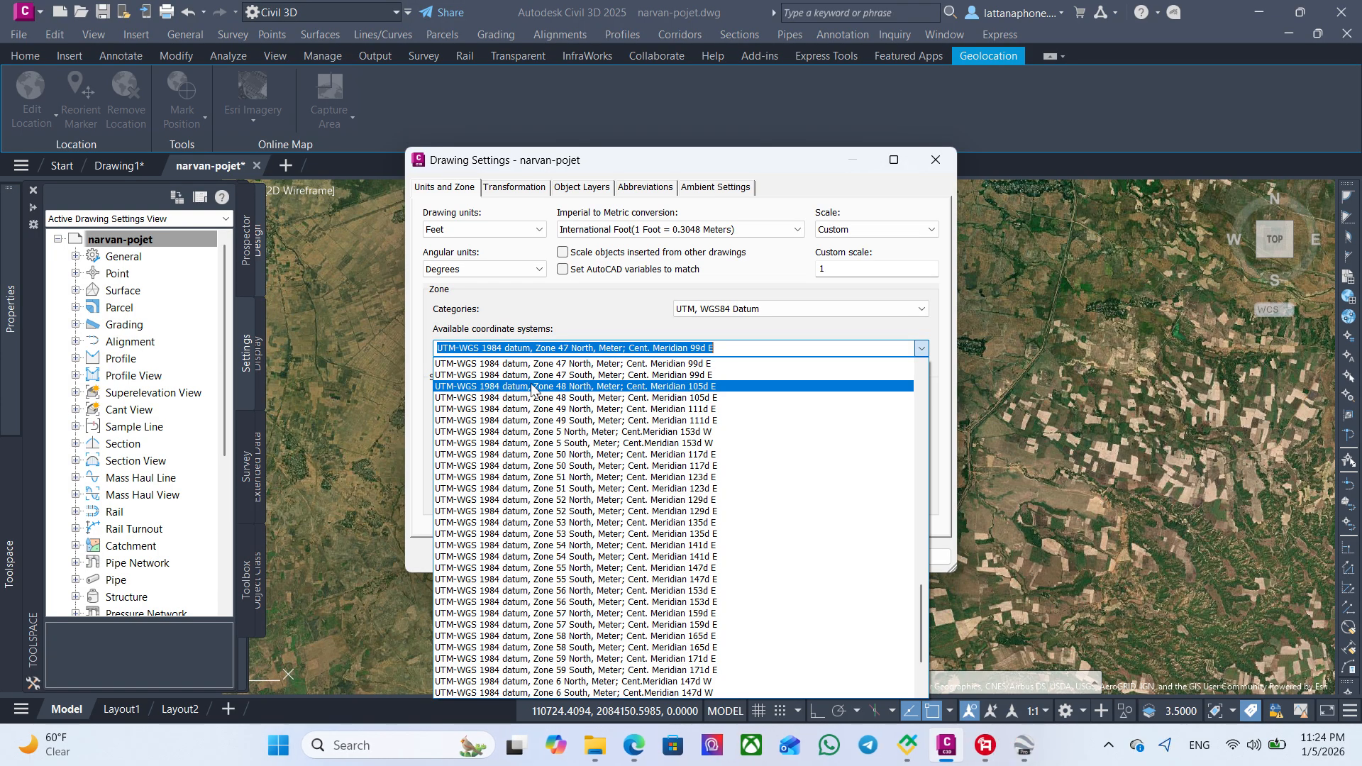
{"action": "left_click", "coordinate": [607, 387]}
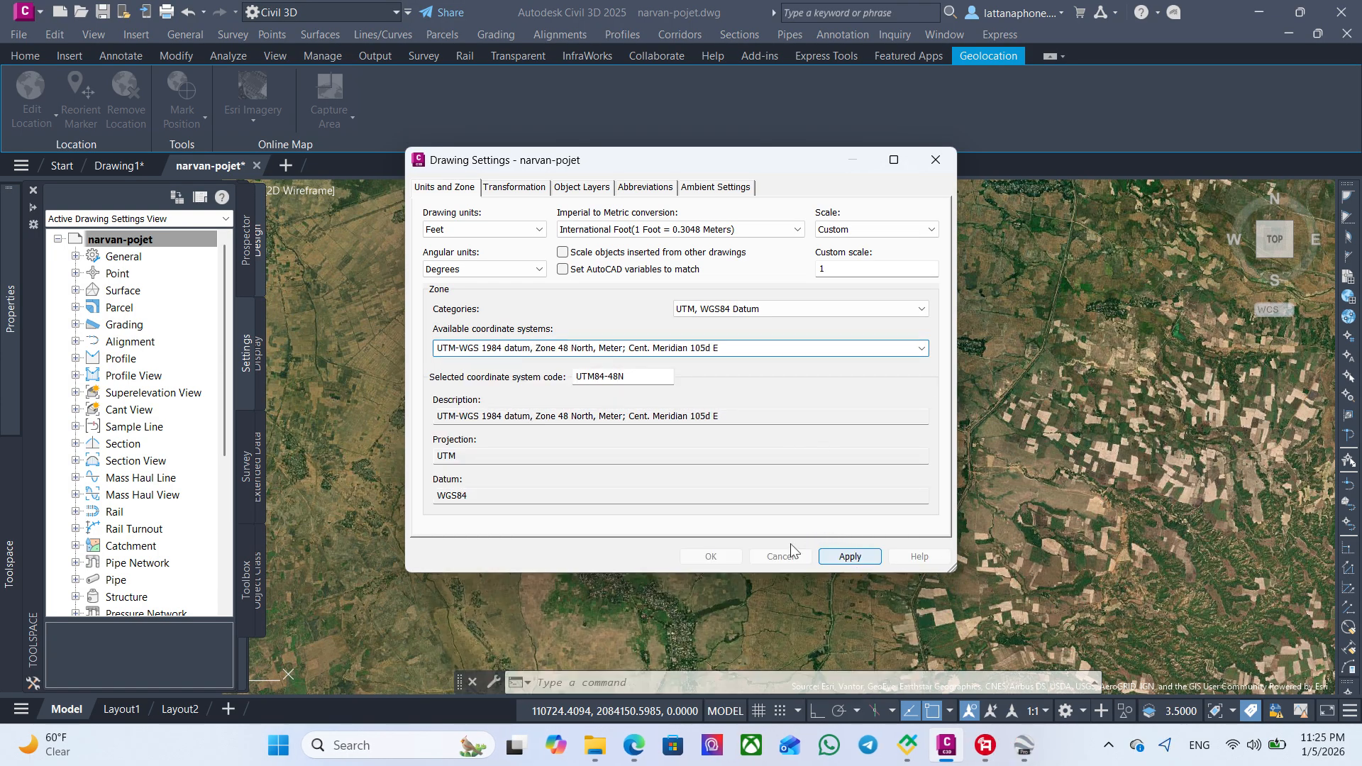
{"action": "left_click", "coordinate": [710, 557]}
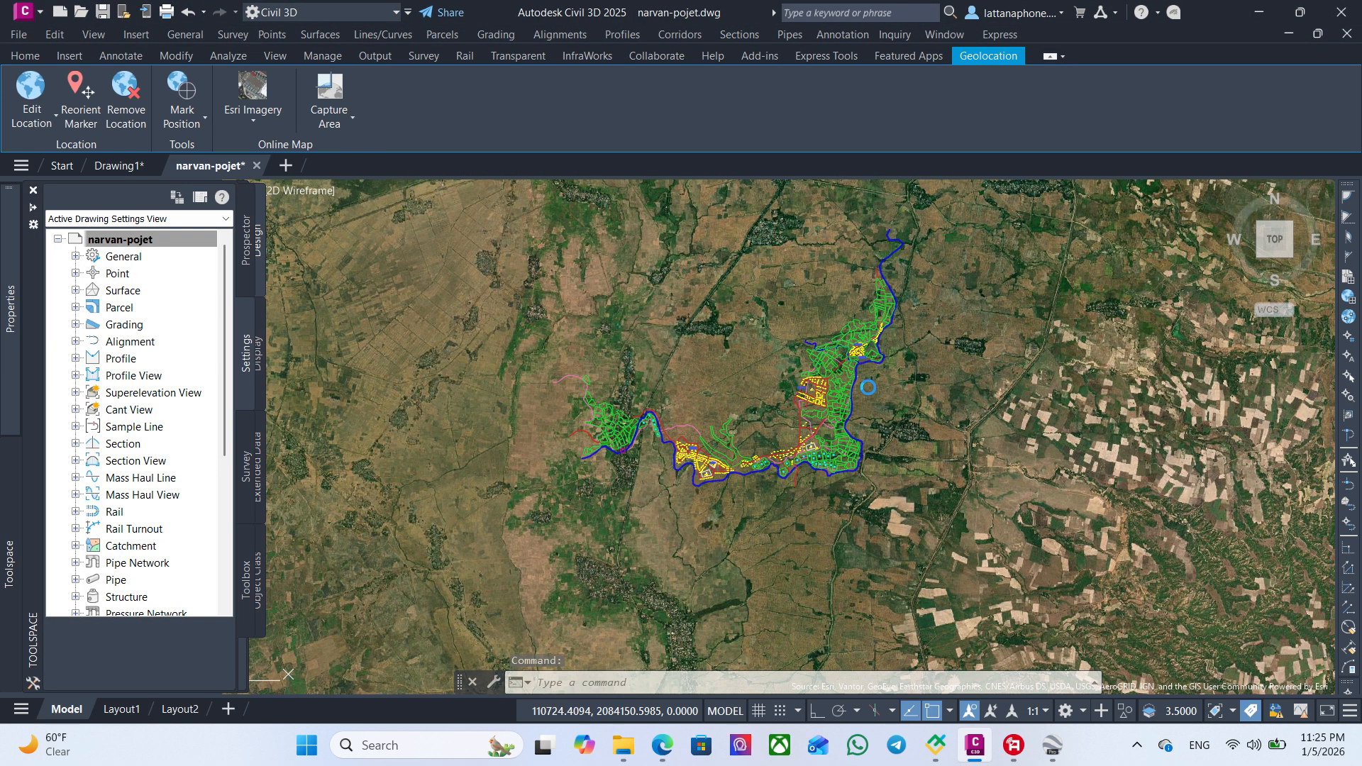
- Examine how the roads, canal and parcels line up with the satellite imagery, up close and across the whole drawing
{"action": "scroll", "coordinate": [869, 388], "scroll_direction": "up", "scroll_amount": 4}
{"action": "scroll", "coordinate": [869, 388], "scroll_direction": "down", "scroll_amount": 4}
{"action": "scroll", "coordinate": [880, 331], "scroll_direction": "up", "scroll_amount": 10}
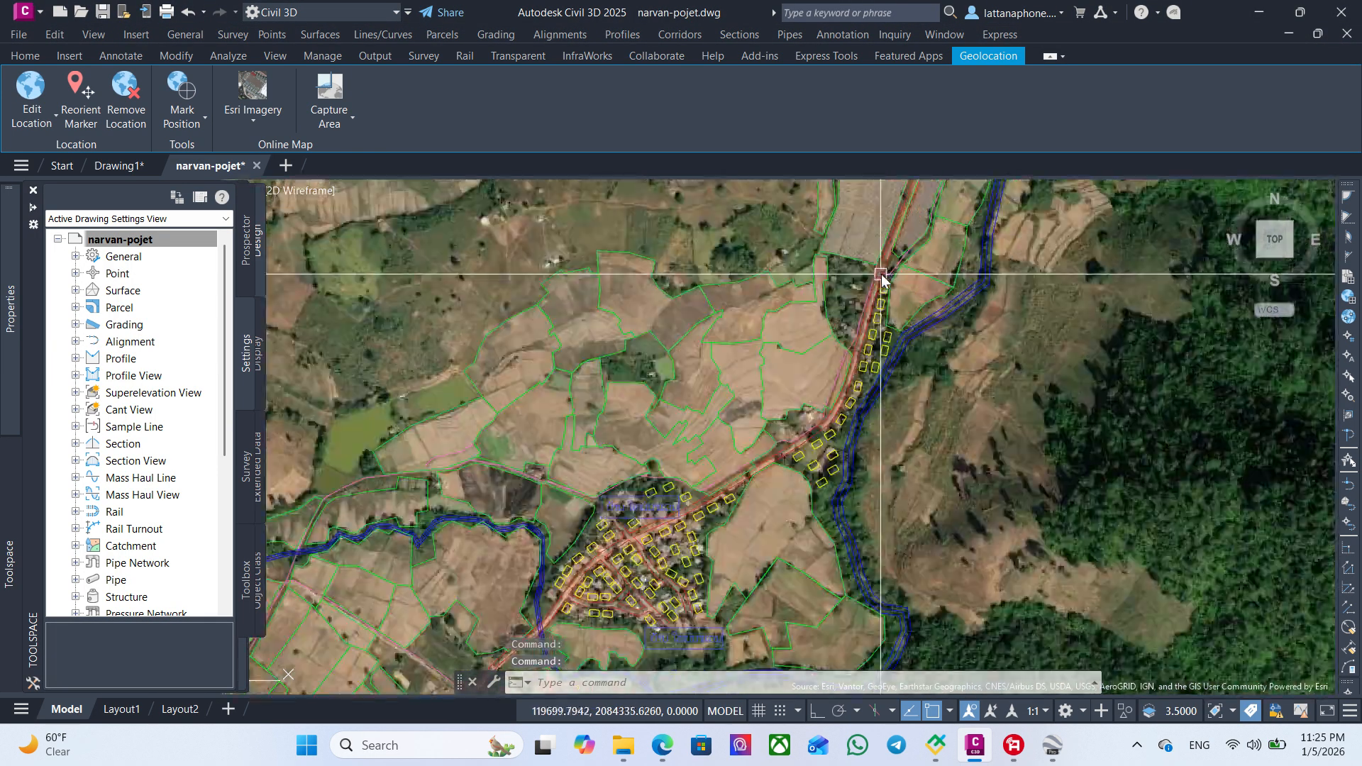
{"action": "middle_click_drag", "start_coordinate": [881, 274], "coordinate": [705, 518]}
{"action": "scroll", "coordinate": [809, 361], "scroll_direction": "down", "scroll_amount": 2}
{"action": "scroll", "coordinate": [809, 278], "scroll_direction": "up", "scroll_amount": 2}
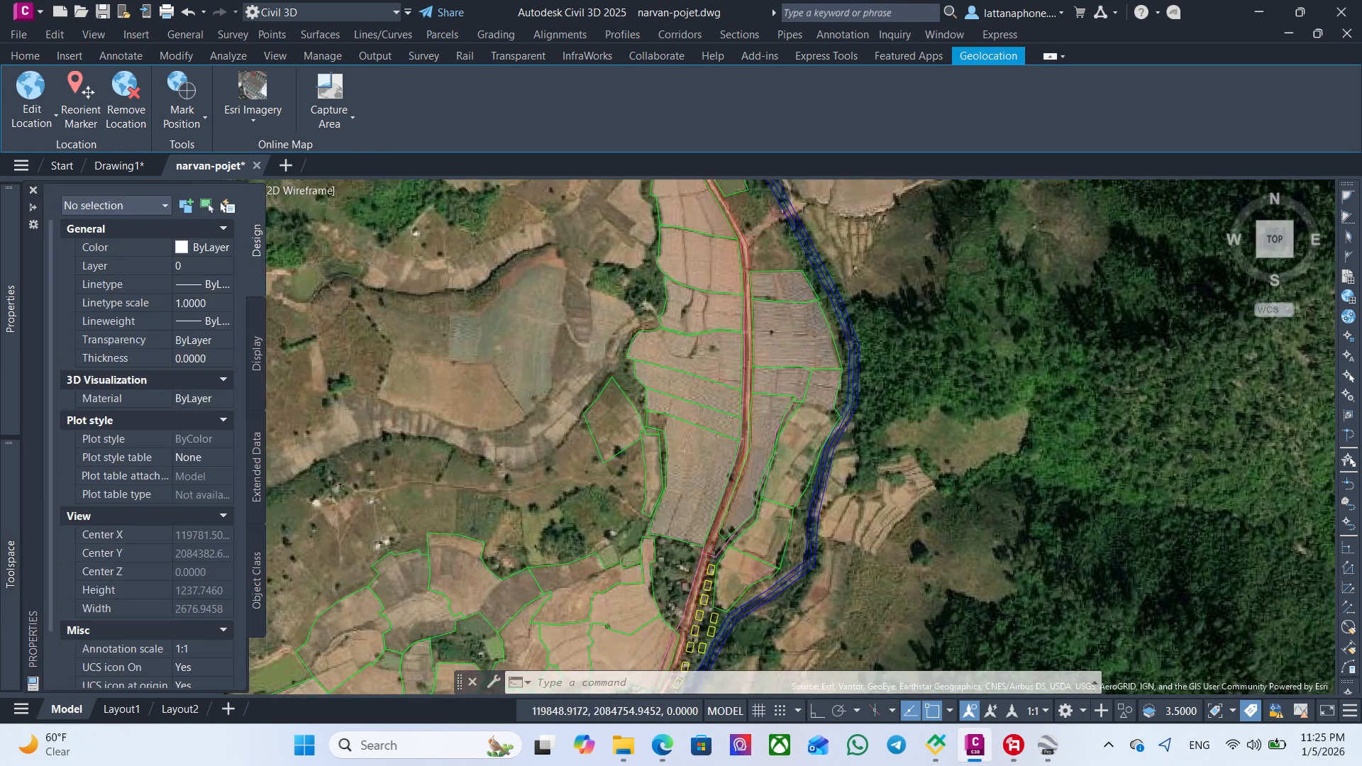
{"action": "scroll", "coordinate": [755, 419], "scroll_direction": "down", "scroll_amount": 5}
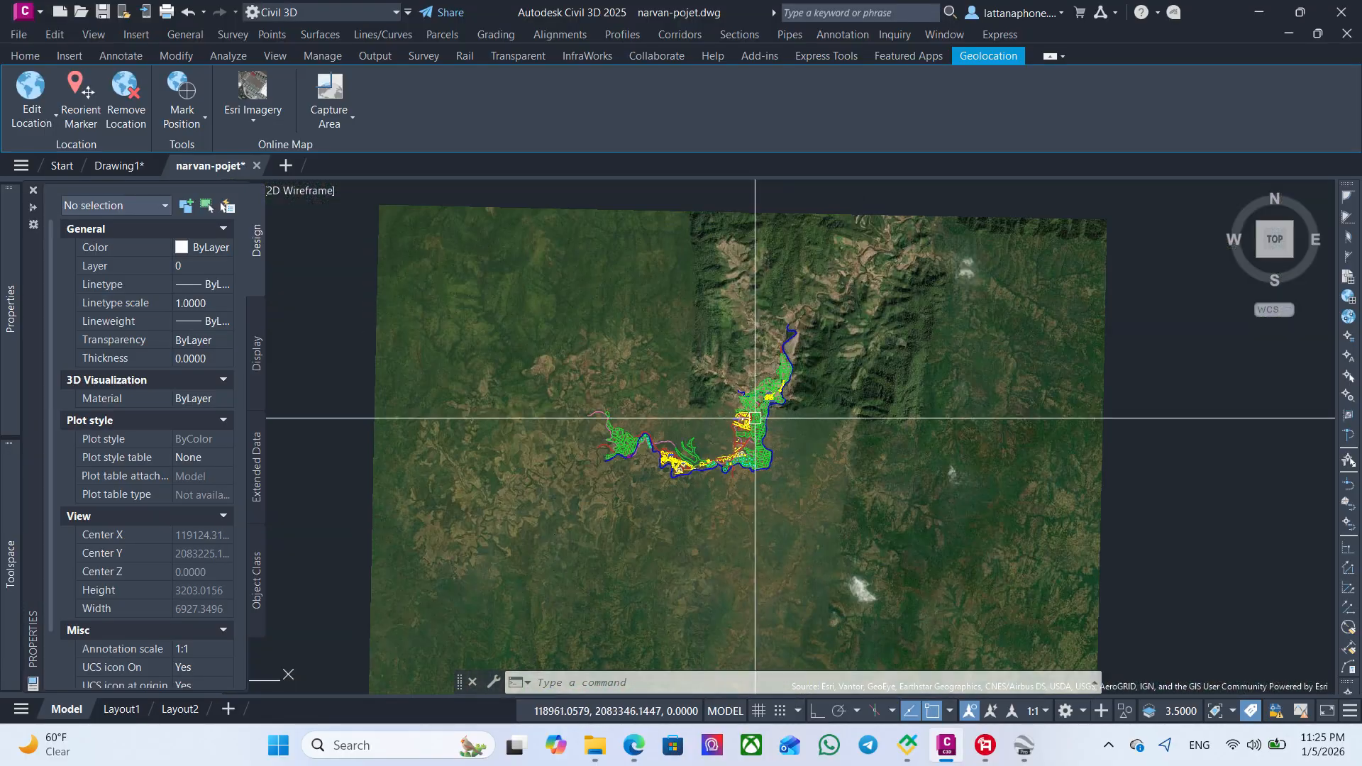
- Copy all the narvan-pojet linework to the clipboard and switch to Drawing1 with its settings tree shown
{"action": "left_click", "coordinate": [943, 590]}
{"action": "left_click", "coordinate": [517, 274]}
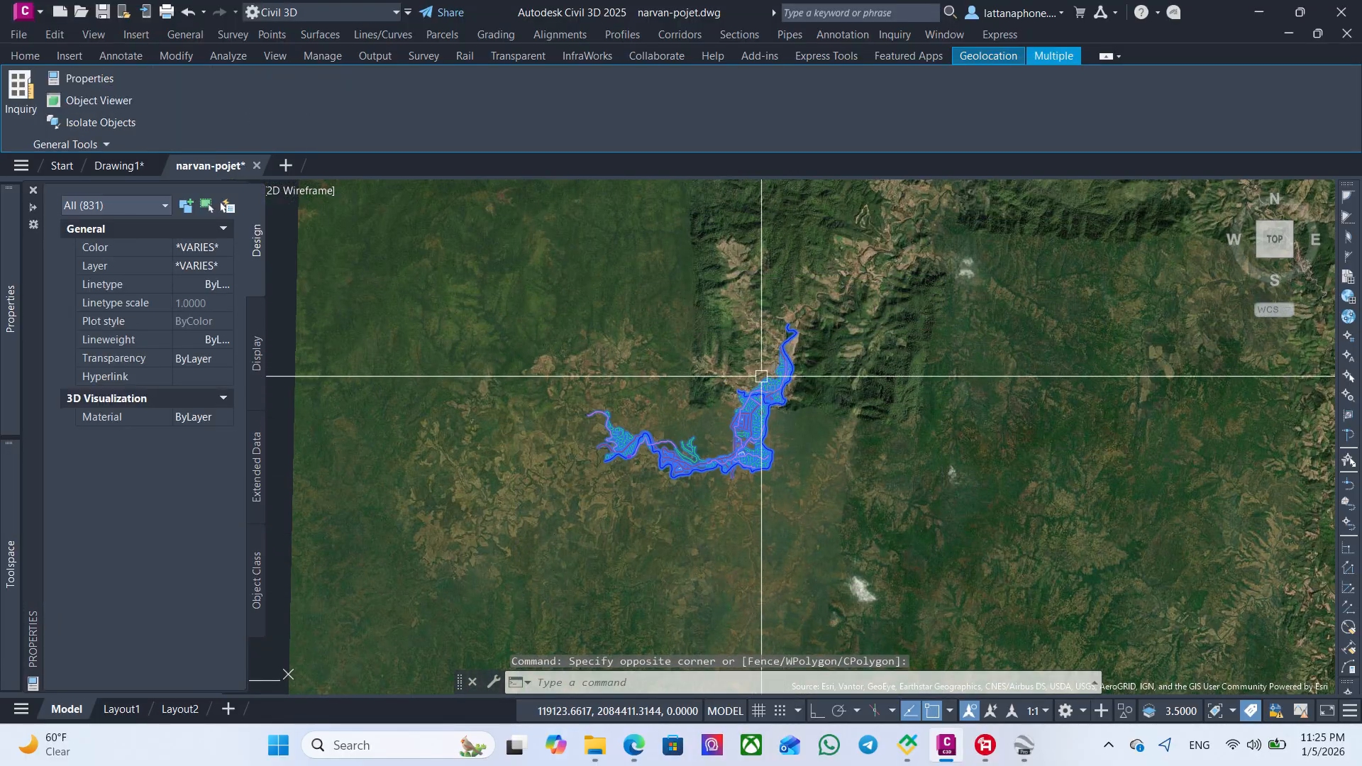
{"action": "right_click", "coordinate": [704, 398]}
{"action": "mouse_move", "coordinate": [835, 459]}
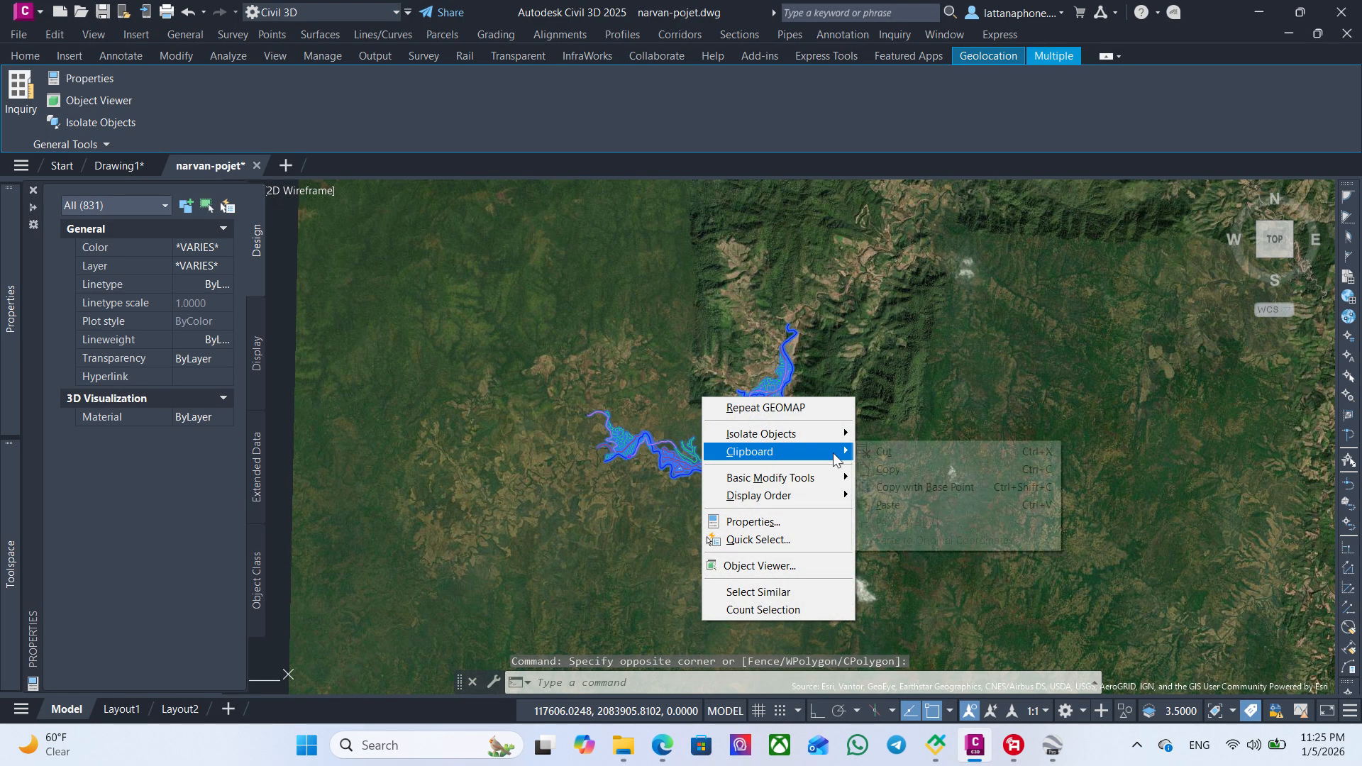
{"action": "left_click", "coordinate": [898, 470]}
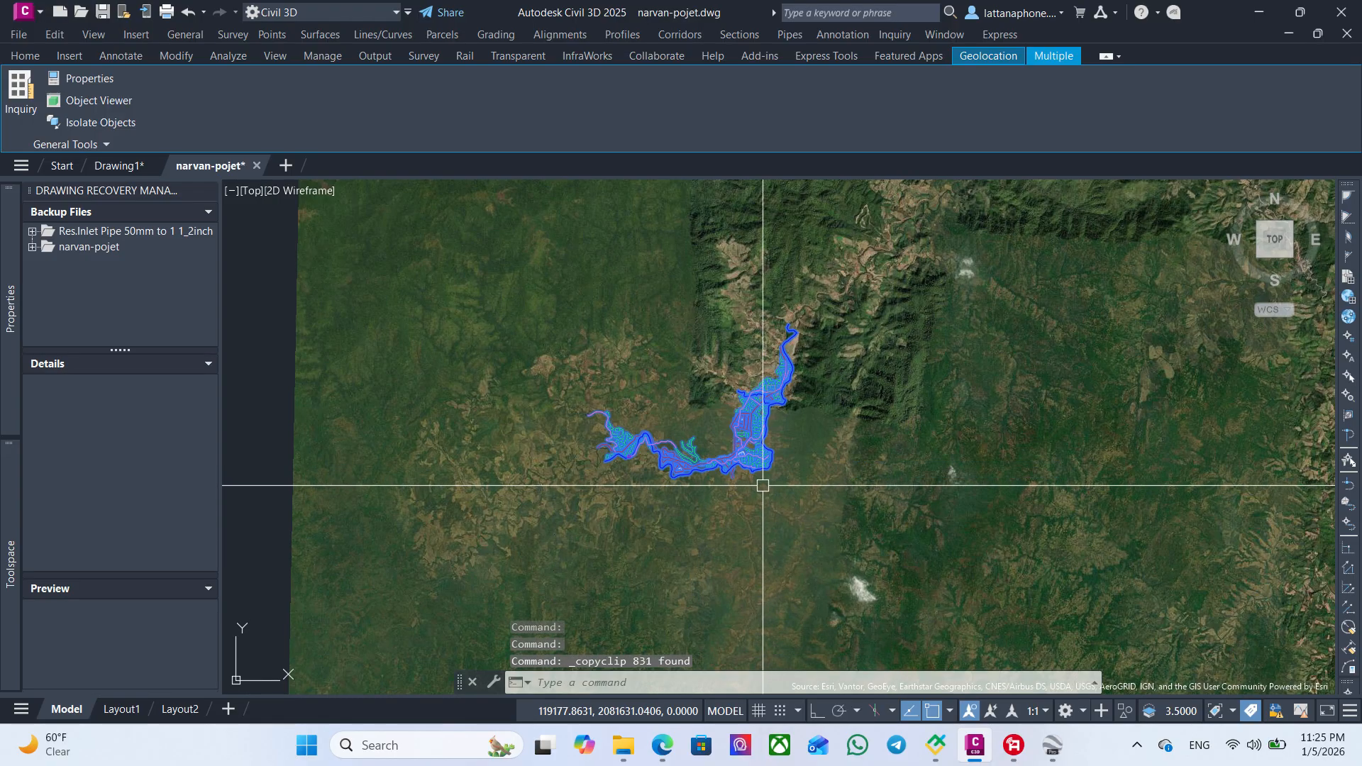
{"action": "mouse_move", "coordinate": [987, 754]}
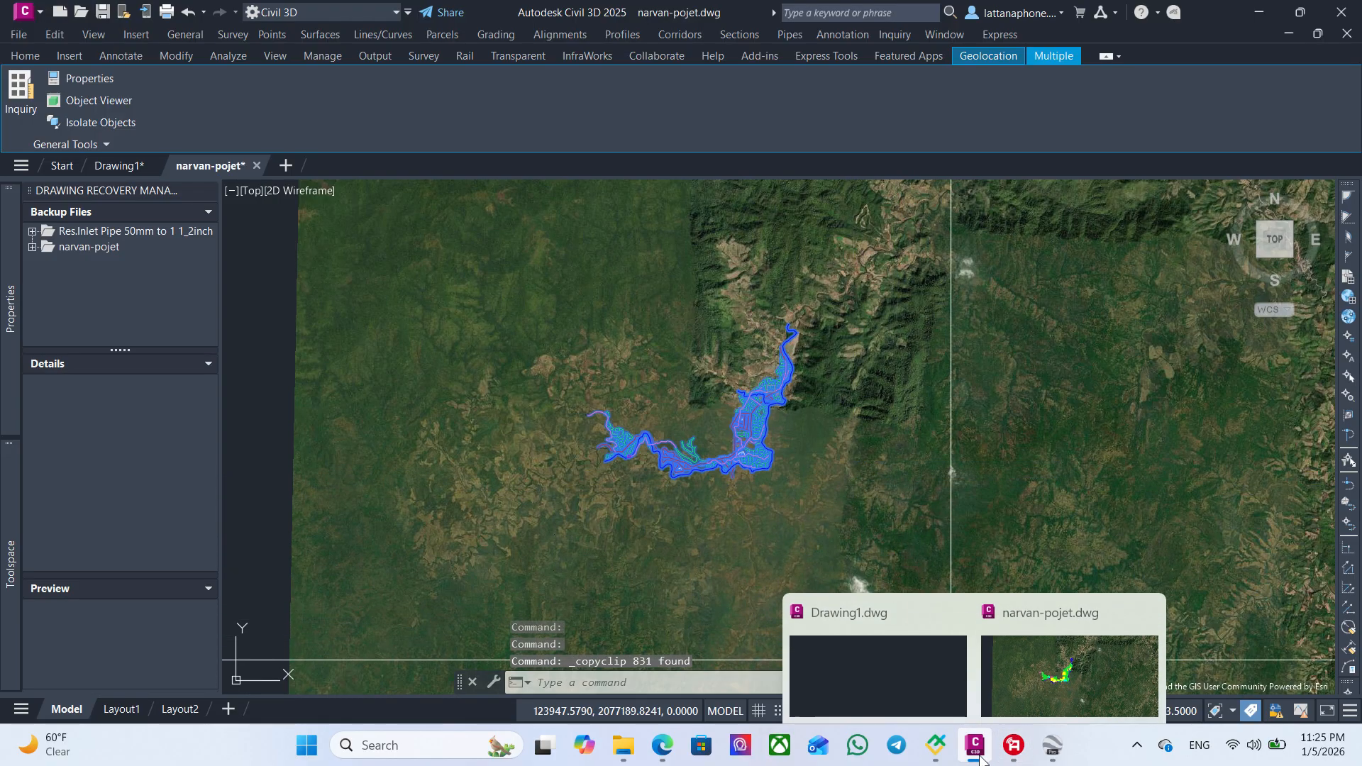
{"action": "left_click", "coordinate": [882, 651]}
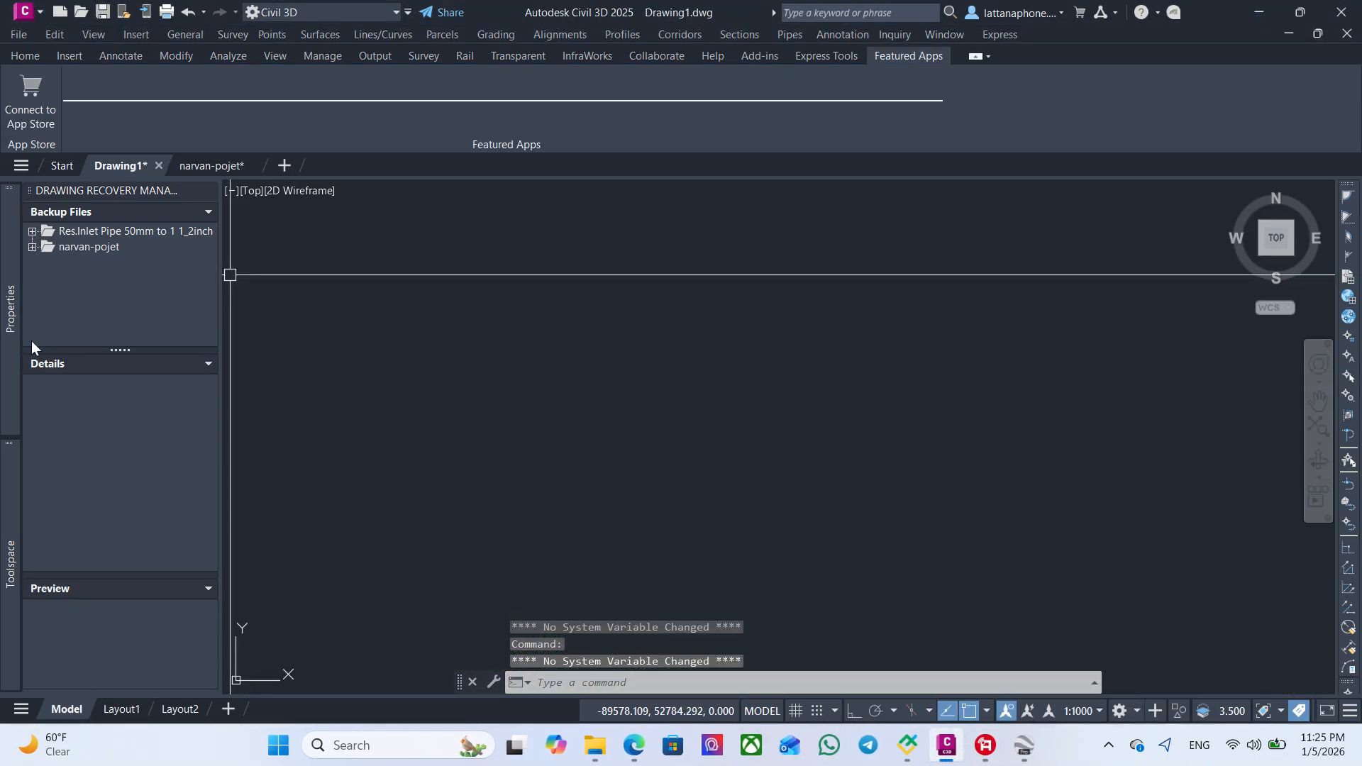
{"action": "mouse_move", "coordinate": [14, 543]}
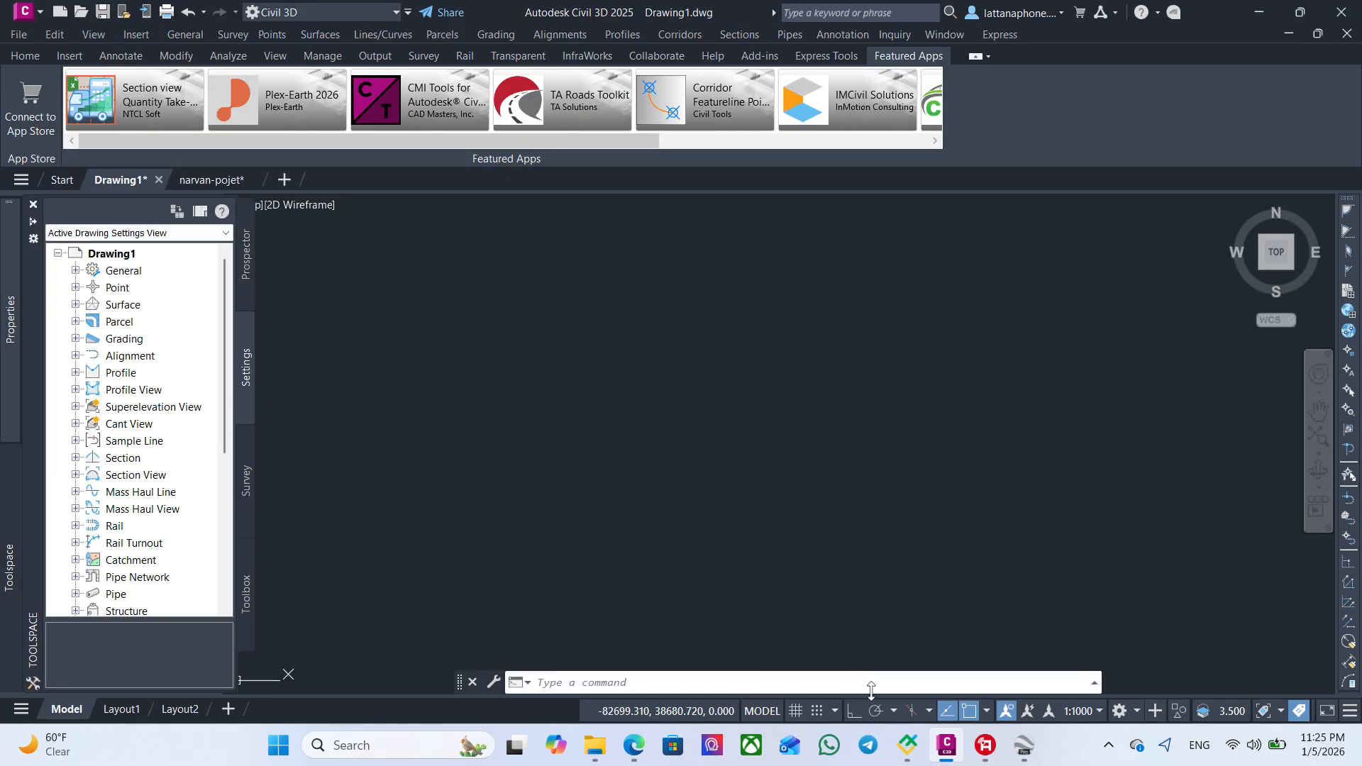
- Return to the narvan-pojet drawing window
{"action": "double_click", "coordinate": [1024, 759]}
{"action": "left_click", "coordinate": [968, 754]}
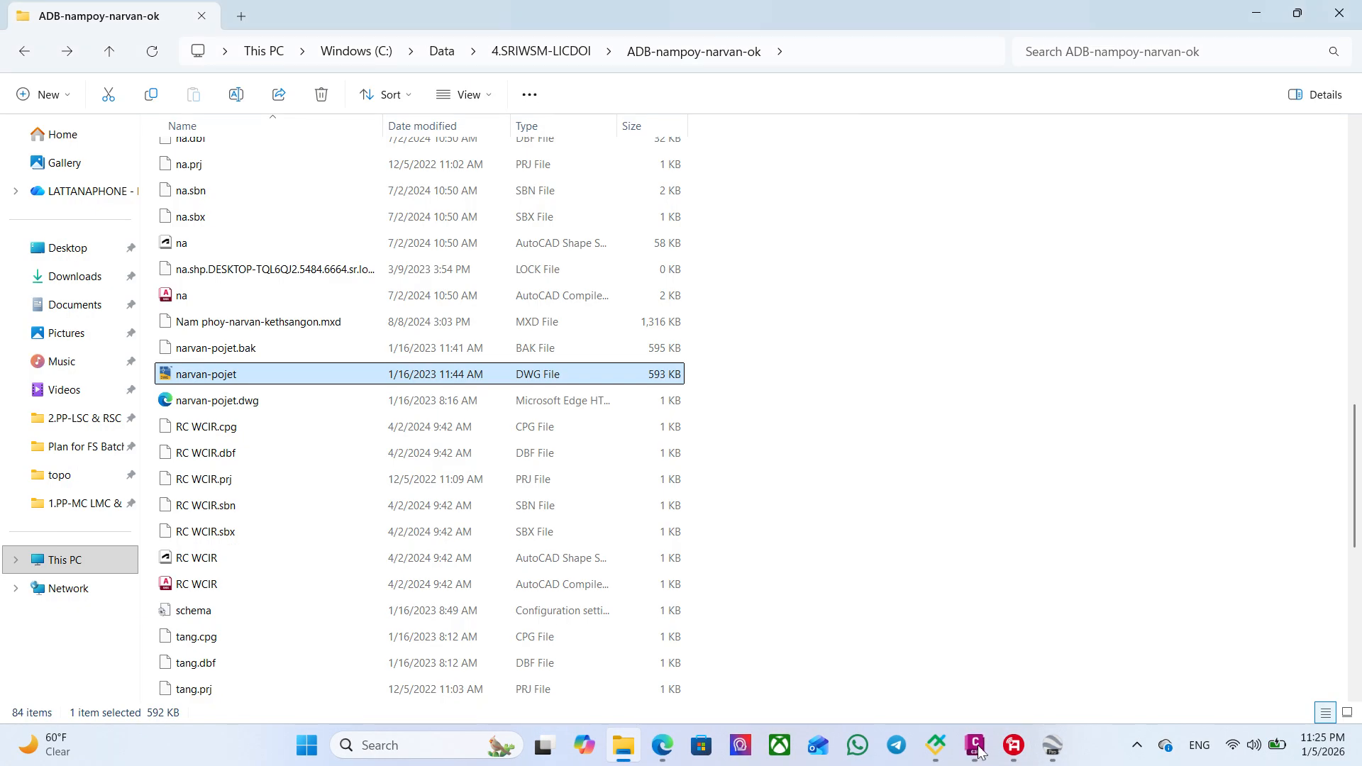
{"action": "left_click", "coordinate": [977, 750]}
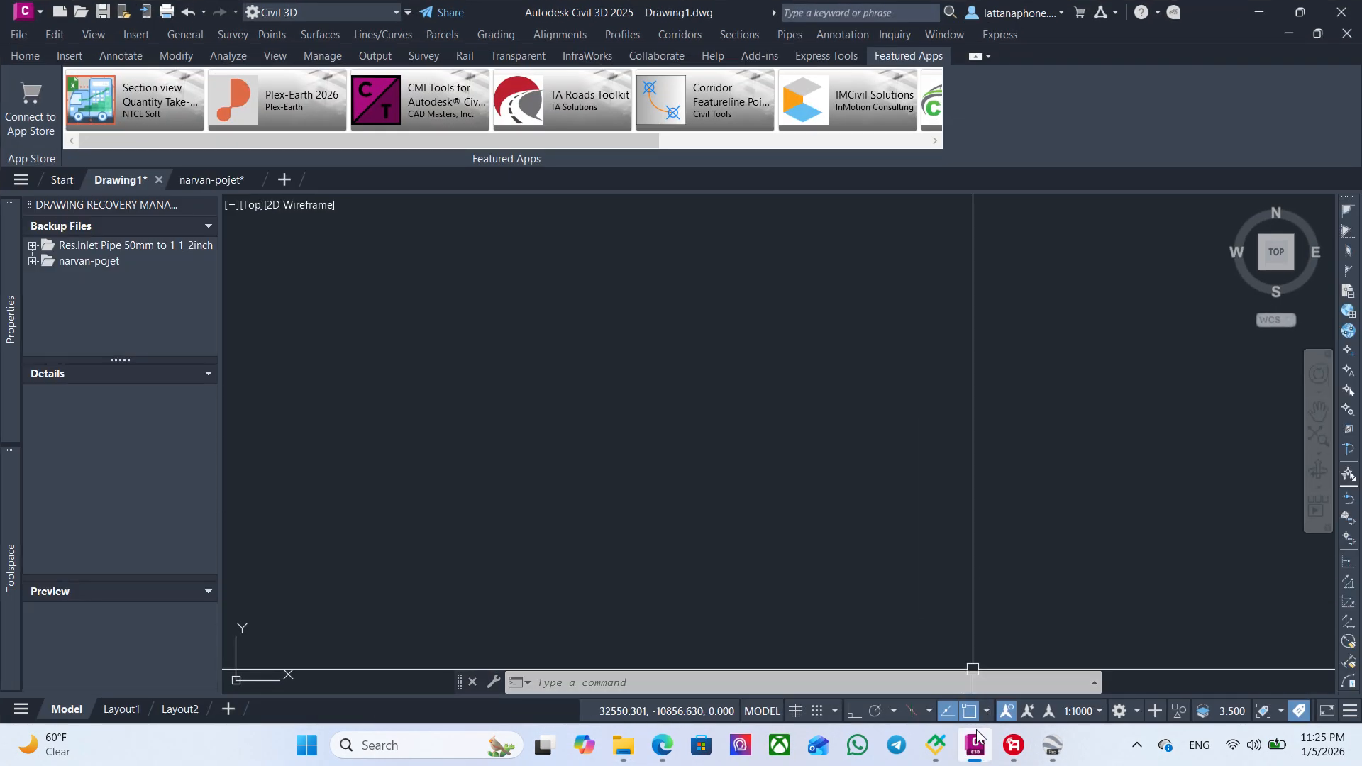
{"action": "mouse_move", "coordinate": [975, 745]}
{"action": "left_click", "coordinate": [1064, 648]}
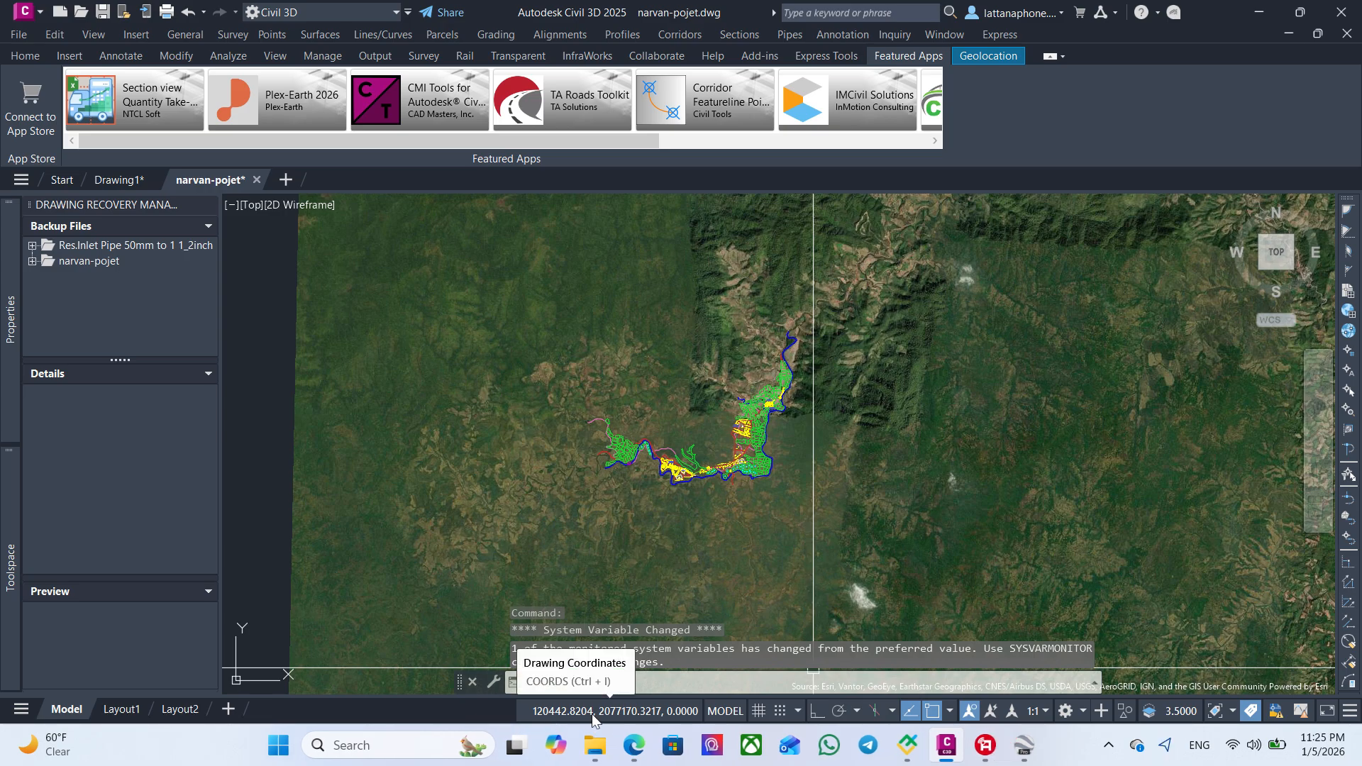
- Switch to Google Earth Pro and fly to the Nam Poui SP place to check the project area's UTM zone
{"action": "left_click", "coordinate": [1024, 747]}
{"action": "scroll", "coordinate": [771, 405], "scroll_direction": "up", "scroll_amount": 3}
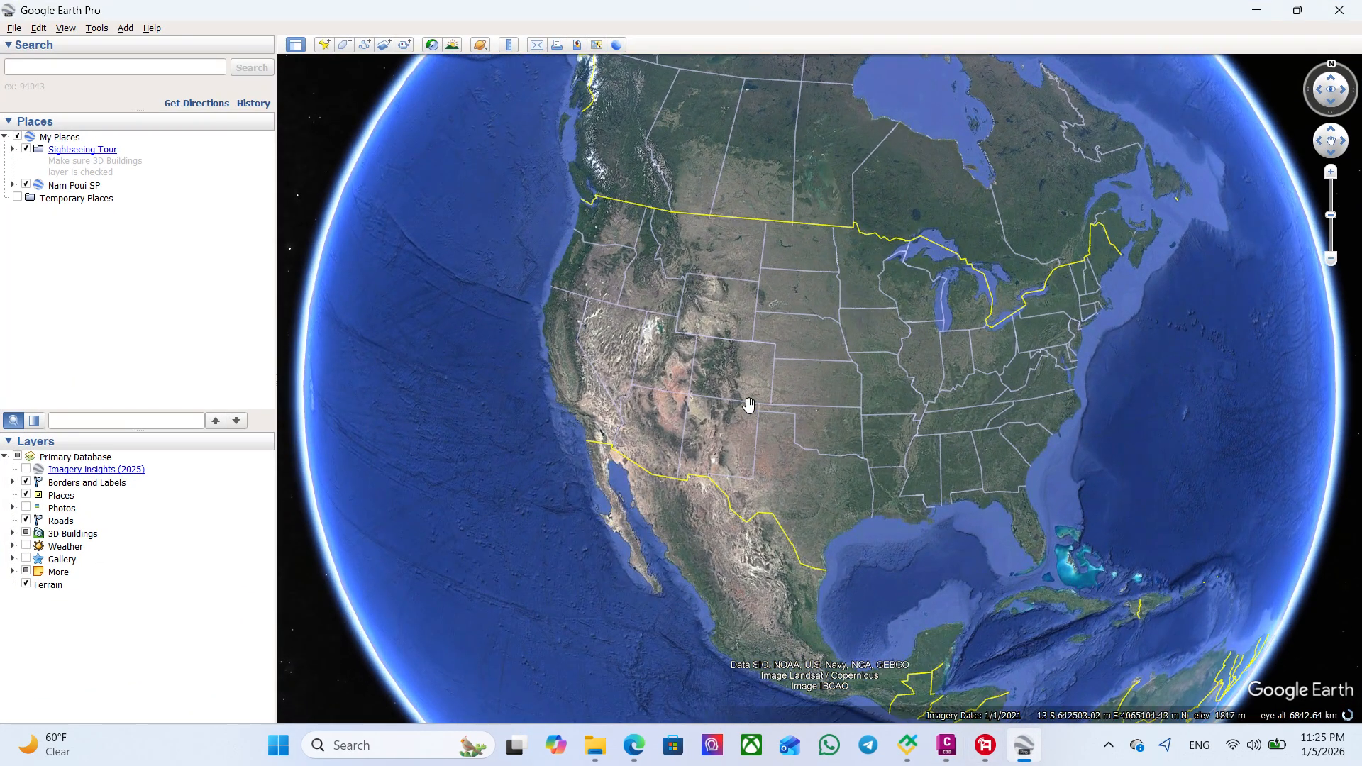
{"action": "scroll", "coordinate": [752, 407], "scroll_direction": "down", "scroll_amount": 4}
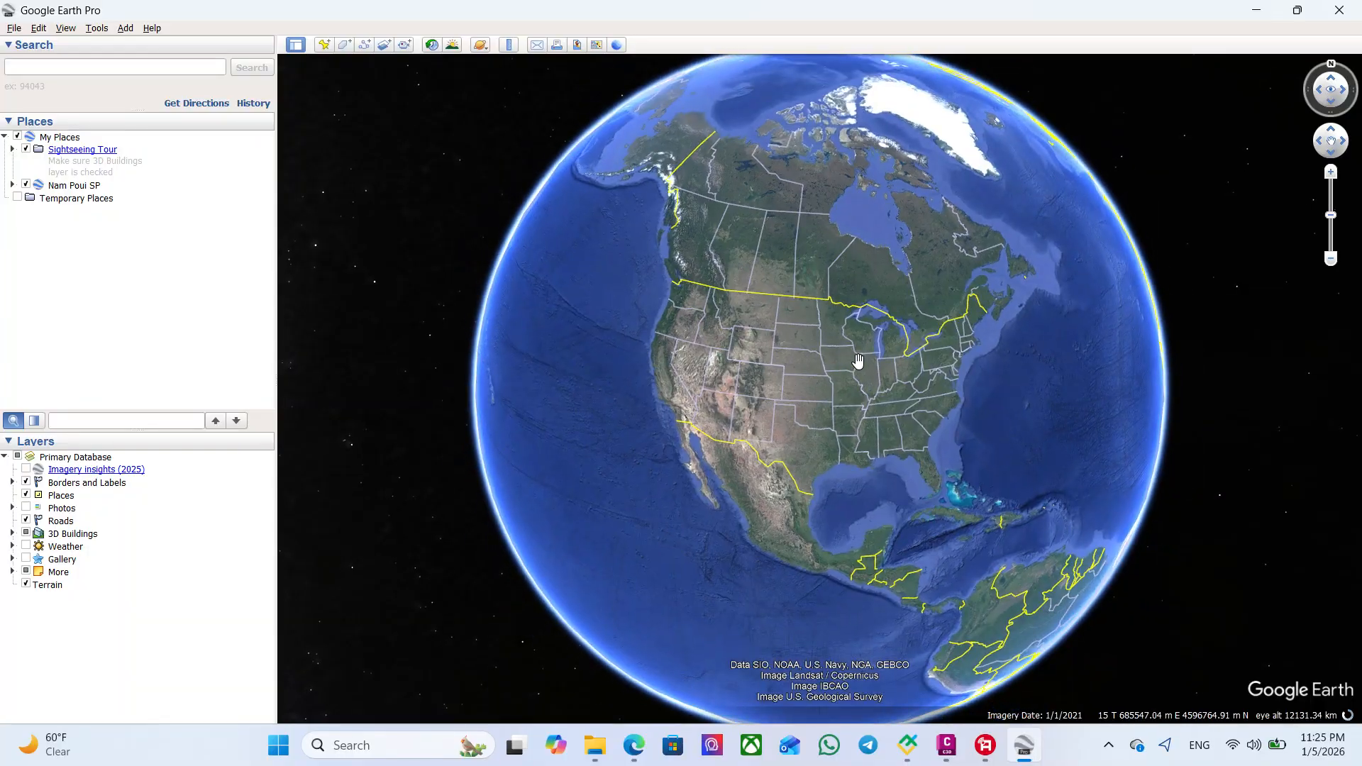
{"action": "double_click", "coordinate": [64, 186]}
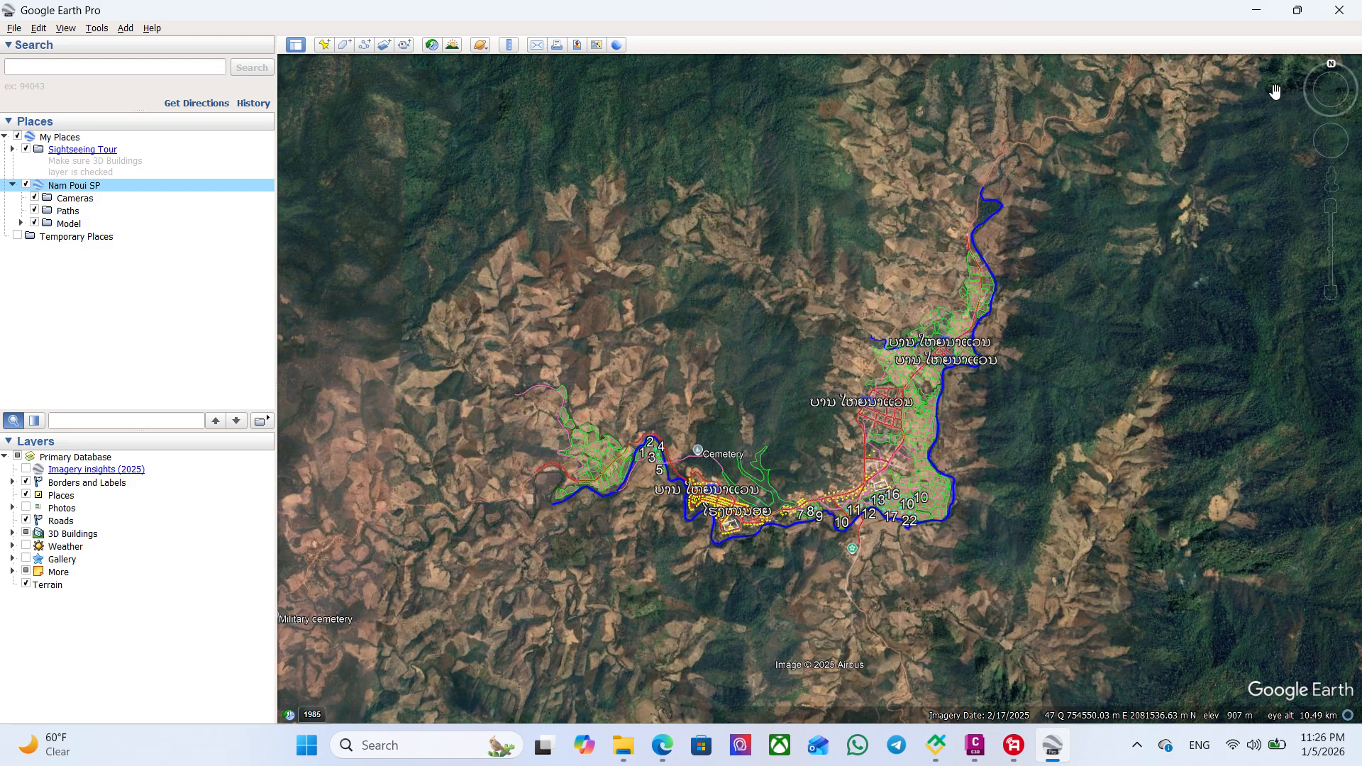
{"action": "left_click", "coordinate": [1254, 11]}
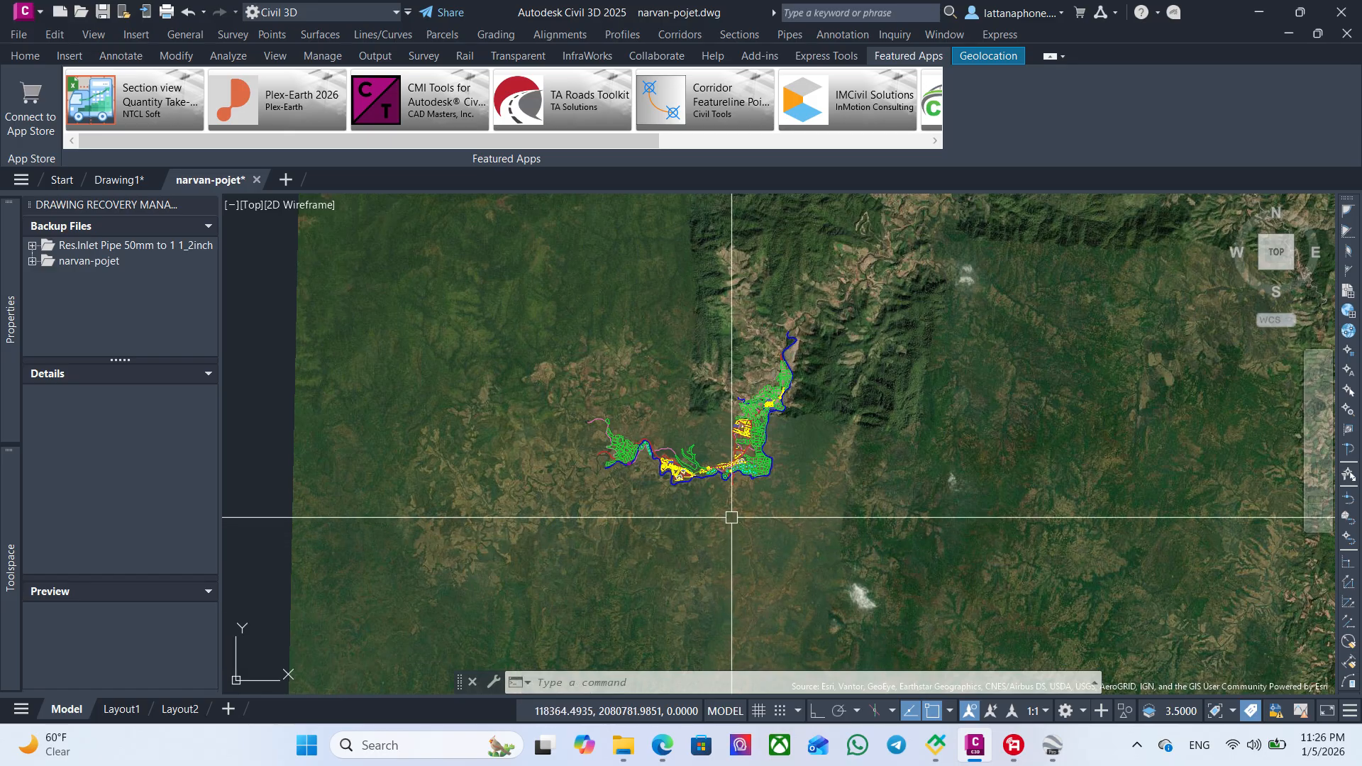
- Select all the linework in the narvan-pojet drawing and copy it to the clipboard
{"action": "scroll", "coordinate": [760, 411], "scroll_direction": "up", "scroll_amount": 5}
{"action": "scroll", "coordinate": [860, 517], "scroll_direction": "down", "scroll_amount": 3}
{"action": "left_click", "coordinate": [965, 624]}
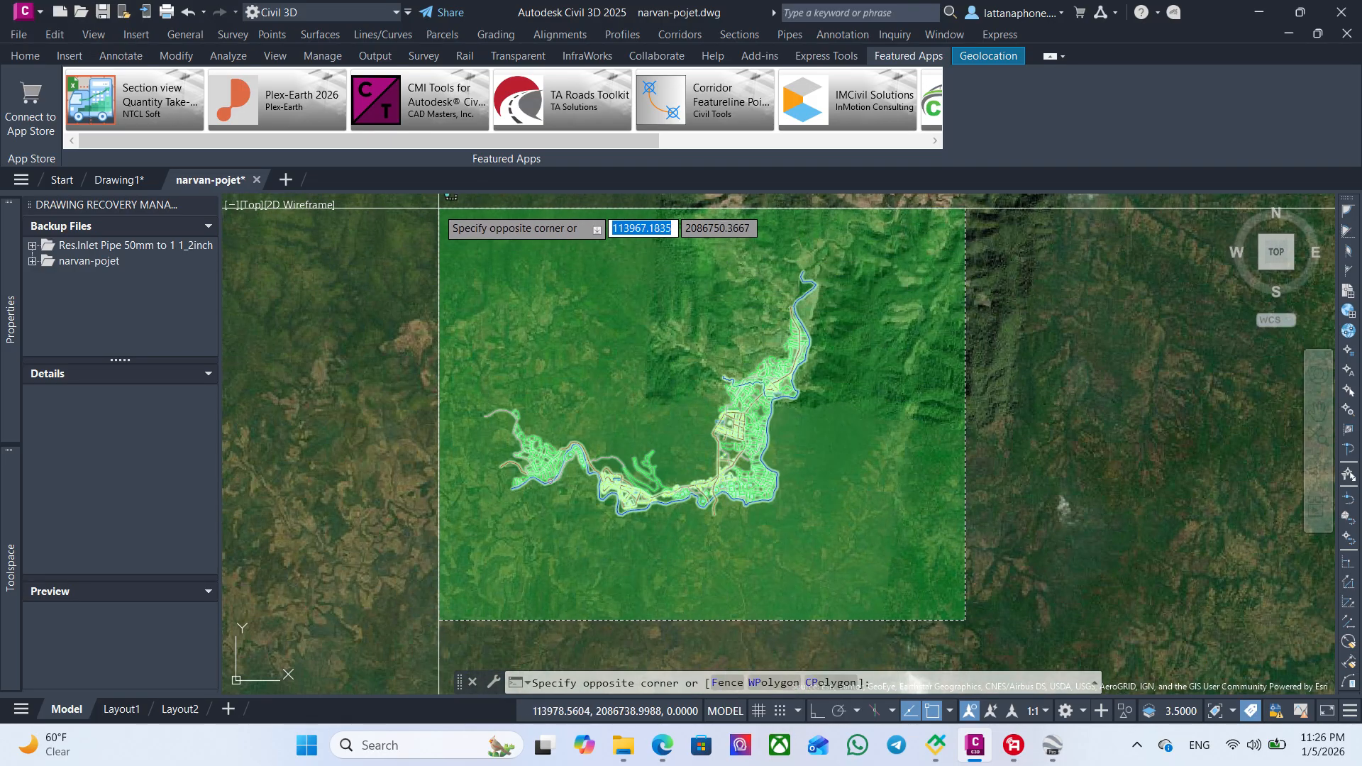
{"action": "left_click", "coordinate": [435, 206]}
{"action": "right_click", "coordinate": [737, 367]}
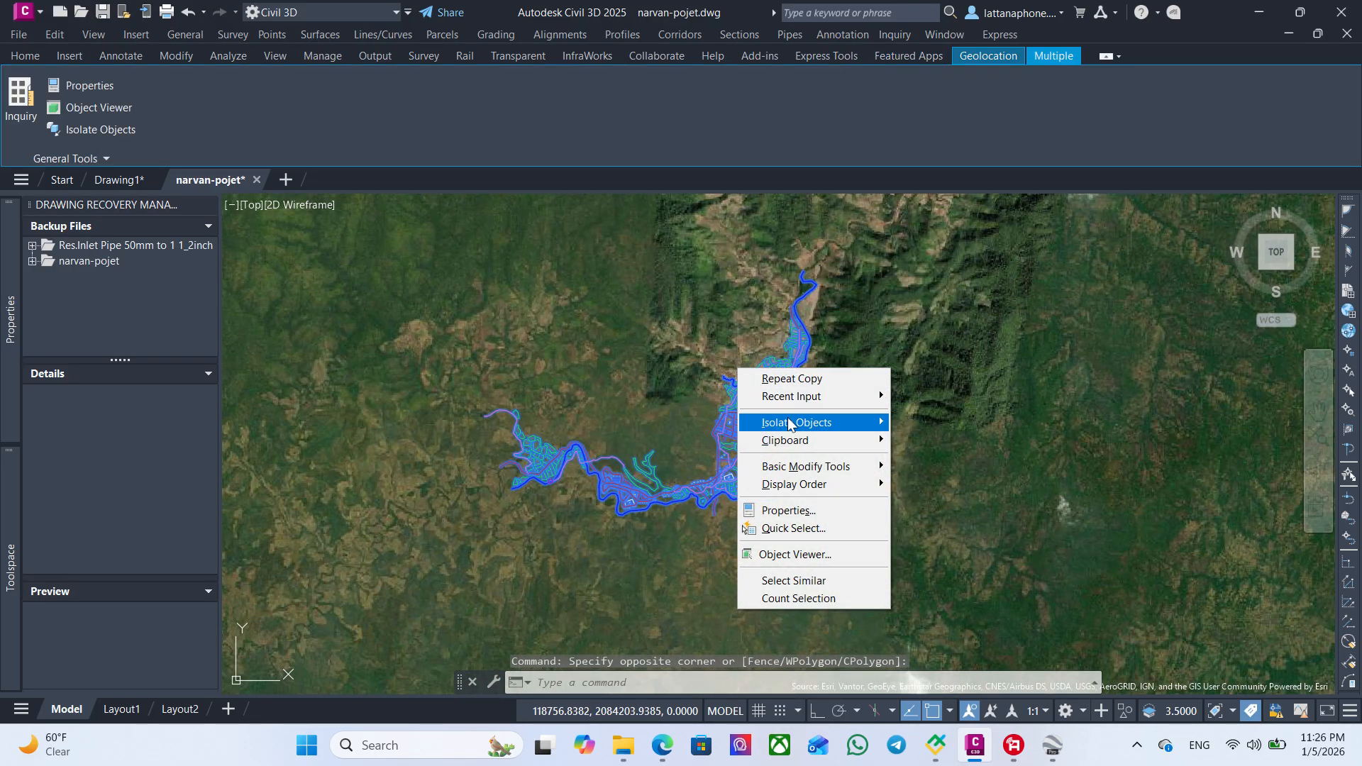
{"action": "right_click", "coordinate": [685, 392]}
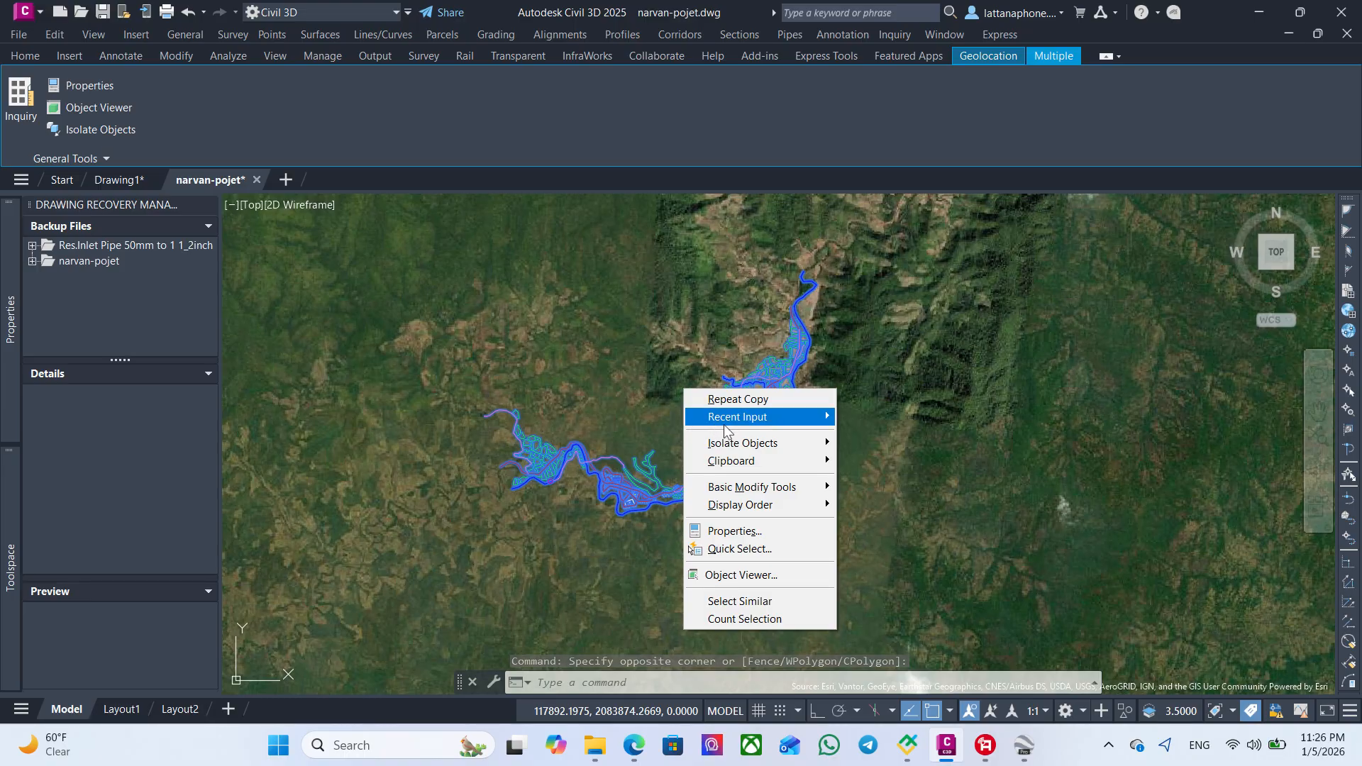
{"action": "left_click", "coordinate": [867, 478]}
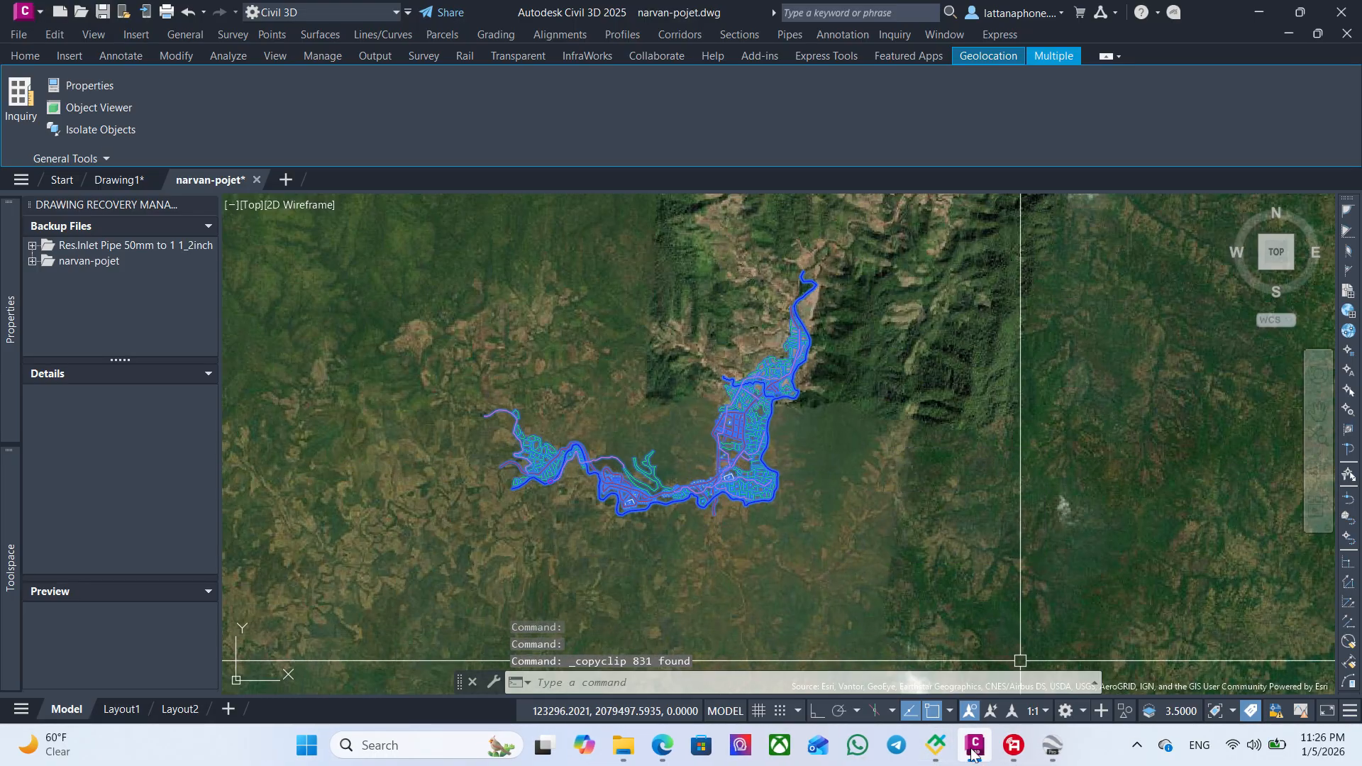
- Switch to Drawing1 and set its coordinate system category to UTM, WGS84 Datum in the drawing settings
{"action": "mouse_move", "coordinate": [948, 745]}
{"action": "left_click", "coordinate": [904, 660]}
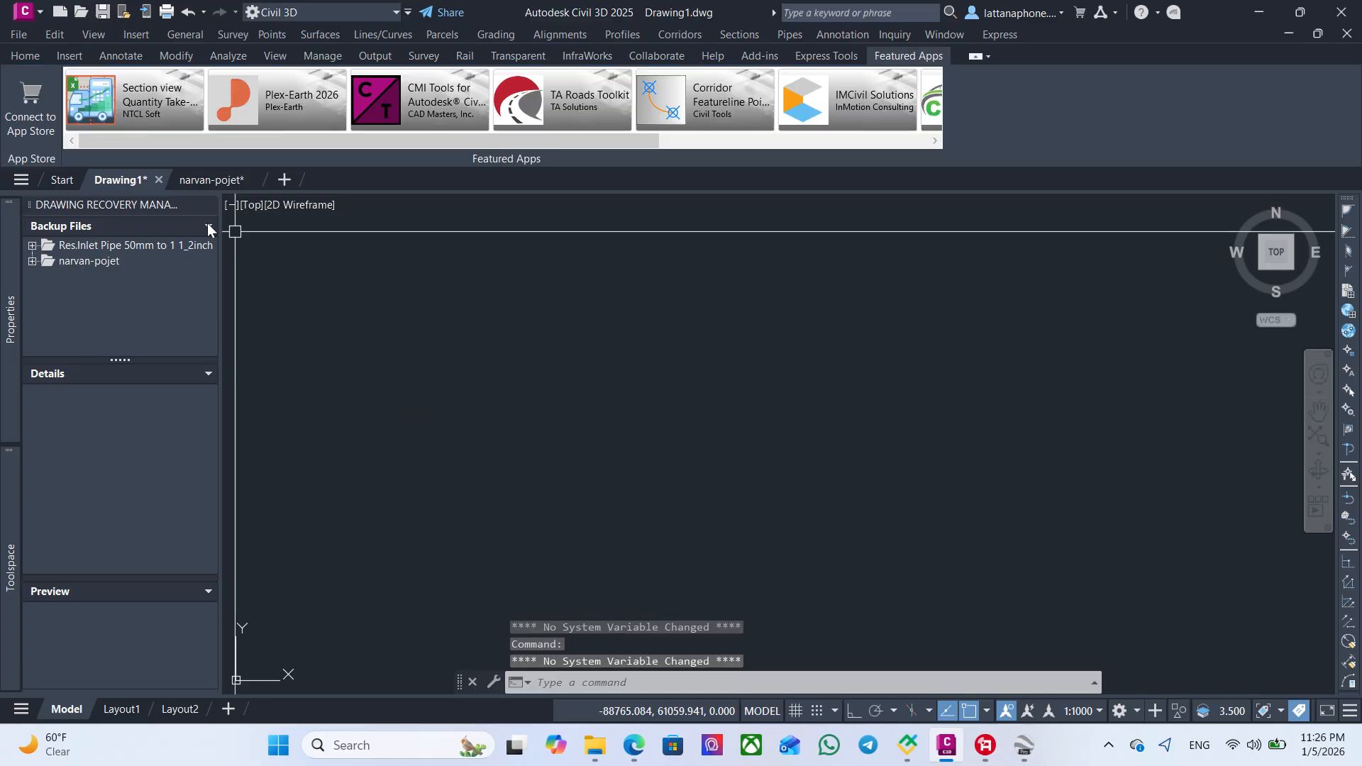
{"action": "mouse_move", "coordinate": [7, 564]}
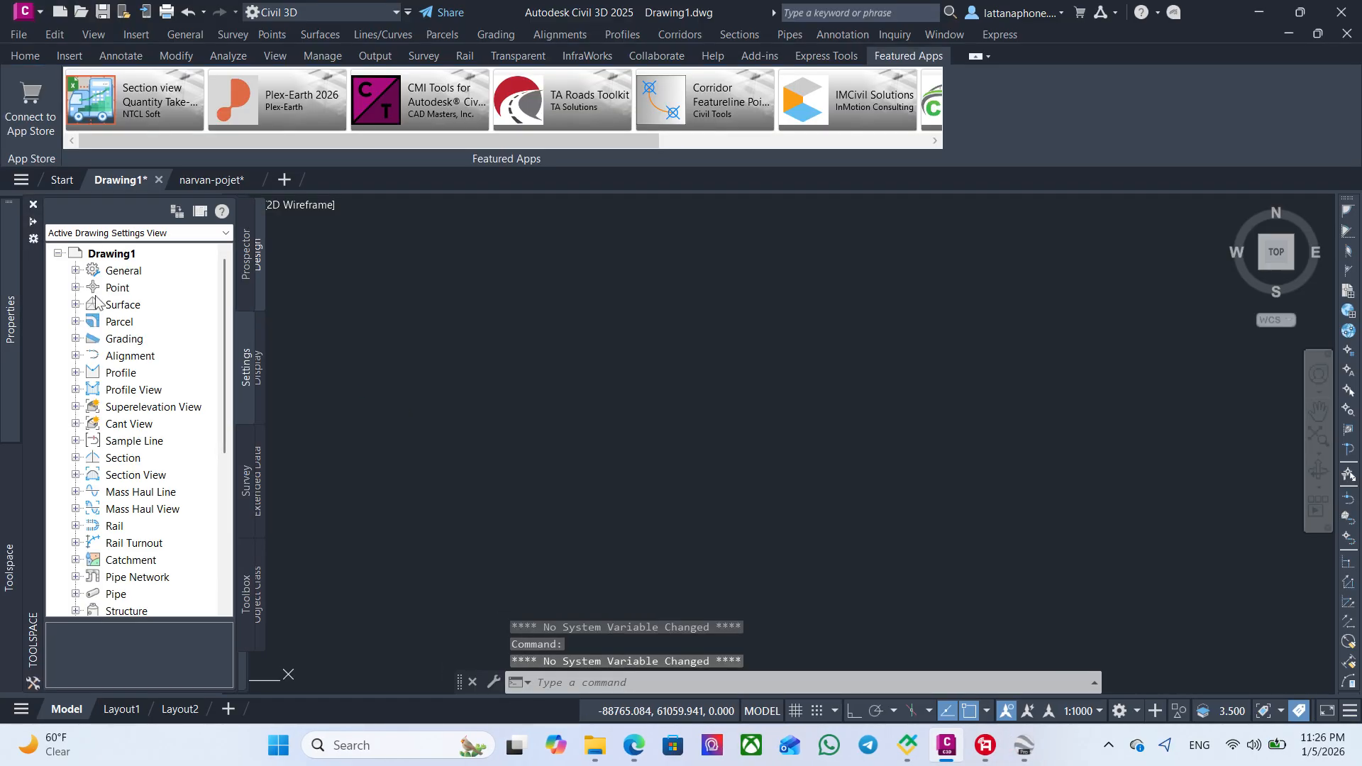
{"action": "right_click", "coordinate": [99, 253]}
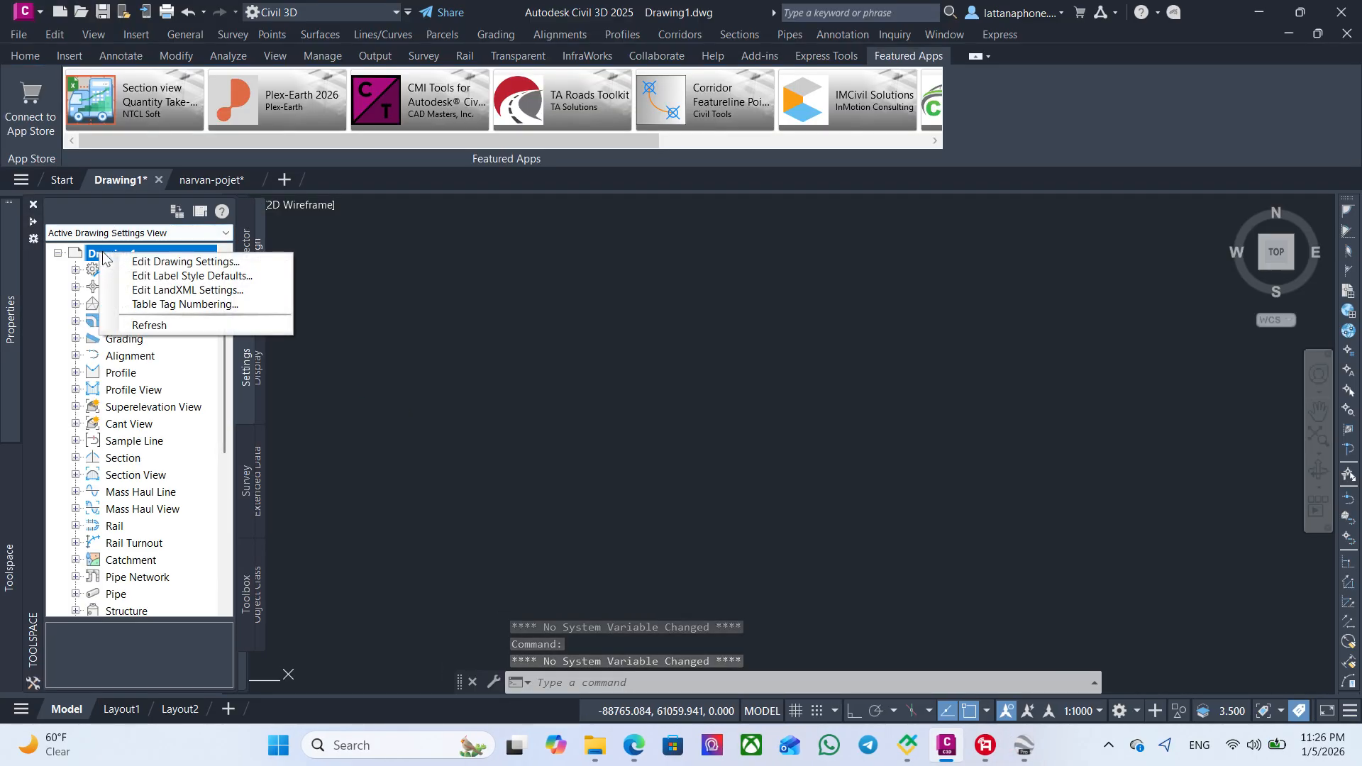
{"action": "left_click", "coordinate": [166, 262]}
{"action": "left_click", "coordinate": [776, 310]}
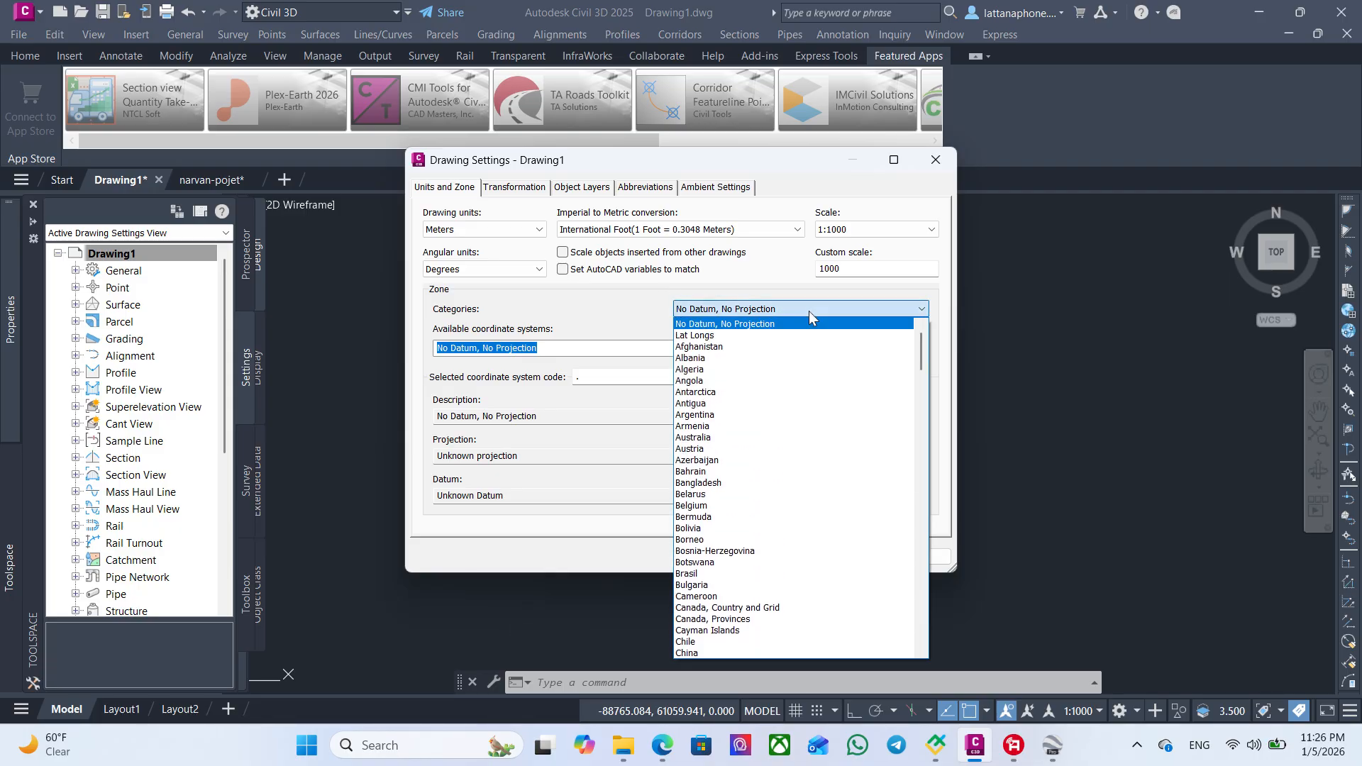
{"action": "left_click_drag", "start_coordinate": [921, 340], "coordinate": [918, 646]}
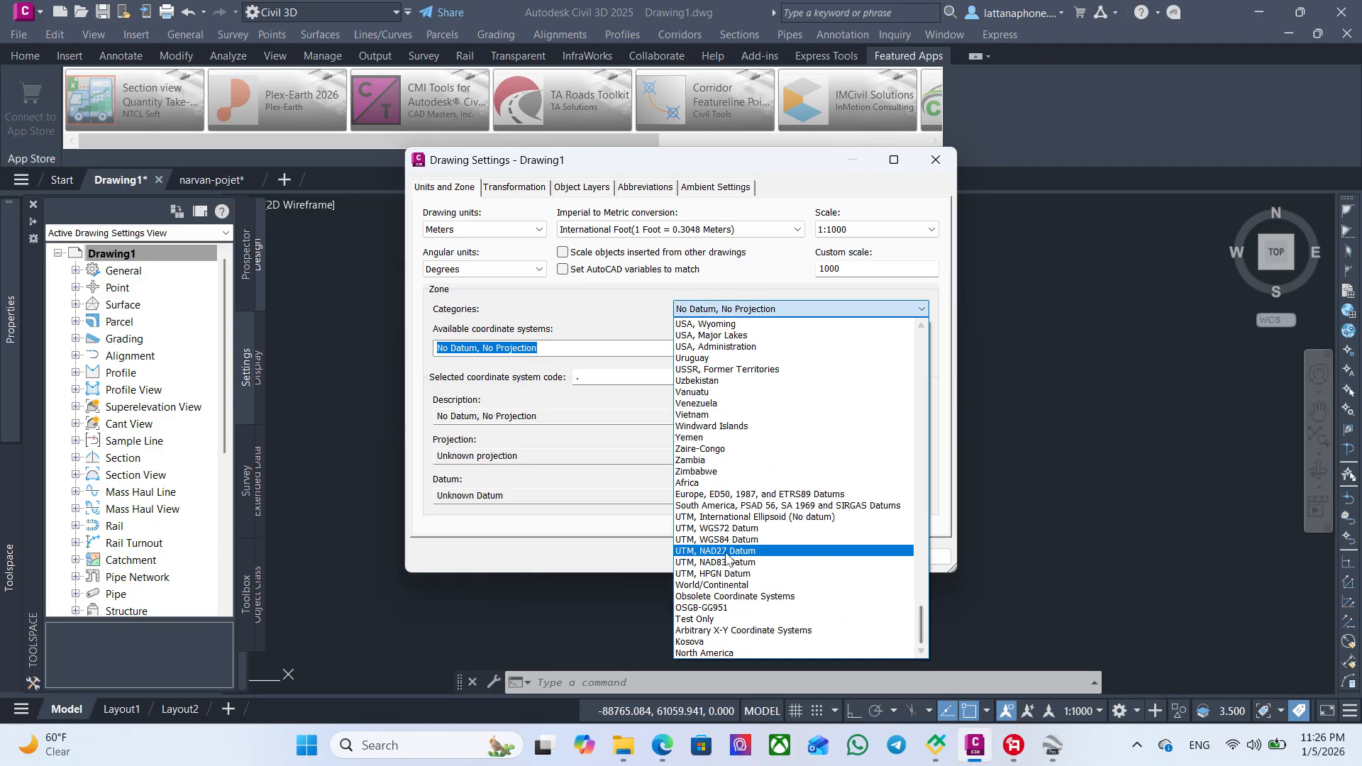
{"action": "left_click", "coordinate": [901, 539]}
- Assign the UTM-WGS 1984 datum, Zone 47 North (UTM84-47N) coordinate system to Drawing1
{"action": "left_click", "coordinate": [920, 351]}
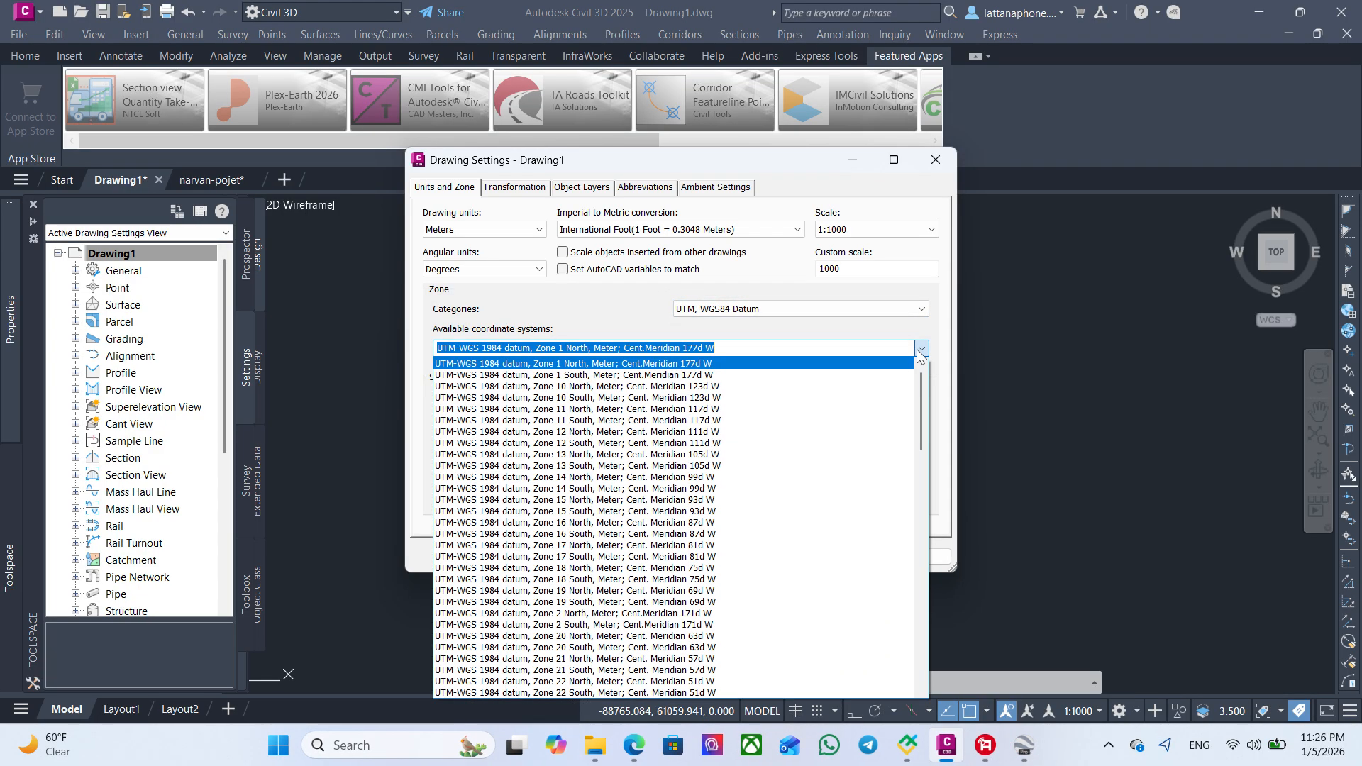
{"action": "left_click_drag", "start_coordinate": [918, 407], "coordinate": [913, 588]}
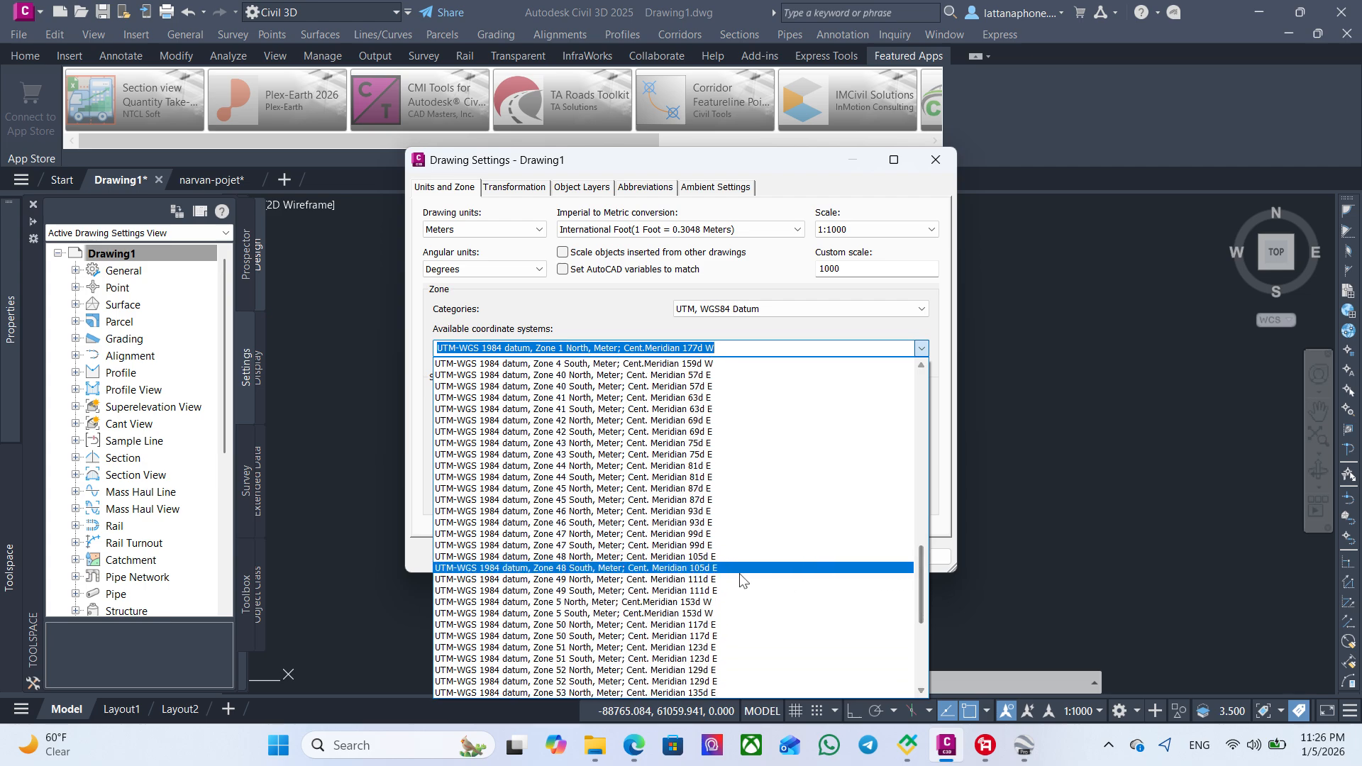
{"action": "left_click", "coordinate": [576, 536]}
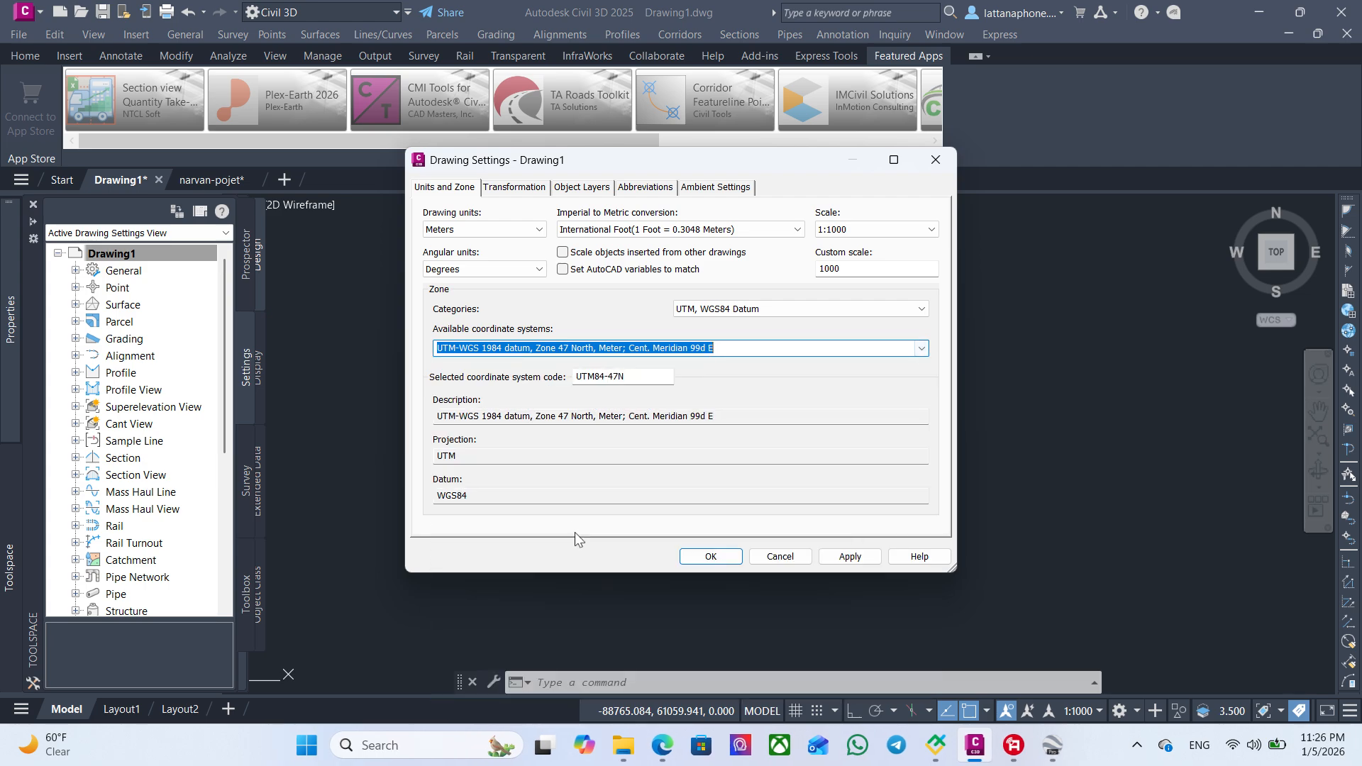
{"action": "left_click", "coordinate": [859, 560]}
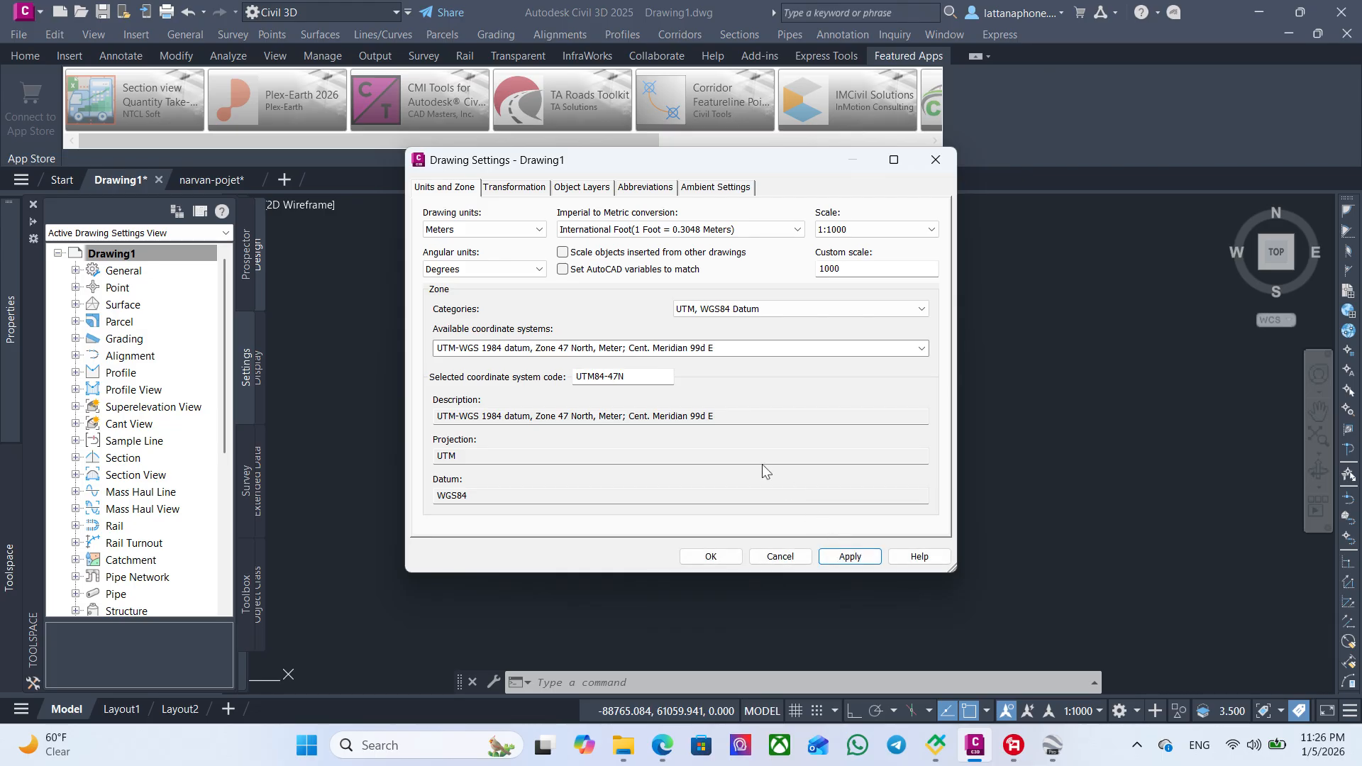
{"action": "left_click", "coordinate": [710, 557]}
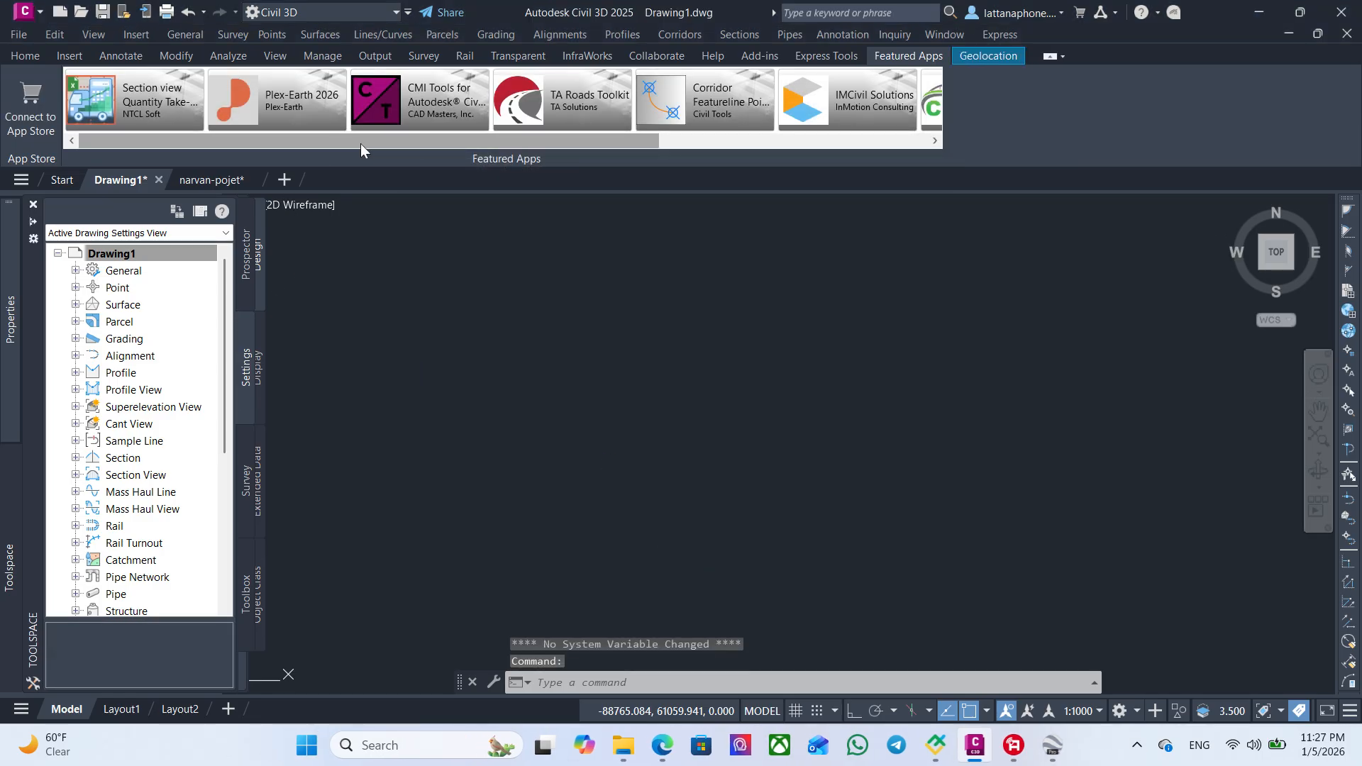
- Import the survey points from Checking Topo Namvan.csv into Drawing1 using the PENZD (comma delimited) format
{"action": "left_click", "coordinate": [272, 34]}
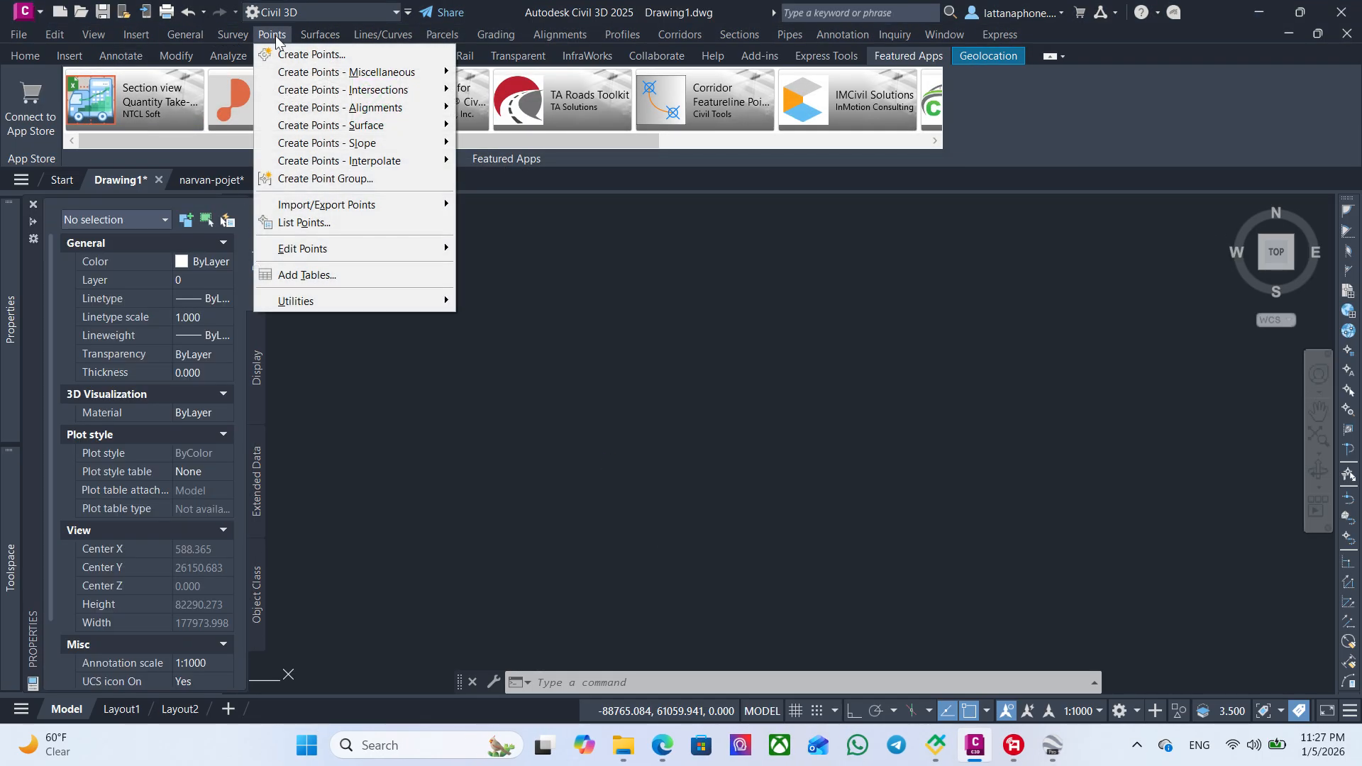
{"action": "mouse_move", "coordinate": [376, 206]}
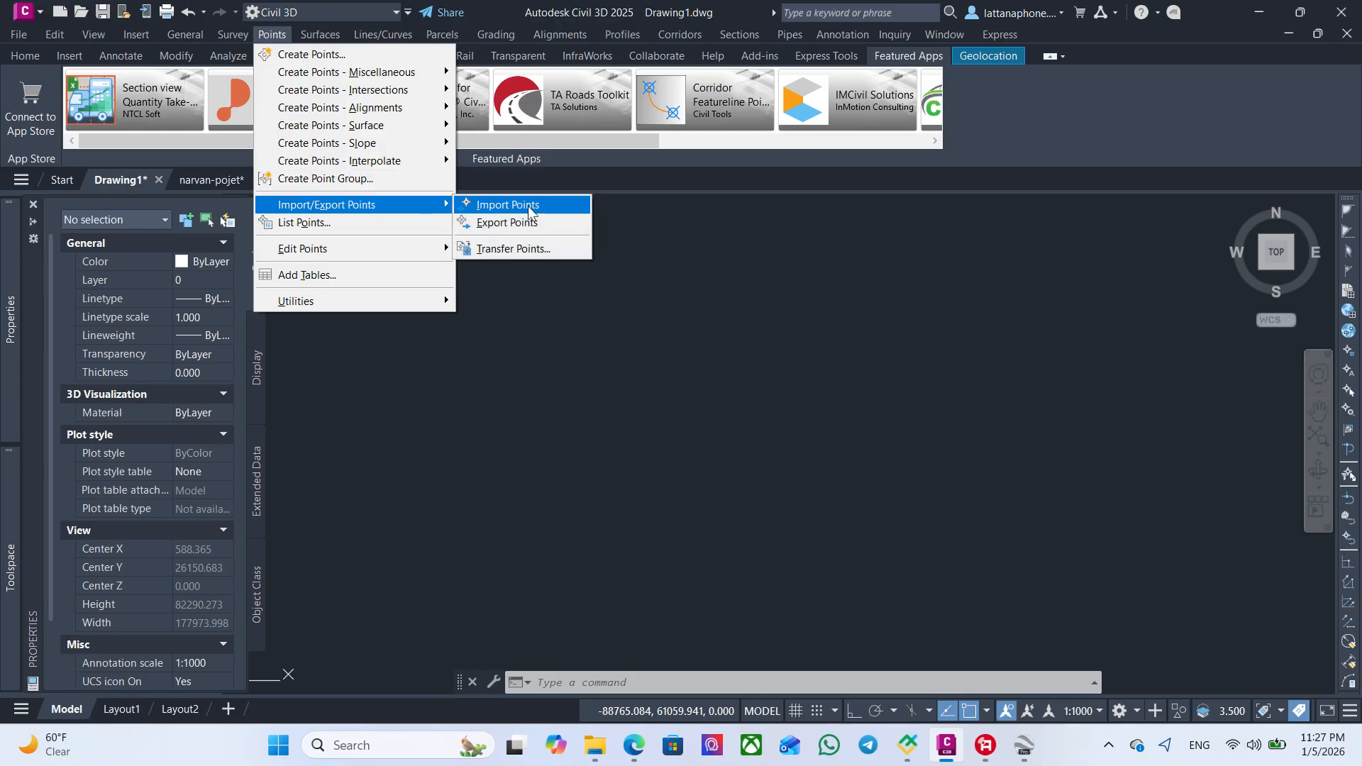
{"action": "left_click", "coordinate": [508, 205]}
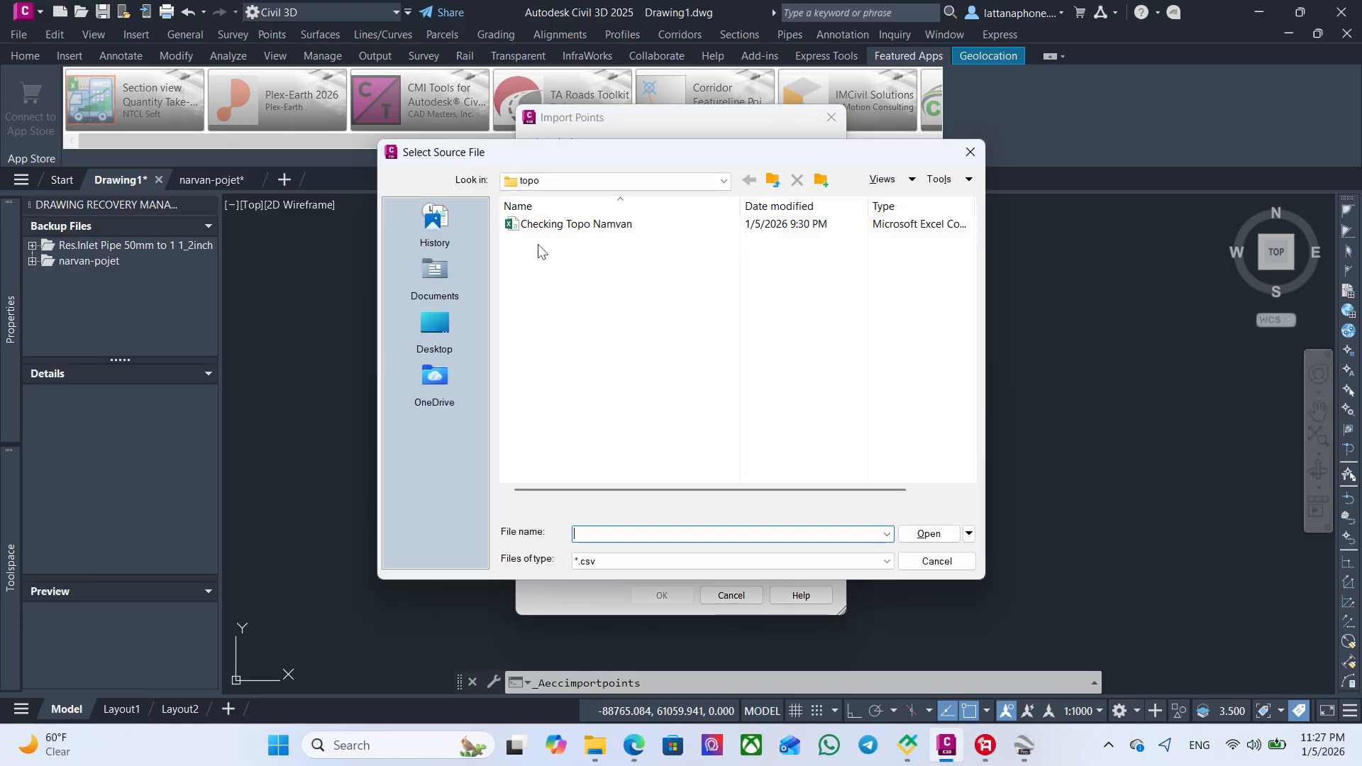
{"action": "left_click", "coordinate": [551, 229]}
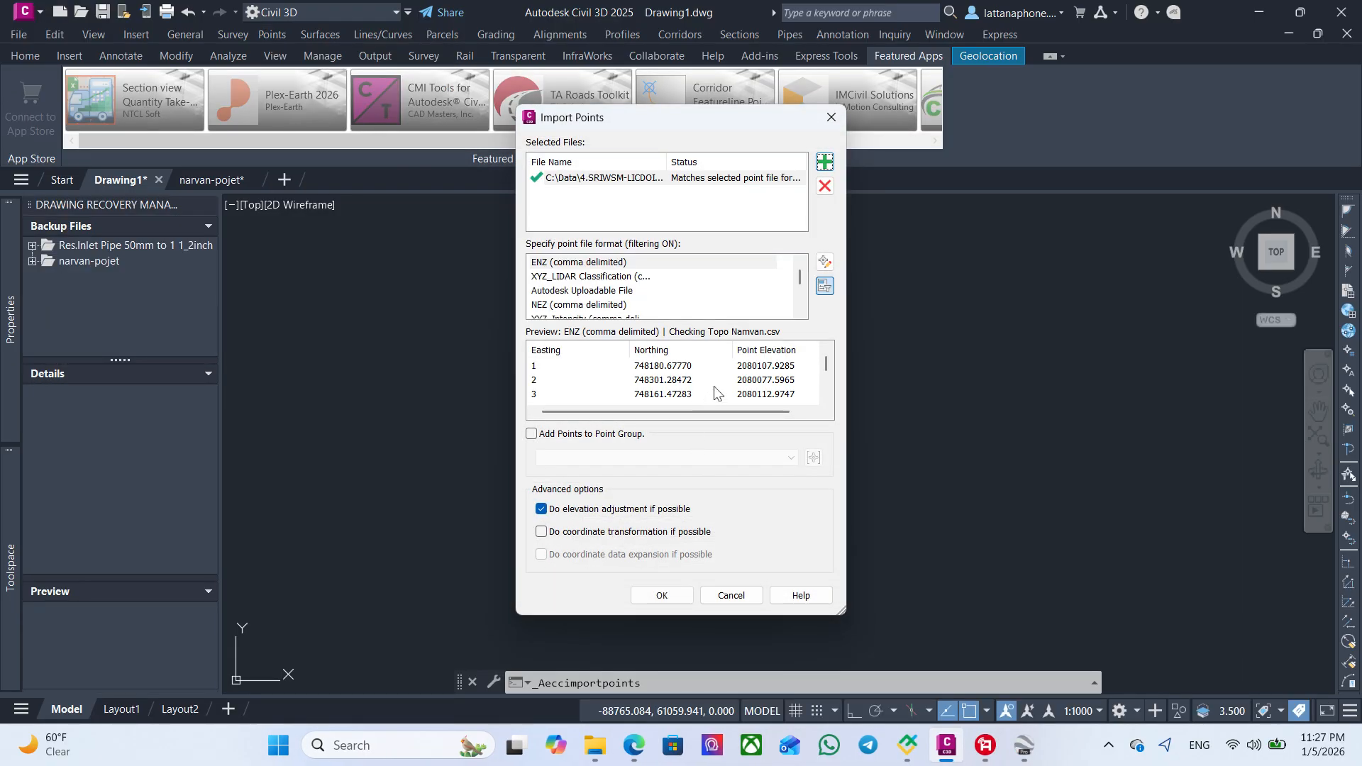
{"action": "scroll", "coordinate": [597, 287], "scroll_direction": "down", "scroll_amount": 1}
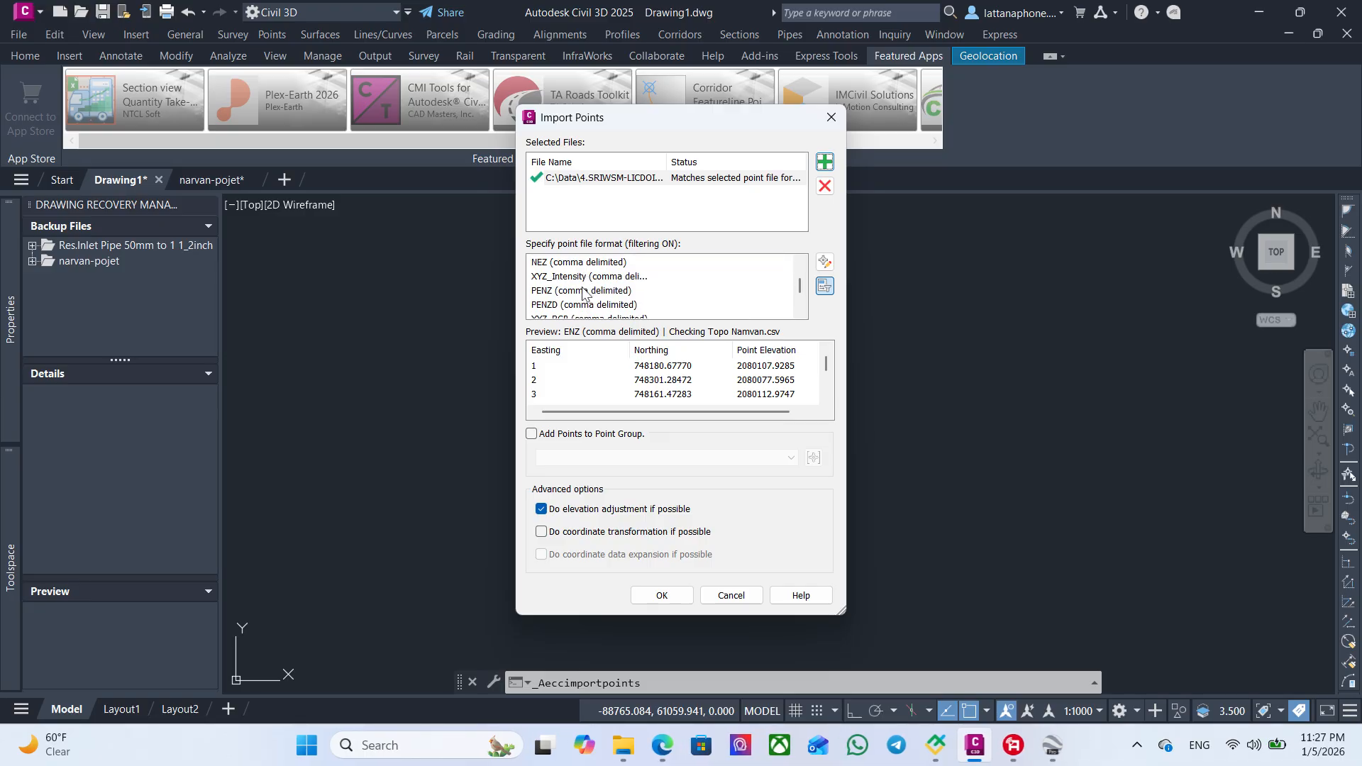
{"action": "left_click", "coordinate": [545, 306]}
{"action": "left_click", "coordinate": [690, 597]}
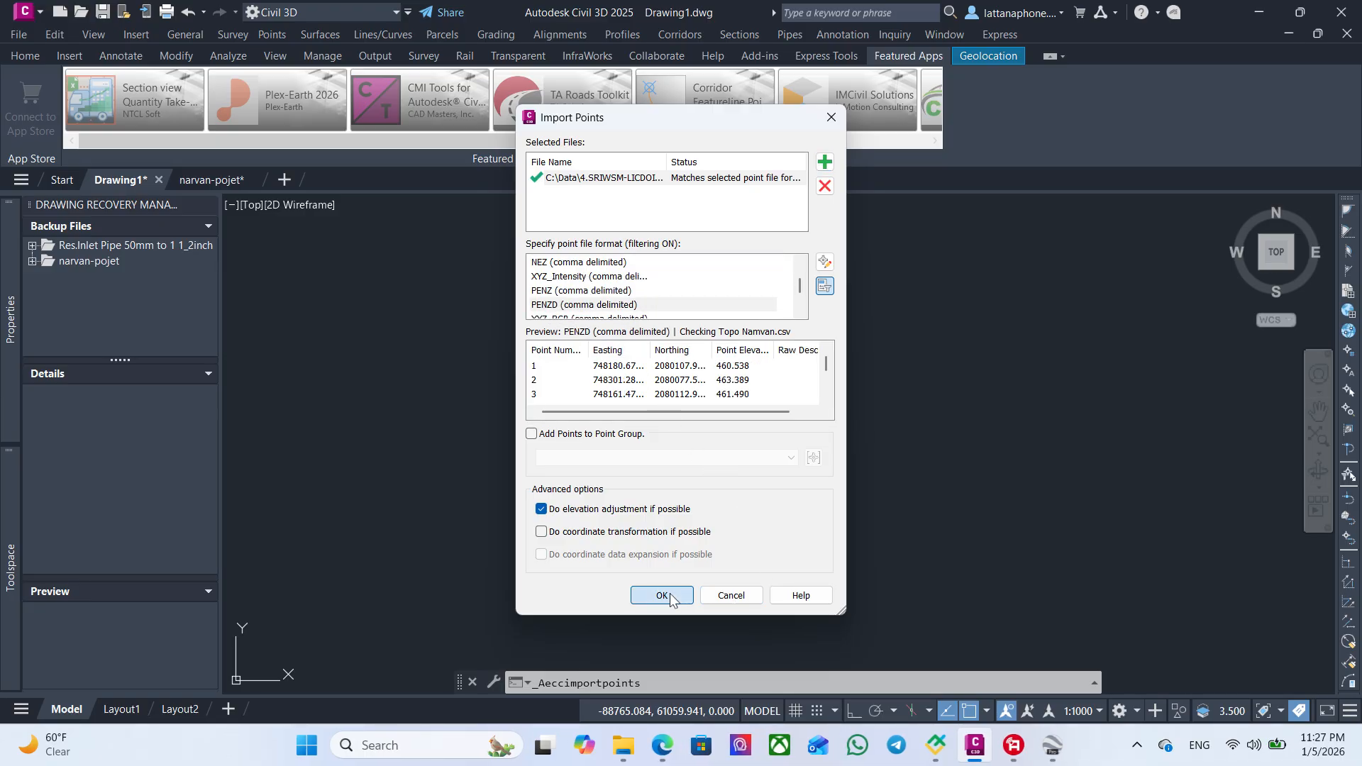
- Delete the outlying group of COGO points 353 to 358, north of the main point cloud, through the point editor
{"action": "type", "text": "z"}
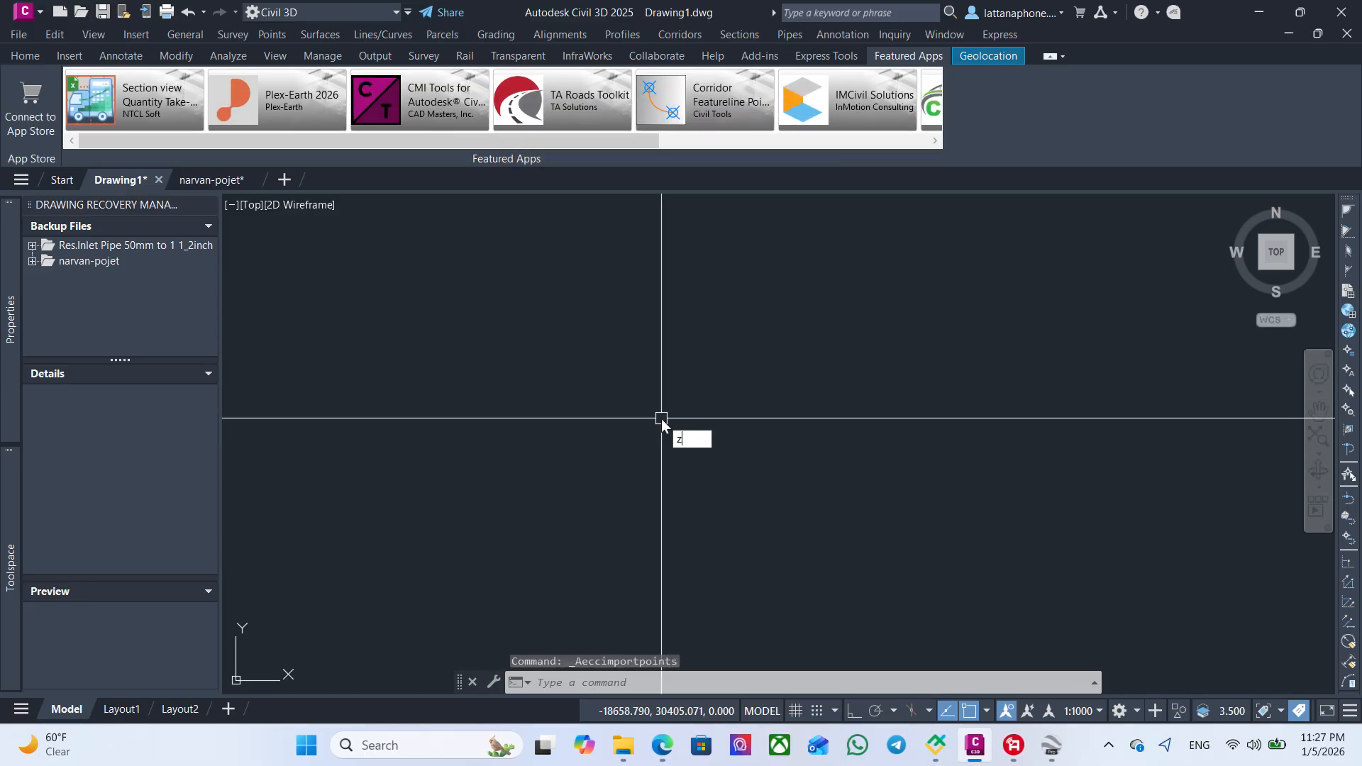
{"action": "type", "text": "e"}
{"action": "key", "text": "Return"}
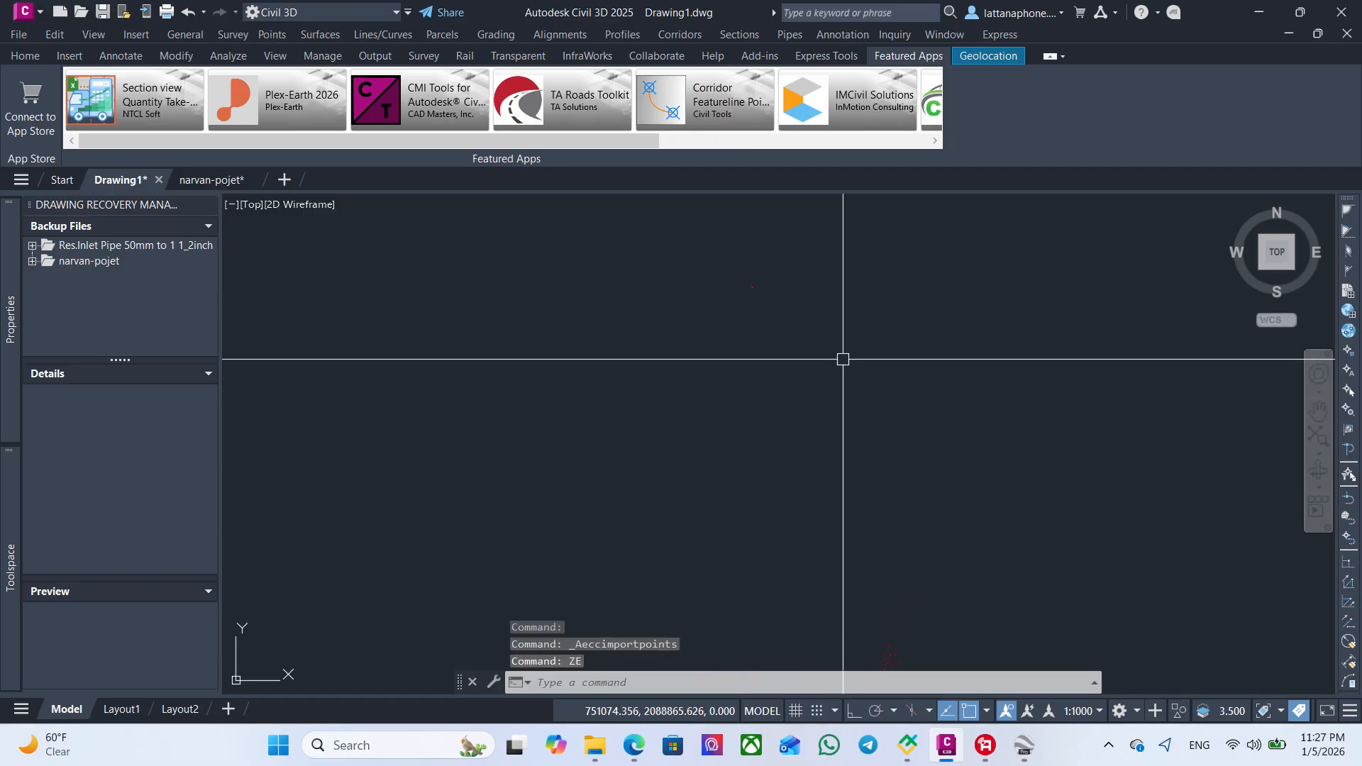
{"action": "left_click", "coordinate": [843, 359]}
{"action": "left_click", "coordinate": [660, 240]}
{"action": "right_click", "coordinate": [761, 277]}
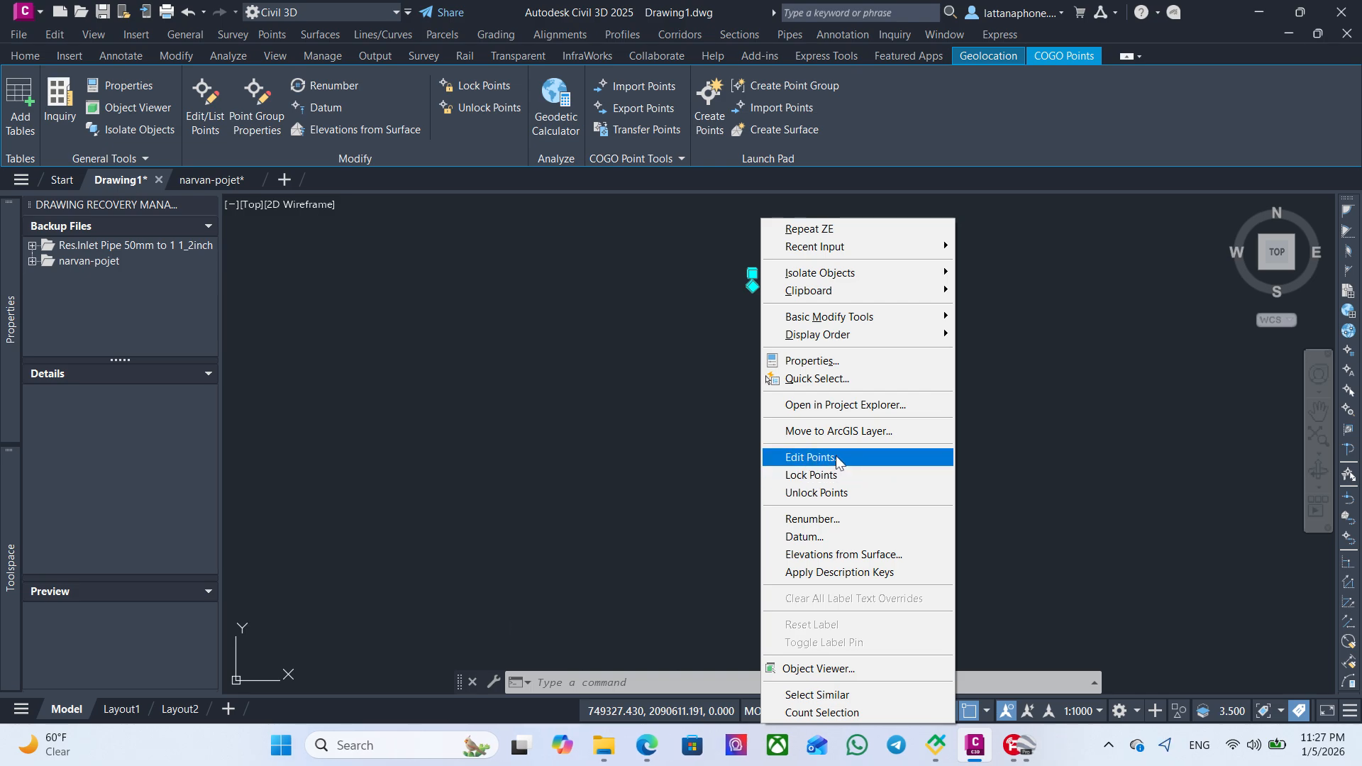
{"action": "left_click", "coordinate": [787, 457]}
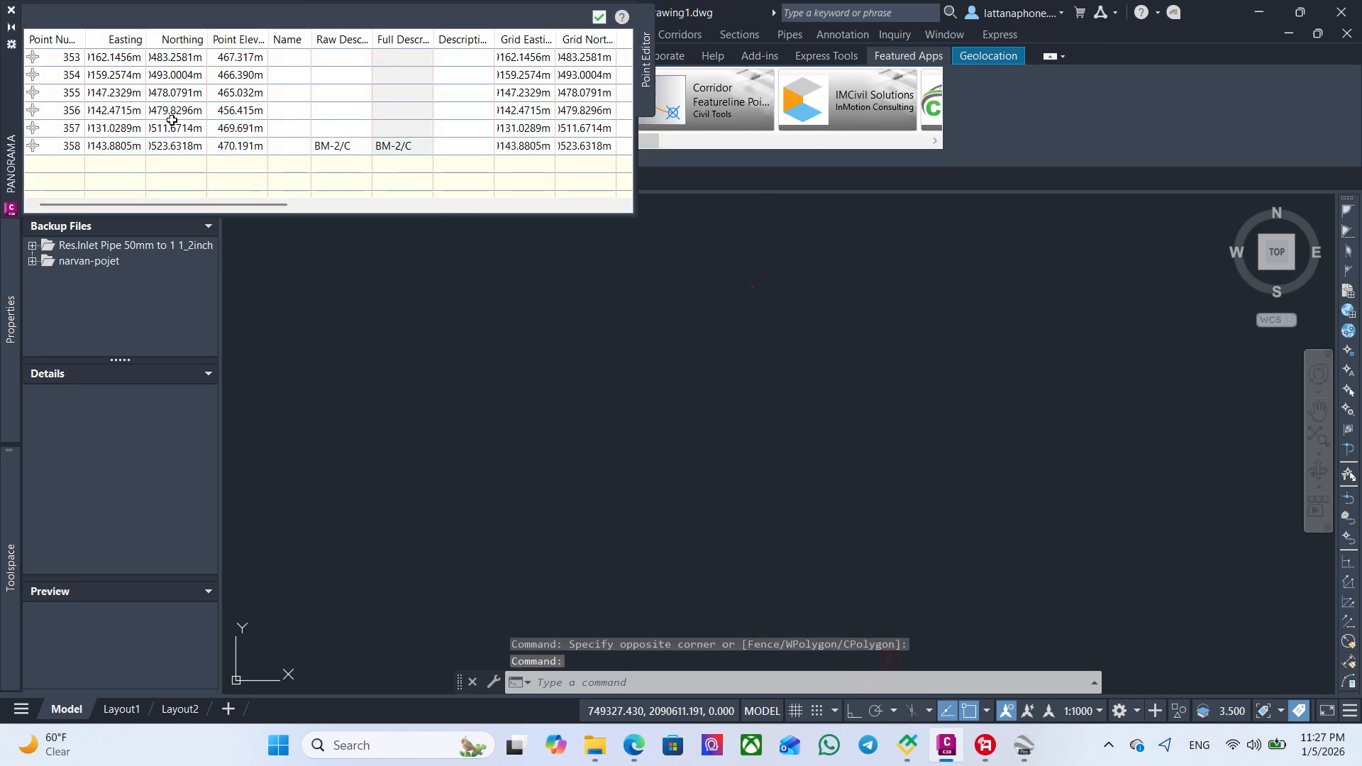
{"action": "left_click", "coordinate": [106, 133]}
{"action": "key", "text": "ctrl+a"}
{"action": "right_click", "coordinate": [108, 133]}
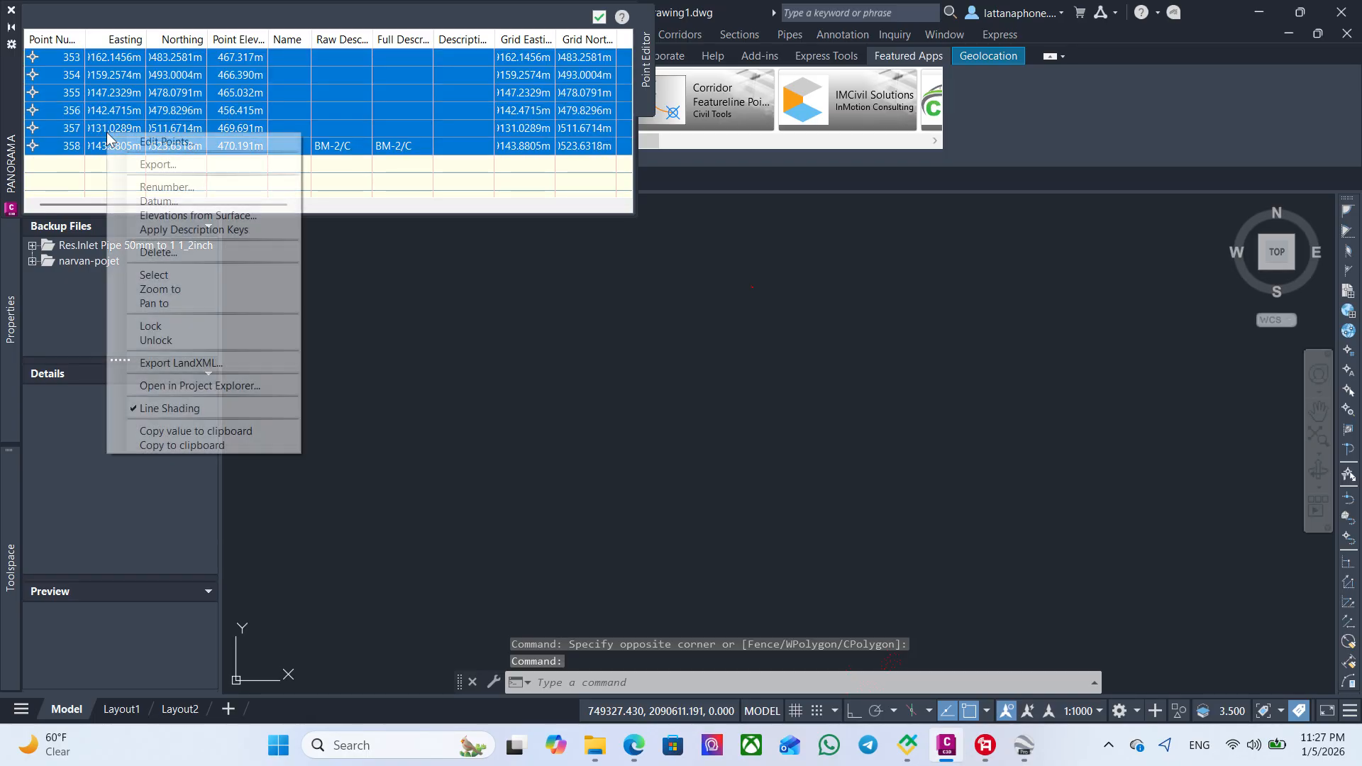
{"action": "left_click", "coordinate": [158, 252]}
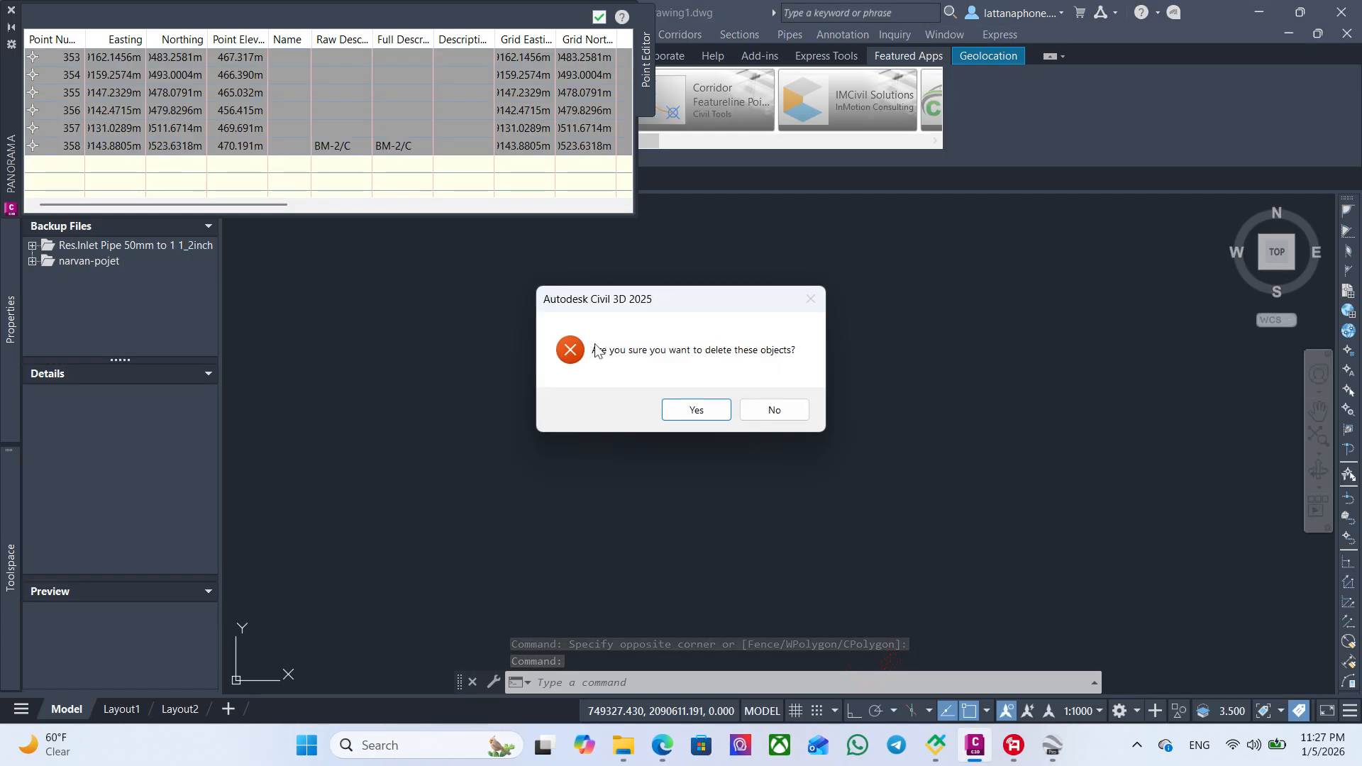
{"action": "left_click", "coordinate": [688, 410]}
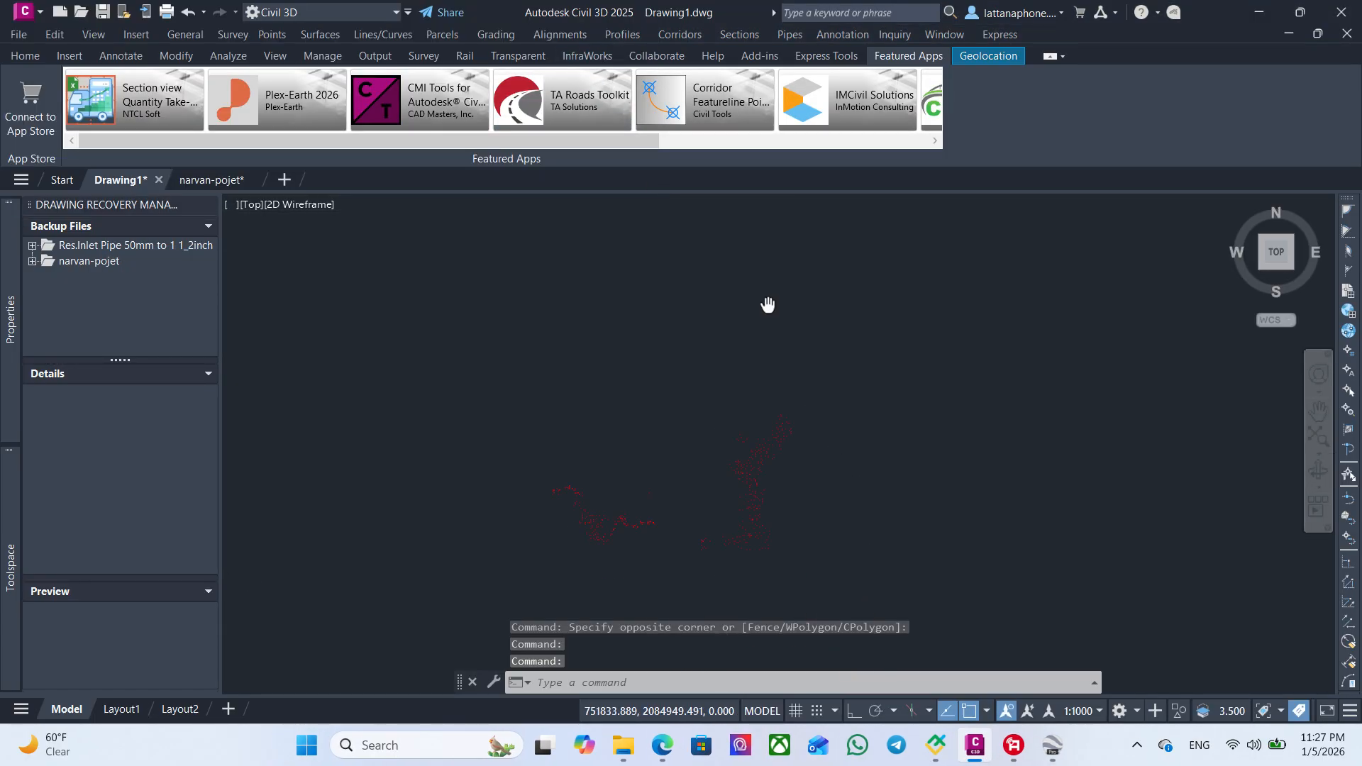
- Paste the copied narvan-pojet linework into Drawing1 at its original coordinates
{"action": "type", "text": "zr"}
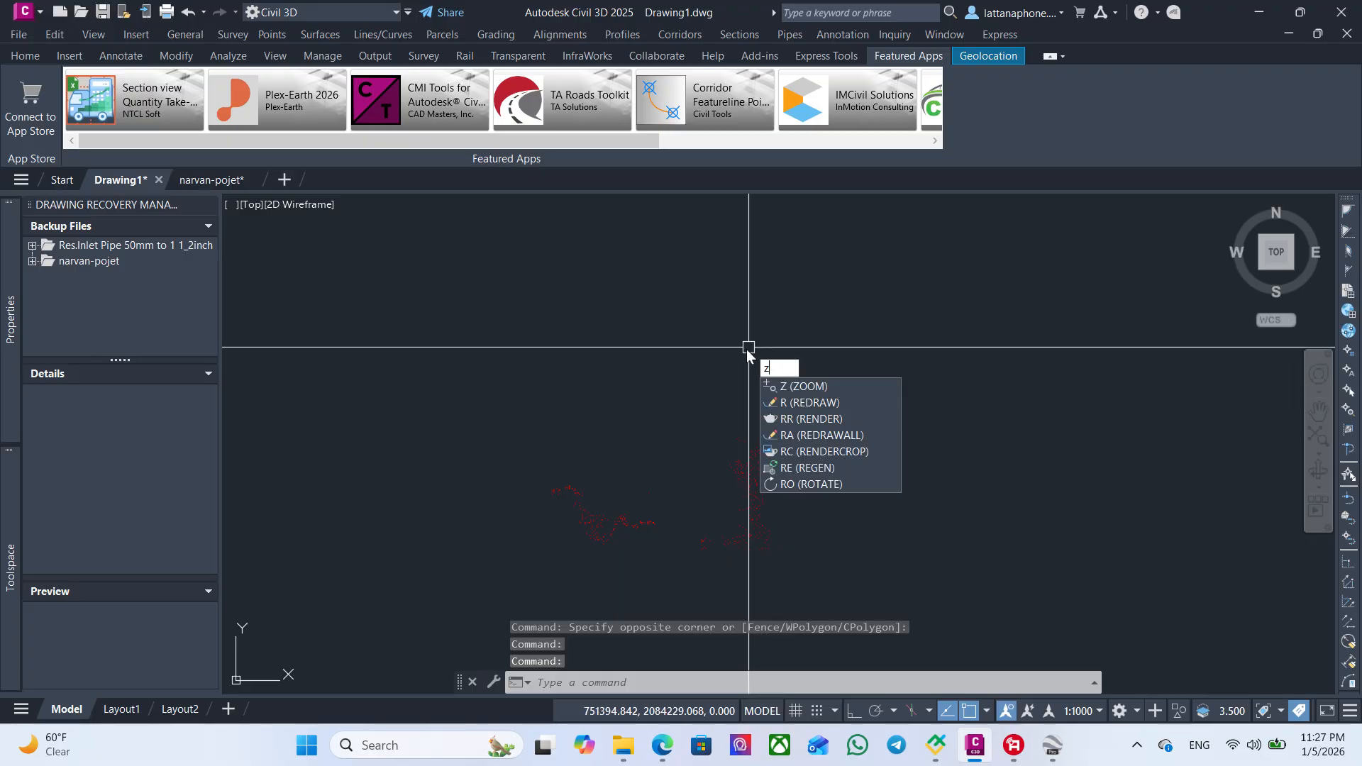
{"action": "key", "text": "BackSpace"}
{"action": "type", "text": "e"}
{"action": "key", "text": "Return"}
{"action": "middle_click_drag", "start_coordinate": [739, 411], "coordinate": [636, 348]}
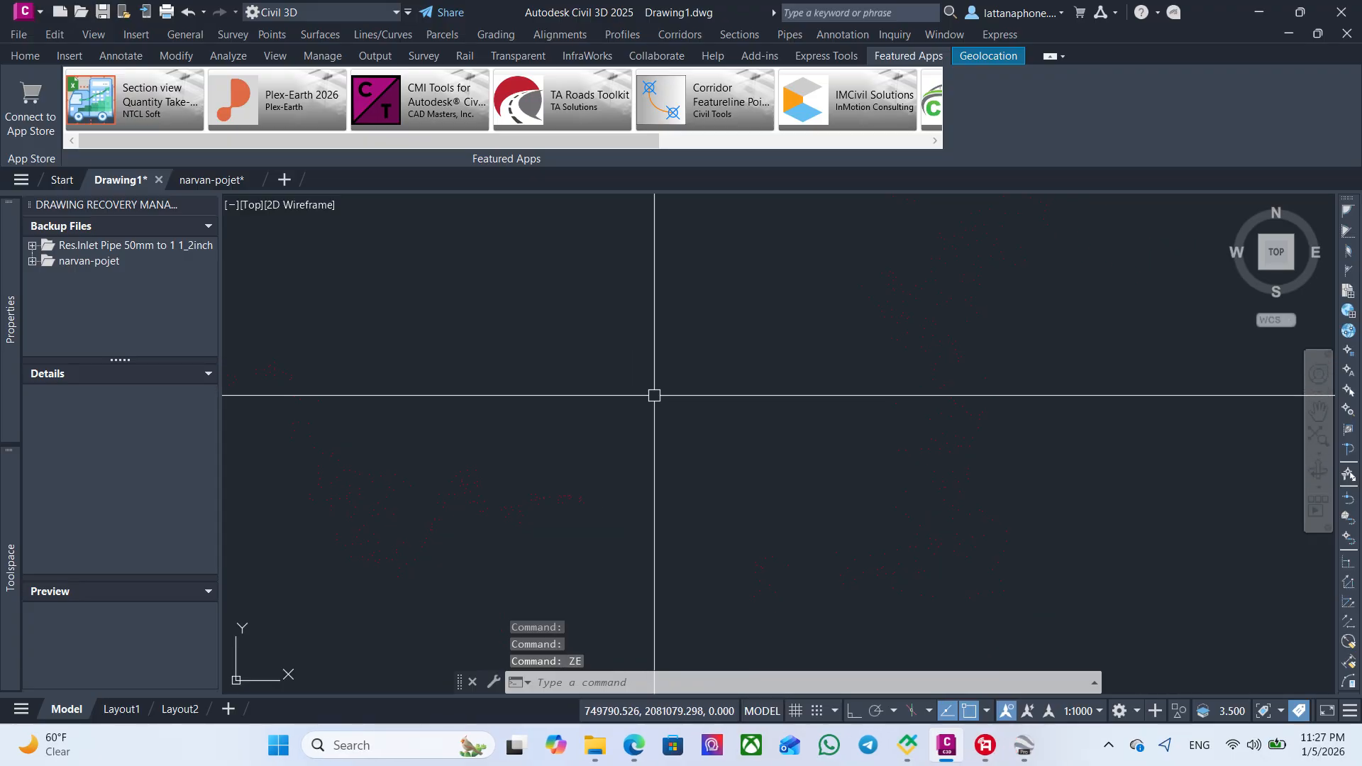
{"action": "scroll", "coordinate": [682, 406], "scroll_direction": "down", "scroll_amount": 6}
{"action": "right_click", "coordinate": [827, 399]}
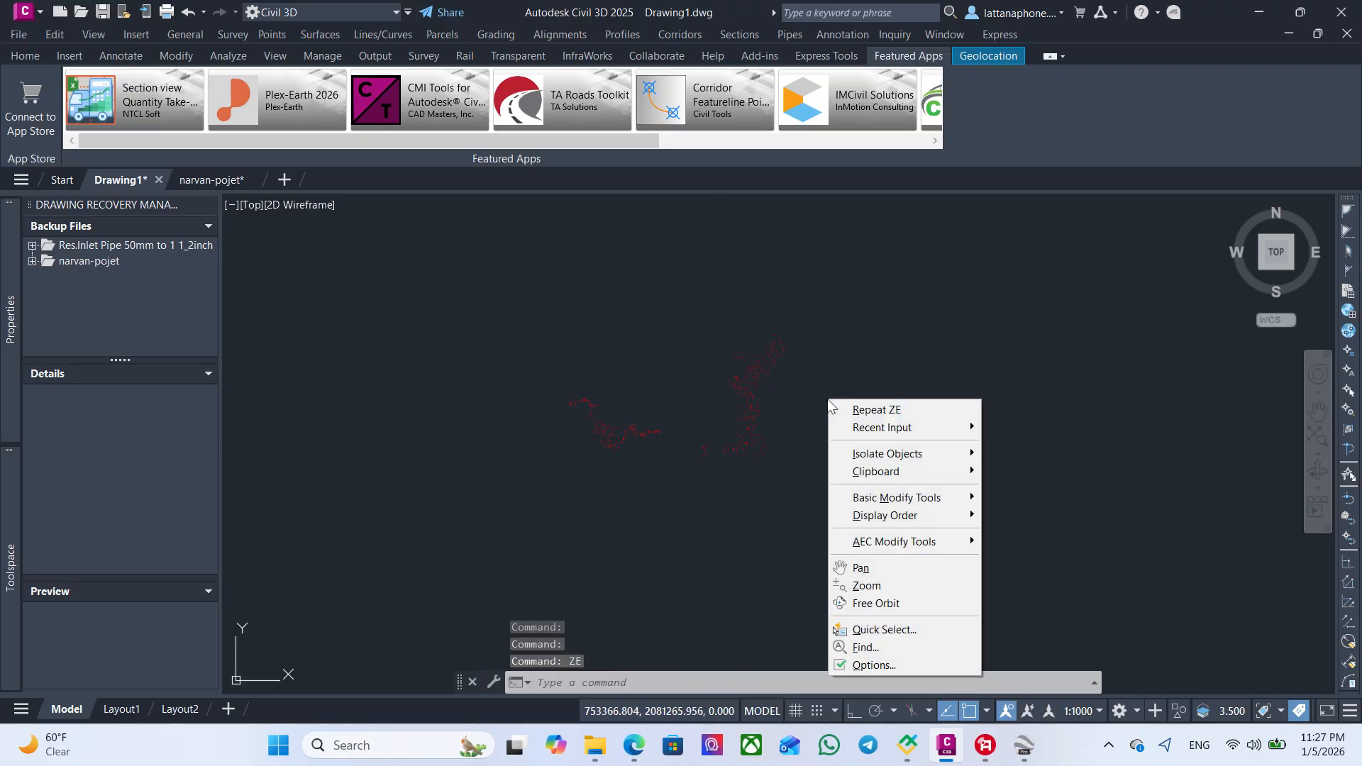
{"action": "mouse_move", "coordinate": [923, 471]}
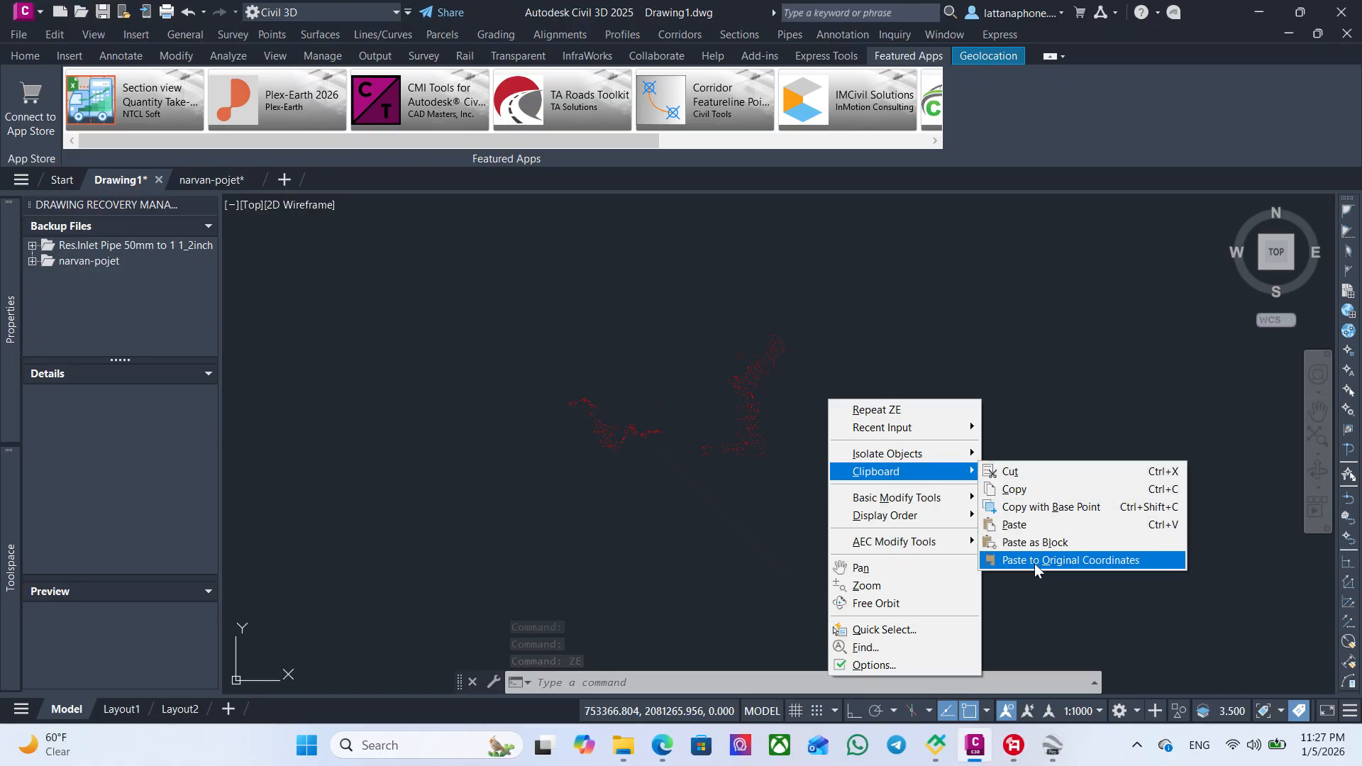
{"action": "left_click", "coordinate": [1074, 563]}
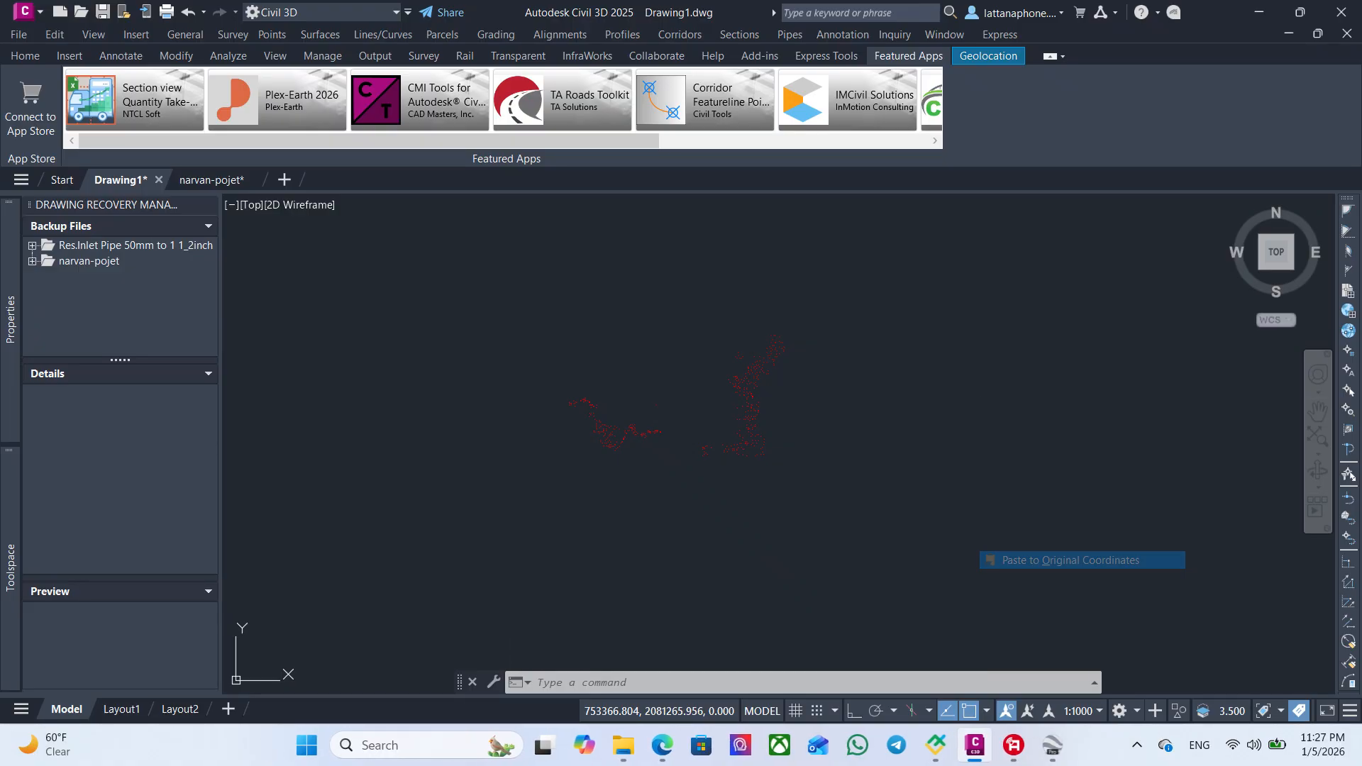
- Compare the location of the pasted linework with that of the imported survey points across Drawing1
{"action": "type", "text": "ze"}
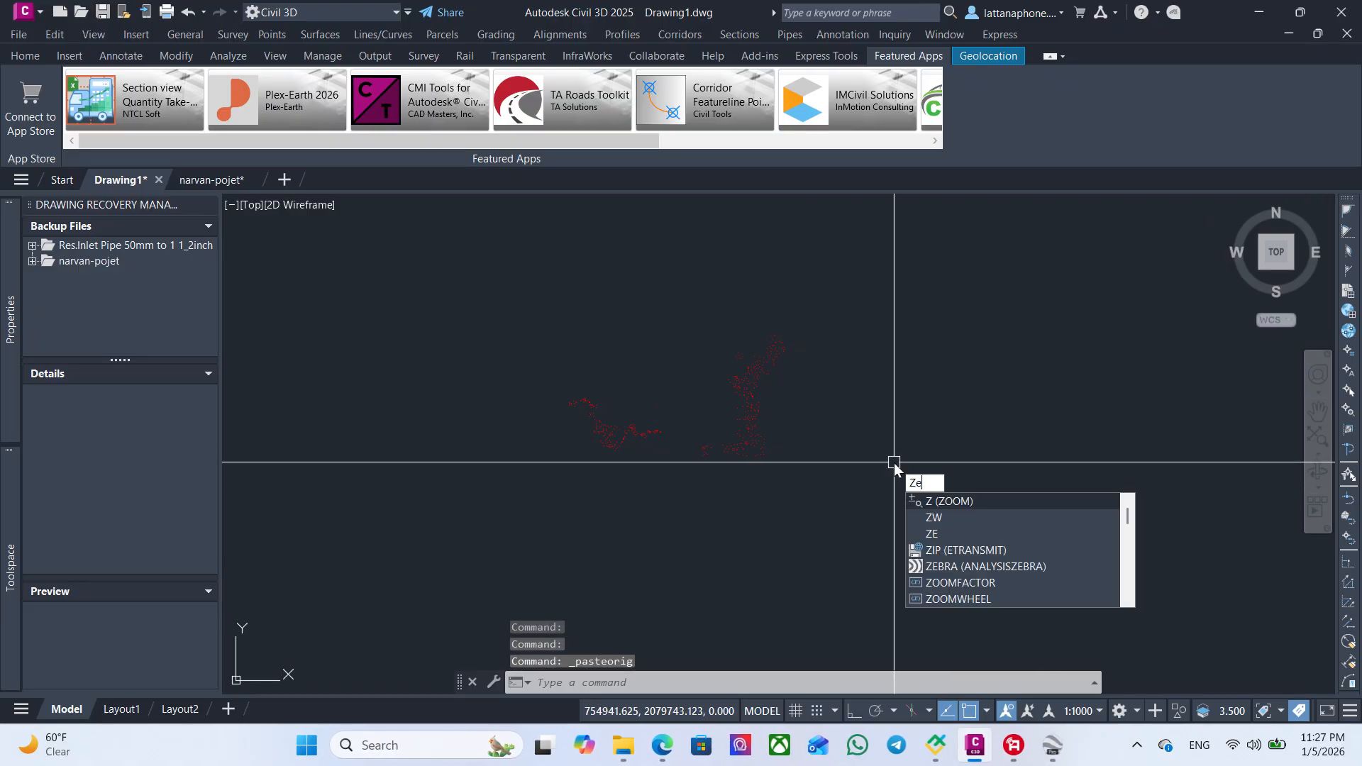
{"action": "key", "text": "Return"}
{"action": "middle_click_drag", "start_coordinate": [715, 470], "coordinate": [696, 469]}
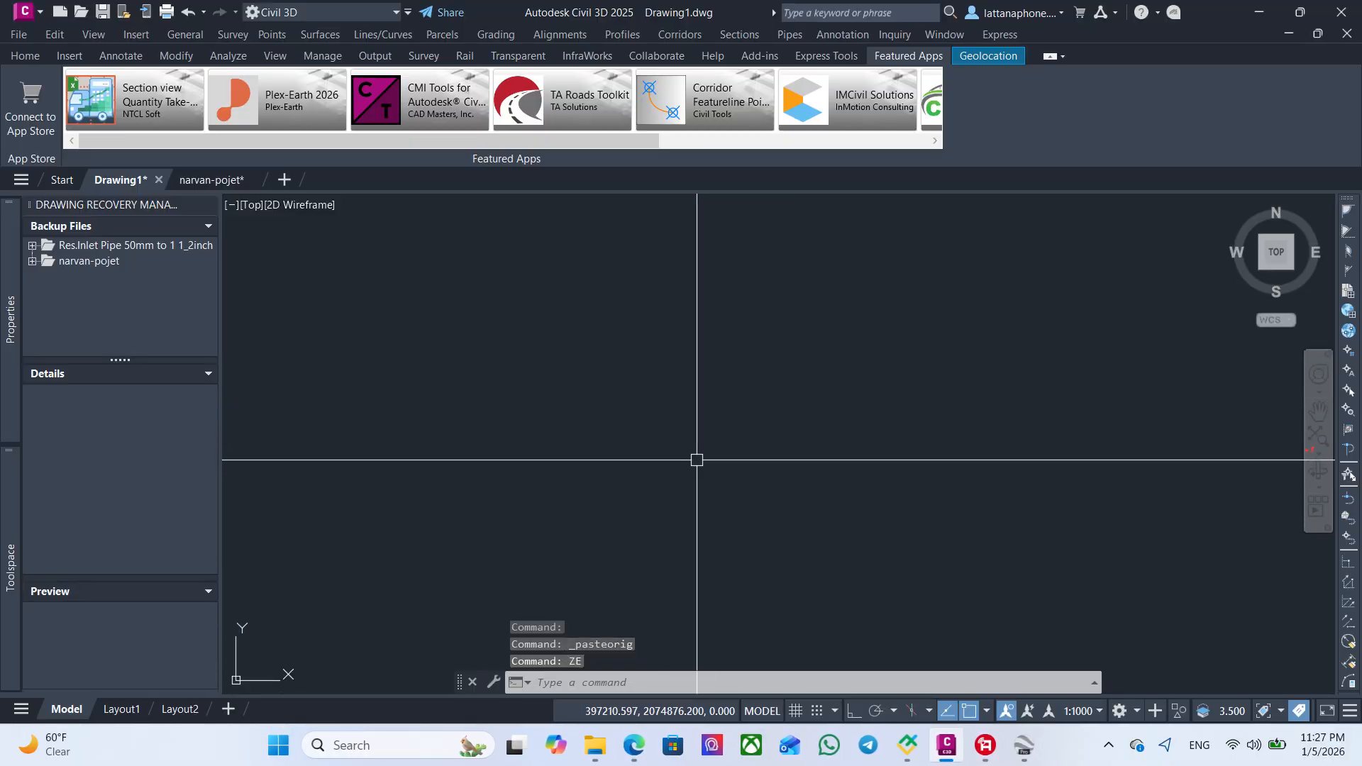
{"action": "scroll", "coordinate": [705, 462], "scroll_direction": "down", "scroll_amount": 5}
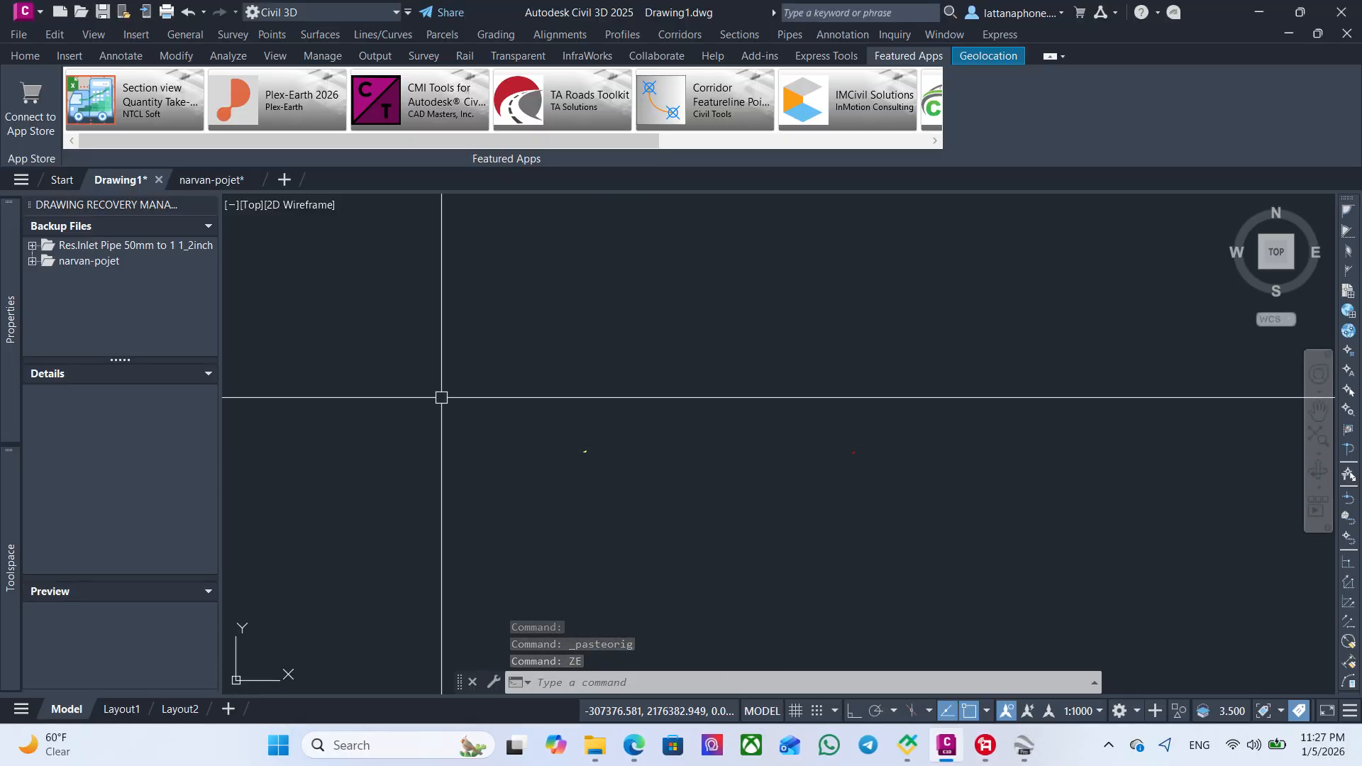
{"action": "scroll", "coordinate": [663, 523], "scroll_direction": "up", "scroll_amount": 8}
{"action": "scroll", "coordinate": [573, 521], "scroll_direction": "down", "scroll_amount": 10}
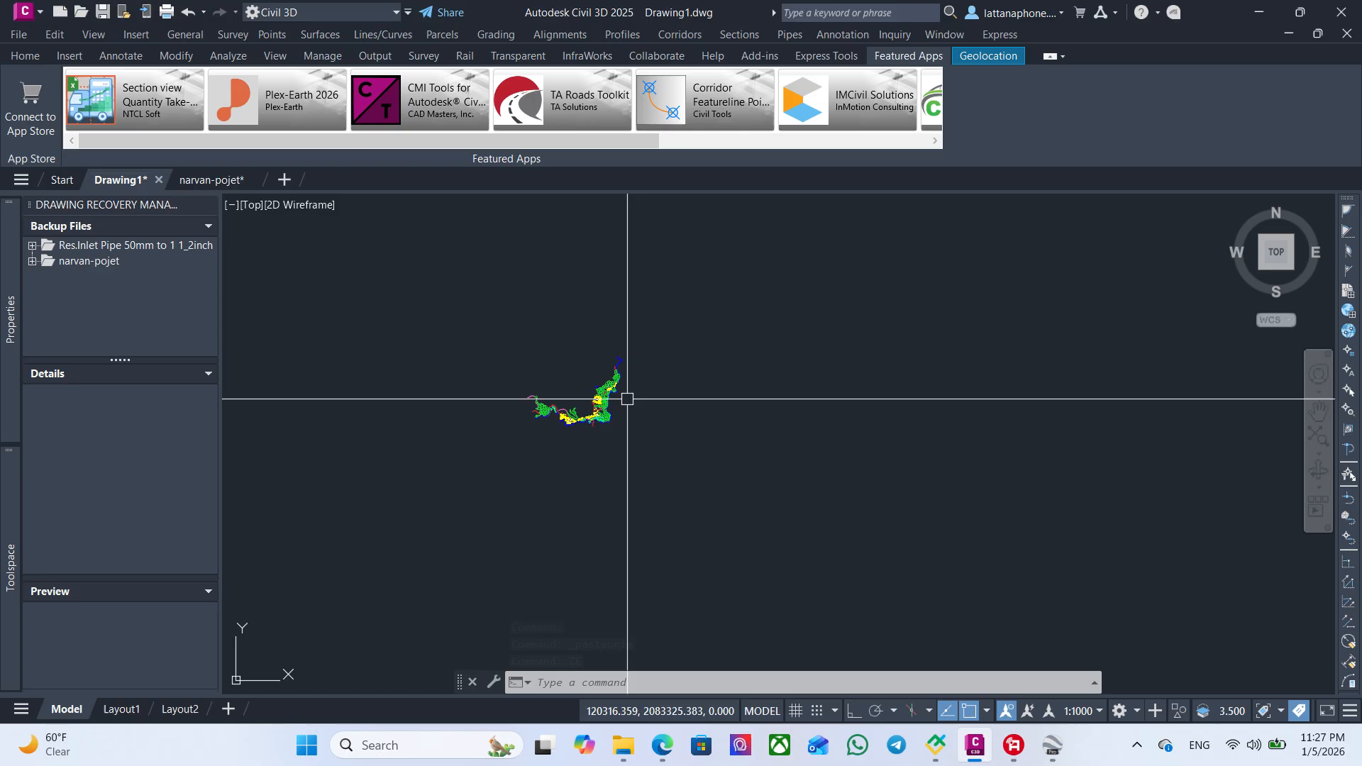
{"action": "left_click", "coordinate": [607, 506]}
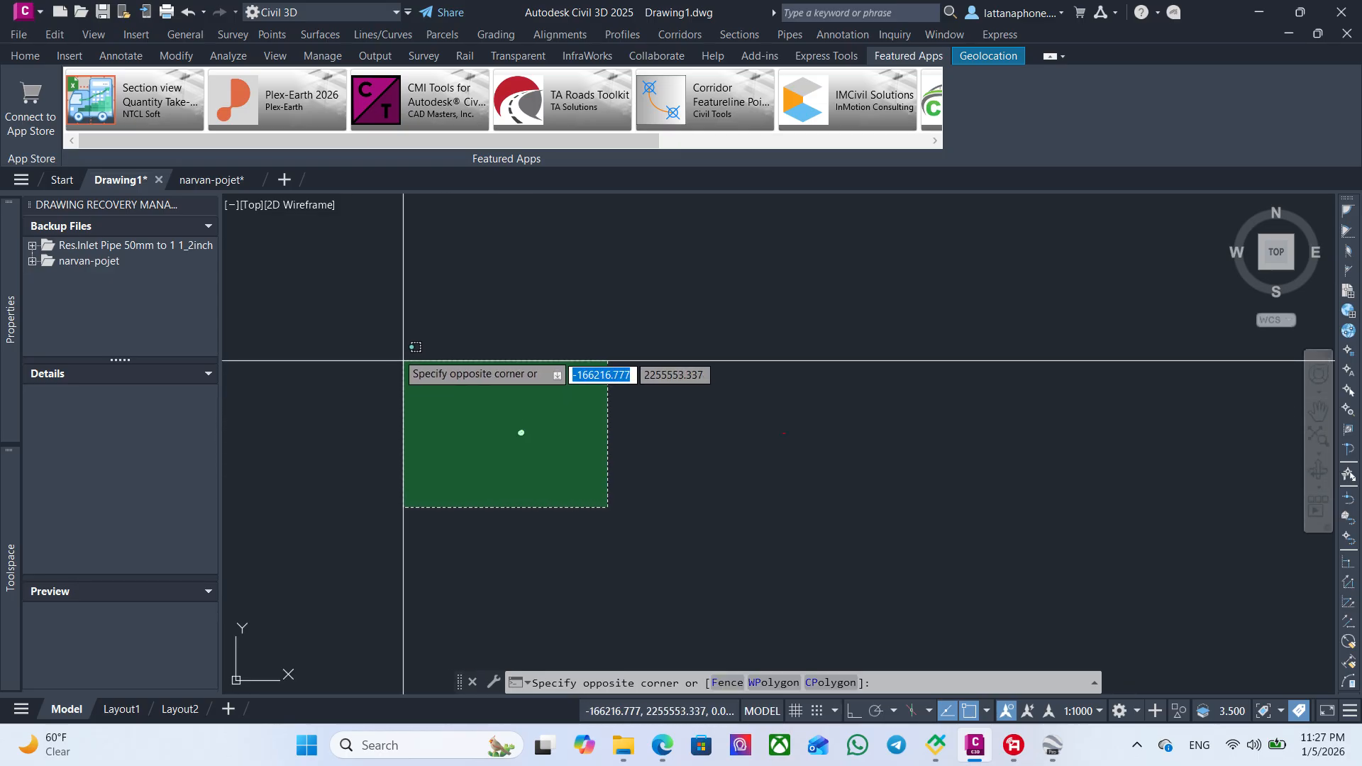
{"action": "left_click", "coordinate": [543, 409]}
{"action": "scroll", "coordinate": [768, 434], "scroll_direction": "up", "scroll_amount": 5}
{"action": "scroll", "coordinate": [971, 419], "scroll_direction": "up", "scroll_amount": 7}
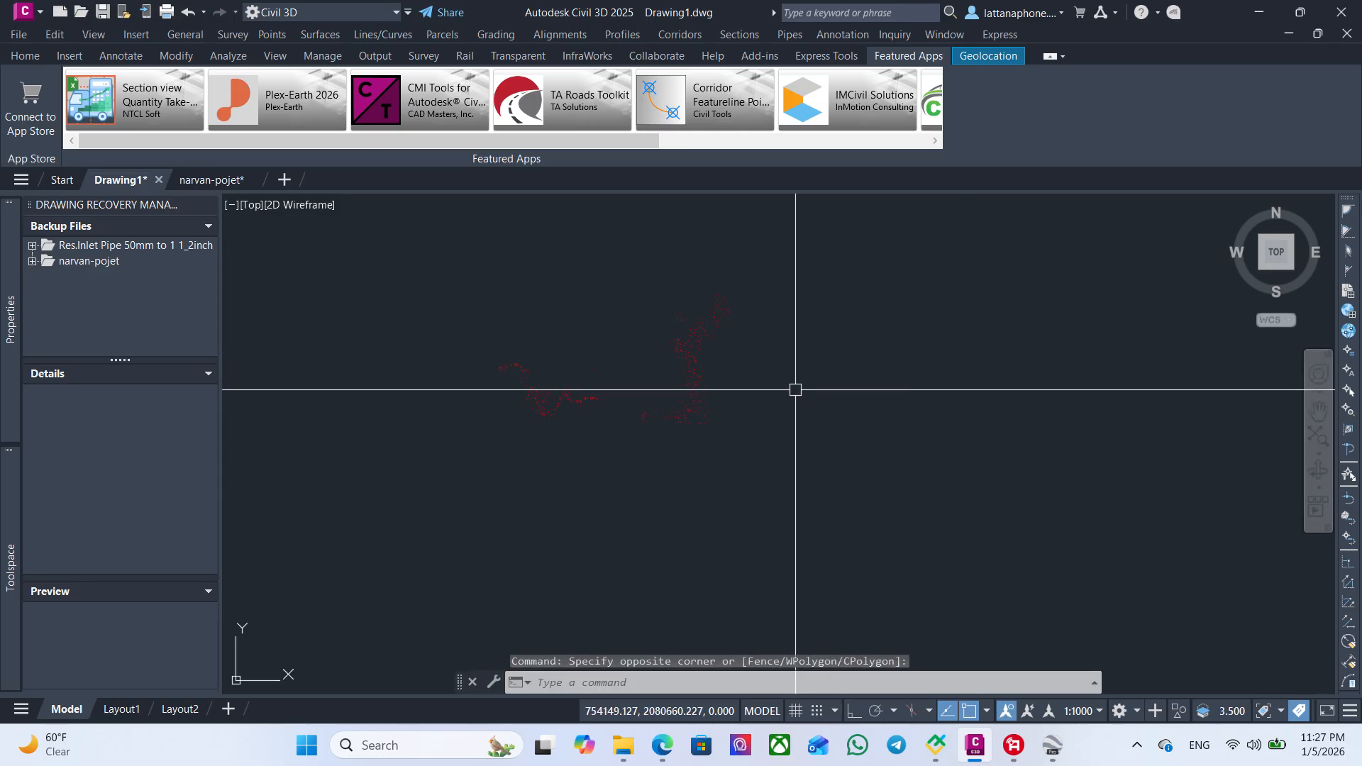
{"action": "scroll", "coordinate": [724, 386], "scroll_direction": "up", "scroll_amount": 3}
{"action": "scroll", "coordinate": [973, 421], "scroll_direction": "down", "scroll_amount": 9}
{"action": "scroll", "coordinate": [793, 425], "scroll_direction": "down", "scroll_amount": 3}
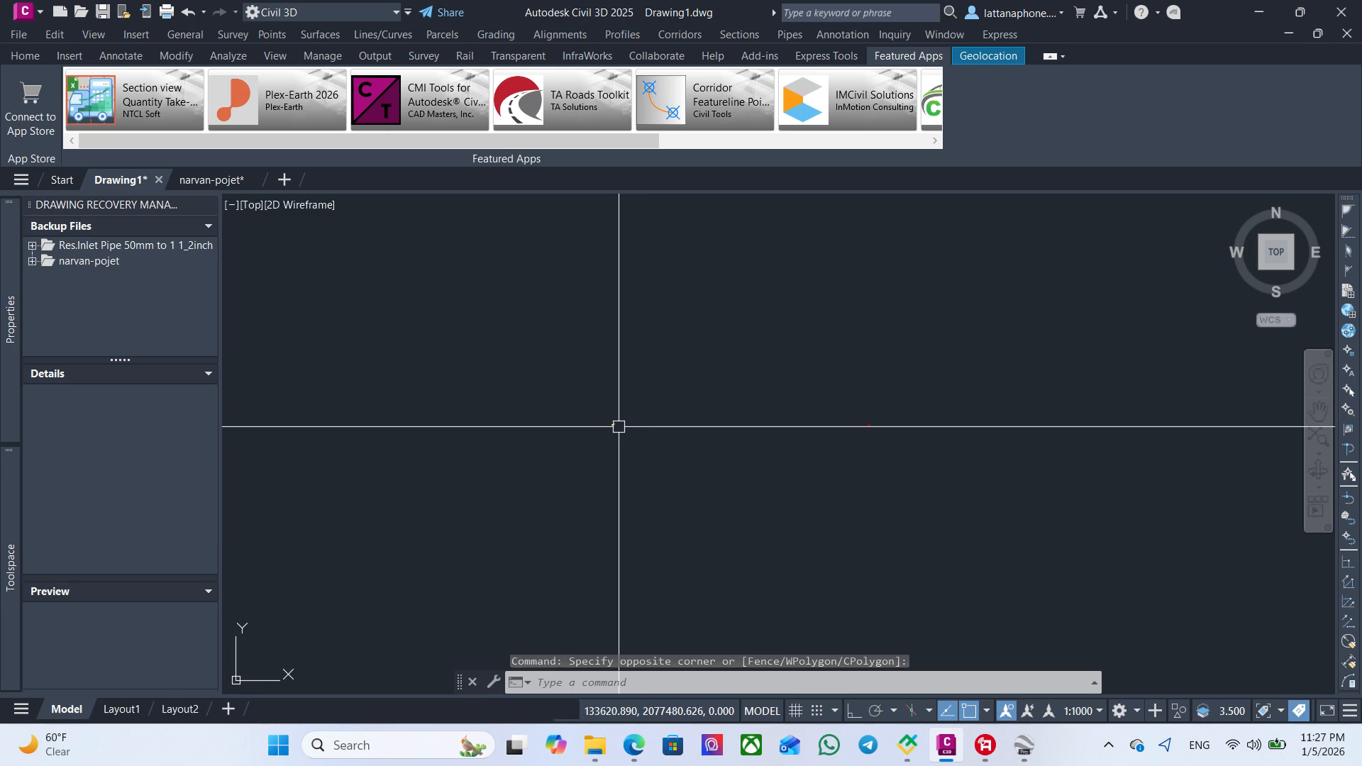
{"action": "scroll", "coordinate": [541, 426], "scroll_direction": "up", "scroll_amount": 8}
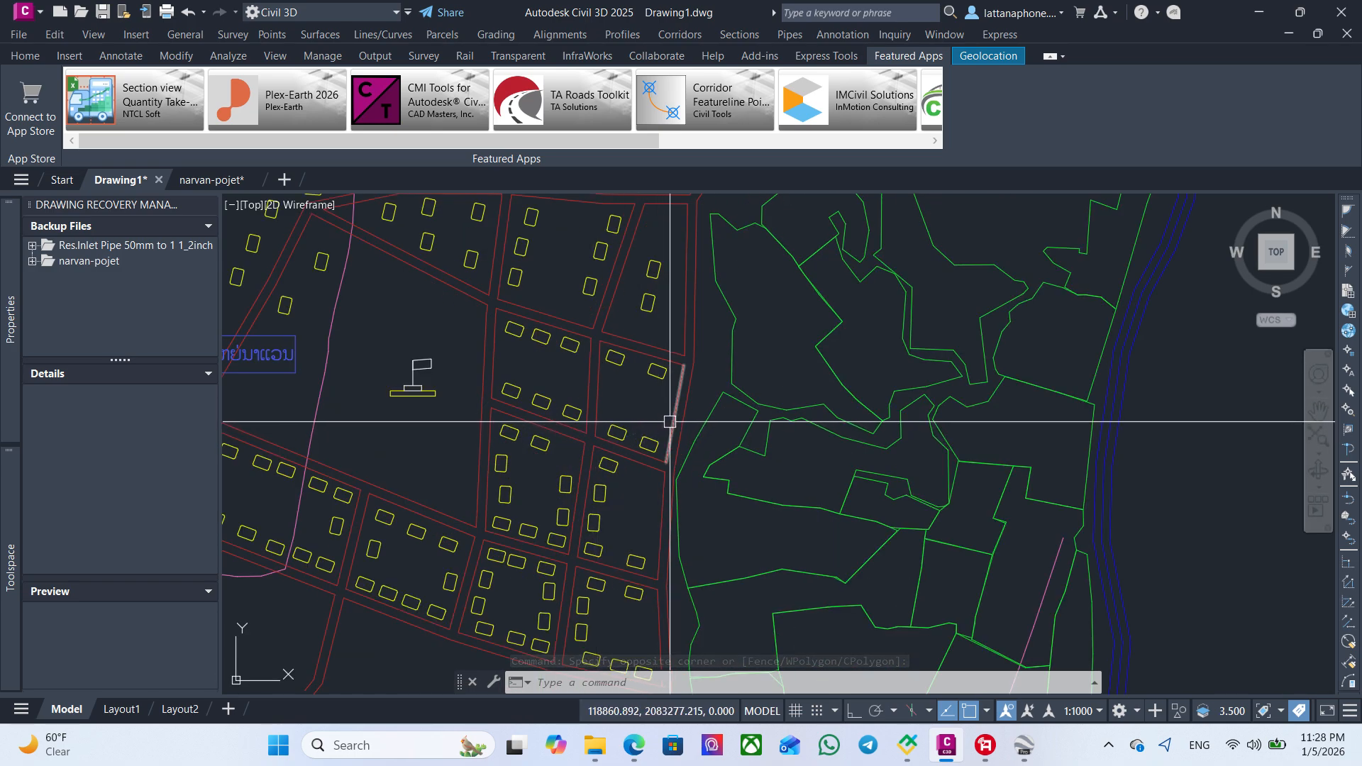
- Erase all the pasted linework from Drawing1, keeping the imported survey points
{"action": "scroll", "coordinate": [667, 423], "scroll_direction": "down", "scroll_amount": 8}
{"action": "left_click", "coordinate": [772, 482]}
{"action": "left_click", "coordinate": [472, 323]}
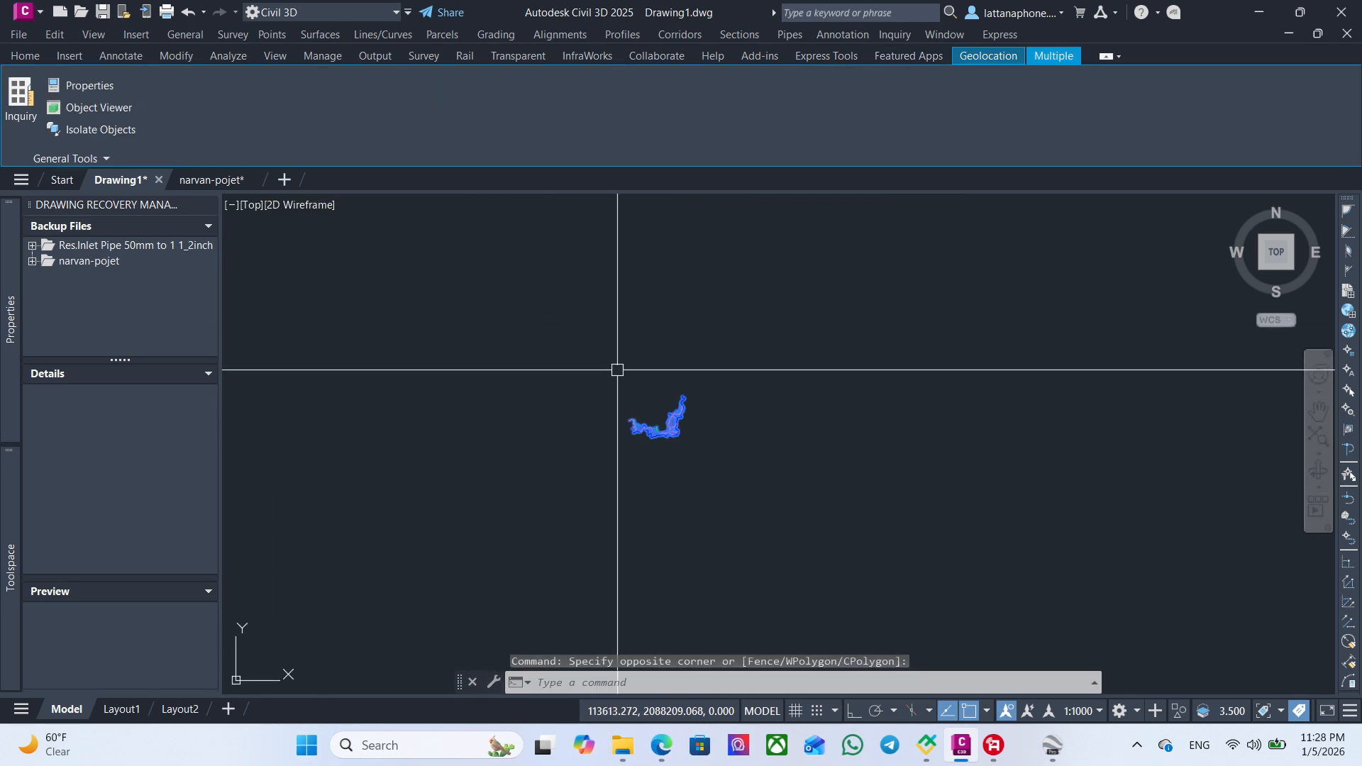
{"action": "key", "text": "Delete"}
{"action": "type", "text": "ZE"}
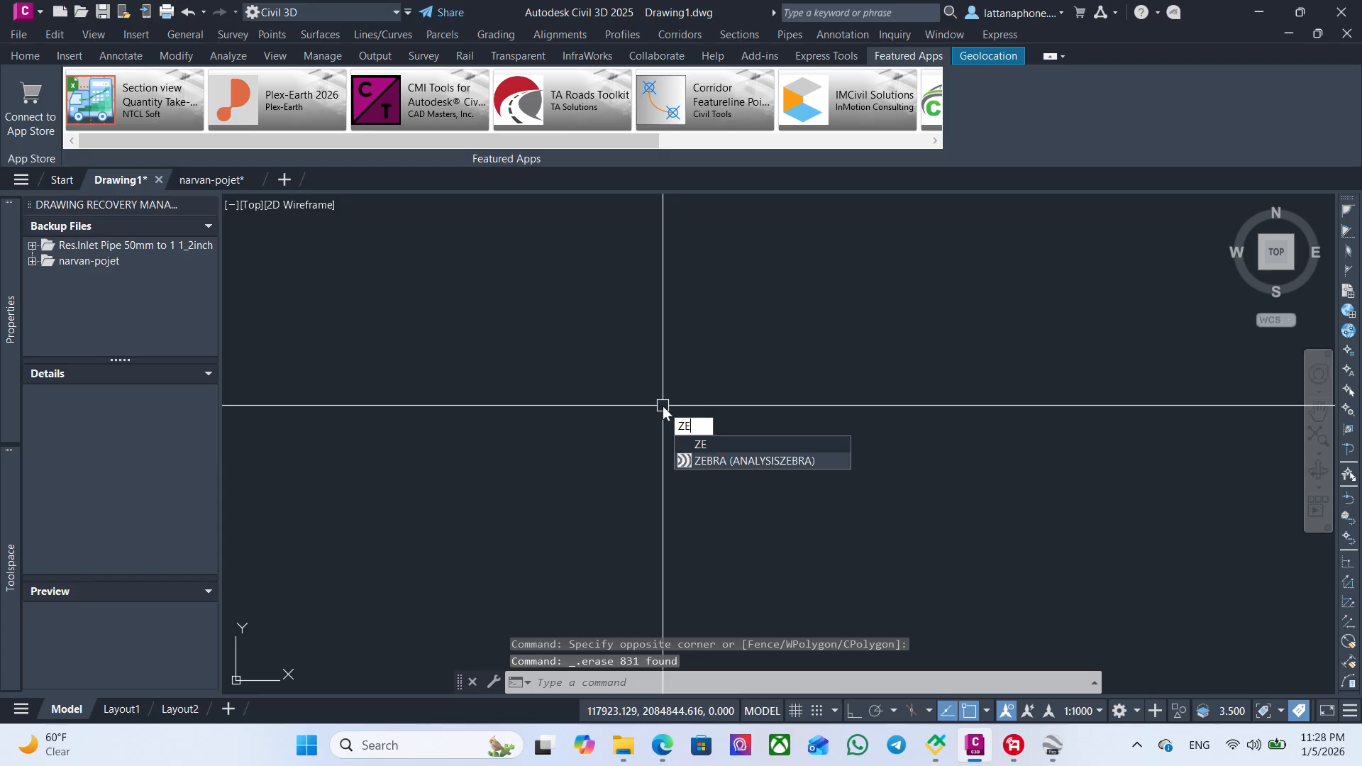
{"action": "key", "text": "Return"}
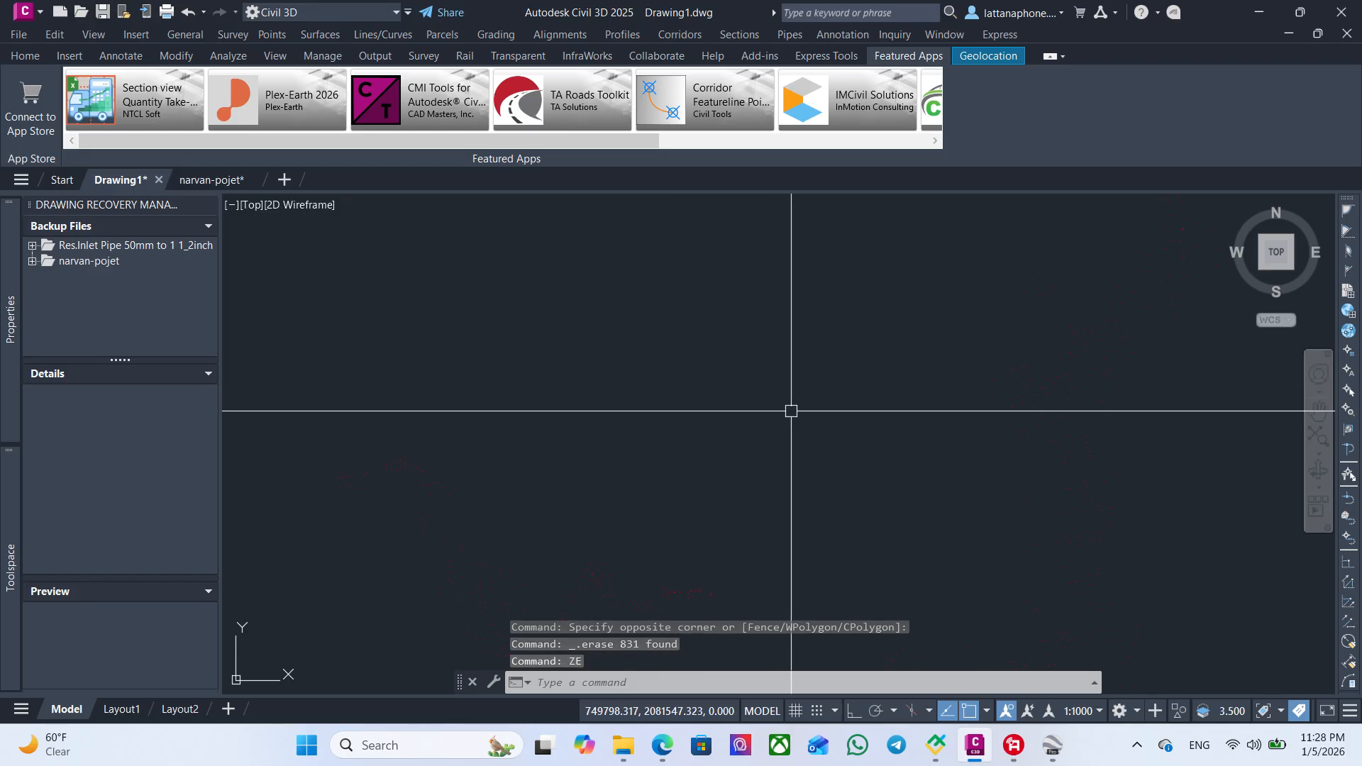
{"action": "middle_click_drag", "start_coordinate": [850, 399], "coordinate": [735, 330]}
{"action": "scroll", "coordinate": [742, 331], "scroll_direction": "down", "scroll_amount": 2}
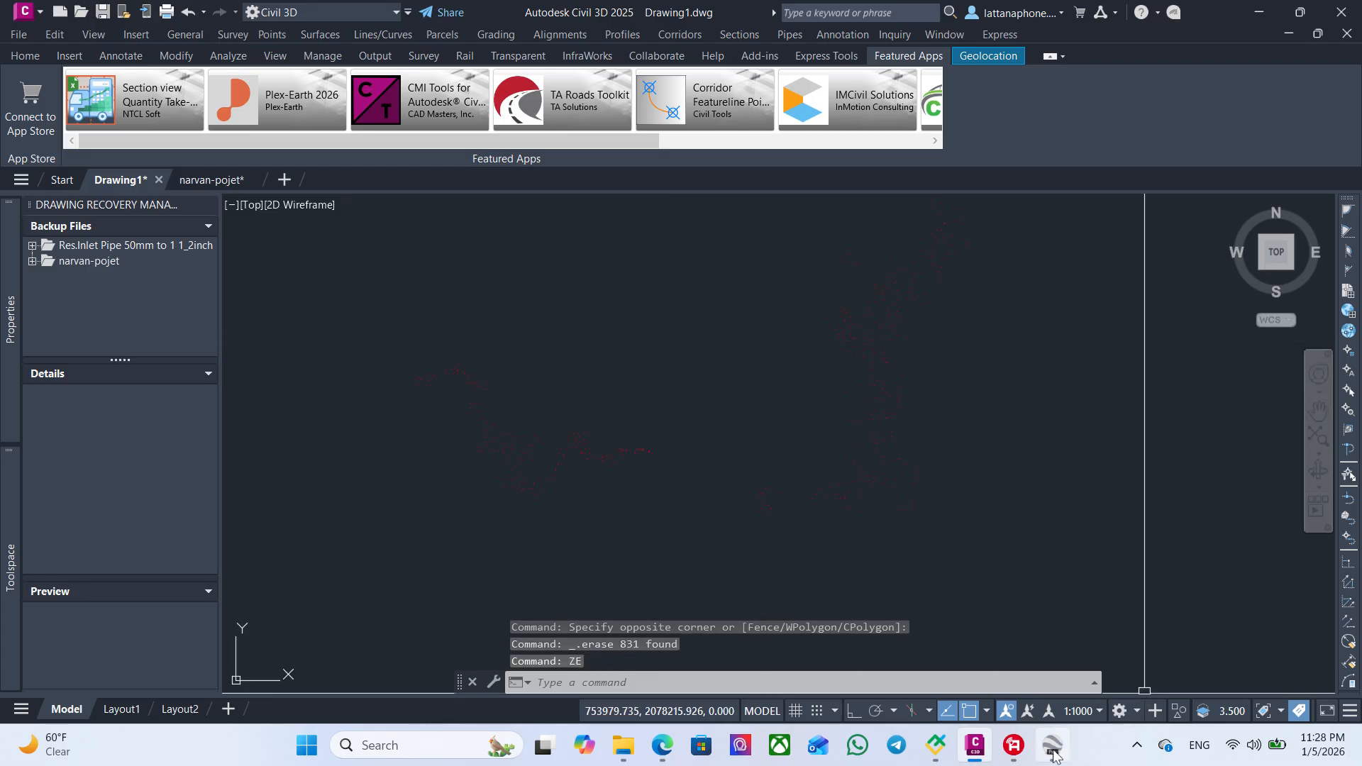
- Switch to the narvan-pojet drawing and examine how its linework sits on the satellite imagery
{"action": "mouse_move", "coordinate": [951, 752]}
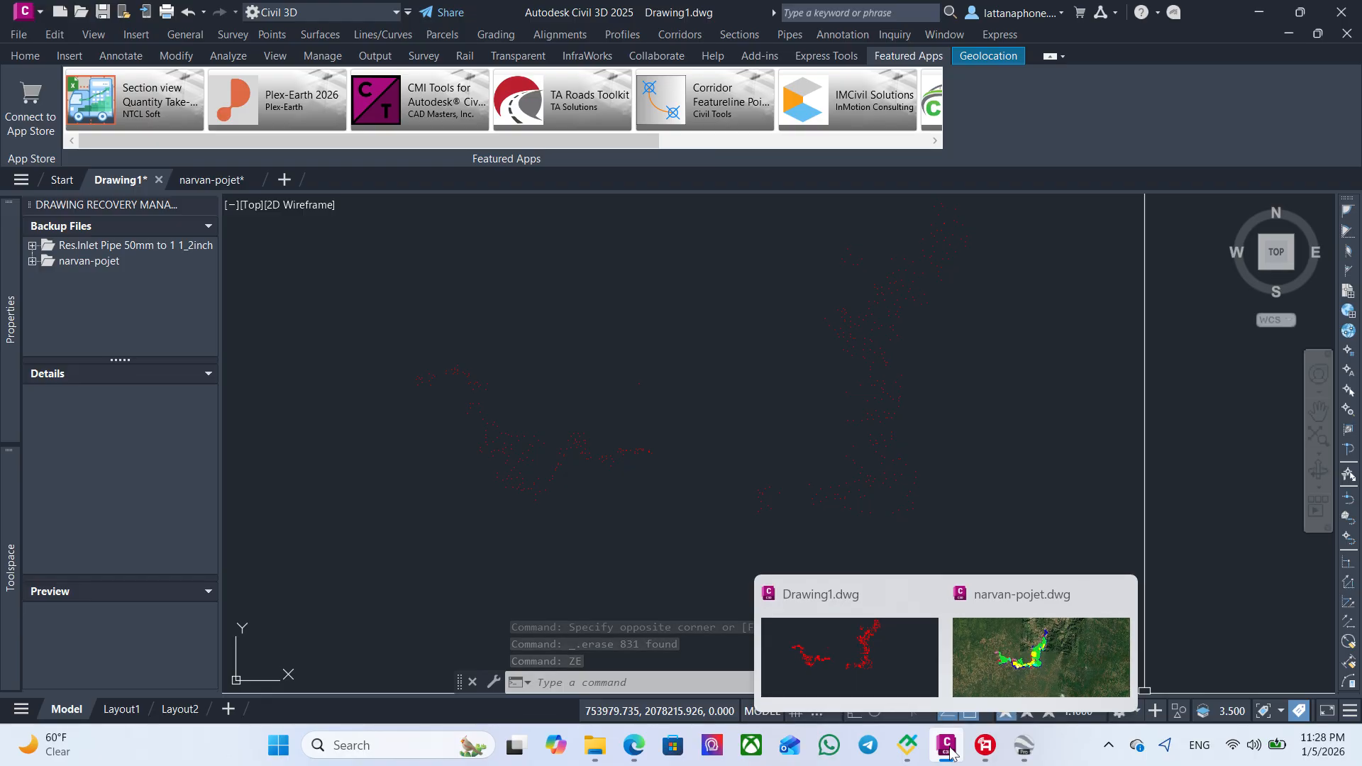
{"action": "left_click", "coordinate": [1040, 674]}
{"action": "scroll", "coordinate": [759, 455], "scroll_direction": "up", "scroll_amount": 3}
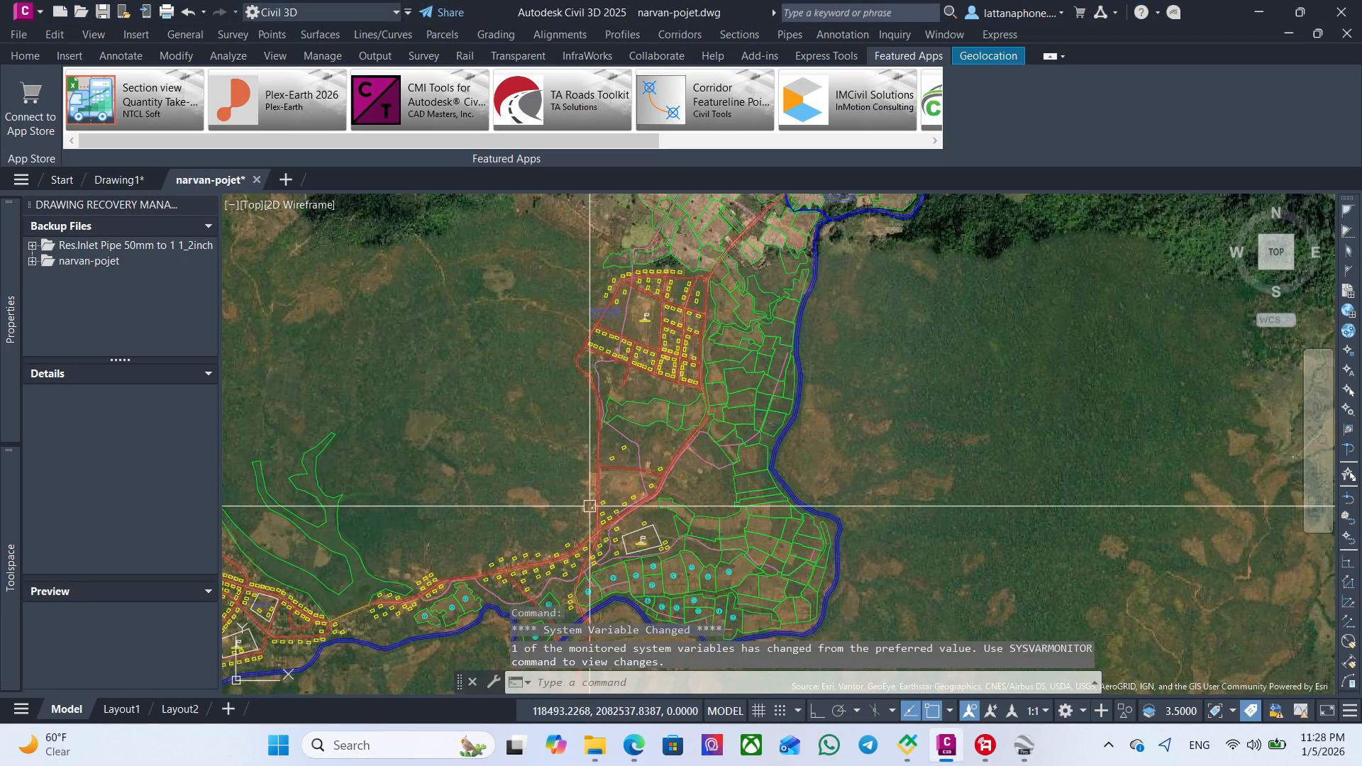
{"action": "middle_click_drag", "start_coordinate": [590, 505], "coordinate": [632, 446]}
{"action": "scroll", "coordinate": [855, 420], "scroll_direction": "down", "scroll_amount": 1}
{"action": "middle_click_drag", "start_coordinate": [790, 411], "coordinate": [783, 460]}
{"action": "scroll", "coordinate": [781, 454], "scroll_direction": "down", "scroll_amount": 3}
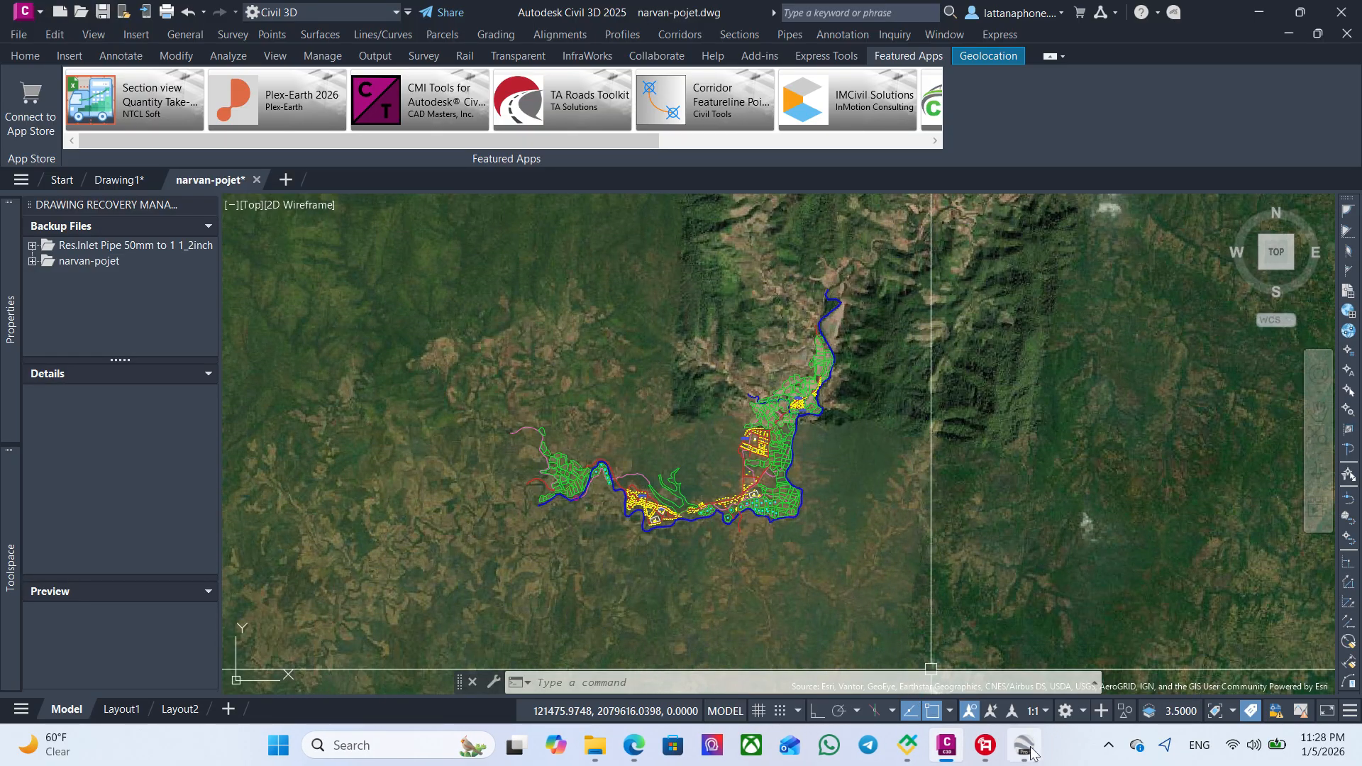
- Switch to Google Earth Pro to examine the Nam Poui SP linework over the imagery, and return to the narvan-pojet drawing in Civil 3D
{"action": "key", "text": "alt+Tab"}
{"action": "scroll", "coordinate": [908, 469], "scroll_direction": "up", "scroll_amount": 4}
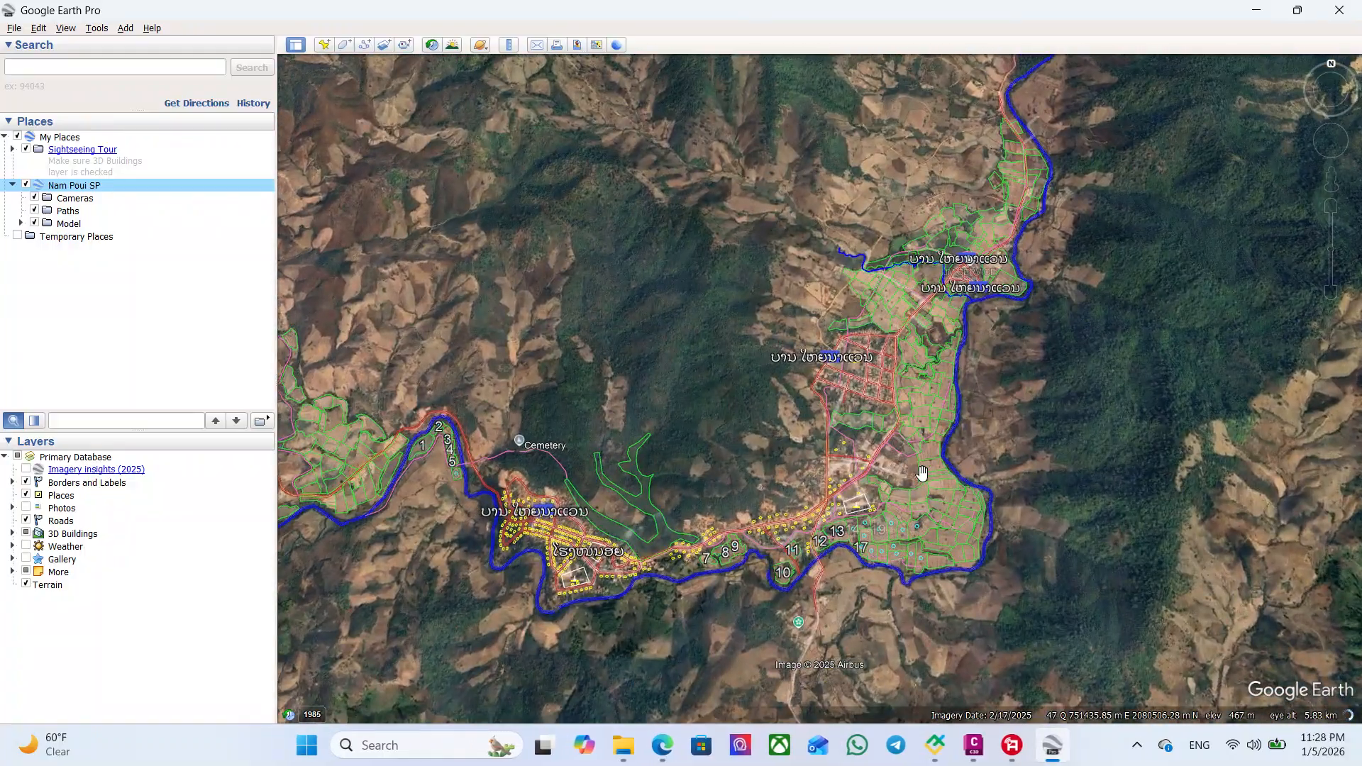
{"action": "scroll", "coordinate": [923, 476], "scroll_direction": "down", "scroll_amount": 4}
{"action": "left_click", "coordinate": [1053, 745]}
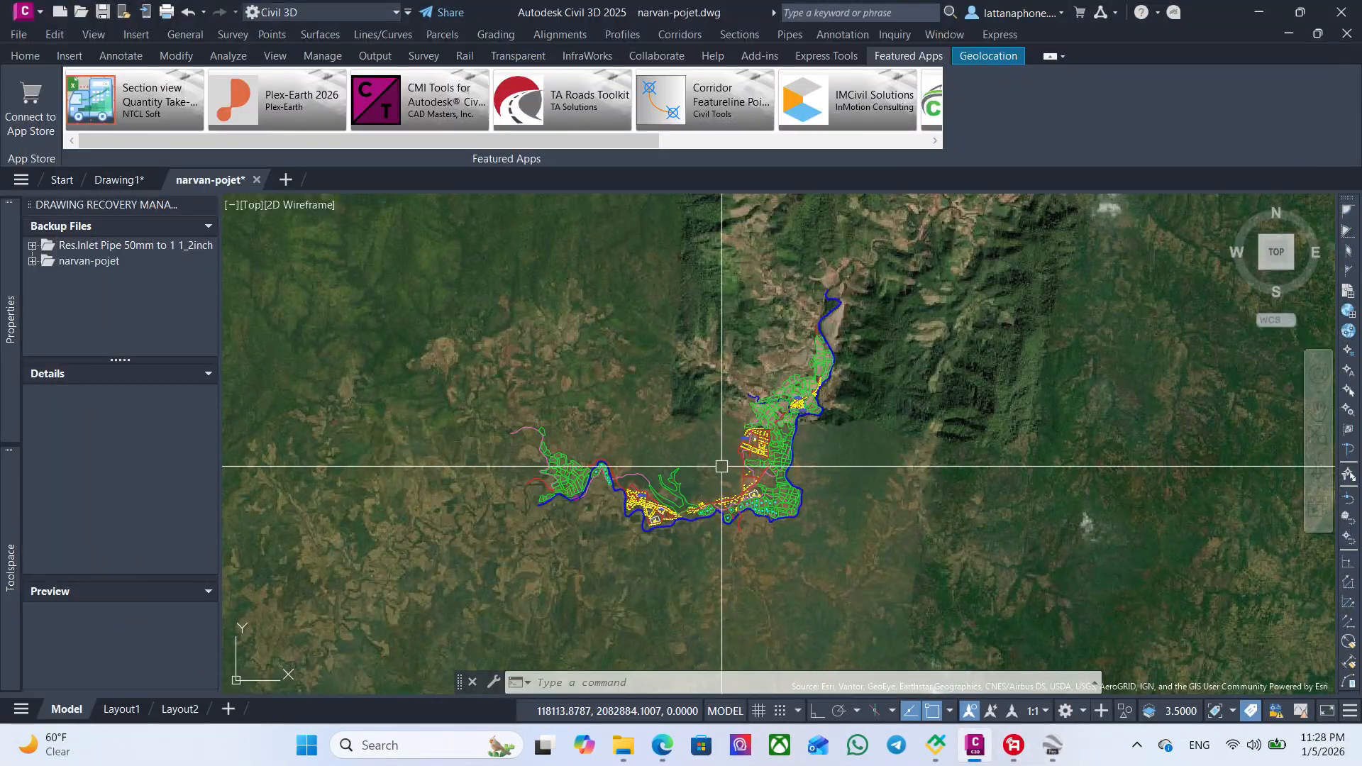
- Start the Export KML utility on the narvan-pojet drawing, accept continuing despite the unit mismatch, and proceed to the object settings
{"action": "mouse_move", "coordinate": [4, 559]}
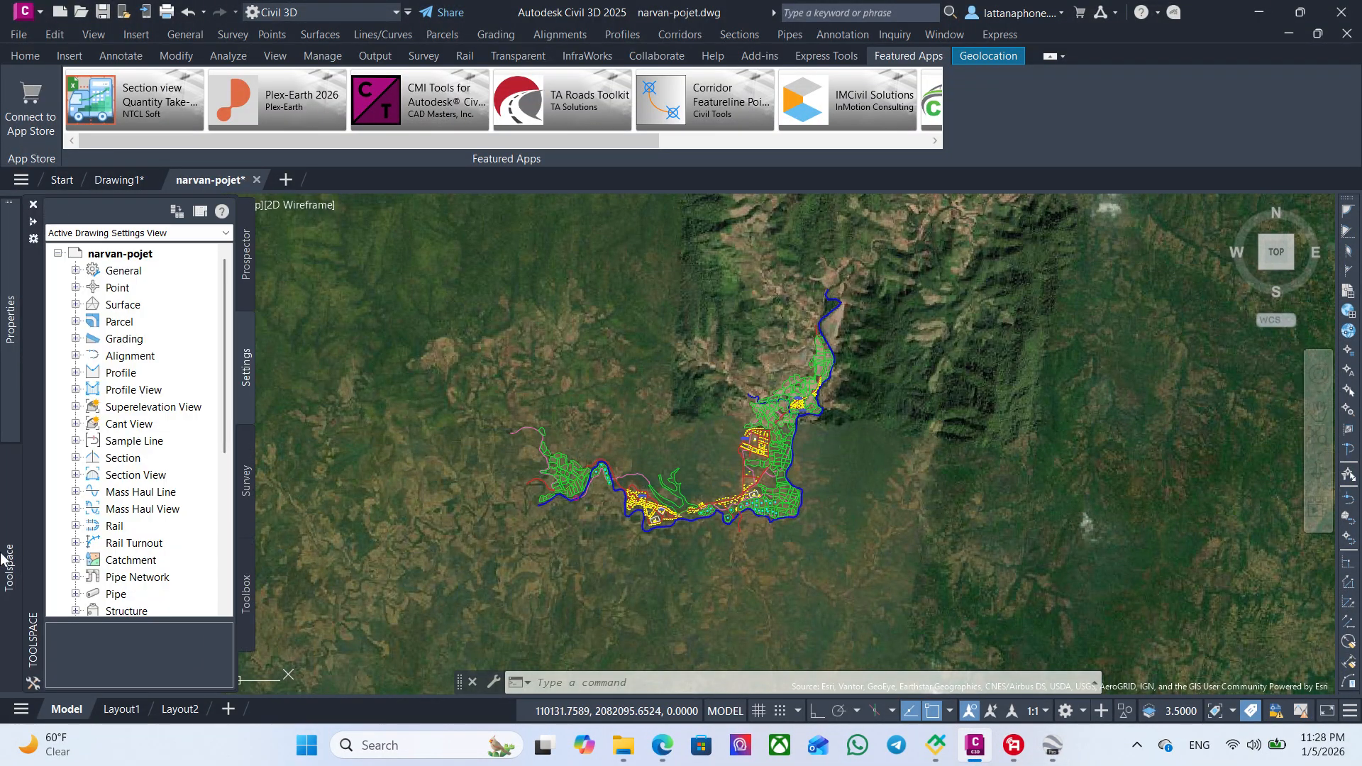
{"action": "left_click", "coordinate": [249, 589]}
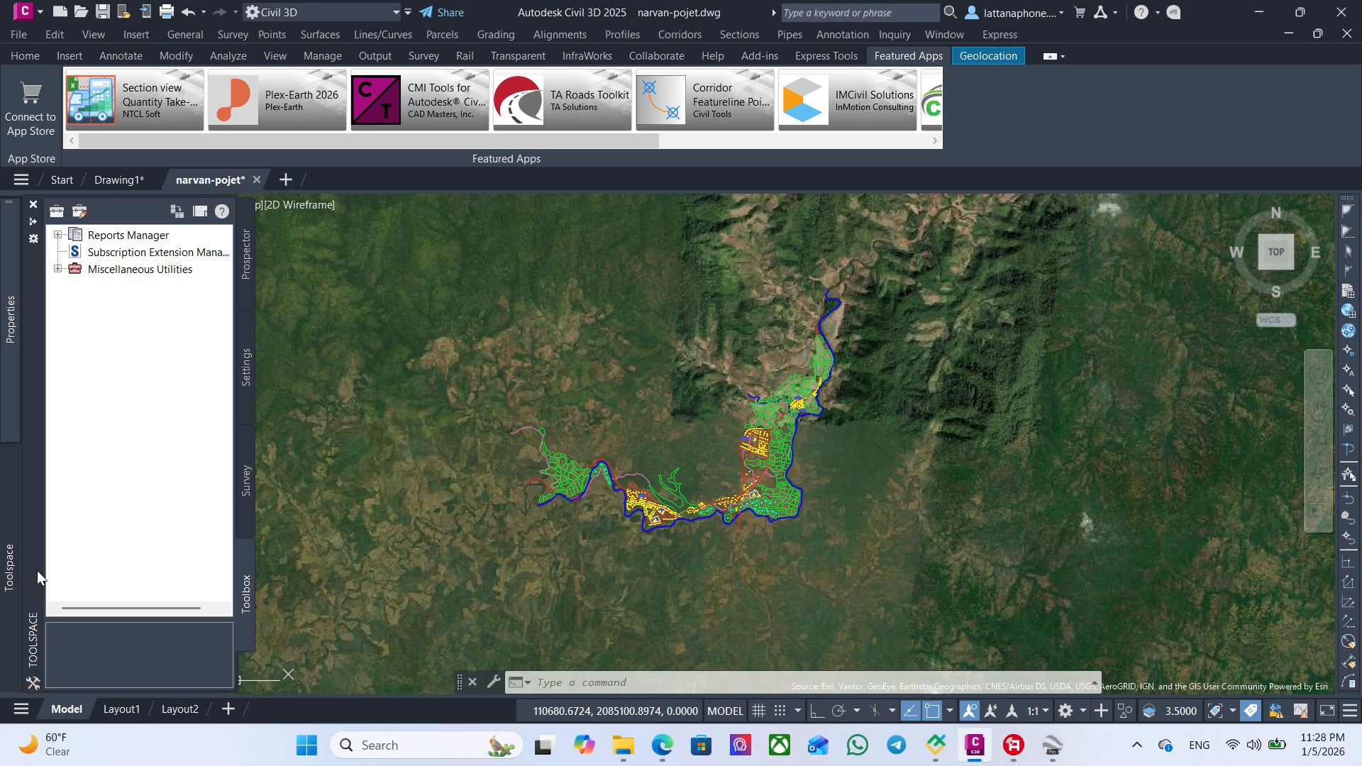
{"action": "left_click", "coordinate": [67, 271]}
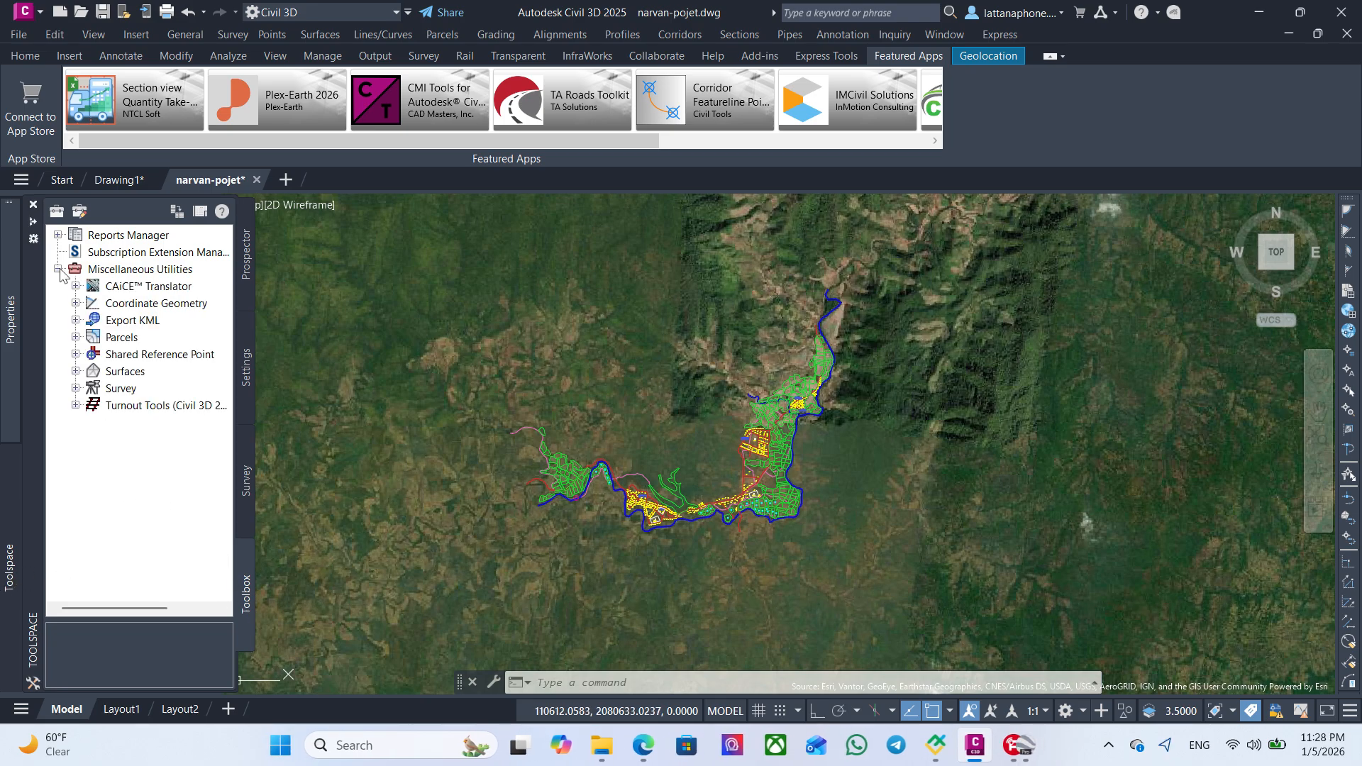
{"action": "left_click", "coordinate": [75, 321]}
{"action": "left_click", "coordinate": [149, 338]}
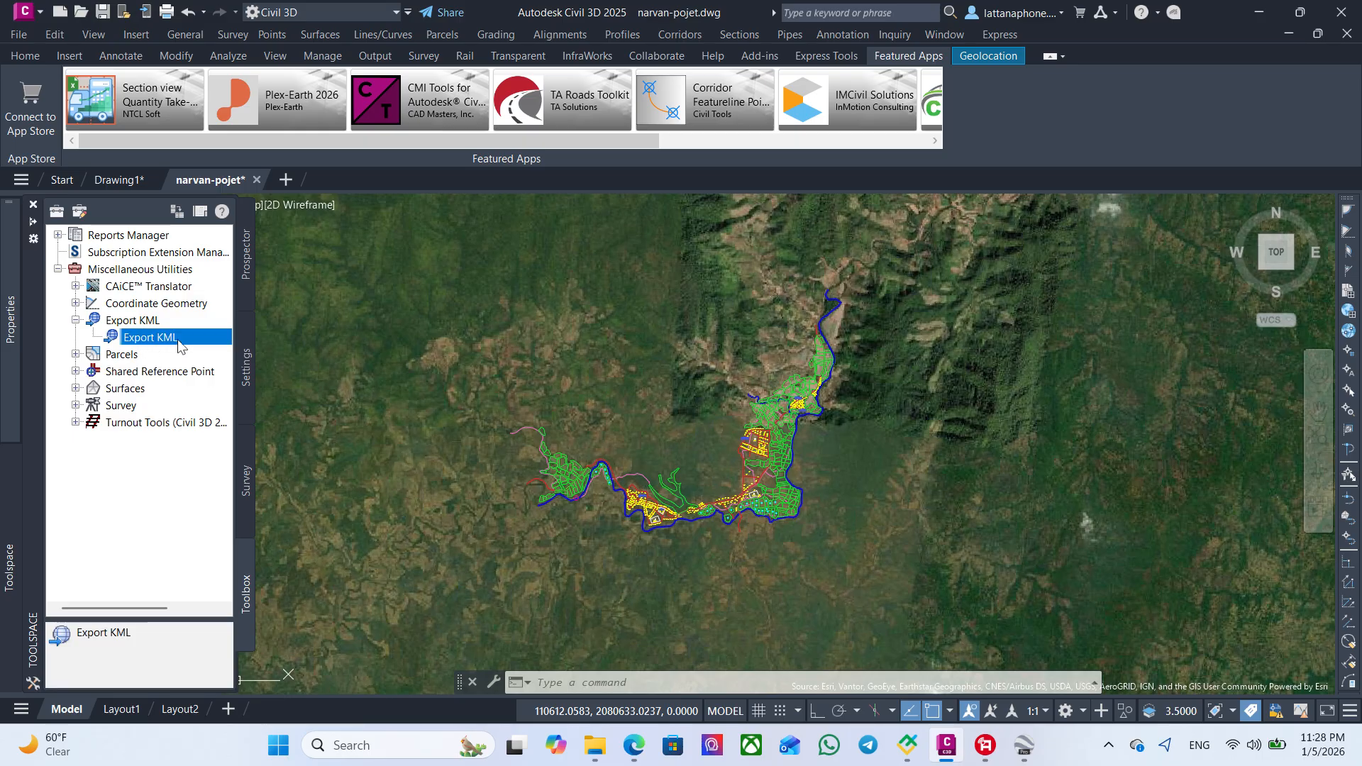
{"action": "double_click", "coordinate": [170, 345]}
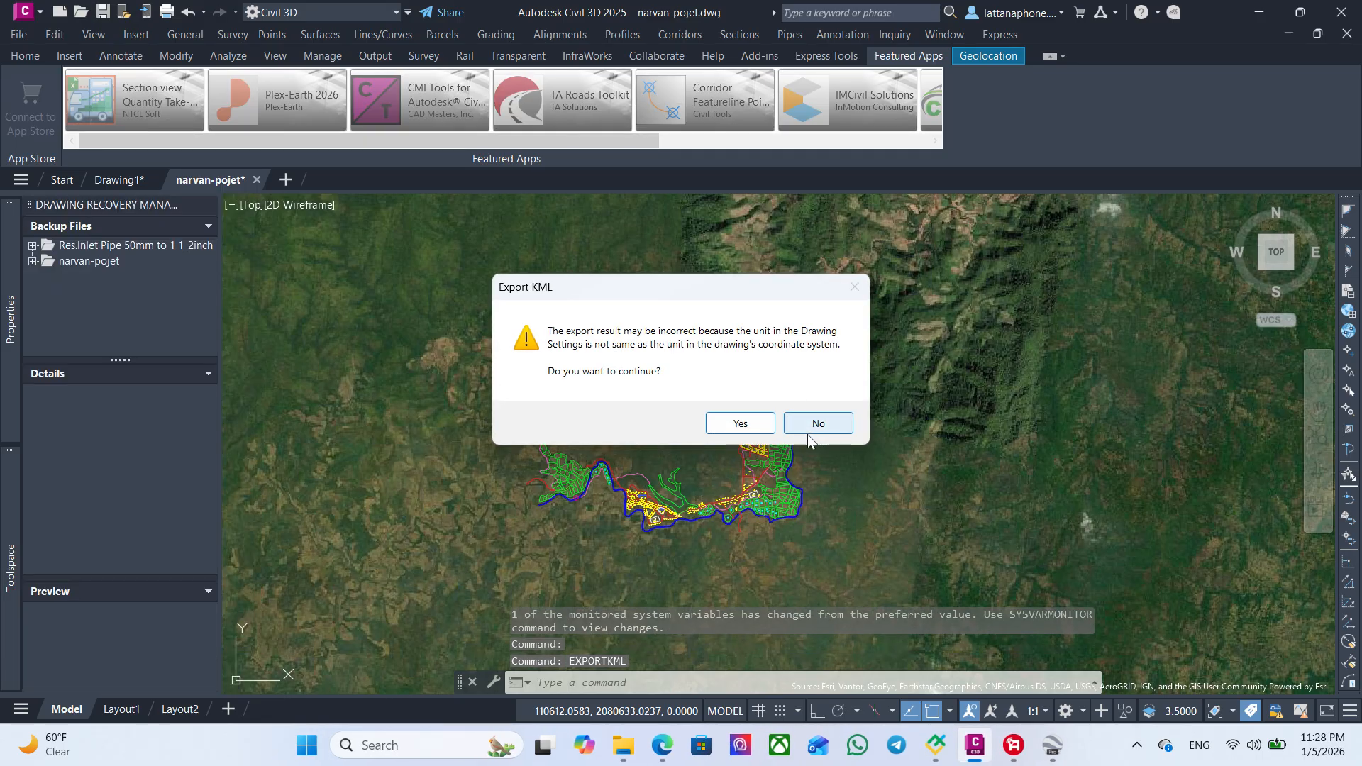
{"action": "left_click", "coordinate": [769, 424]}
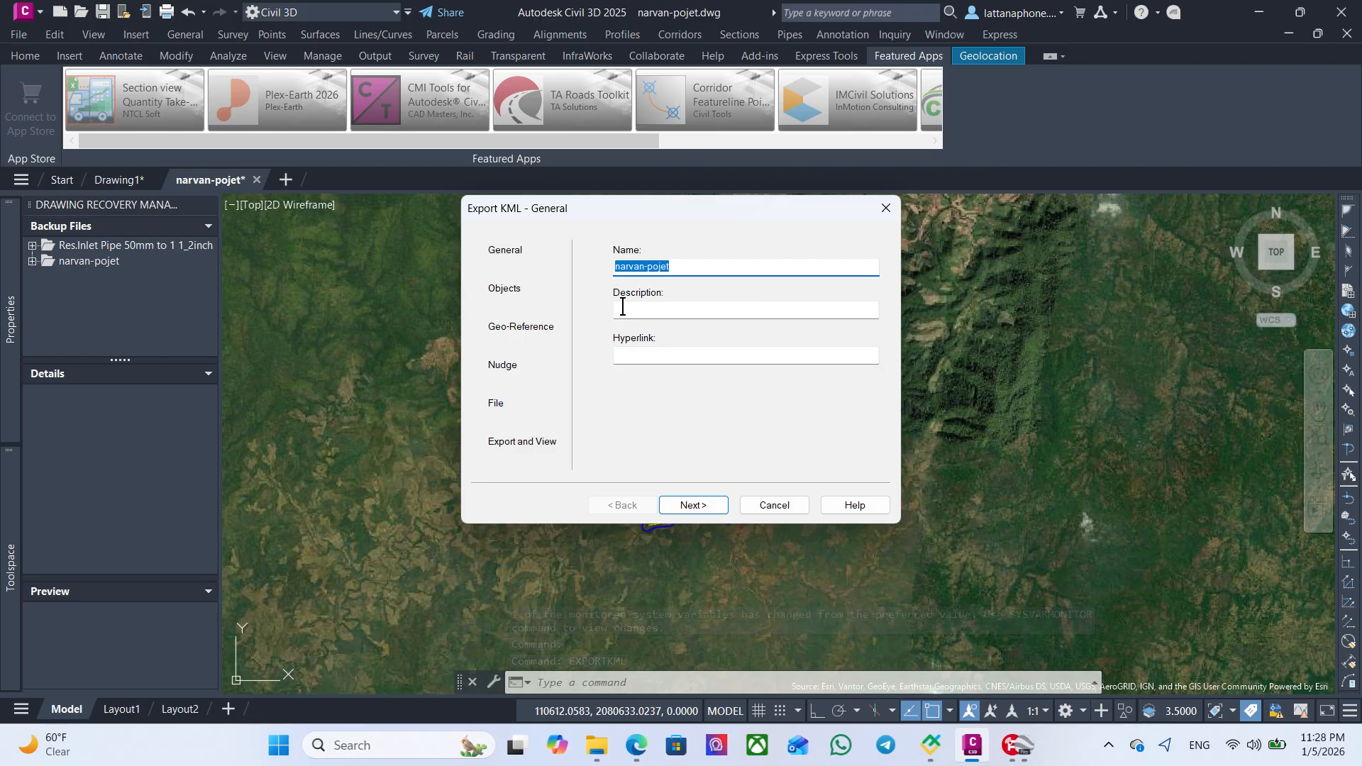
{"action": "left_click", "coordinate": [692, 506]}
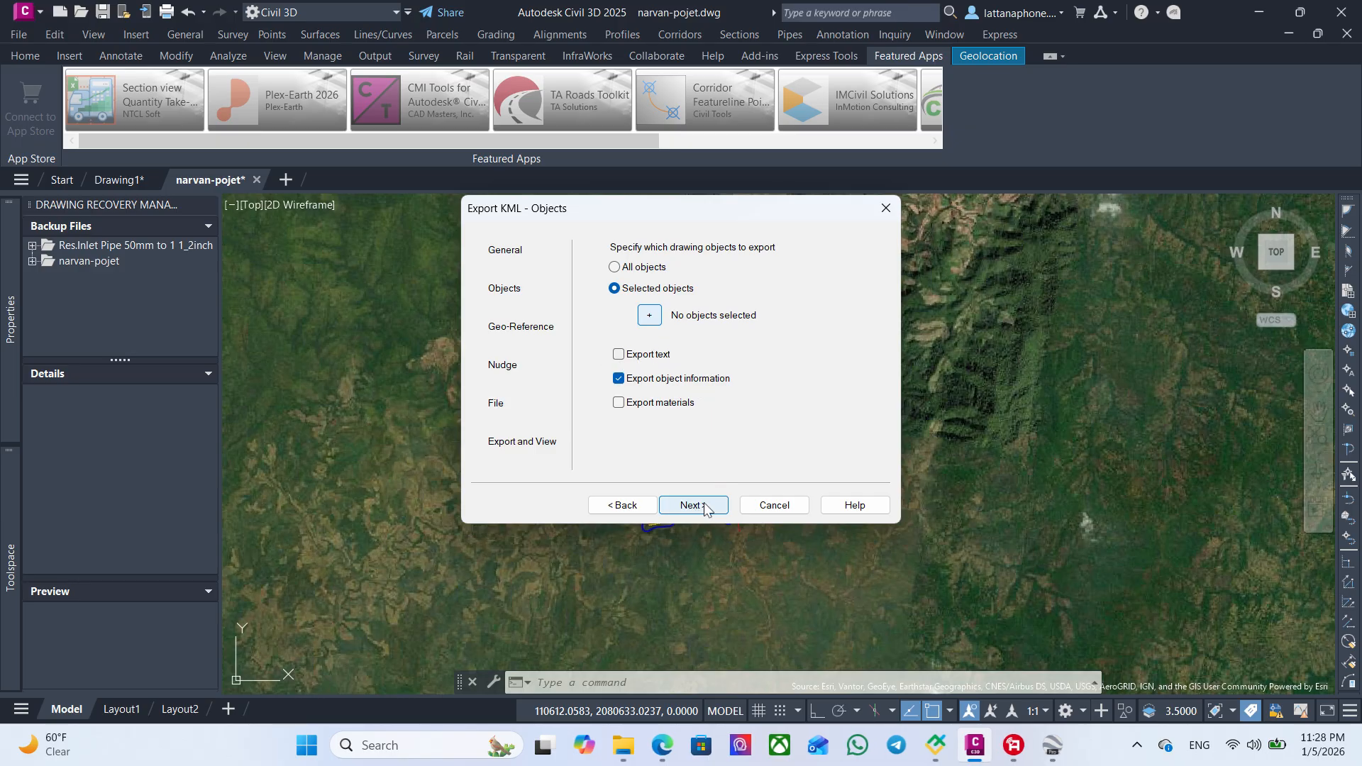
- Select all the narvan-pojet linework as the objects for the KML export
{"action": "left_click", "coordinate": [649, 315]}
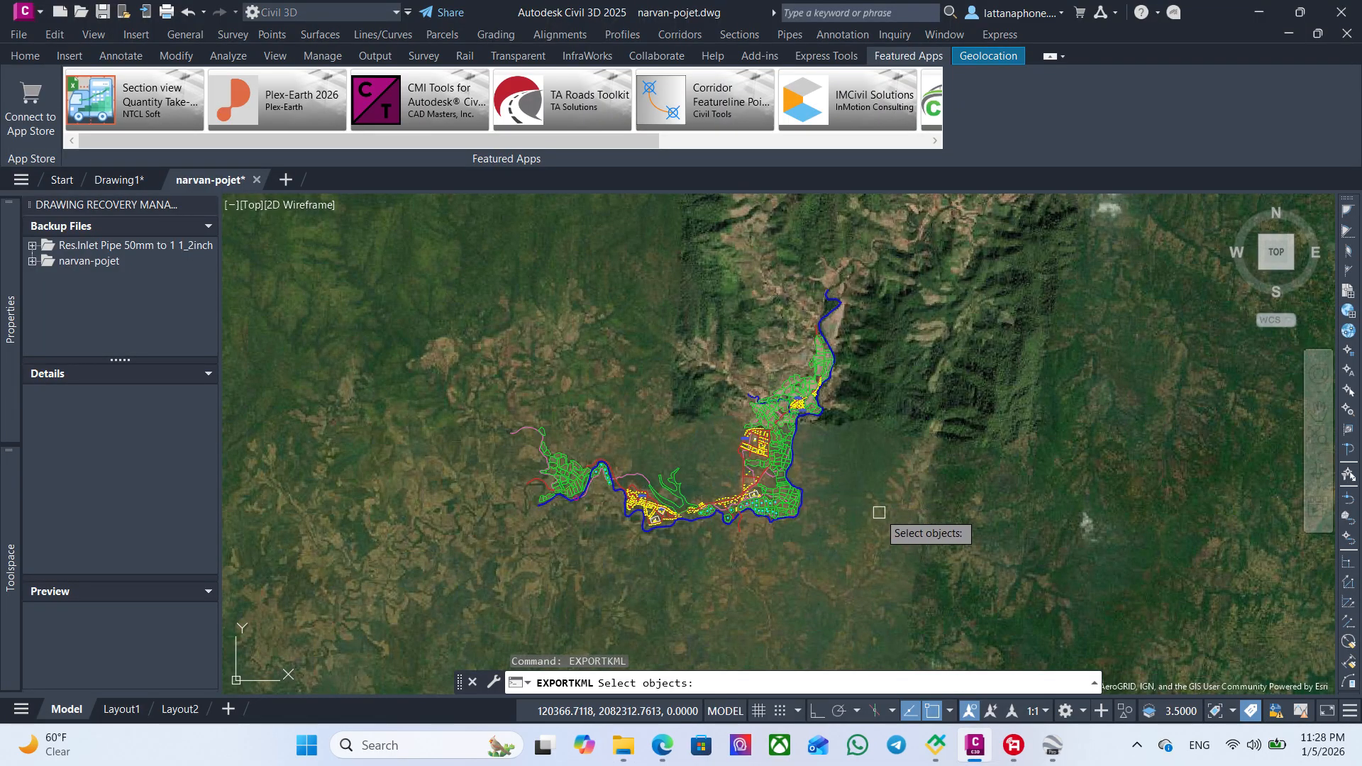
{"action": "left_click", "coordinate": [986, 574]}
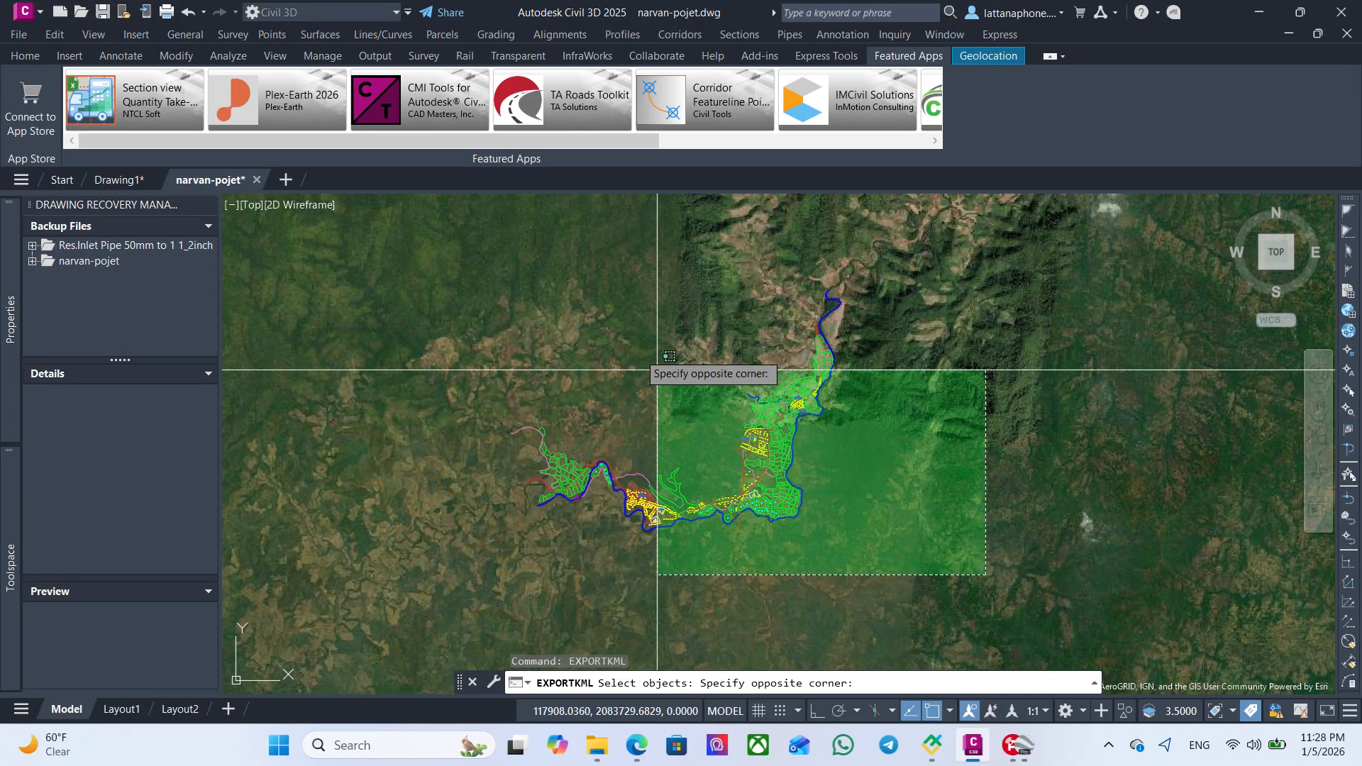
{"action": "left_click", "coordinate": [402, 214]}
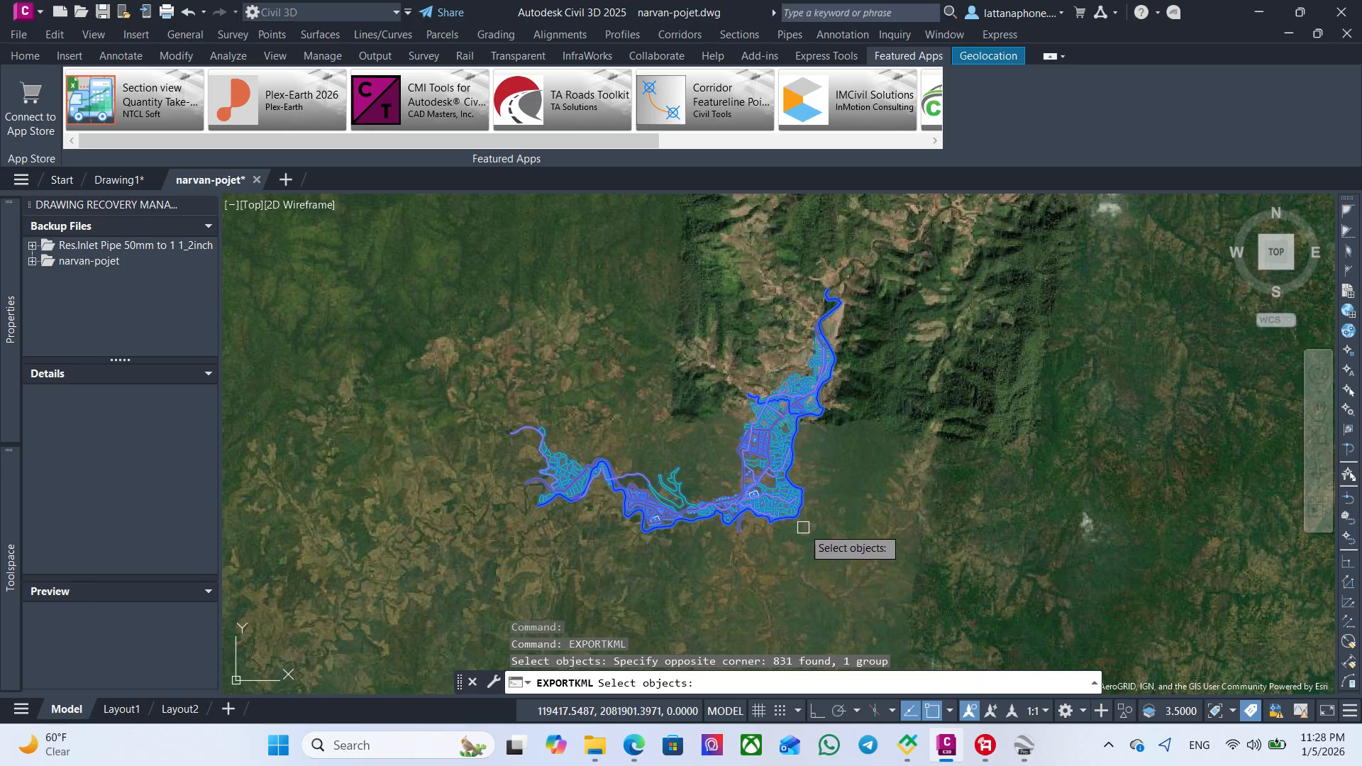
{"action": "key", "text": "Return"}
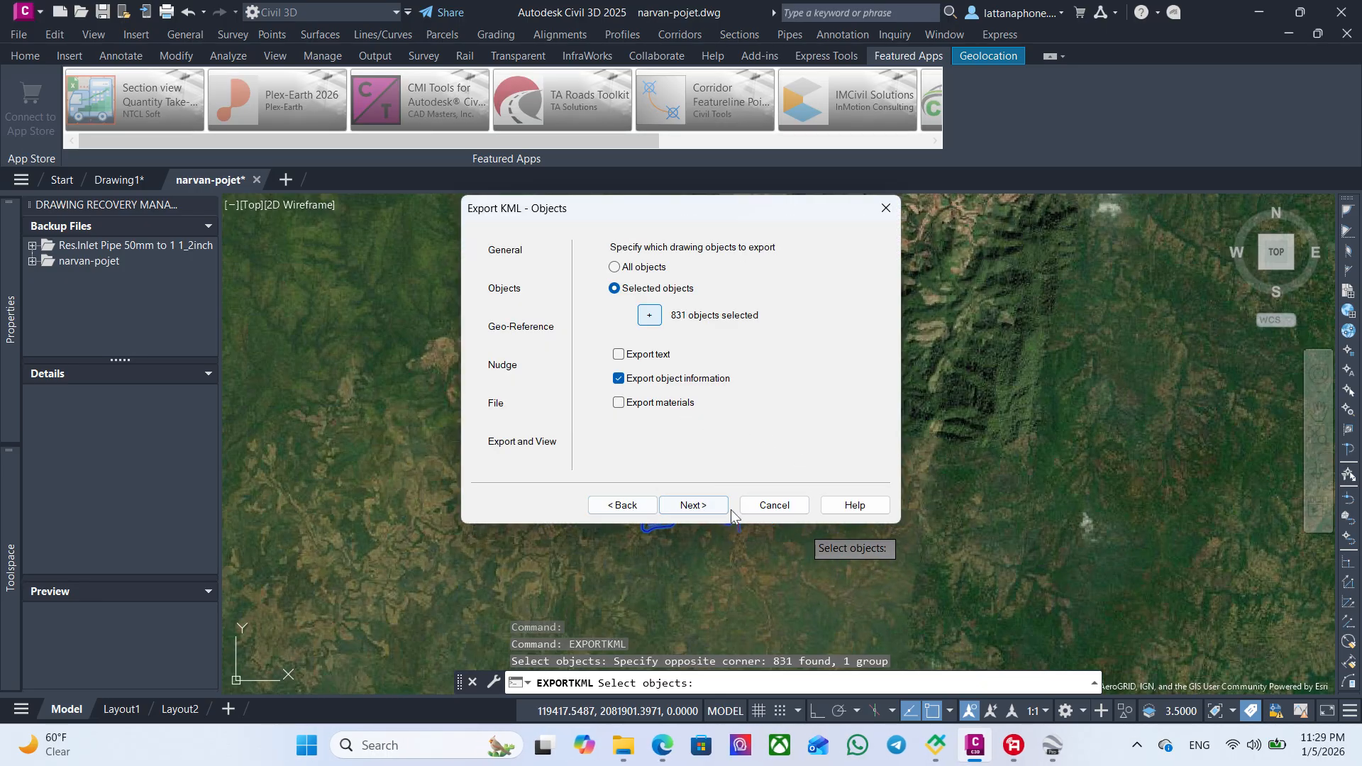
- Go through the KML export's nudge and file location settings, and cancel the export without saving a file
{"action": "left_click", "coordinate": [720, 508]}
{"action": "left_click", "coordinate": [712, 508]}
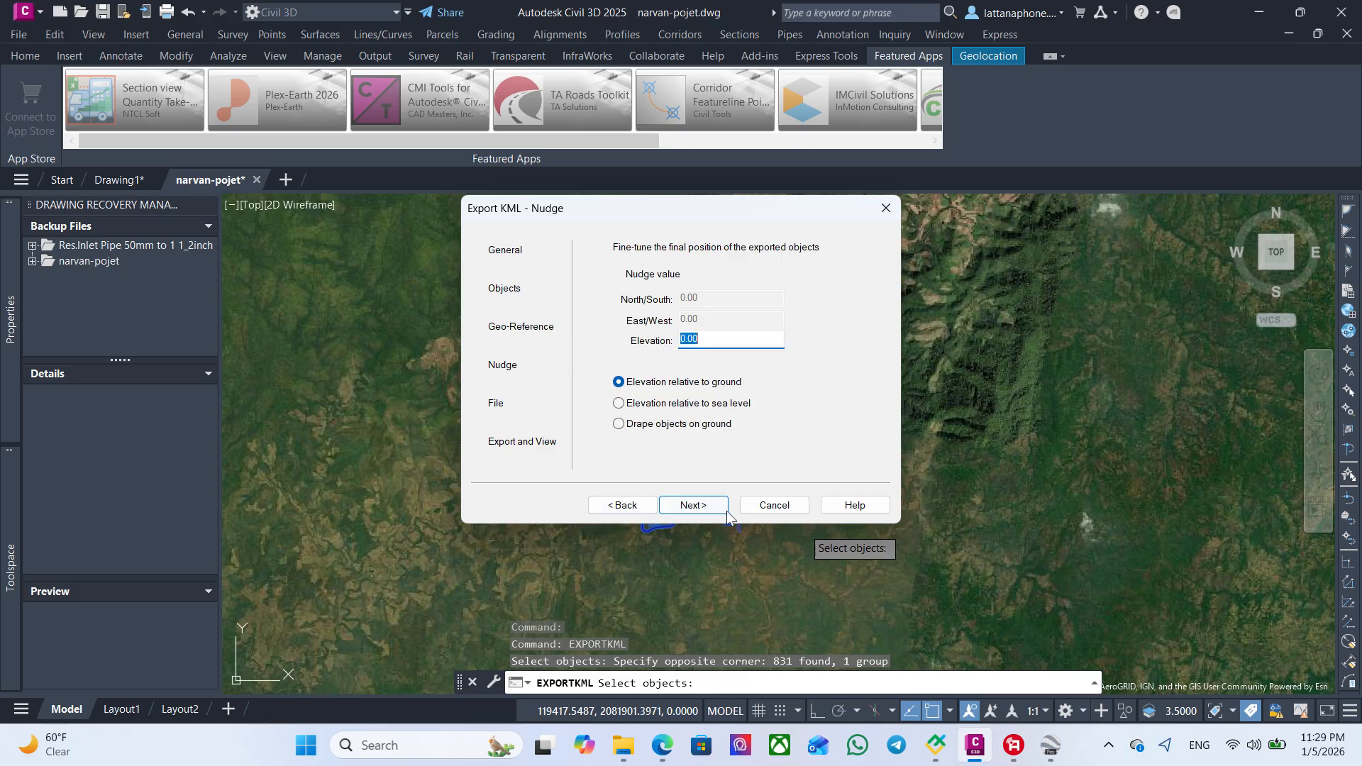
{"action": "left_click", "coordinate": [712, 505]}
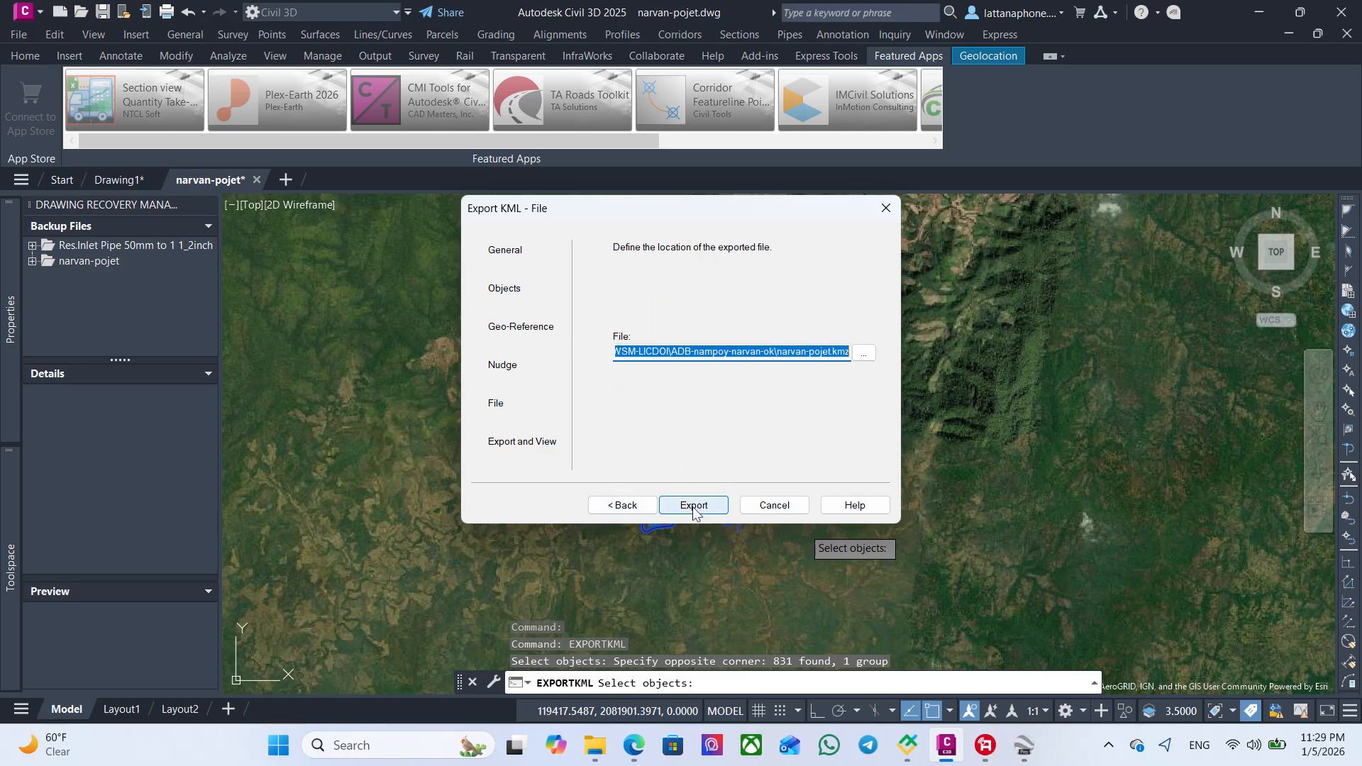
{"action": "left_click", "coordinate": [864, 354]}
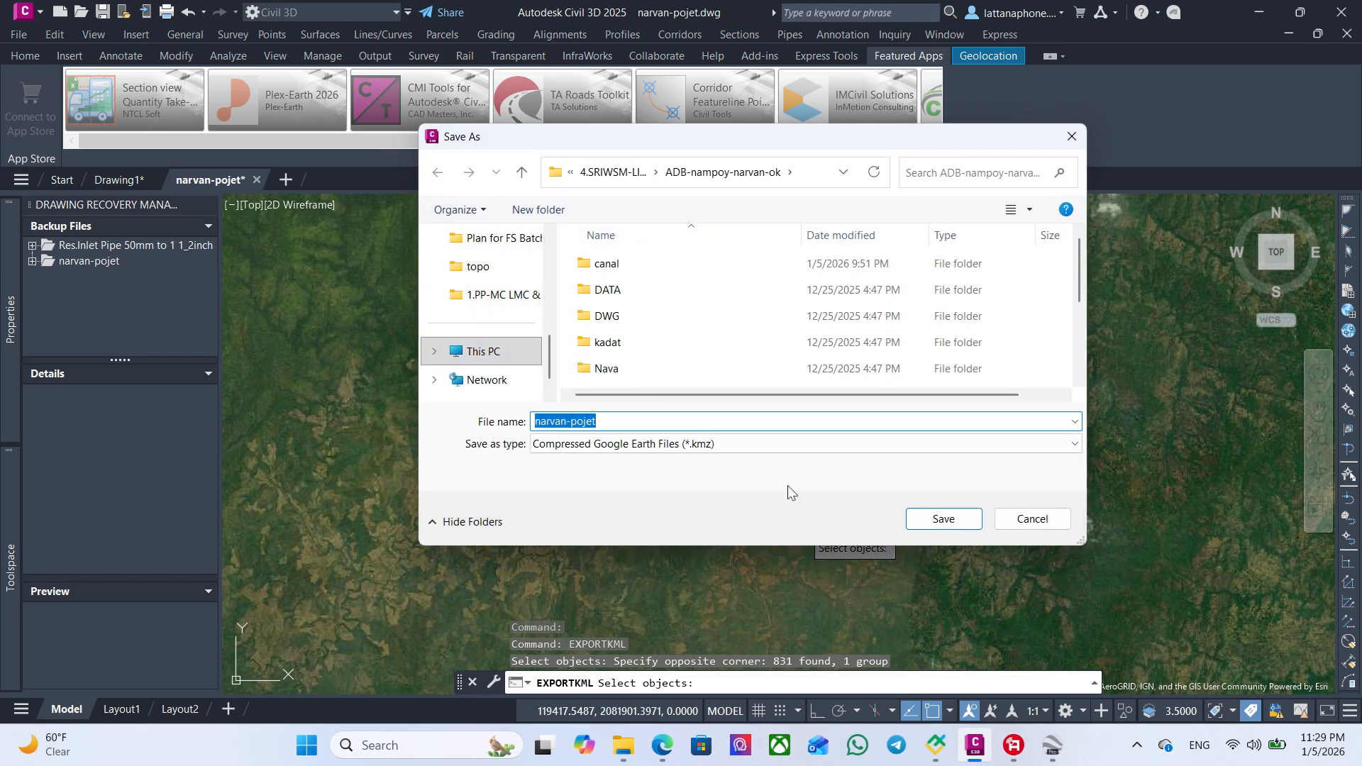
{"action": "left_click", "coordinate": [1072, 138]}
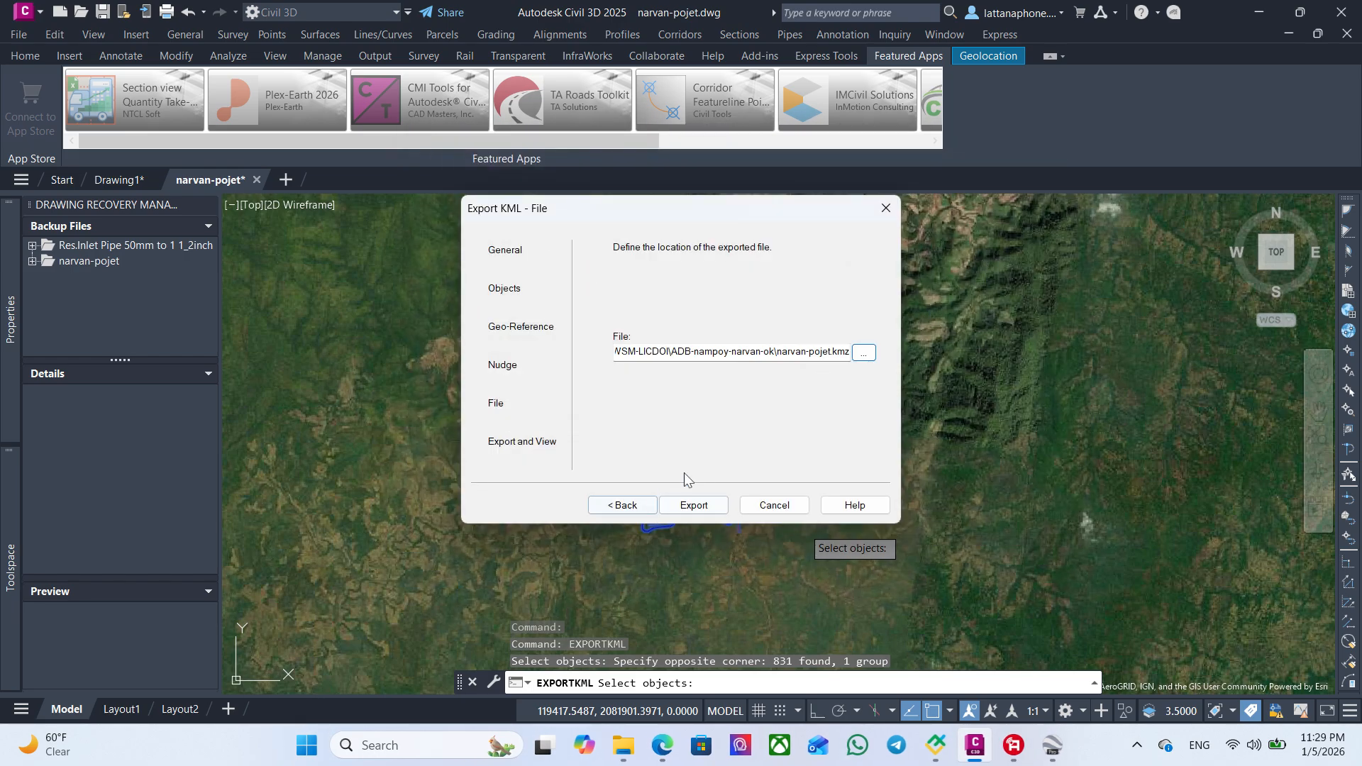
{"action": "left_click", "coordinate": [804, 508]}
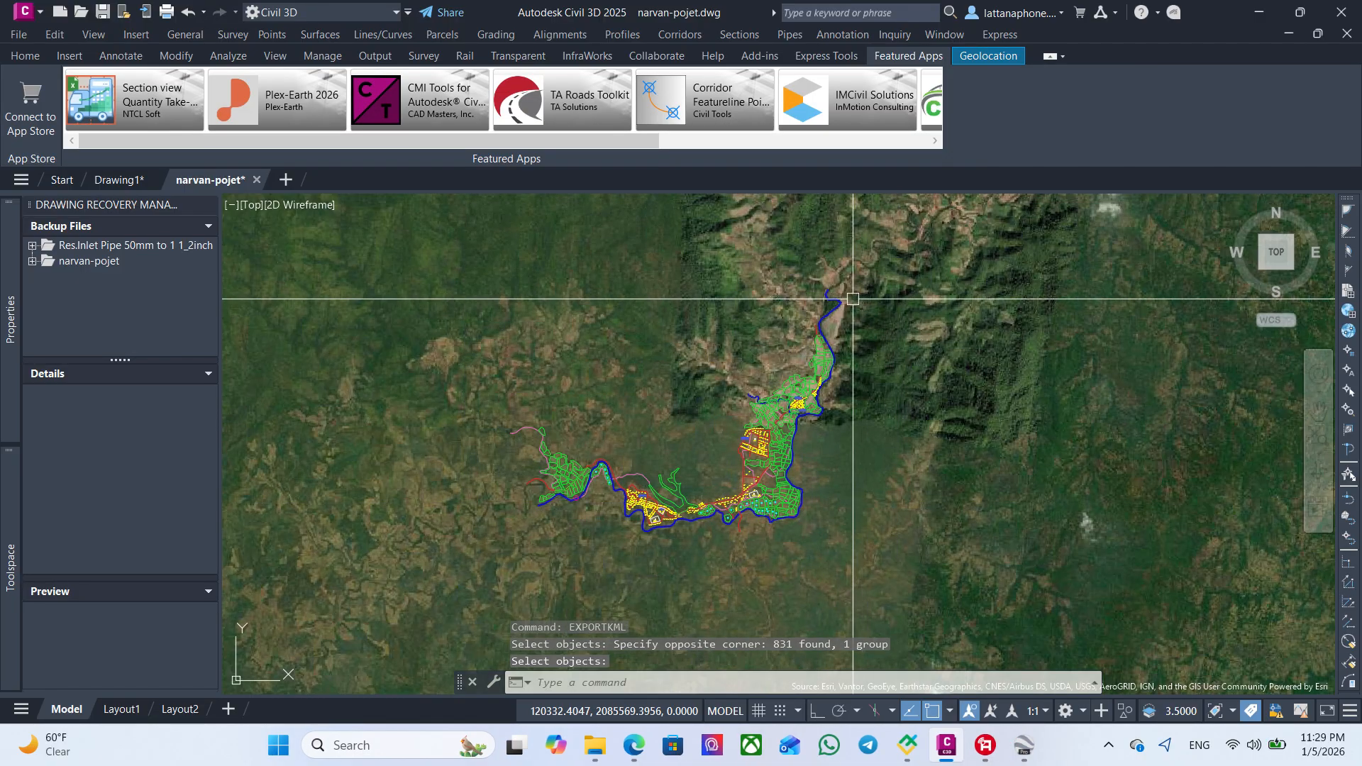
- Switch to Google Earth Pro and save the Nam Poui SP place to the Desktop as a Kmz file named Nam Poui SP
{"action": "left_click", "coordinate": [1259, 12]}
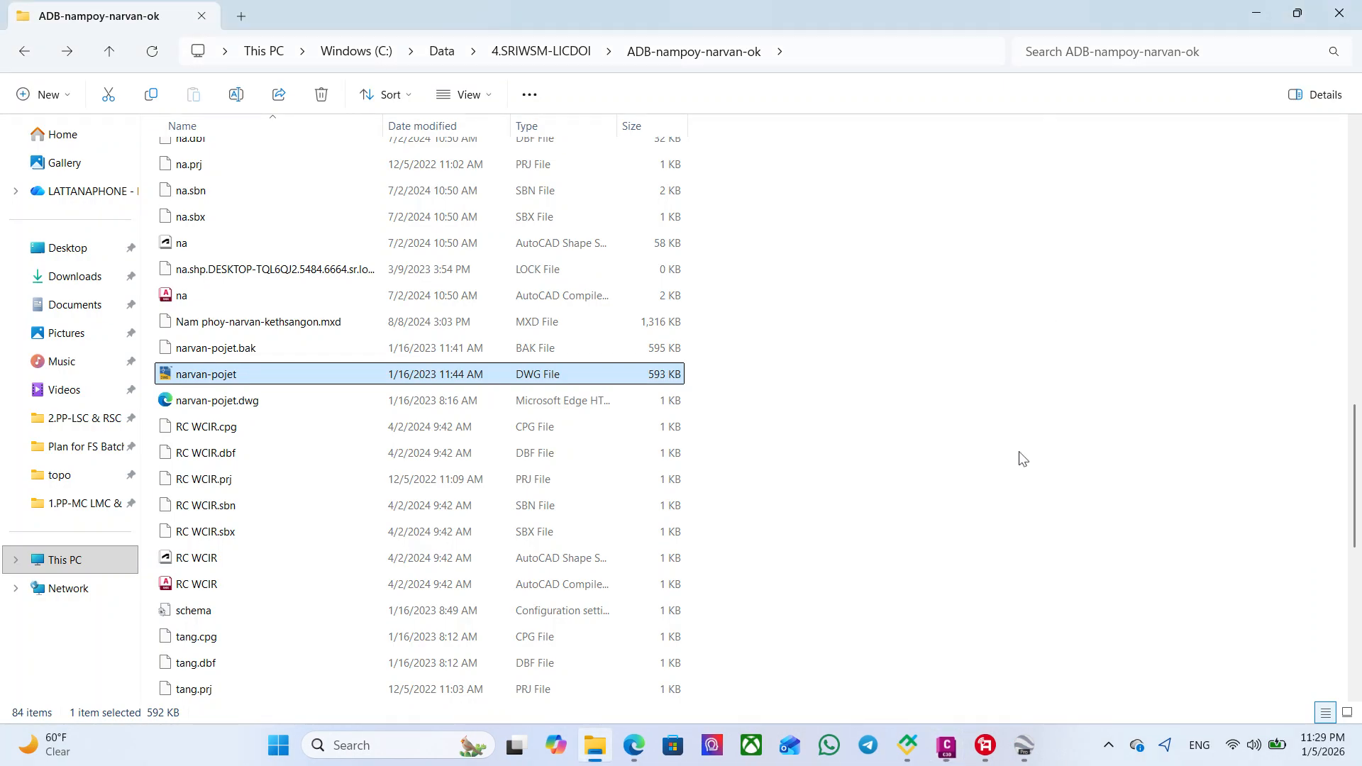
{"action": "left_click", "coordinate": [1269, 14]}
{"action": "left_click", "coordinate": [1053, 745]}
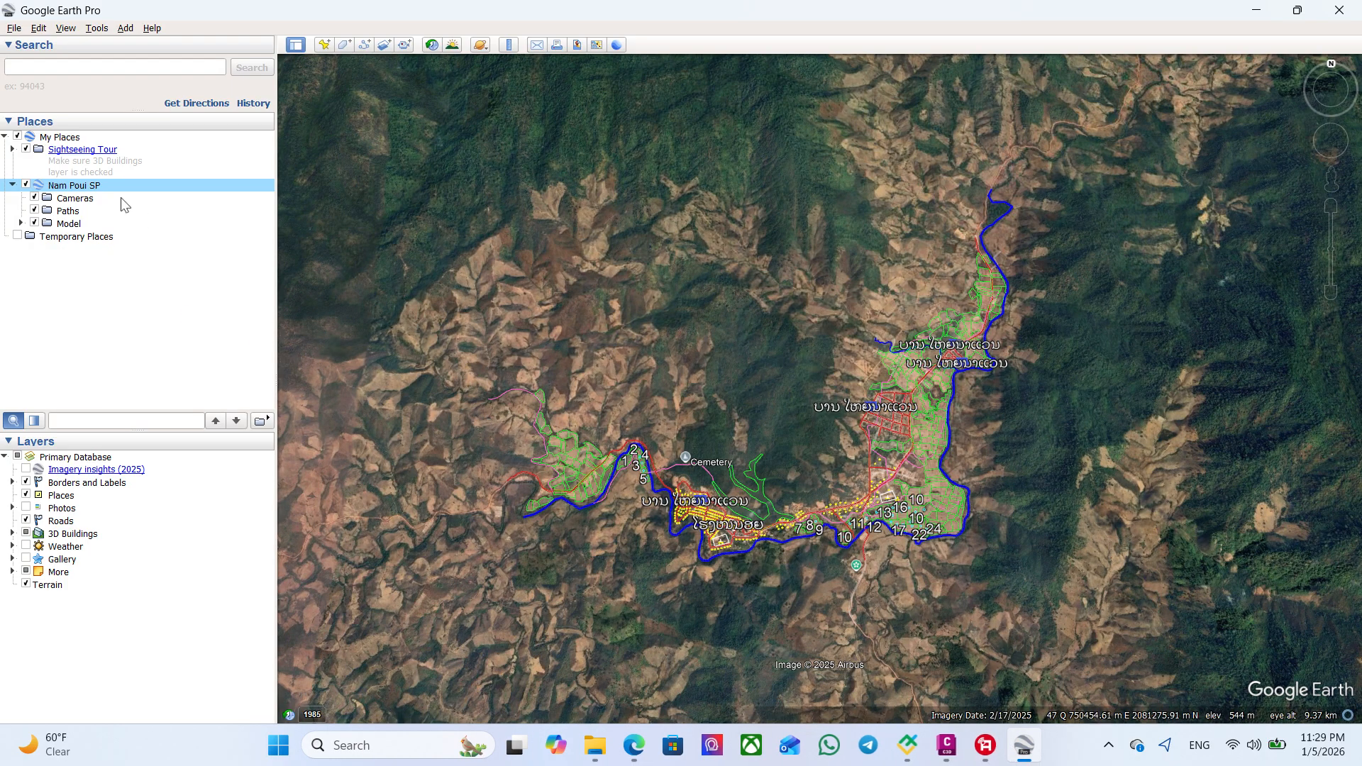
{"action": "right_click", "coordinate": [68, 187]}
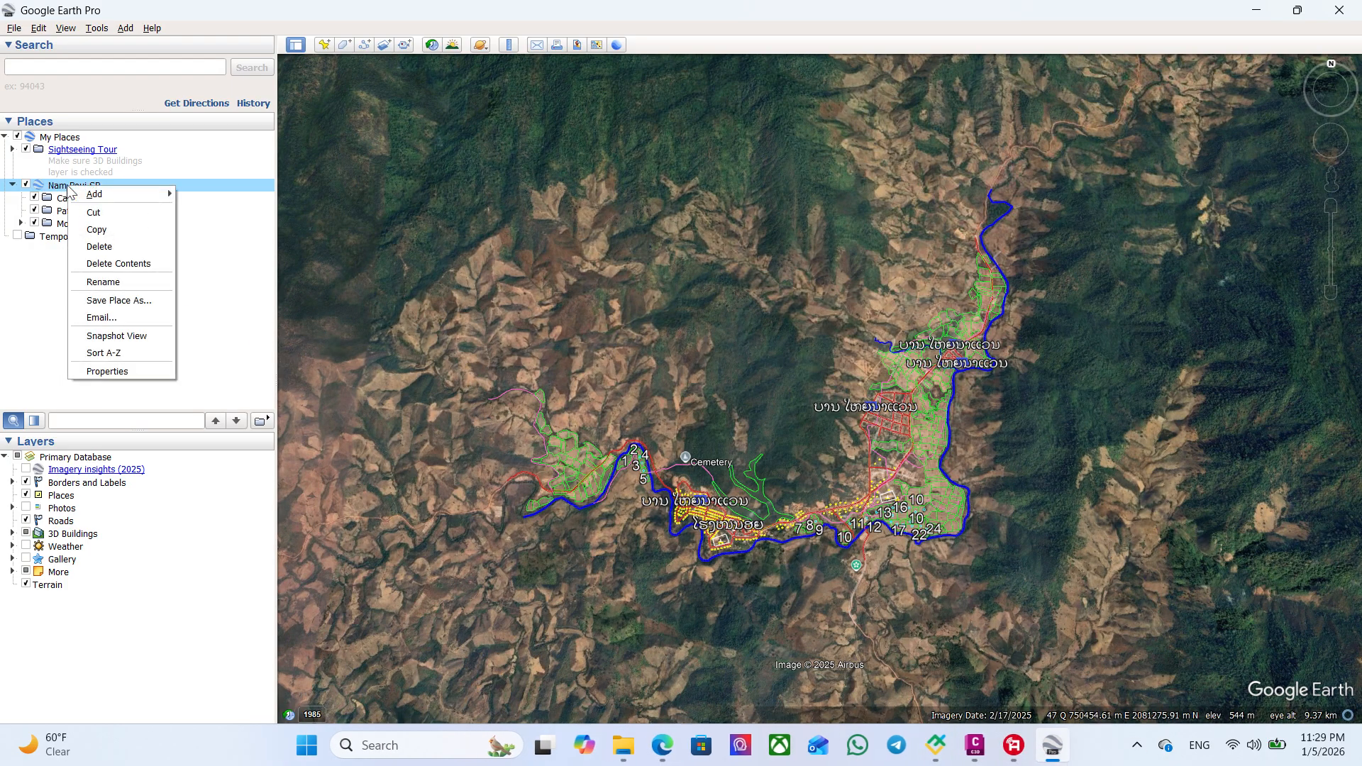
{"action": "left_click", "coordinate": [137, 304]}
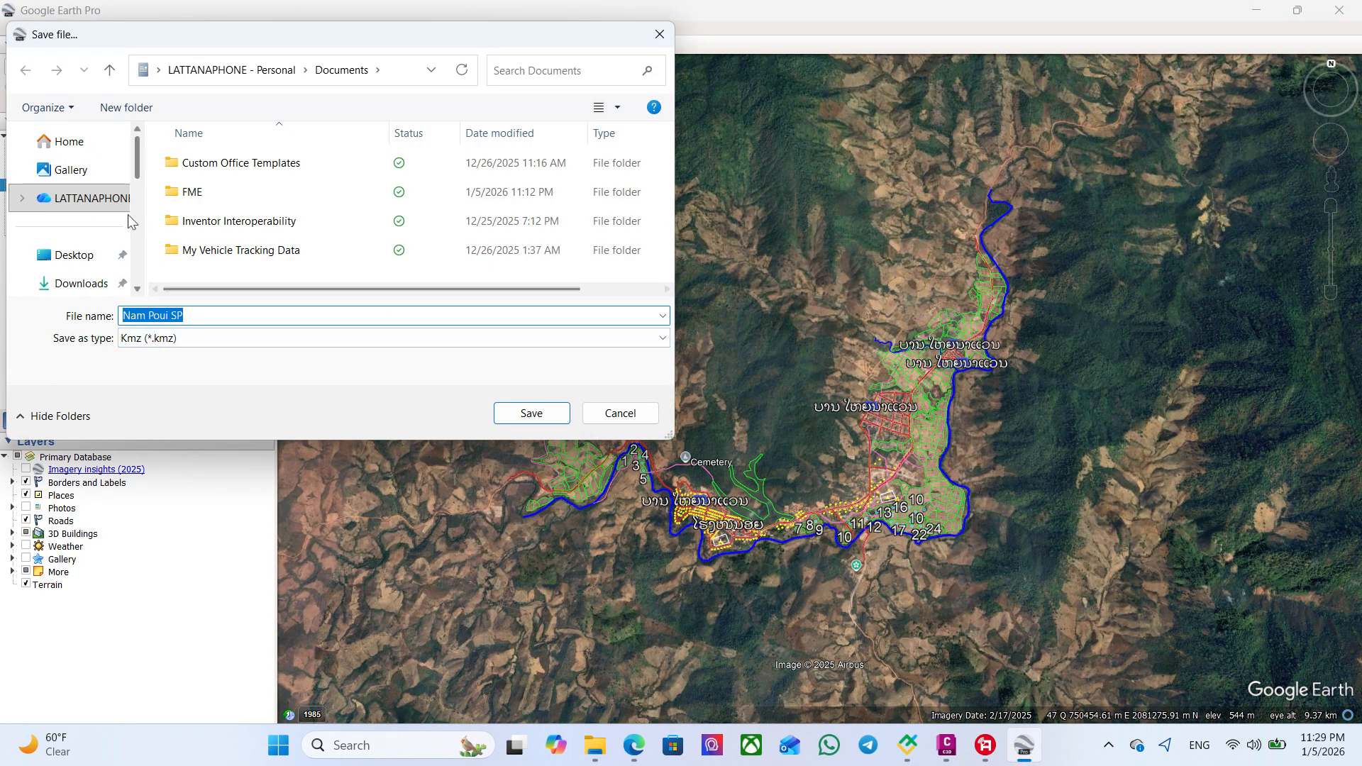
{"action": "left_click", "coordinate": [75, 255]}
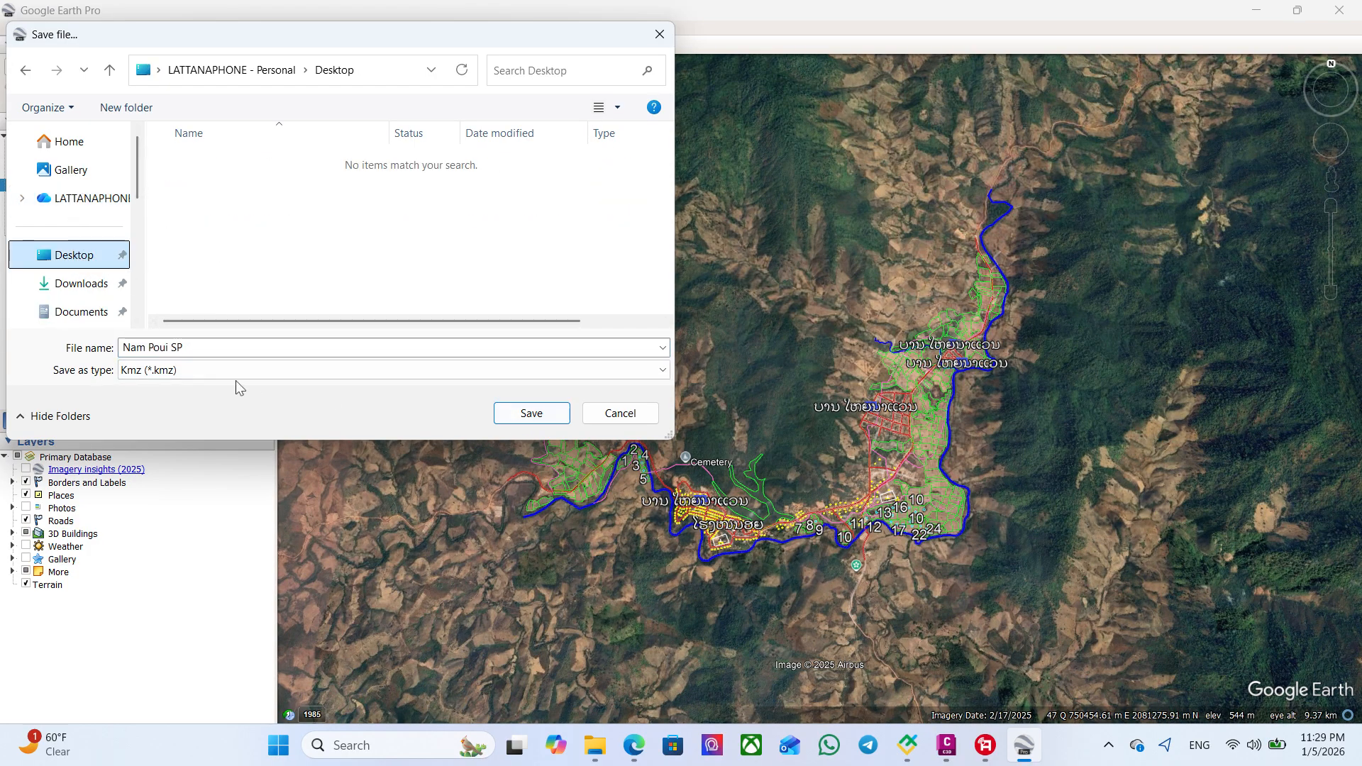
{"action": "left_click", "coordinate": [189, 373]}
{"action": "left_click", "coordinate": [189, 375]}
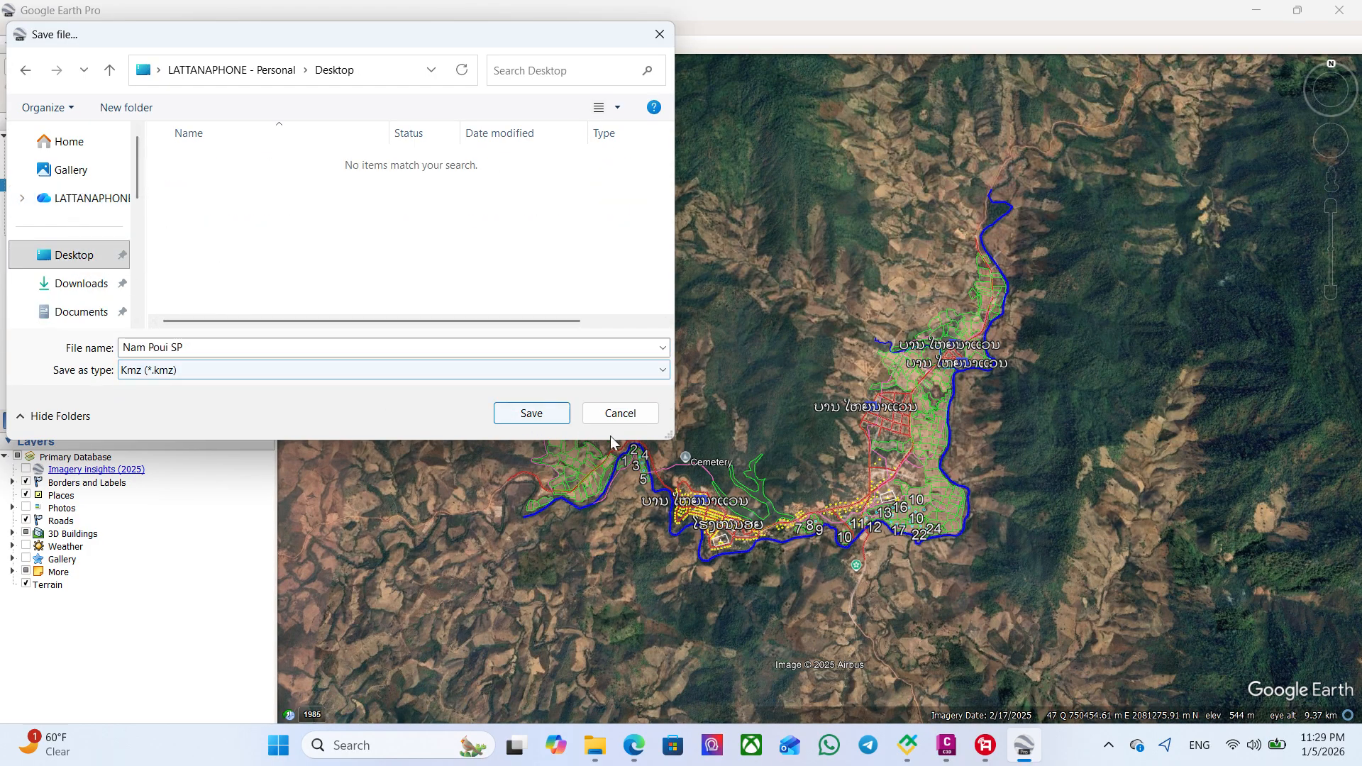
{"action": "left_click", "coordinate": [551, 416]}
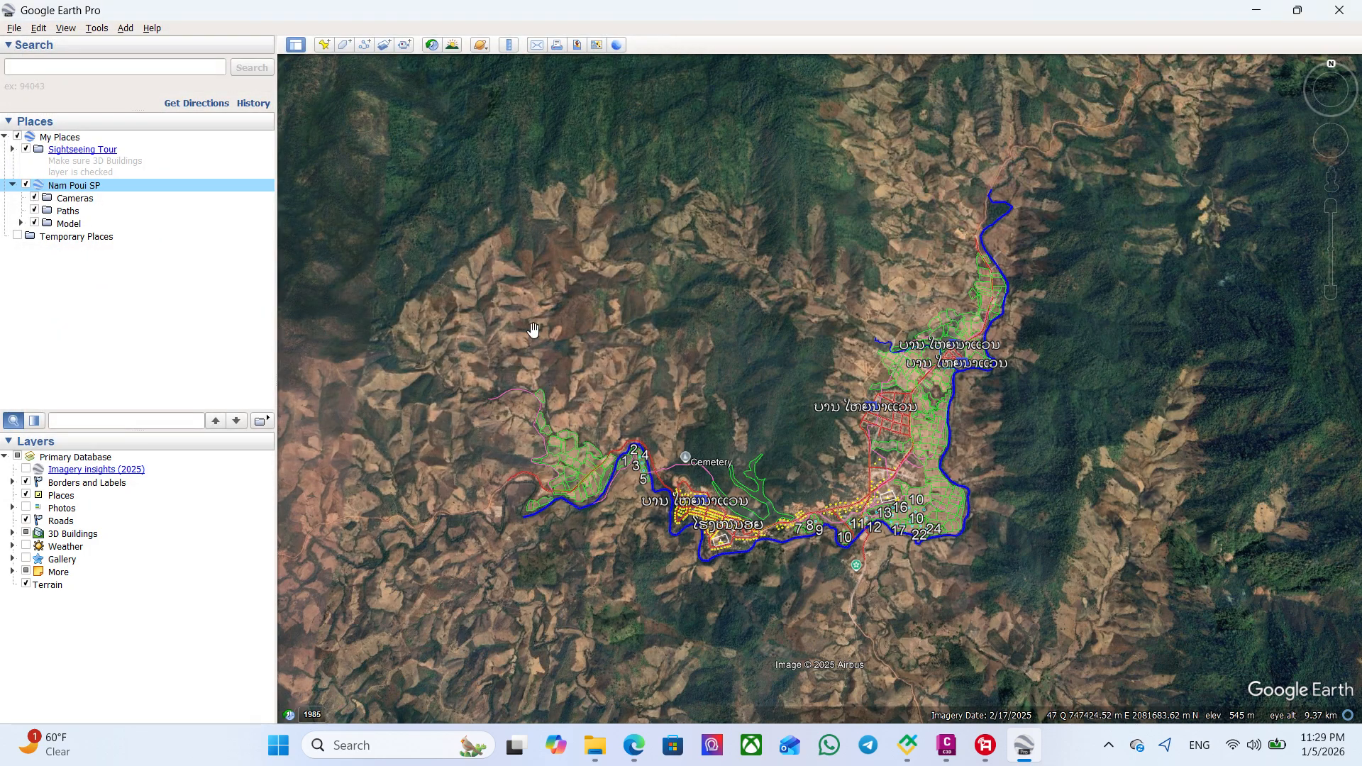
- Return to Civil 3D, switch from the narvan-pojet drawing to Drawing1, and bring the imported survey points into view
{"action": "left_click", "coordinate": [1257, 11]}
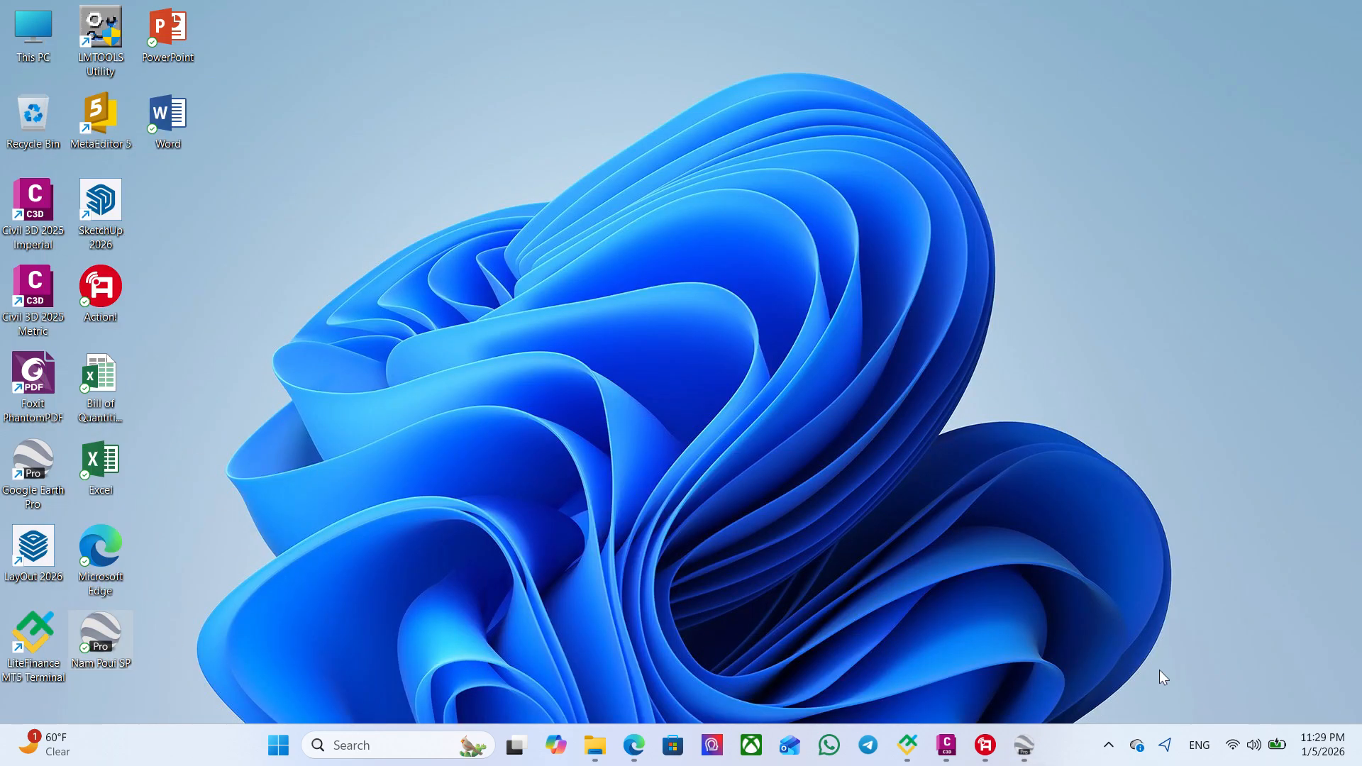
{"action": "left_click", "coordinate": [944, 752]}
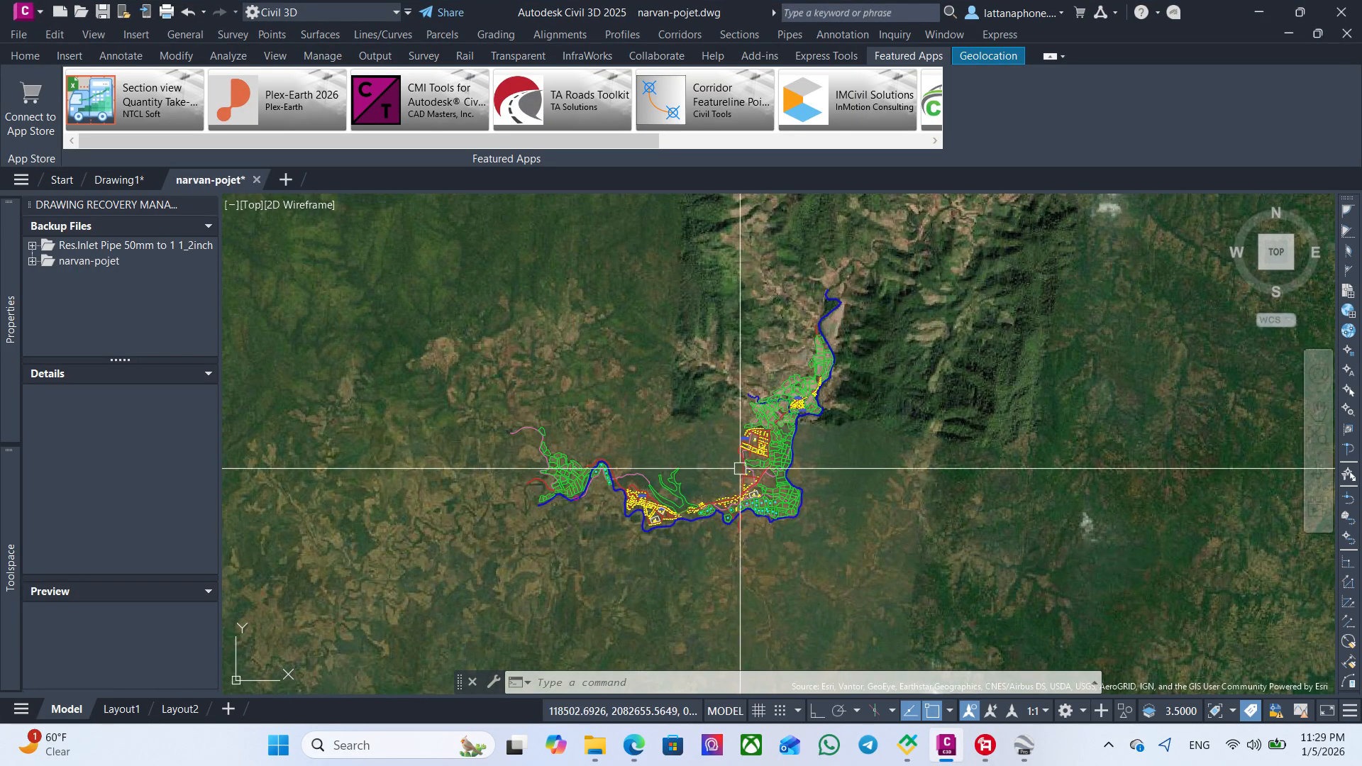
{"action": "scroll", "coordinate": [777, 476], "scroll_direction": "up", "scroll_amount": 8}
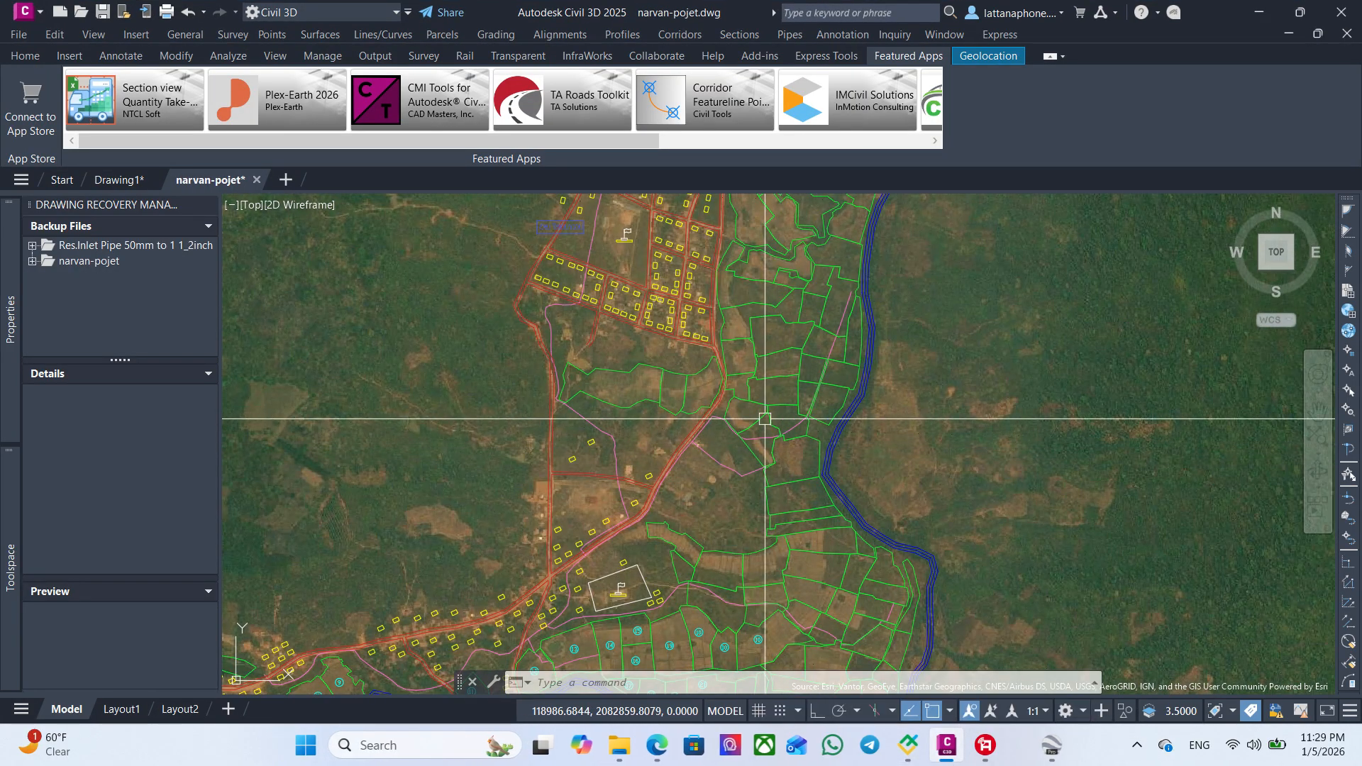
{"action": "scroll", "coordinate": [743, 358], "scroll_direction": "down", "scroll_amount": 6}
{"action": "mouse_move", "coordinate": [981, 751]}
{"action": "left_click", "coordinate": [803, 645]}
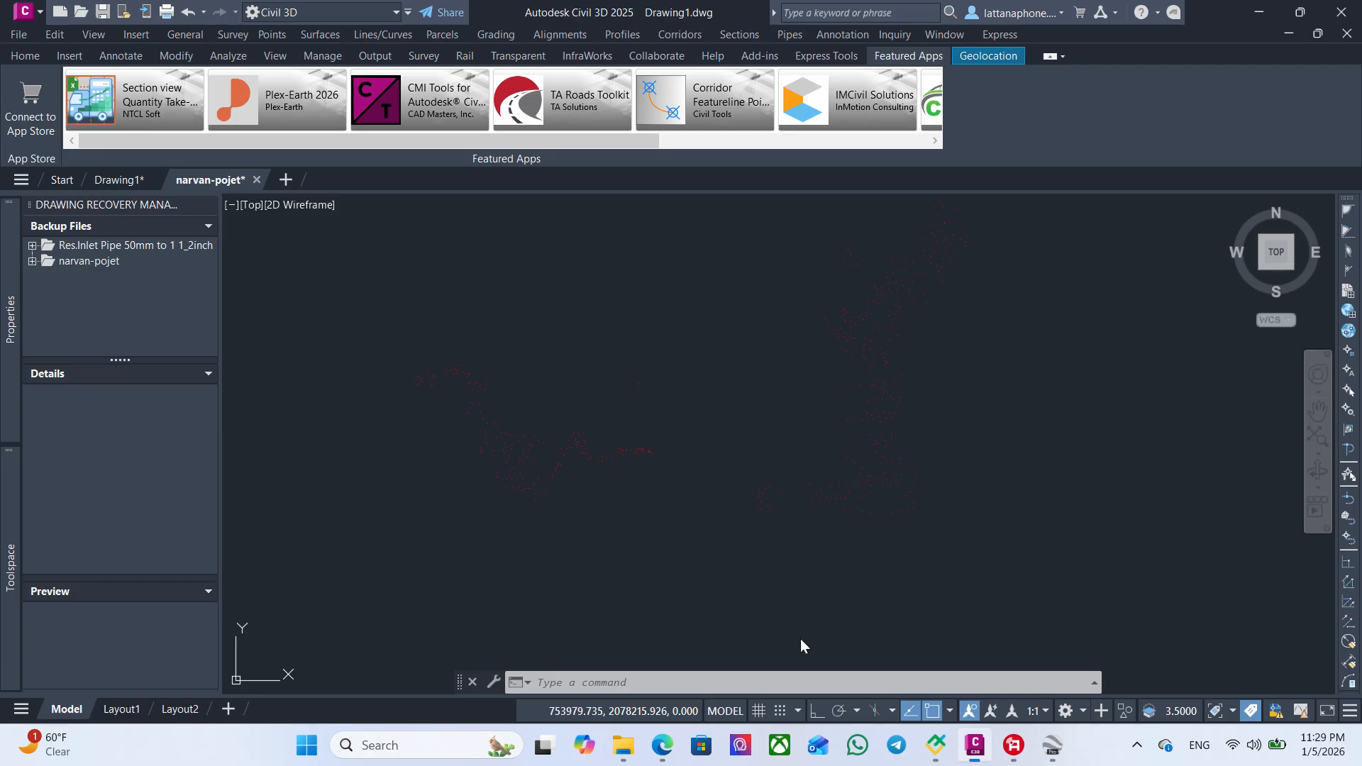
{"action": "type", "text": "ZE"}
{"action": "key", "text": "Return"}
{"action": "mouse_move", "coordinate": [838, 404]}
{"action": "middle_mouse_down"}
{"action": "mouse_move", "coordinate": [681, 456]}
{"action": "mouse_move", "coordinate": [834, 436]}
{"action": "mouse_move", "coordinate": [682, 447]}
{"action": "middle_mouse_up"}
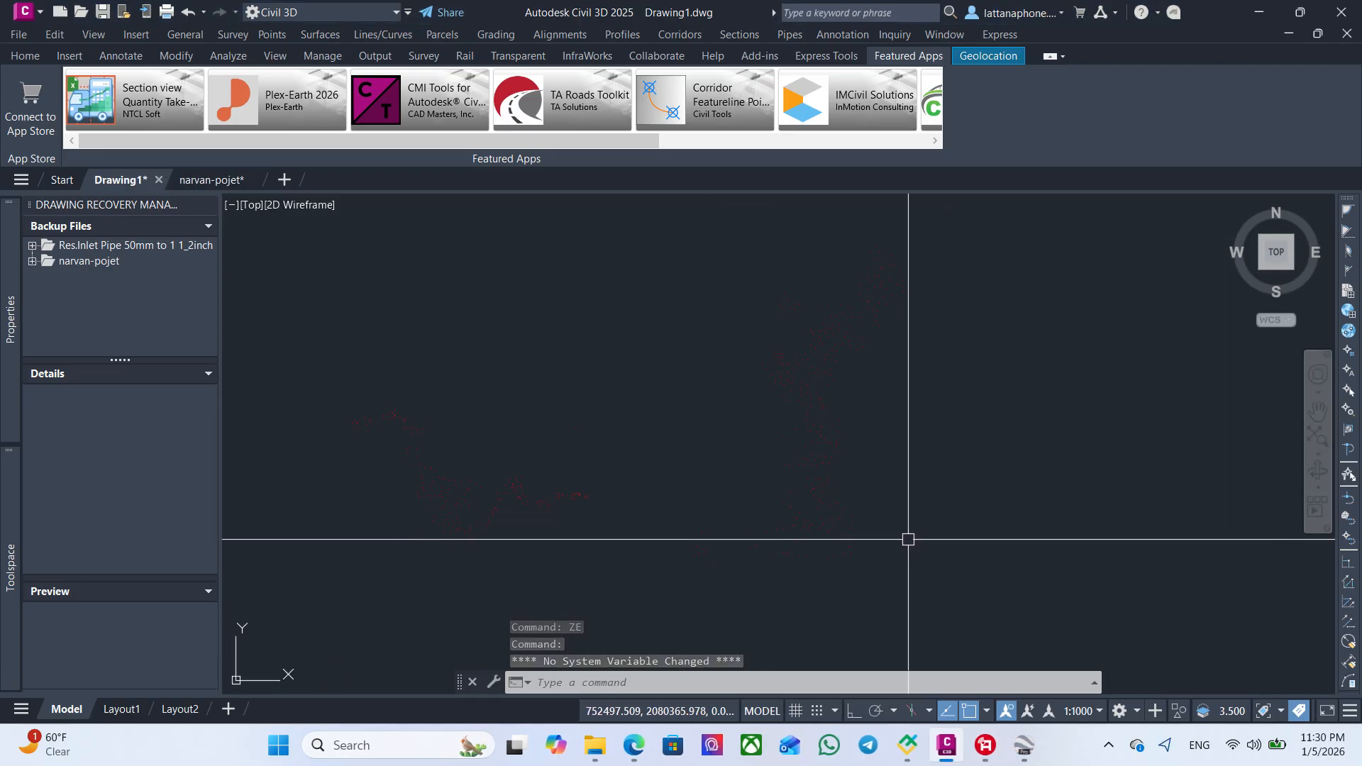
{"action": "middle_click_drag", "start_coordinate": [770, 528], "coordinate": [773, 517]}
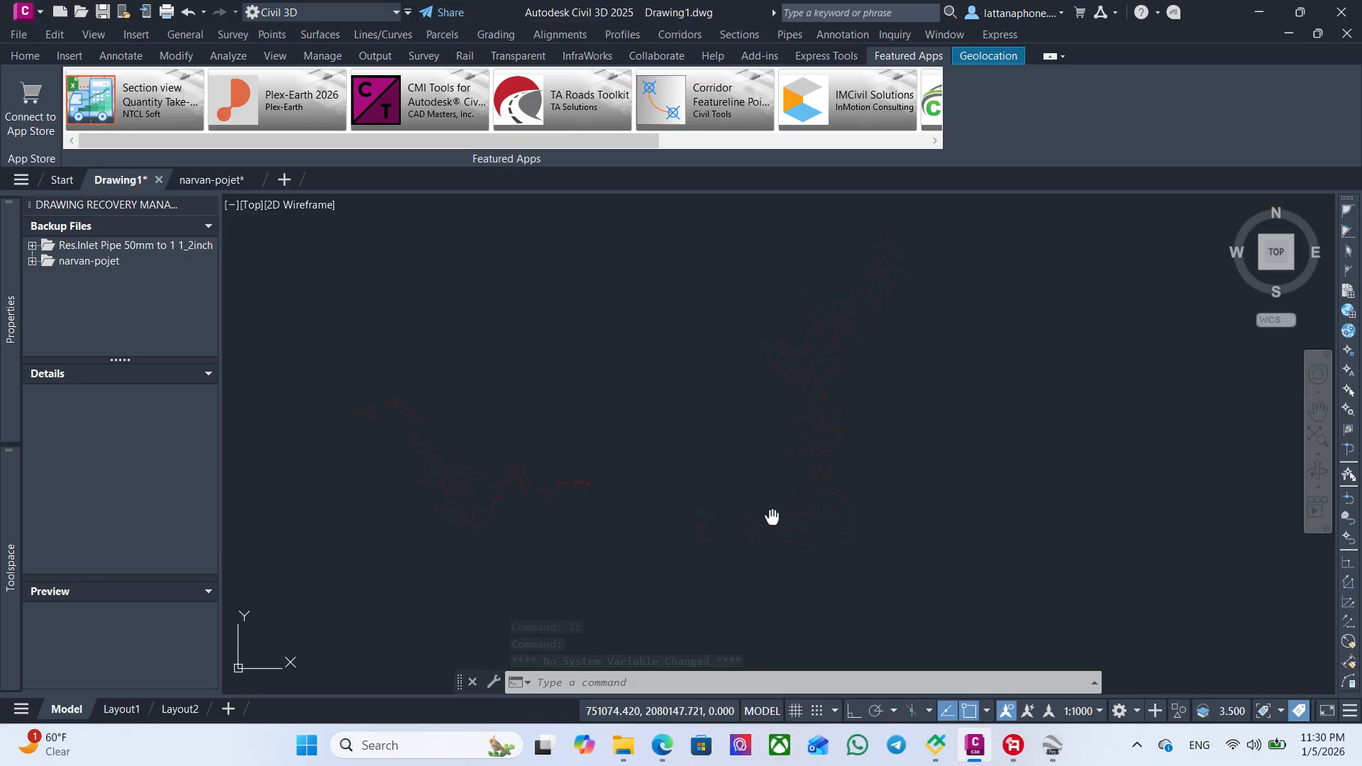
{"action": "middle_click_drag", "start_coordinate": [664, 381], "coordinate": [633, 405]}
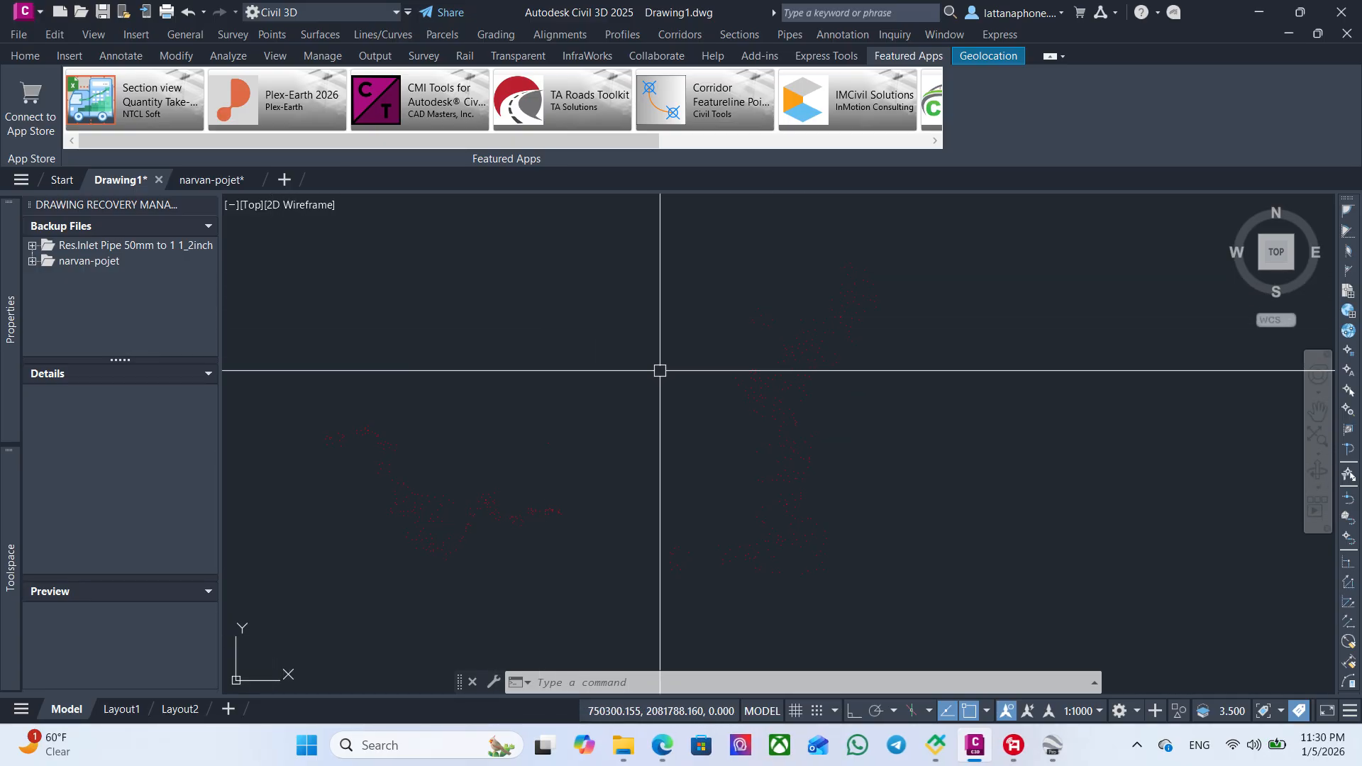
- Import the Nam Poui SP KMZ from the Desktop into Drawing1 with MAPIMPORT, using the OGC / Google KML file type
{"action": "type", "text": "MAP"}
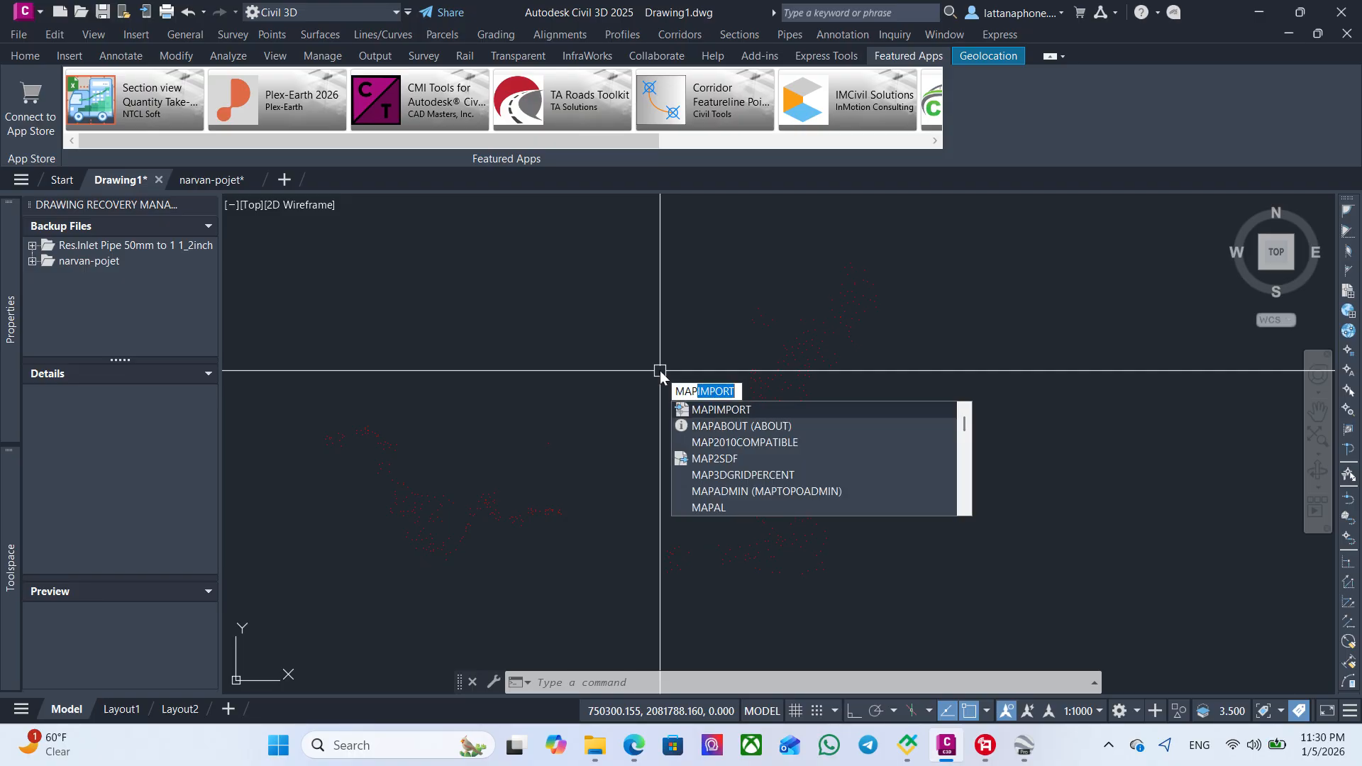
{"action": "type", "text": "IMp"}
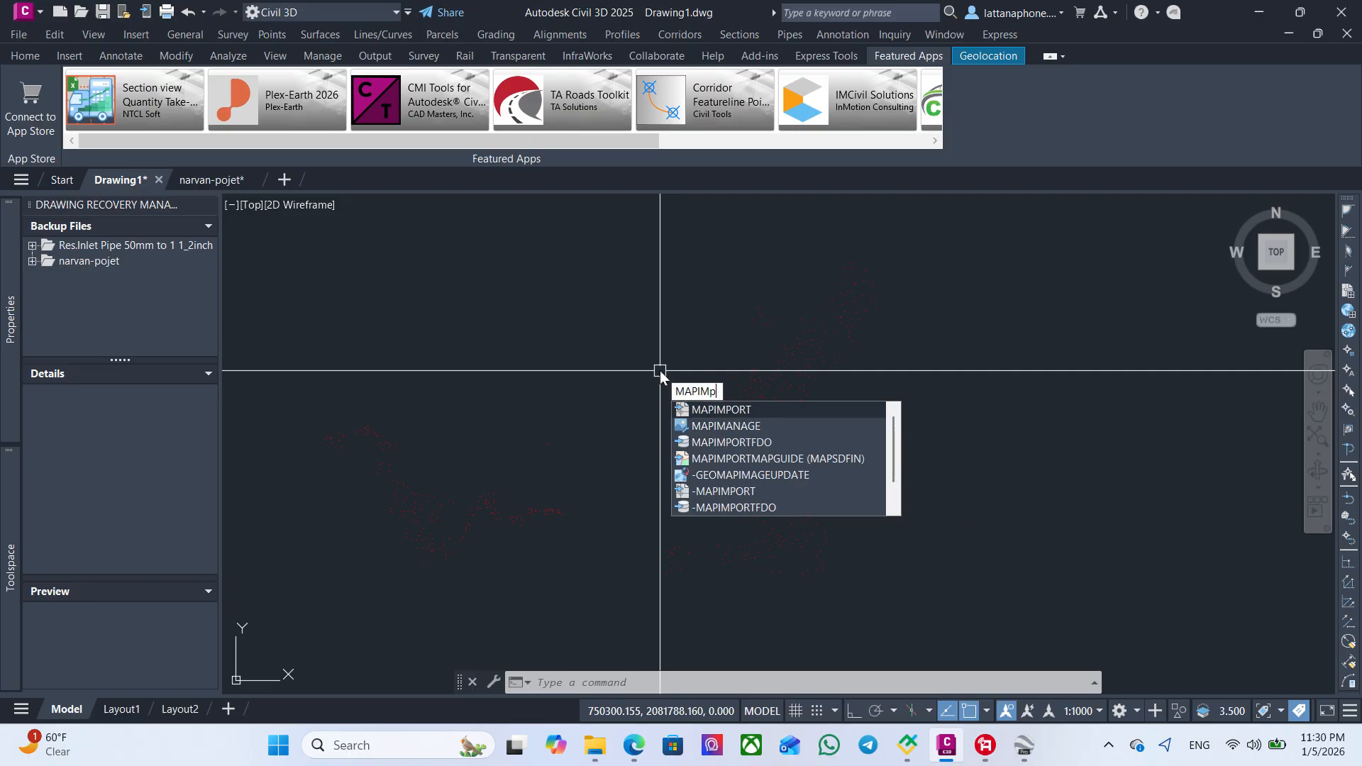
{"action": "type", "text": "ORt"}
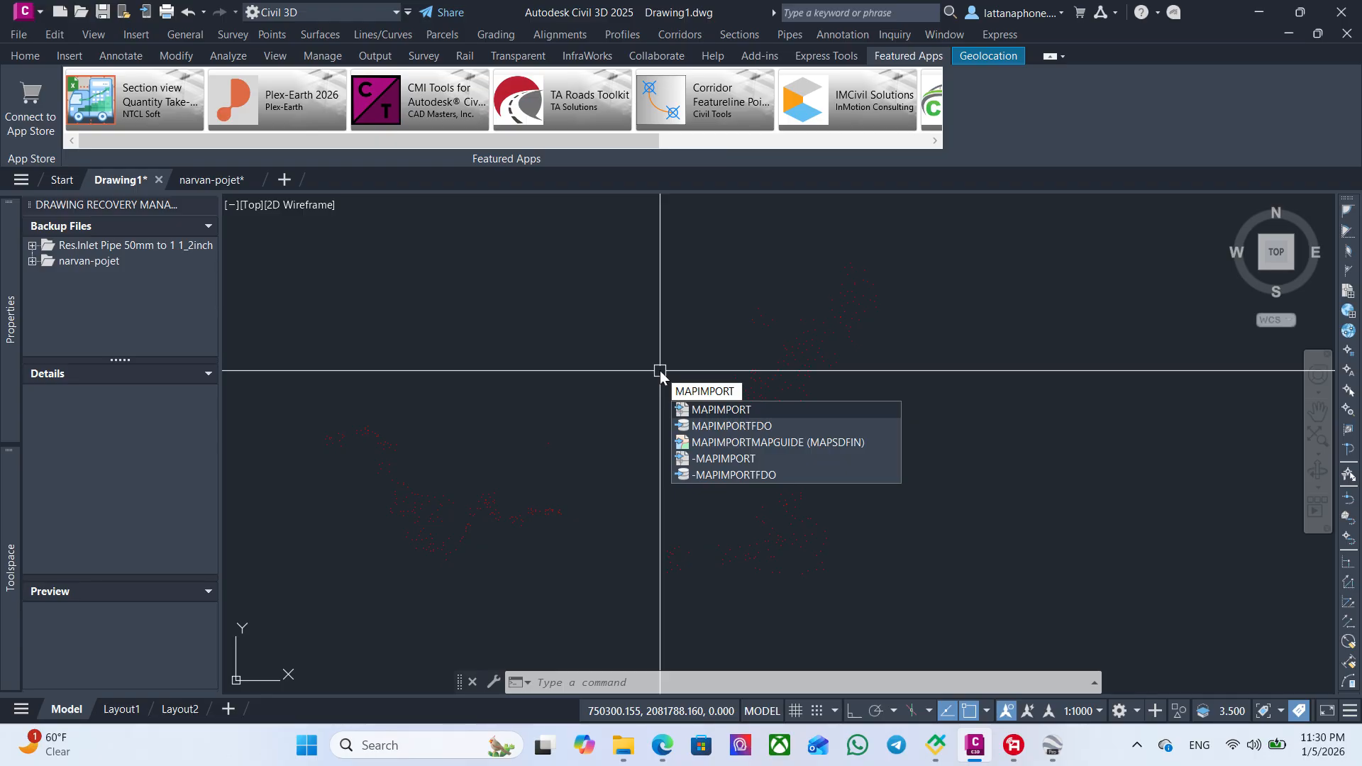
{"action": "left_click", "coordinate": [715, 408]}
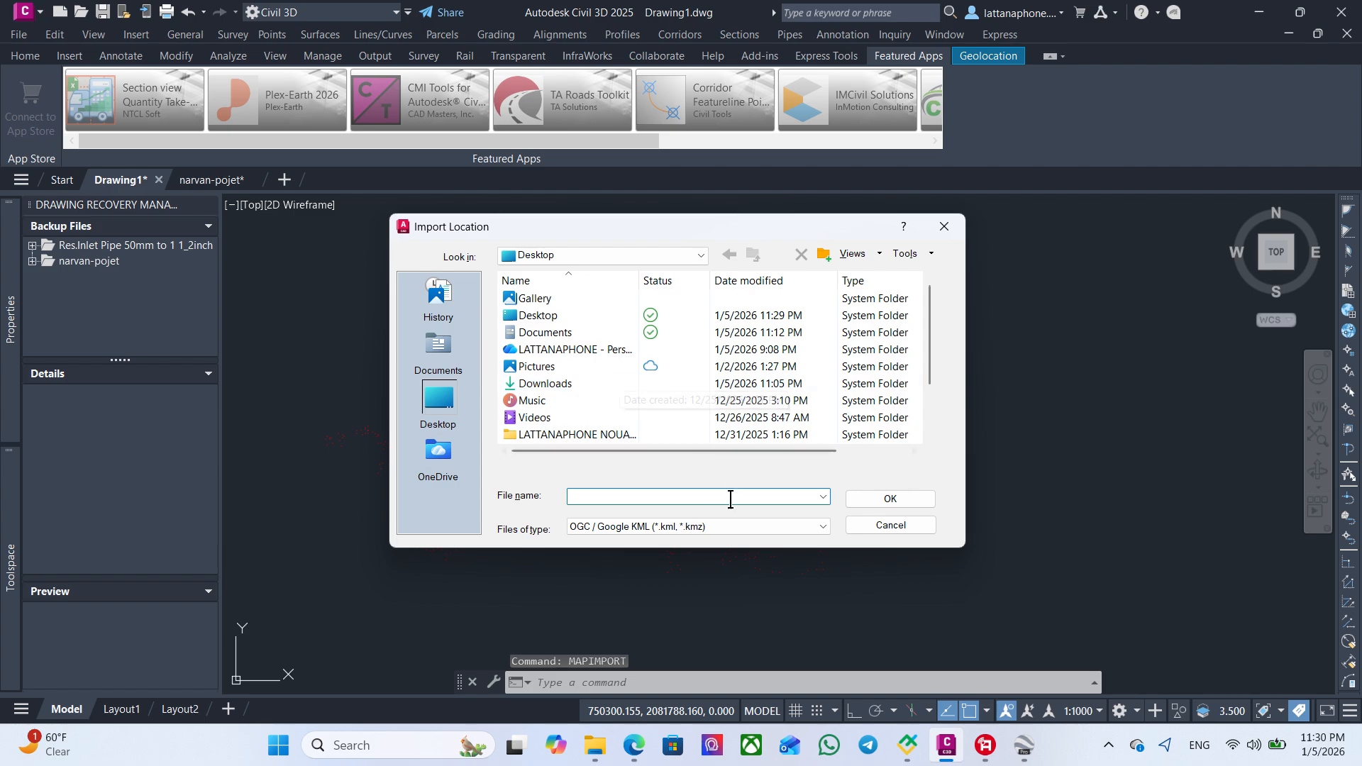
{"action": "left_click", "coordinate": [731, 529]}
{"action": "scroll", "coordinate": [731, 568], "scroll_direction": "up", "scroll_amount": 5}
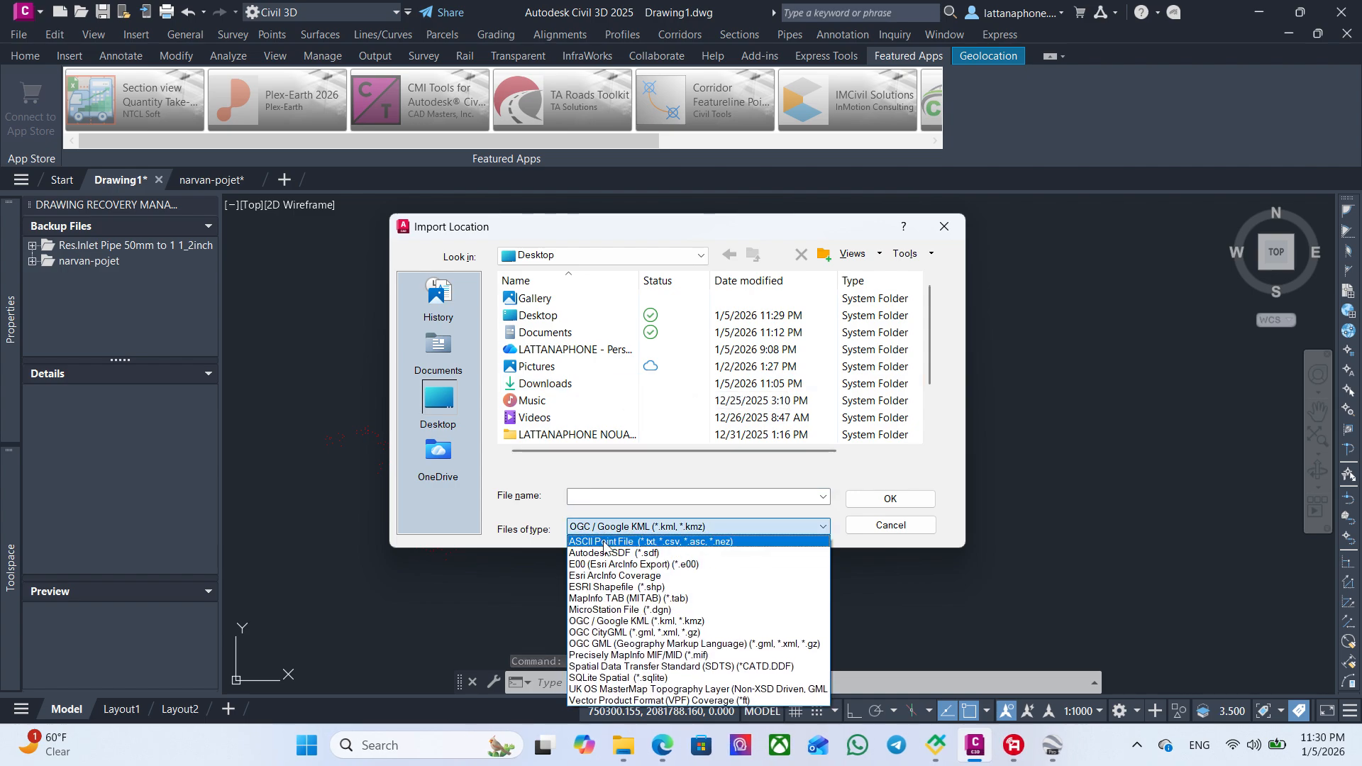
{"action": "left_click", "coordinate": [751, 543]}
{"action": "left_click", "coordinate": [752, 525]}
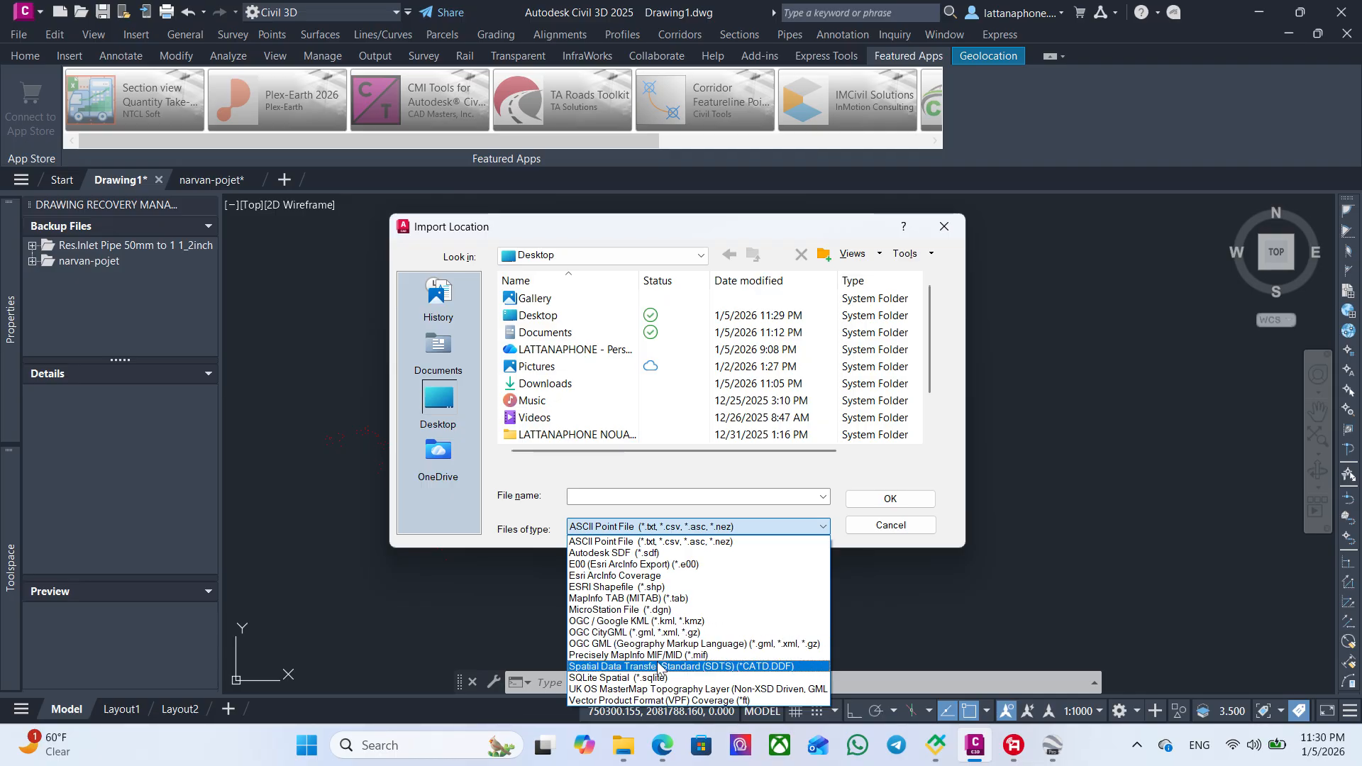
{"action": "left_click", "coordinate": [642, 623]}
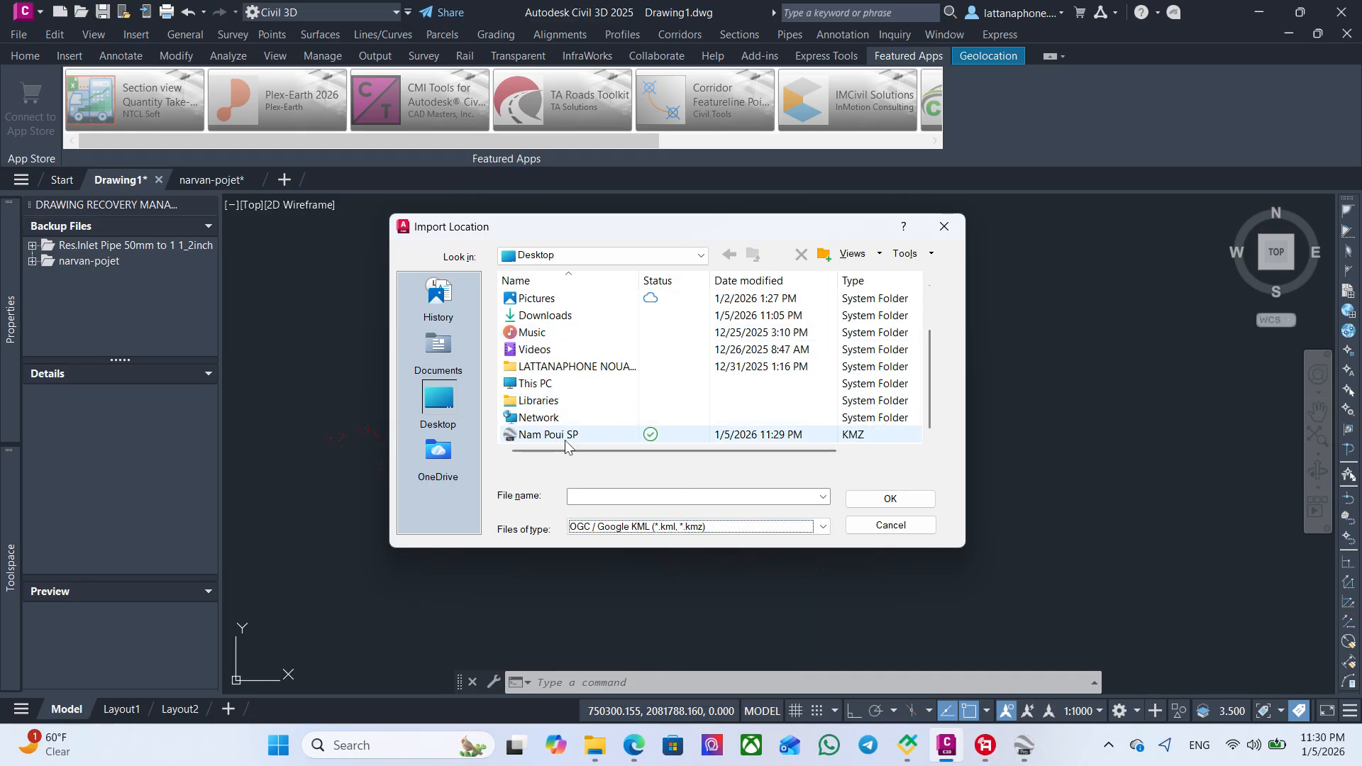
{"action": "left_click", "coordinate": [543, 436]}
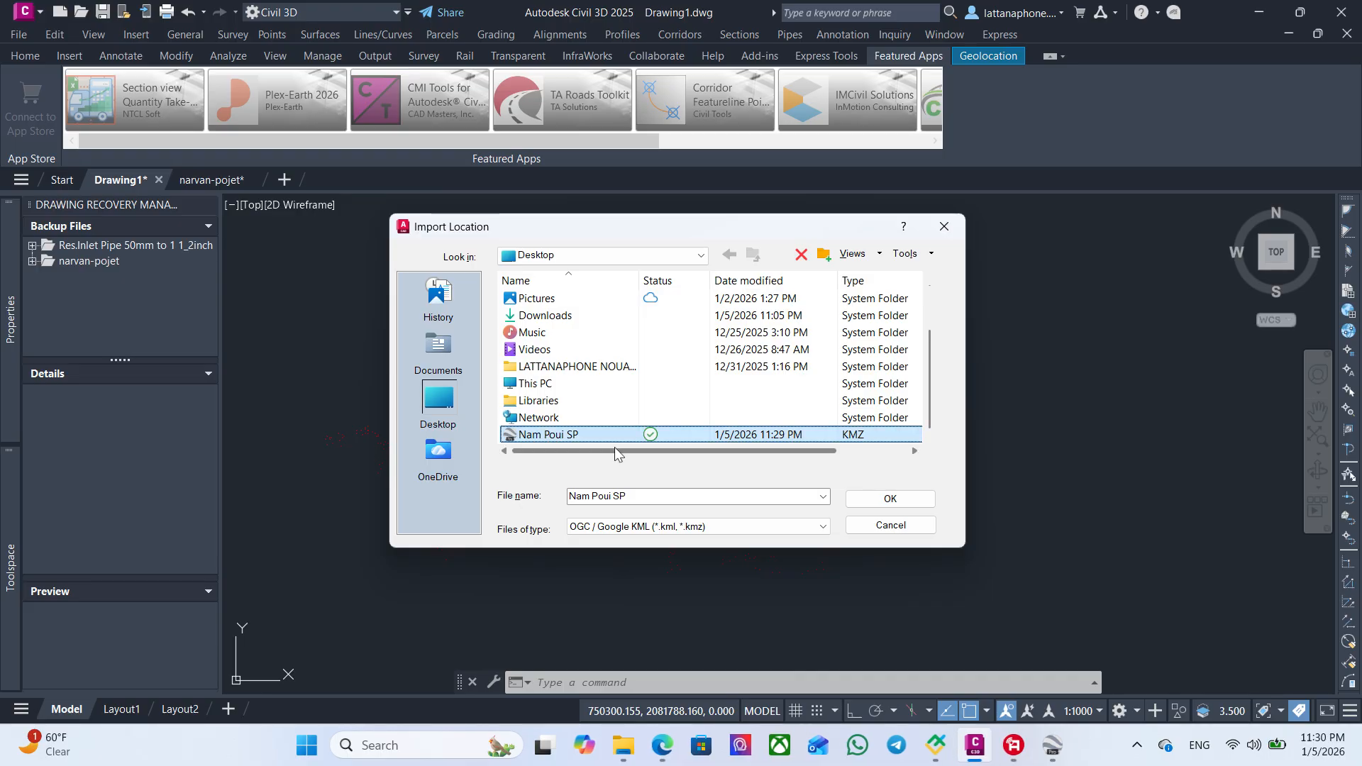
{"action": "left_click", "coordinate": [890, 500]}
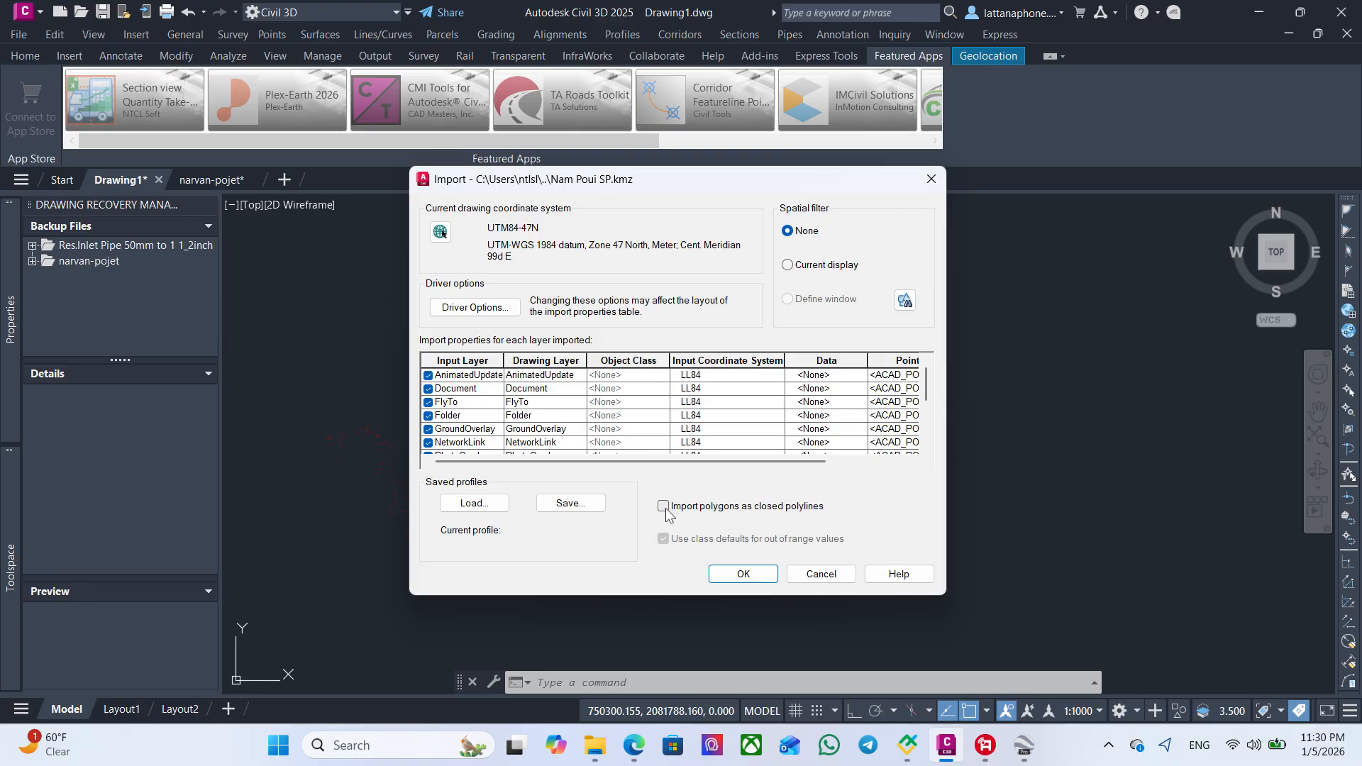
{"action": "left_click", "coordinate": [747, 573]}
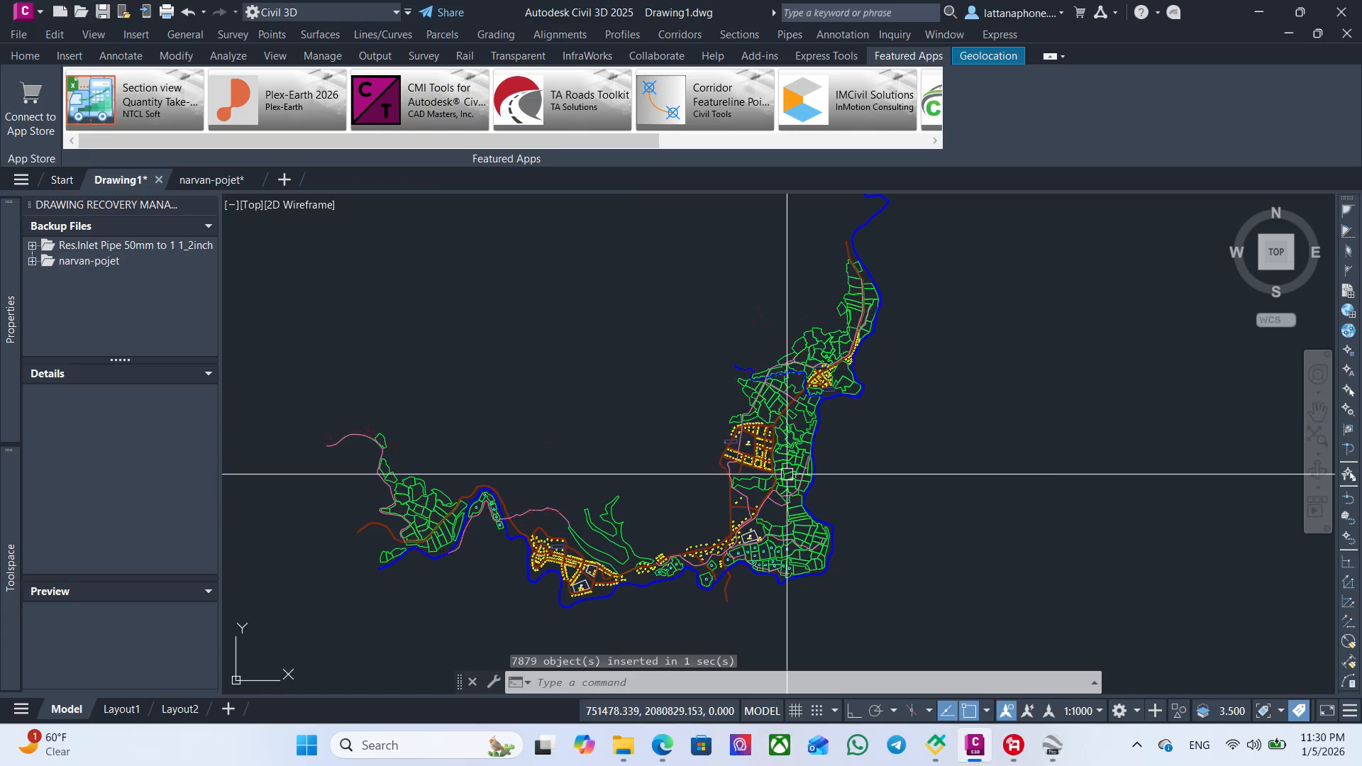
- Turn on the Esri Imagery online map behind the imported linework in Drawing1
{"action": "scroll", "coordinate": [804, 422], "scroll_direction": "up", "scroll_amount": 8}
{"action": "scroll", "coordinate": [811, 393], "scroll_direction": "down", "scroll_amount": 6}
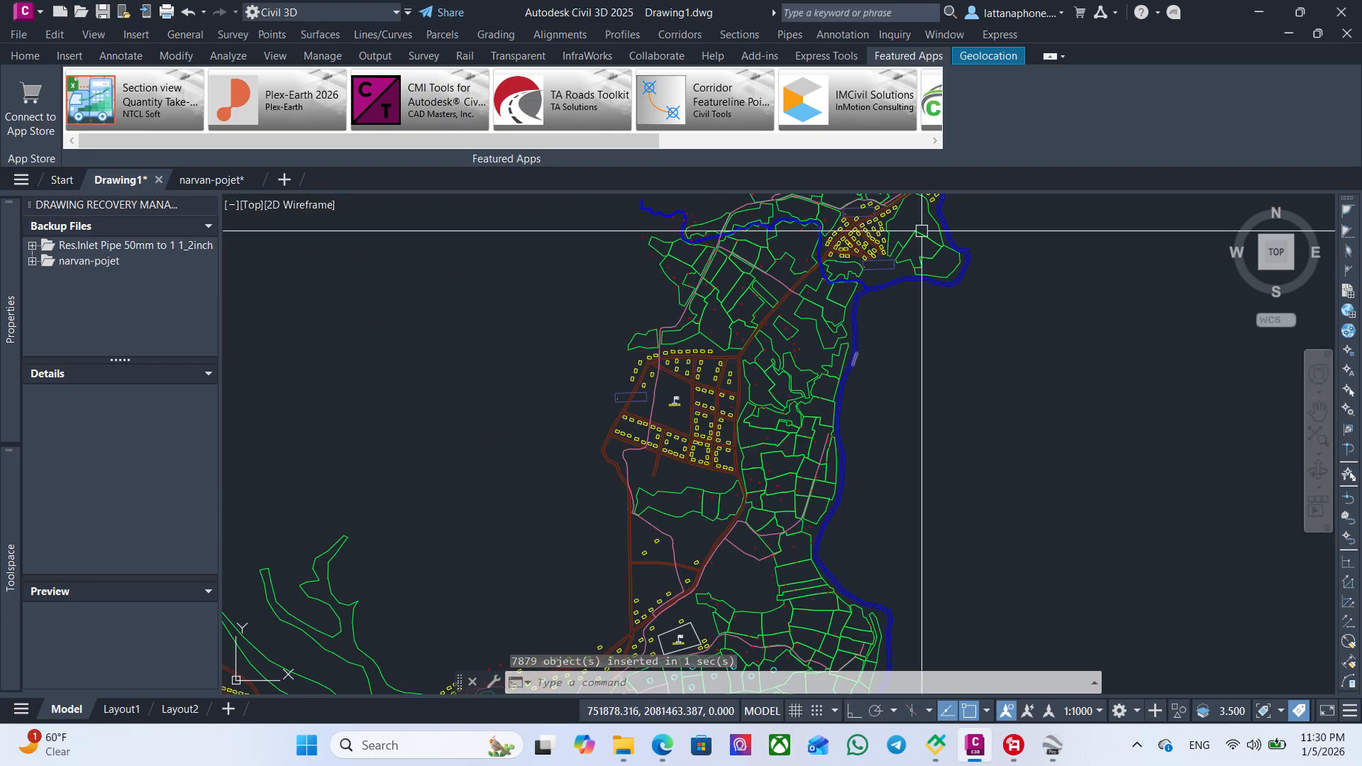
{"action": "scroll", "coordinate": [813, 334], "scroll_direction": "down", "scroll_amount": 4}
{"action": "left_click", "coordinate": [989, 56]}
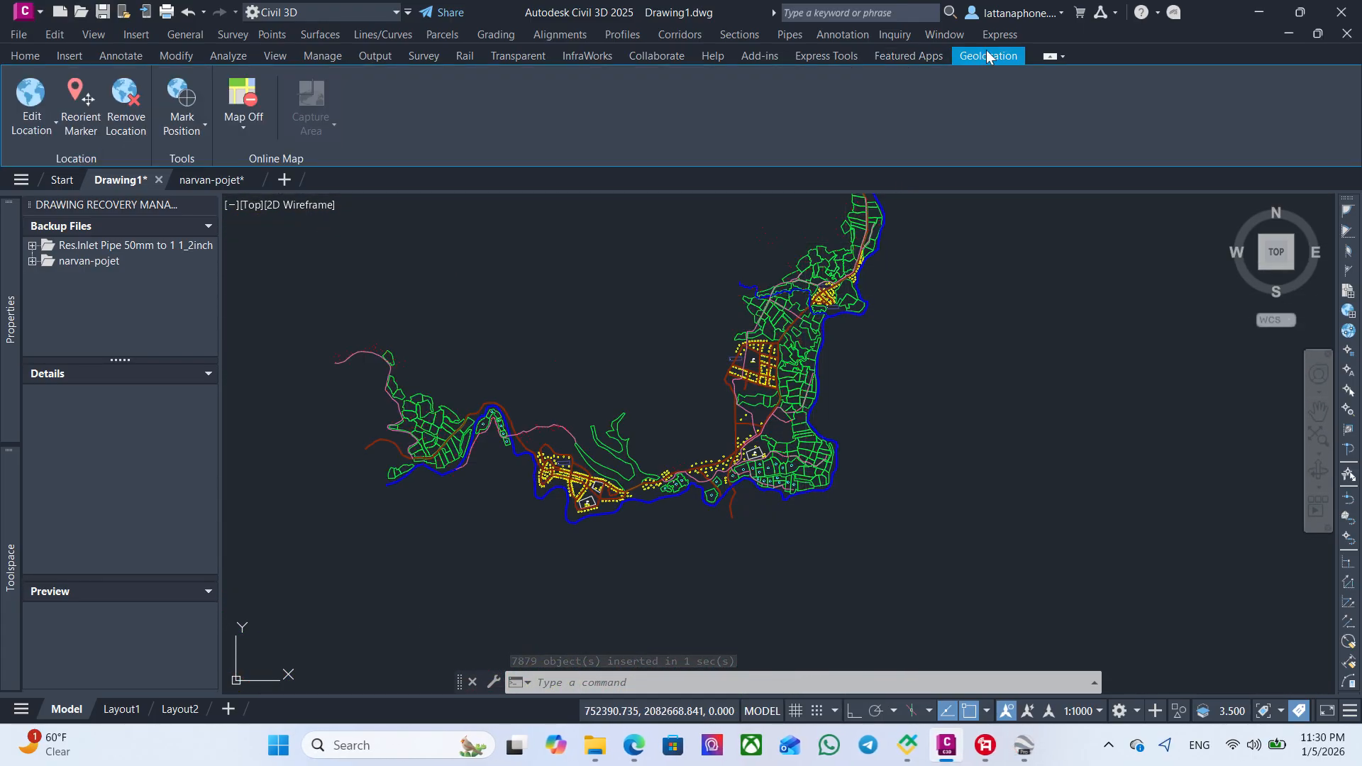
{"action": "left_click", "coordinate": [243, 128]}
{"action": "left_click", "coordinate": [259, 201]}
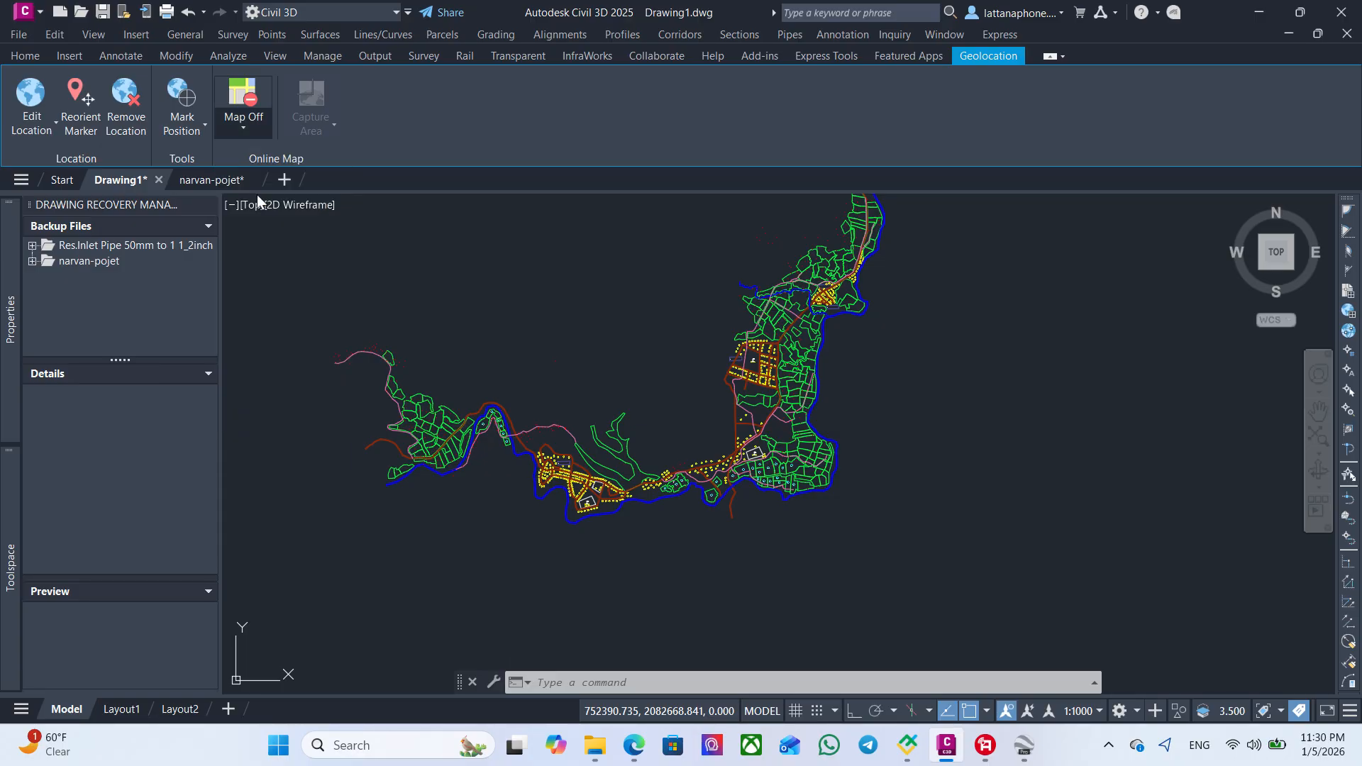
- Check the imported river, road, plot and house lines against the imagery from the western end along the southern stretch
{"action": "scroll", "coordinate": [462, 447], "scroll_direction": "up", "scroll_amount": 5}
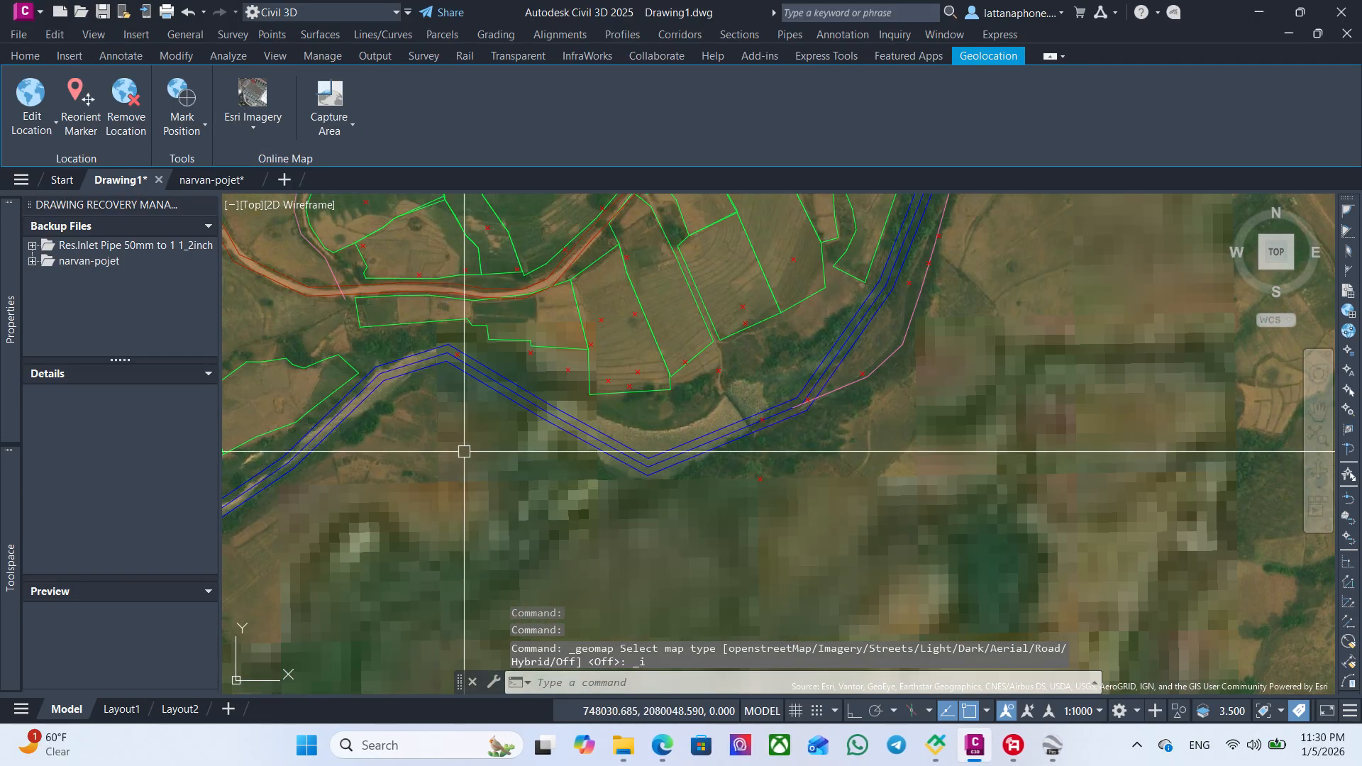
{"action": "scroll", "coordinate": [583, 443], "scroll_direction": "up", "scroll_amount": 3}
{"action": "scroll", "coordinate": [689, 452], "scroll_direction": "down", "scroll_amount": 2}
{"action": "middle_click_drag", "start_coordinate": [502, 450], "coordinate": [1116, 301]}
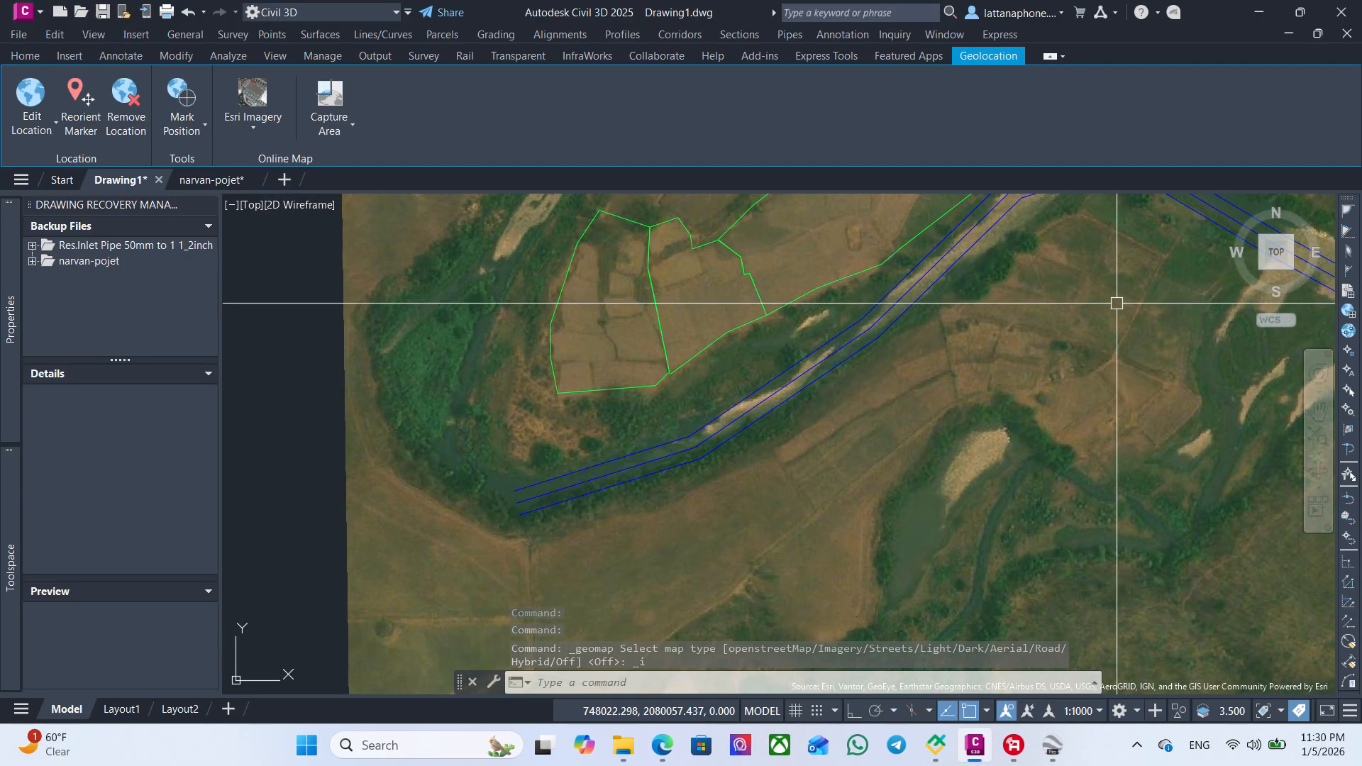
{"action": "scroll", "coordinate": [792, 388], "scroll_direction": "down", "scroll_amount": 2}
{"action": "middle_click_drag", "start_coordinate": [1061, 424], "coordinate": [544, 438]}
{"action": "scroll", "coordinate": [544, 438], "scroll_direction": "down", "scroll_amount": 4}
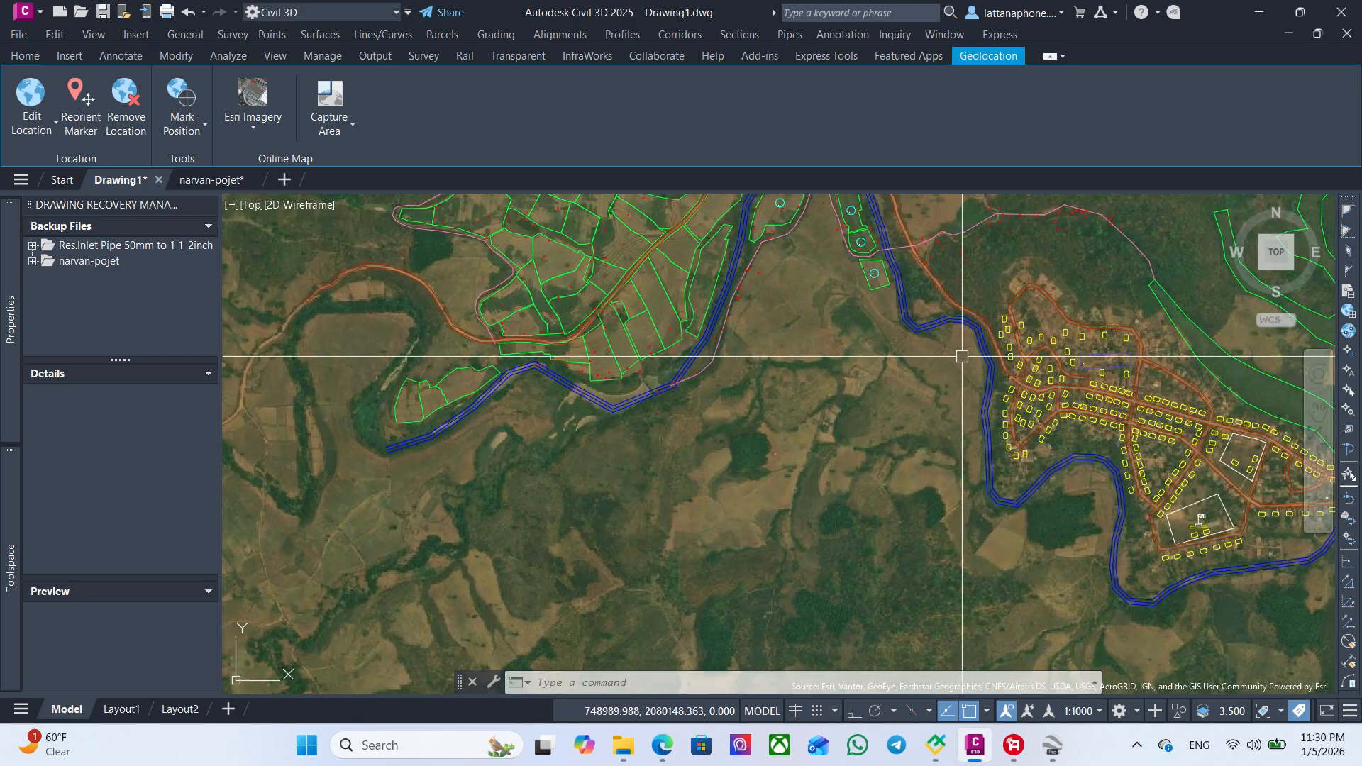
{"action": "middle_click_drag", "start_coordinate": [917, 303], "coordinate": [688, 383]}
{"action": "scroll", "coordinate": [698, 390], "scroll_direction": "up", "scroll_amount": 5}
{"action": "scroll", "coordinate": [670, 425], "scroll_direction": "down", "scroll_amount": 3}
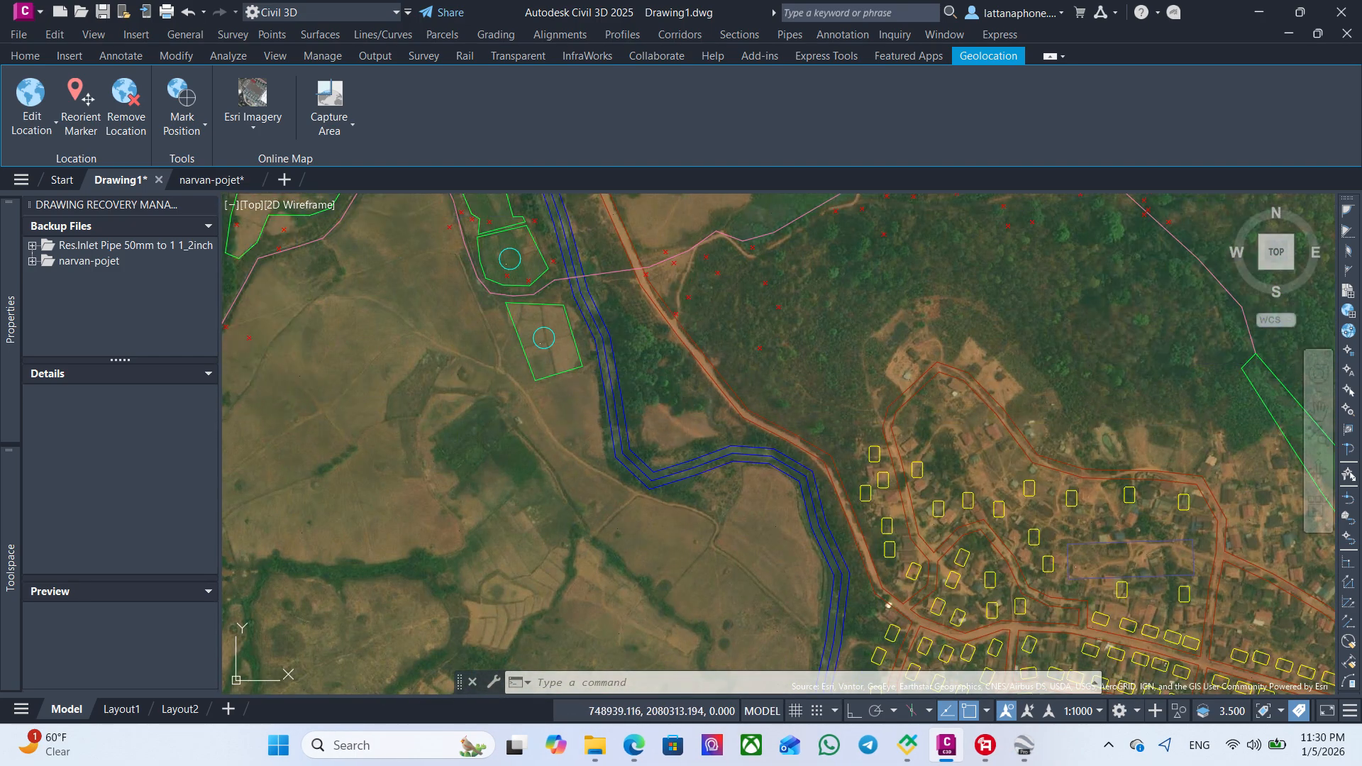
{"action": "middle_click_drag", "start_coordinate": [594, 274], "coordinate": [668, 469]}
{"action": "mouse_move", "coordinate": [684, 368]}
{"action": "middle_mouse_down"}
{"action": "mouse_move", "coordinate": [718, 543]}
{"action": "mouse_move", "coordinate": [709, 240]}
{"action": "middle_mouse_up"}
{"action": "scroll", "coordinate": [767, 362], "scroll_direction": "down", "scroll_amount": 2}
{"action": "middle_click_drag", "start_coordinate": [1015, 533], "coordinate": [721, 258]}
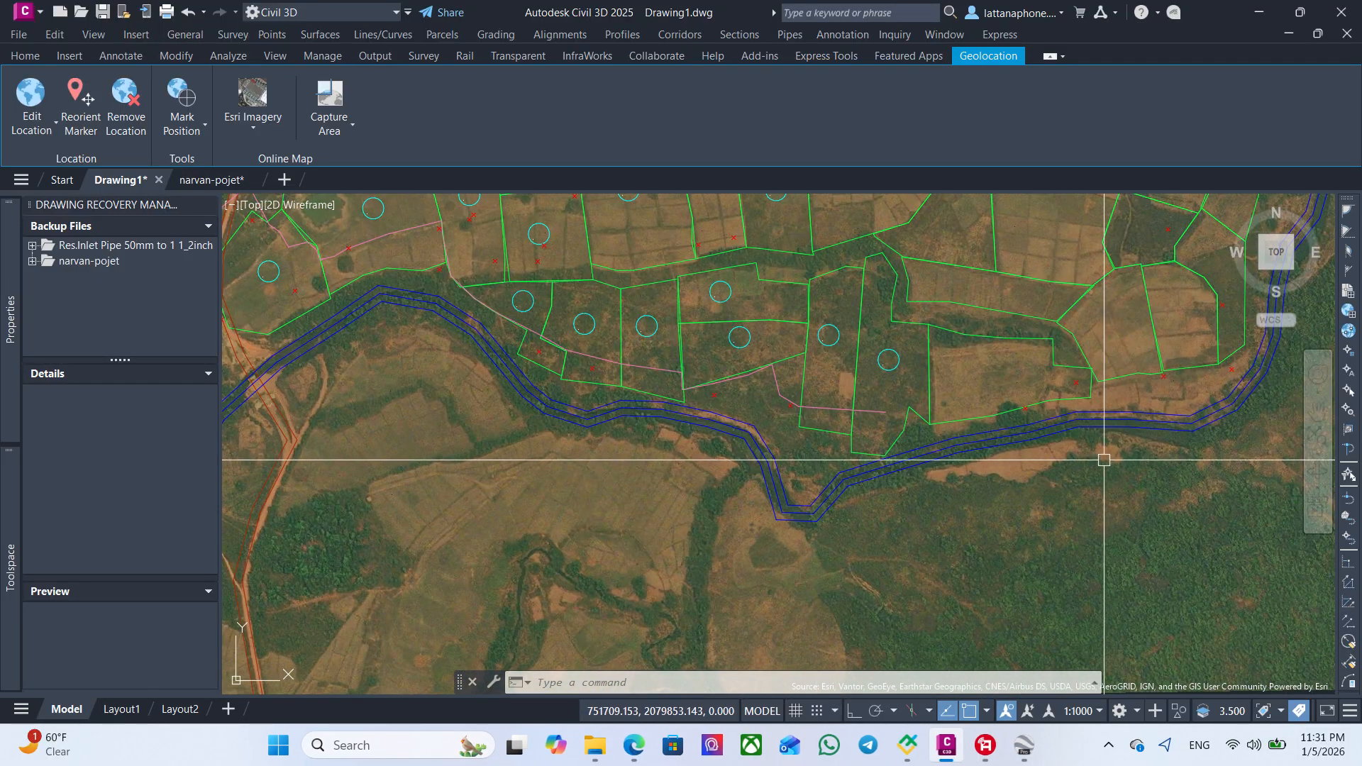
- Check the imported linework against the imagery and survey points along the eastern river up to its northern end
{"action": "scroll", "coordinate": [886, 368], "scroll_direction": "up", "scroll_amount": 3}
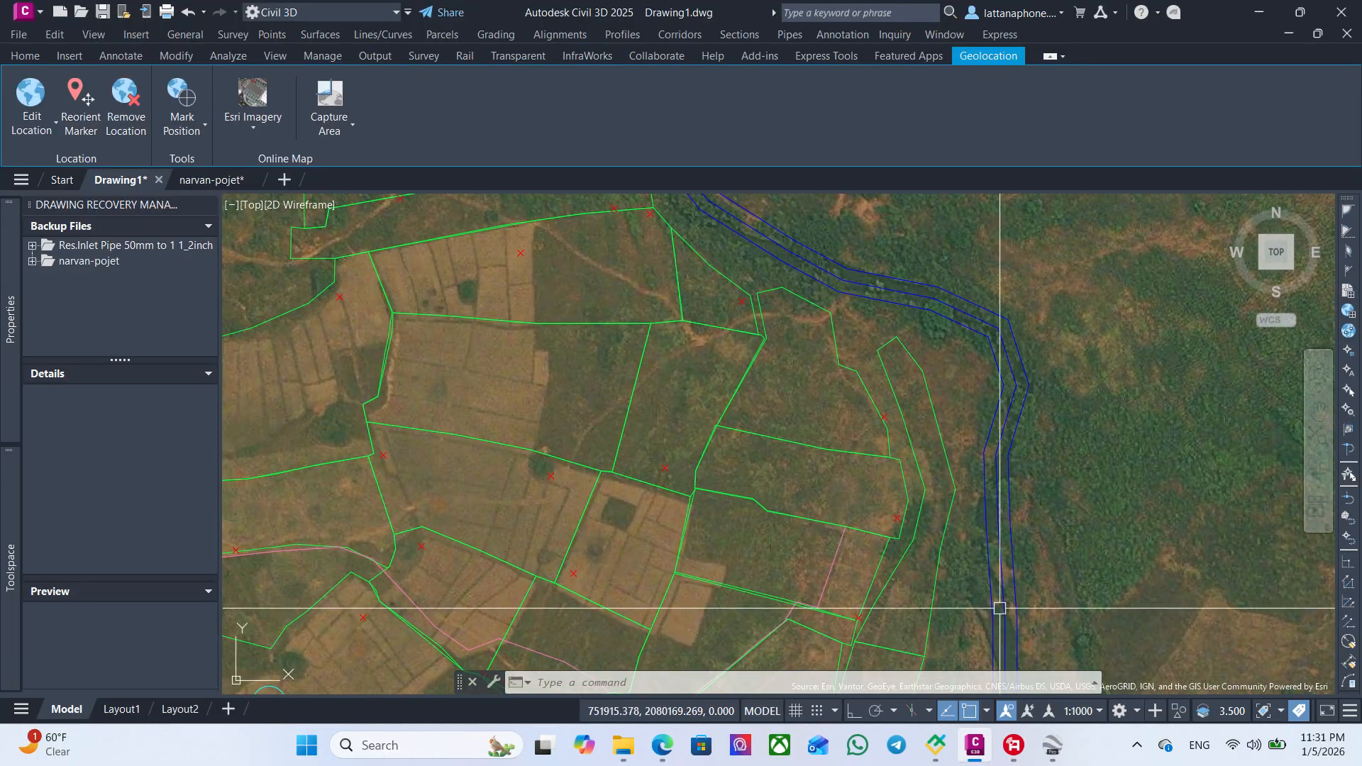
{"action": "scroll", "coordinate": [980, 568], "scroll_direction": "down", "scroll_amount": 3}
{"action": "scroll", "coordinate": [873, 385], "scroll_direction": "up", "scroll_amount": 2}
{"action": "middle_click_drag", "start_coordinate": [872, 386], "coordinate": [885, 436]}
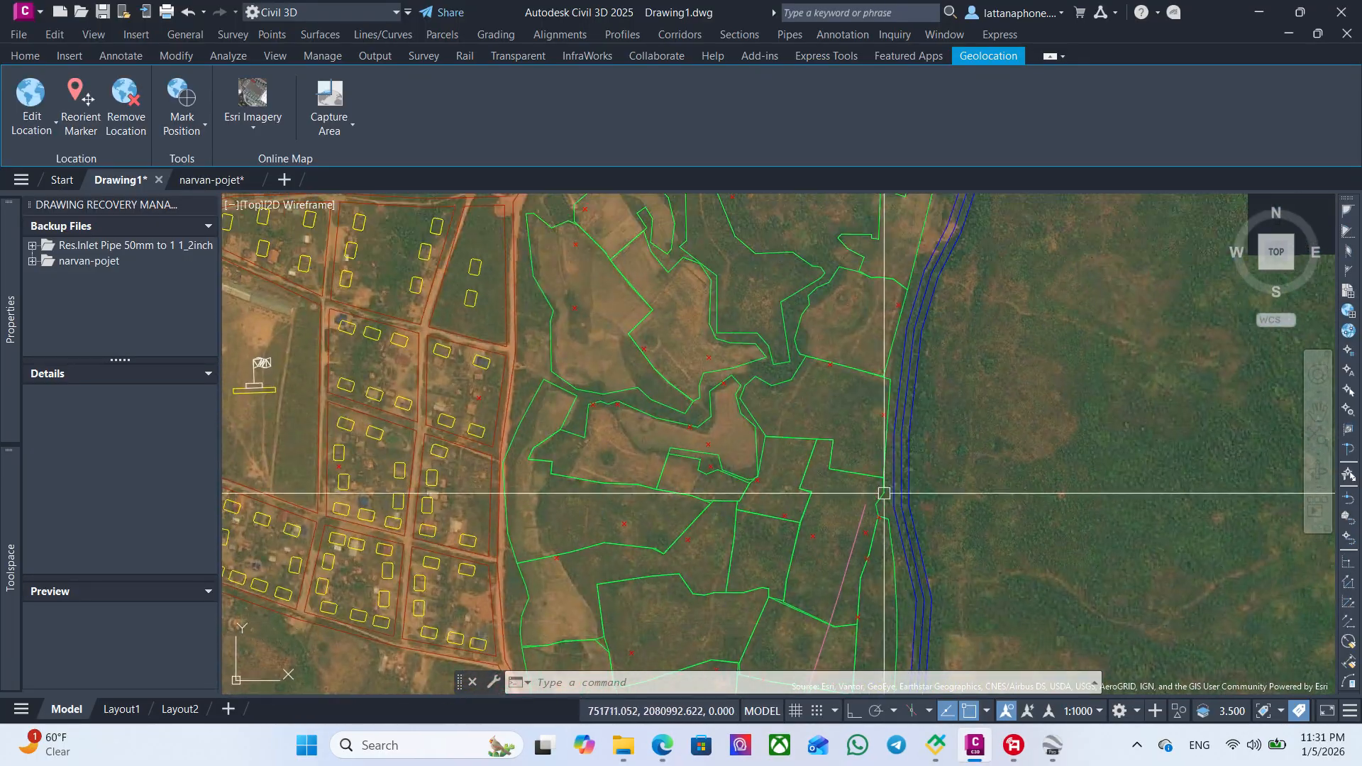
{"action": "scroll", "coordinate": [884, 482], "scroll_direction": "down", "scroll_amount": 4}
{"action": "middle_click_drag", "start_coordinate": [854, 355], "coordinate": [843, 580]}
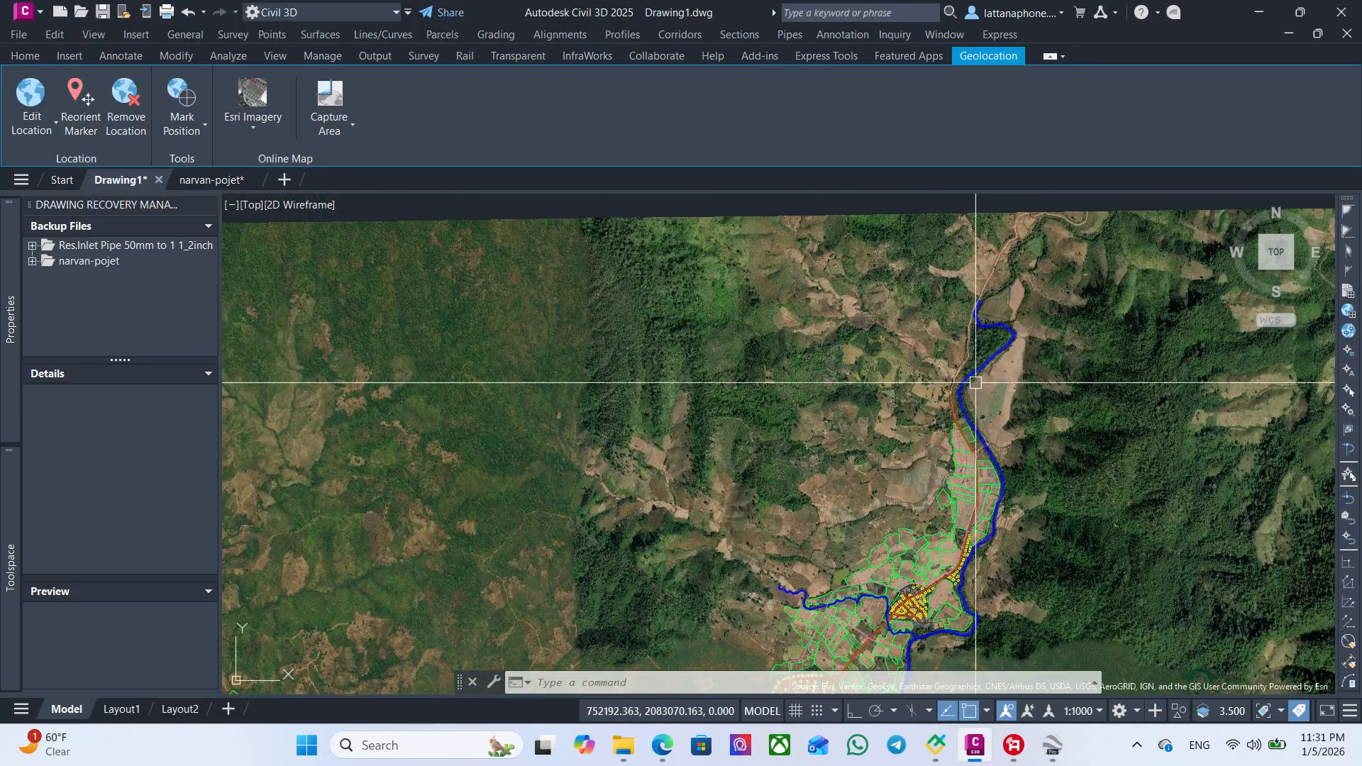
{"action": "scroll", "coordinate": [976, 378], "scroll_direction": "up", "scroll_amount": 8}
{"action": "middle_click_drag", "start_coordinate": [941, 533], "coordinate": [915, 302]}
{"action": "mouse_move", "coordinate": [834, 632]}
{"action": "middle_mouse_down"}
{"action": "mouse_move", "coordinate": [867, 313]}
{"action": "mouse_move", "coordinate": [903, 206]}
{"action": "middle_mouse_up"}
{"action": "scroll", "coordinate": [904, 205], "scroll_direction": "down", "scroll_amount": 4}
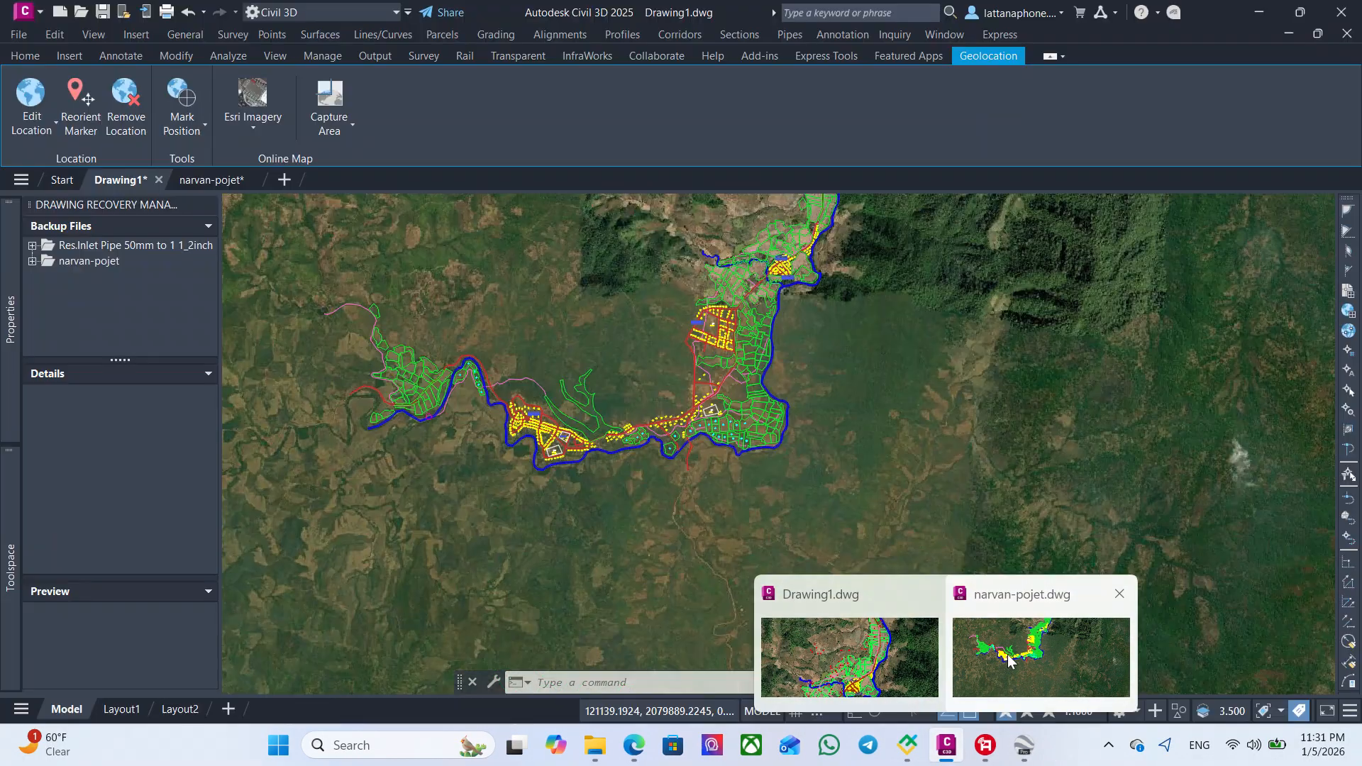
- Switch to the narvan-pojet drawing and inspect its original river, road and plot lines over the imagery in the western part
{"action": "left_click", "coordinate": [1008, 660]}
{"action": "scroll", "coordinate": [776, 457], "scroll_direction": "up", "scroll_amount": 12}
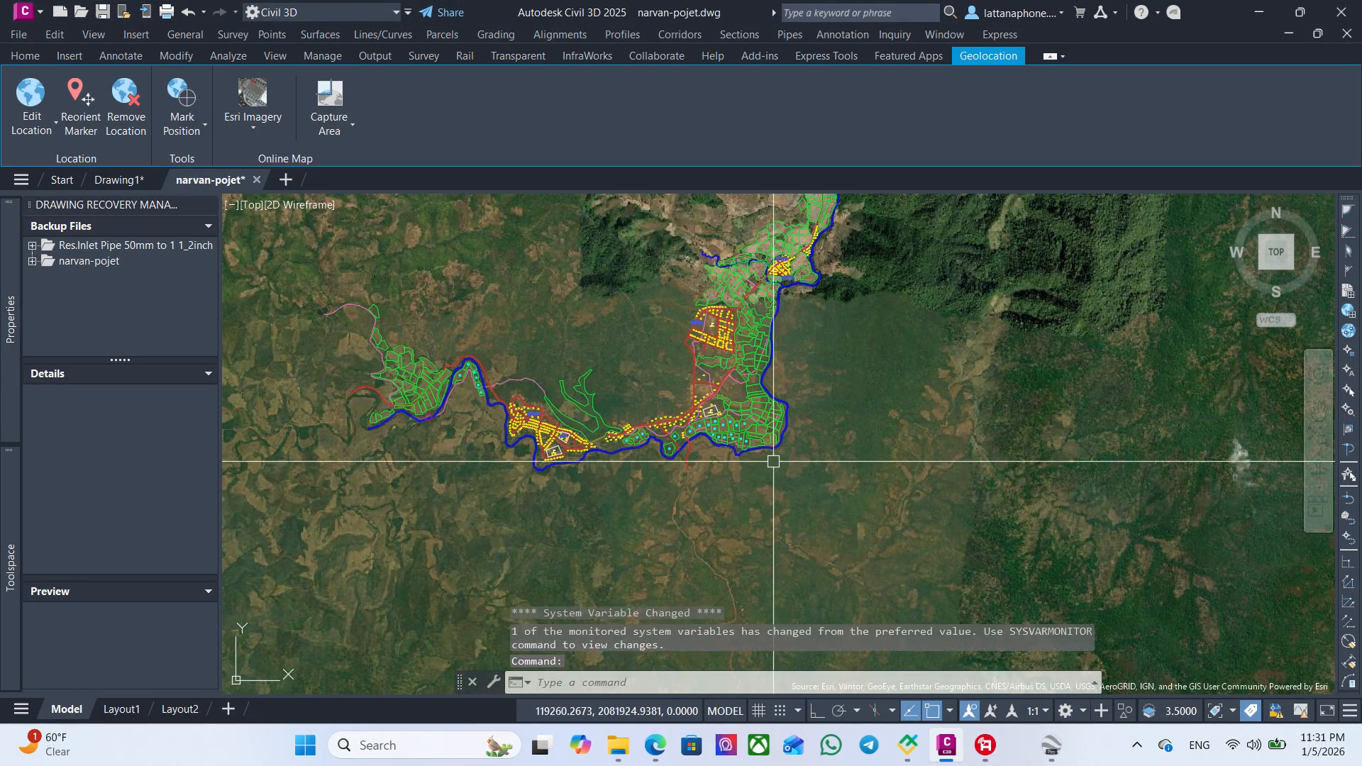
{"action": "scroll", "coordinate": [897, 452], "scroll_direction": "down", "scroll_amount": 8}
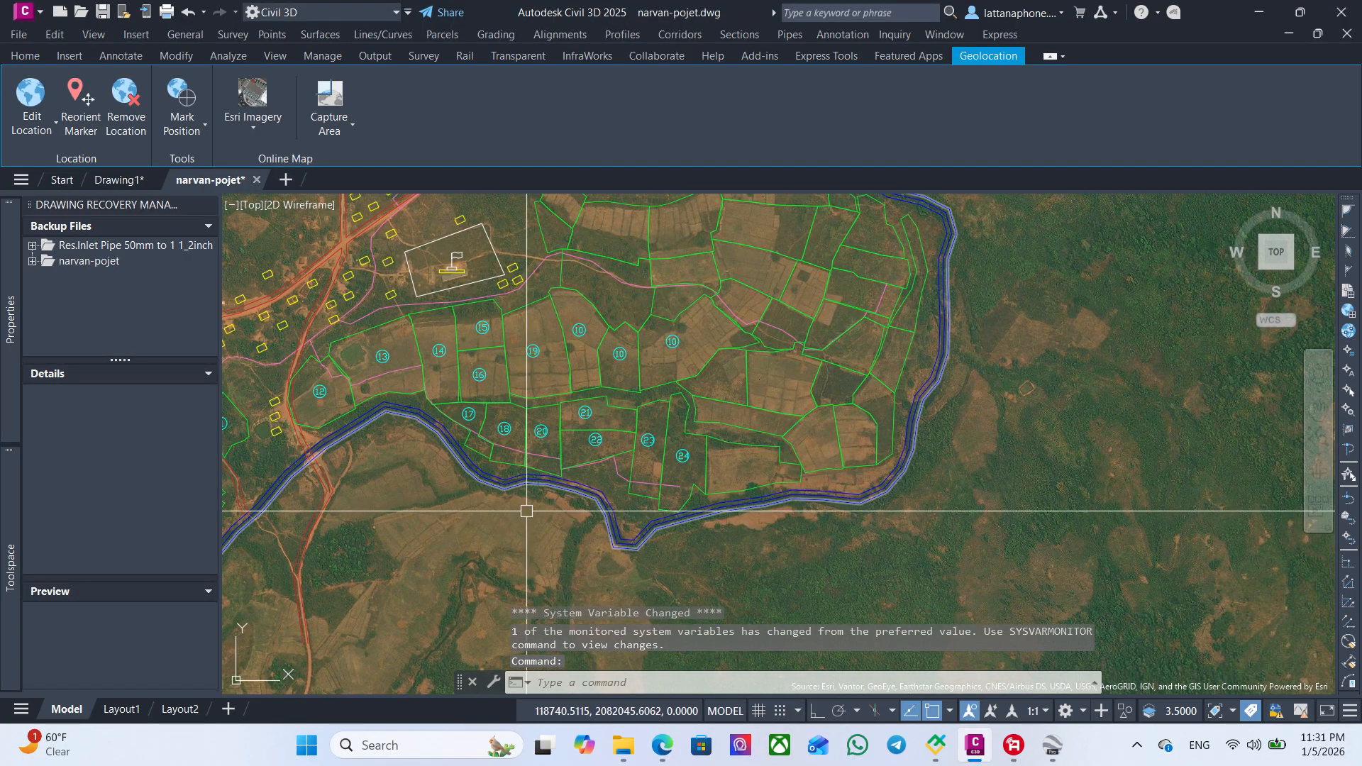
{"action": "middle_click_drag", "start_coordinate": [526, 510], "coordinate": [1107, 486]}
{"action": "middle_click_drag", "start_coordinate": [688, 480], "coordinate": [1256, 487]}
{"action": "scroll", "coordinate": [971, 470], "scroll_direction": "up", "scroll_amount": 10}
{"action": "middle_click_drag", "start_coordinate": [454, 284], "coordinate": [724, 546]}
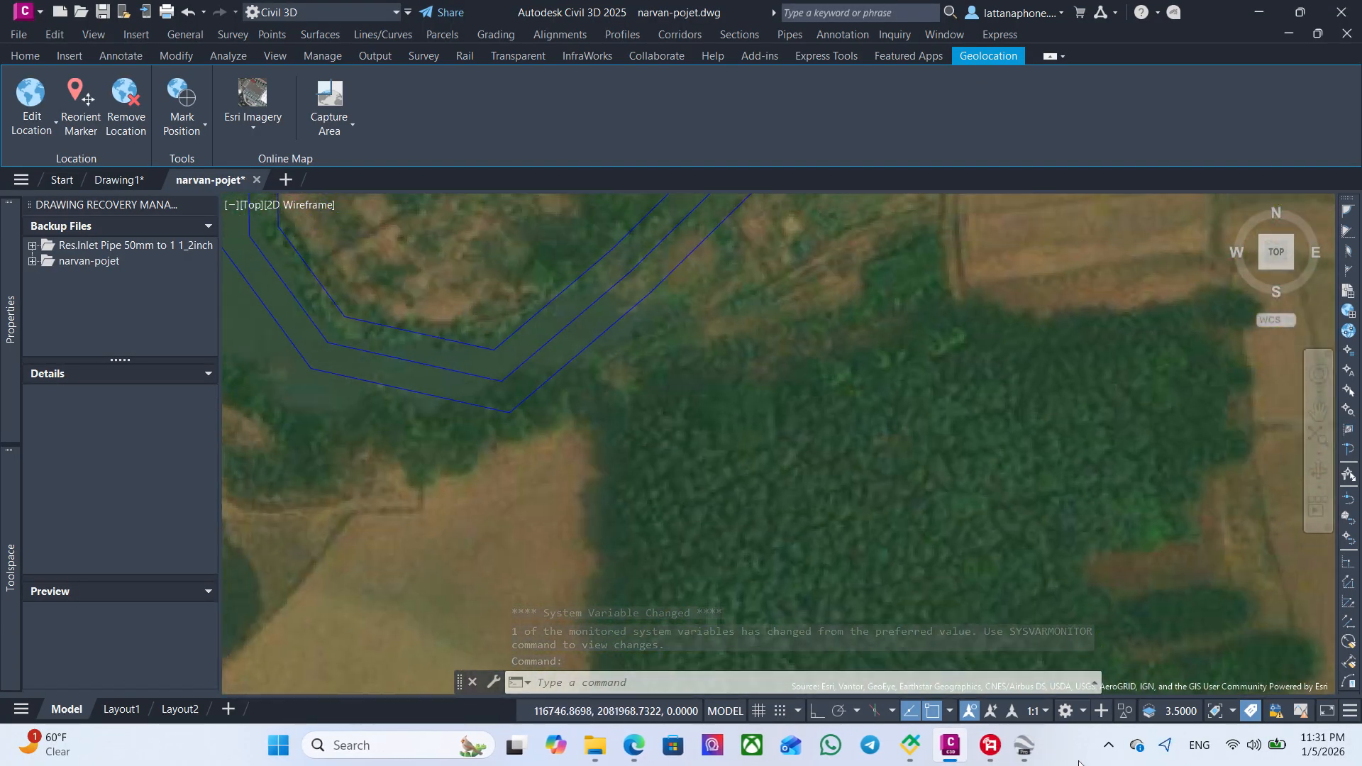
{"action": "scroll", "coordinate": [611, 396], "scroll_direction": "down", "scroll_amount": 2}
{"action": "middle_click_drag", "start_coordinate": [611, 395], "coordinate": [712, 678]}
{"action": "scroll", "coordinate": [678, 610], "scroll_direction": "down", "scroll_amount": 6}
{"action": "middle_click_drag", "start_coordinate": [639, 395], "coordinate": [834, 603]}
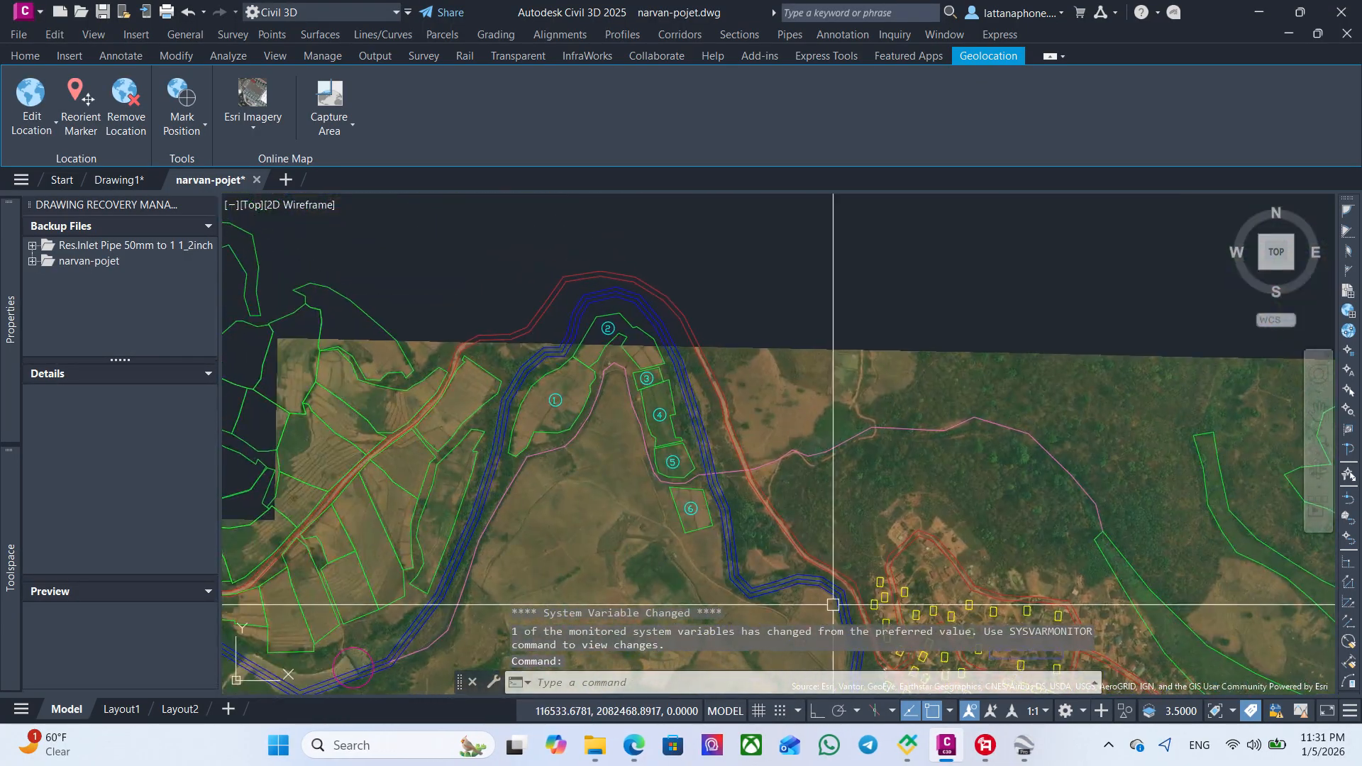
{"action": "middle_click_drag", "start_coordinate": [439, 439], "coordinate": [1019, 307]}
{"action": "middle_click_drag", "start_coordinate": [1062, 349], "coordinate": [636, 452]}
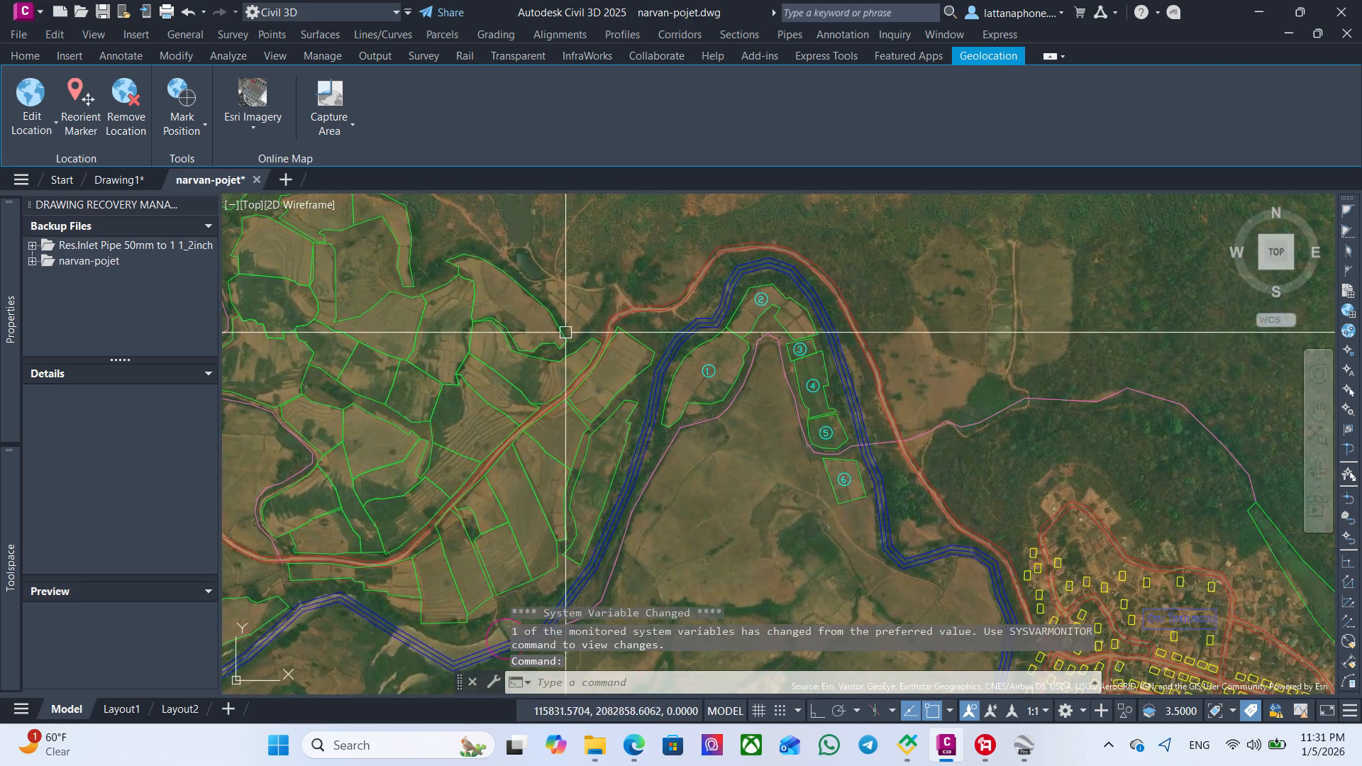
{"action": "middle_click_drag", "start_coordinate": [1000, 558], "coordinate": [344, 393]}
{"action": "middle_click_drag", "start_coordinate": [1022, 603], "coordinate": [438, 429]}
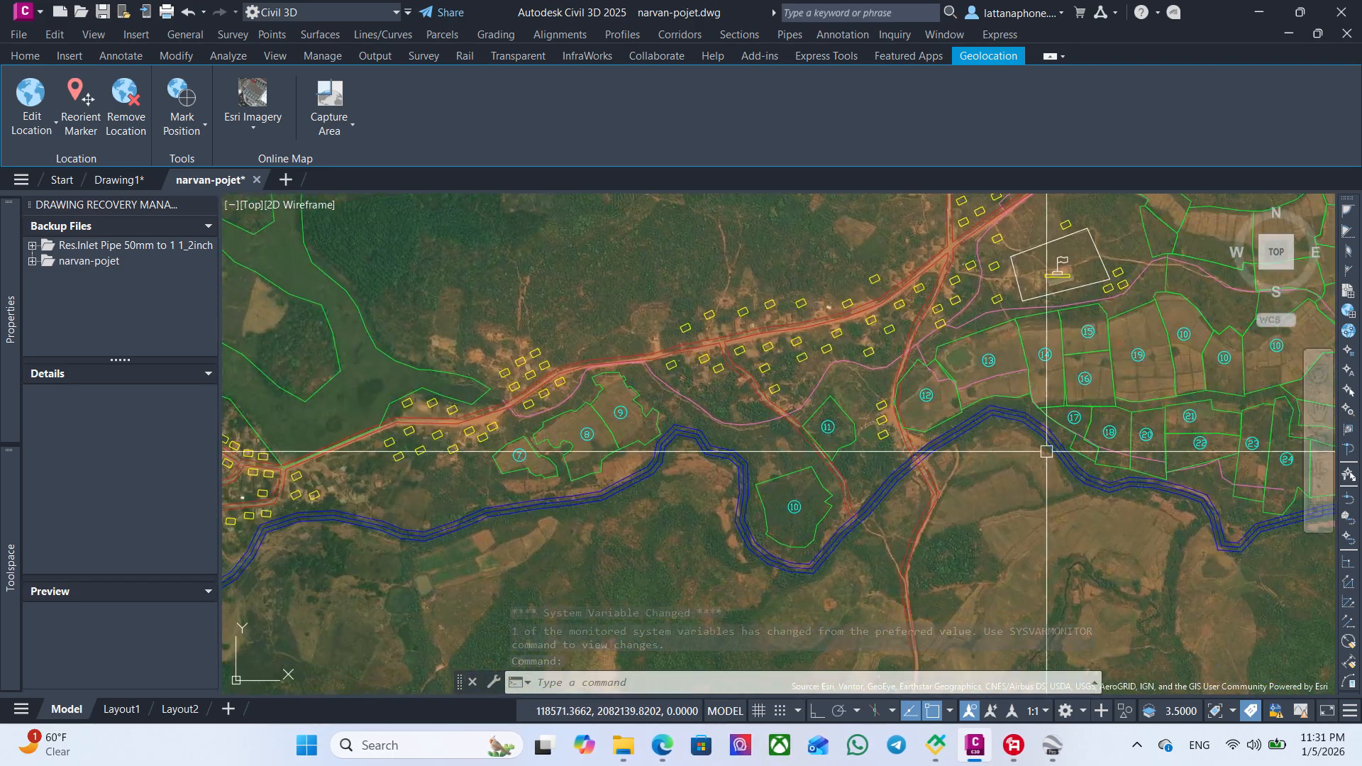
- Inspect the original narvan-pojet linework over the imagery along the eastern river and up to the northern village and river end
{"action": "middle_click_drag", "start_coordinate": [1133, 439], "coordinate": [422, 437]}
{"action": "middle_click_drag", "start_coordinate": [815, 332], "coordinate": [779, 626]}
{"action": "middle_click_drag", "start_coordinate": [687, 325], "coordinate": [741, 649]}
{"action": "scroll", "coordinate": [751, 377], "scroll_direction": "up", "scroll_amount": 3}
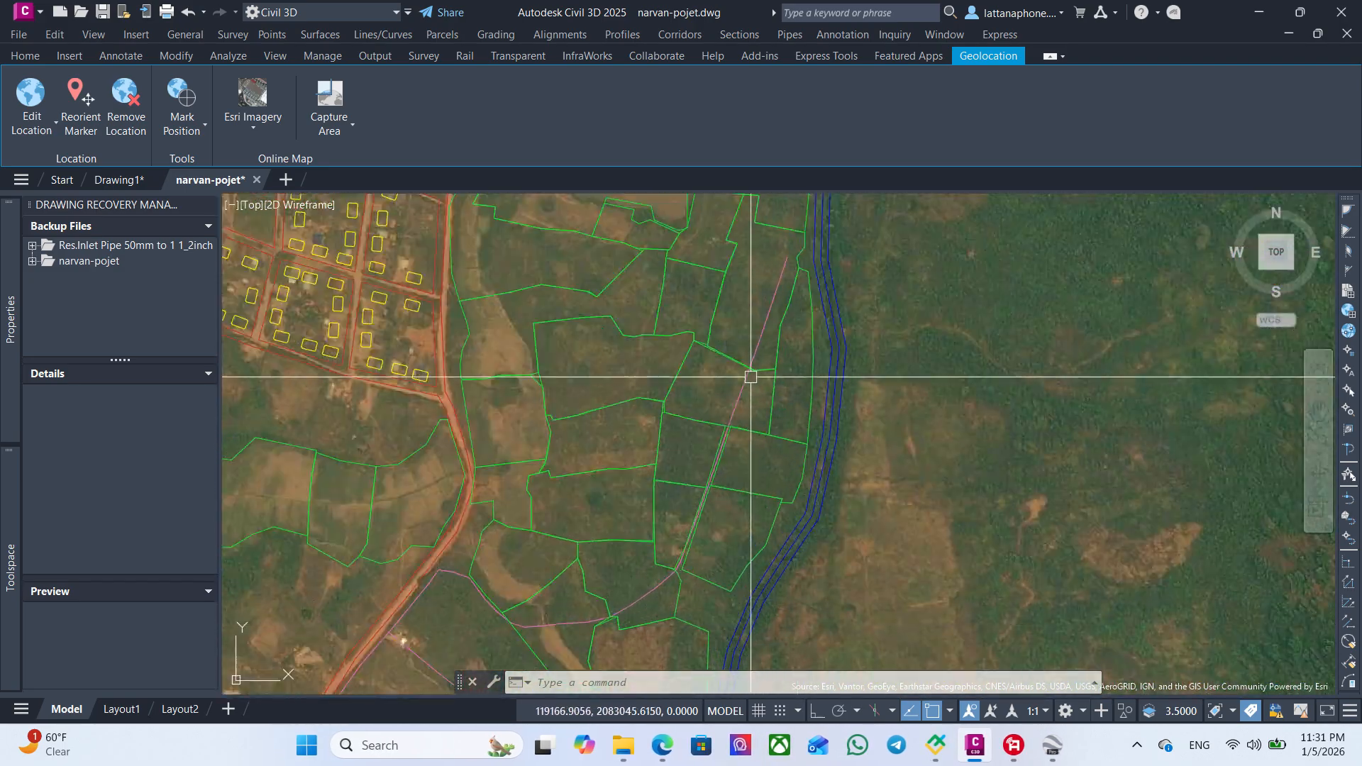
{"action": "middle_click_drag", "start_coordinate": [751, 377], "coordinate": [906, 665]}
{"action": "scroll", "coordinate": [990, 369], "scroll_direction": "down", "scroll_amount": 4}
{"action": "middle_click_drag", "start_coordinate": [994, 374], "coordinate": [675, 611]}
{"action": "scroll", "coordinate": [743, 538], "scroll_direction": "down", "scroll_amount": 2}
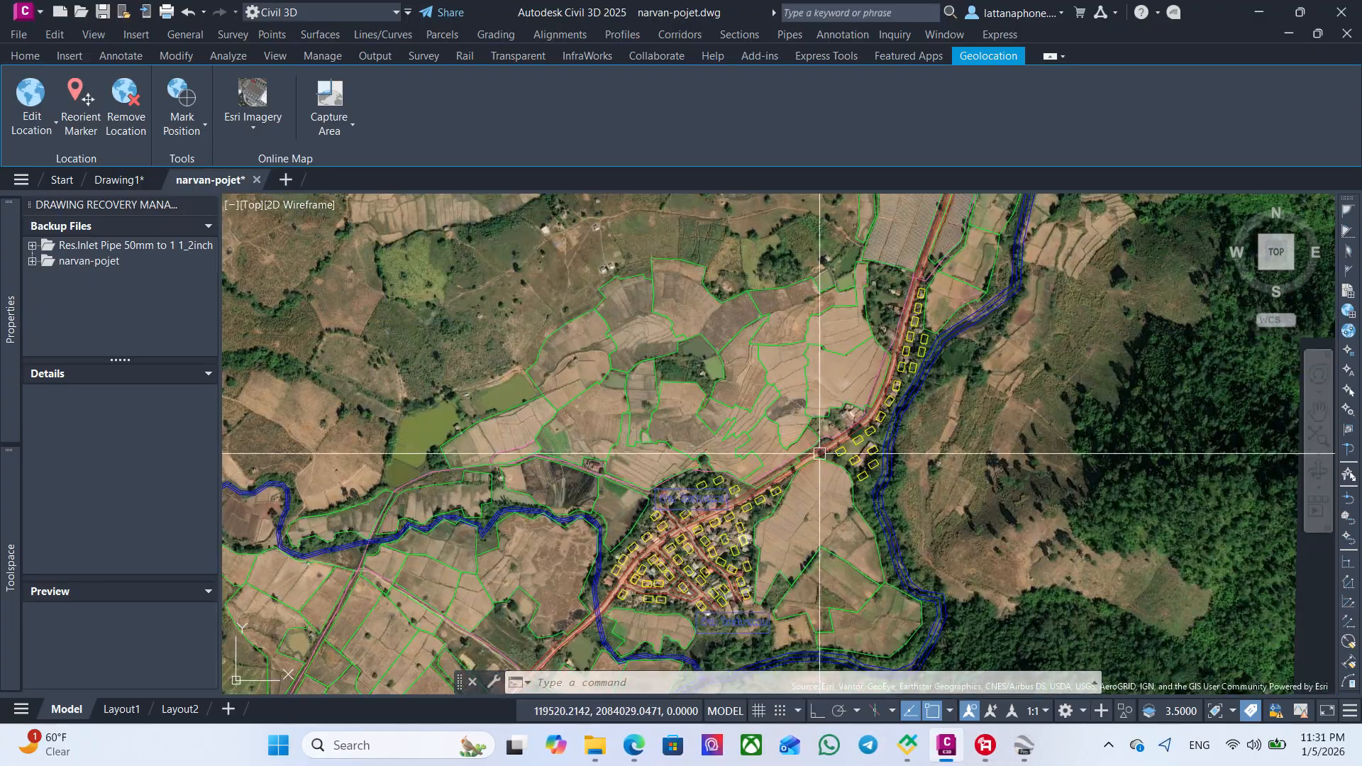
{"action": "scroll", "coordinate": [873, 415], "scroll_direction": "up", "scroll_amount": 3}
{"action": "middle_click_drag", "start_coordinate": [802, 352], "coordinate": [613, 694]}
{"action": "scroll", "coordinate": [861, 461], "scroll_direction": "down", "scroll_amount": 4}
{"action": "middle_click_drag", "start_coordinate": [811, 351], "coordinate": [809, 571]}
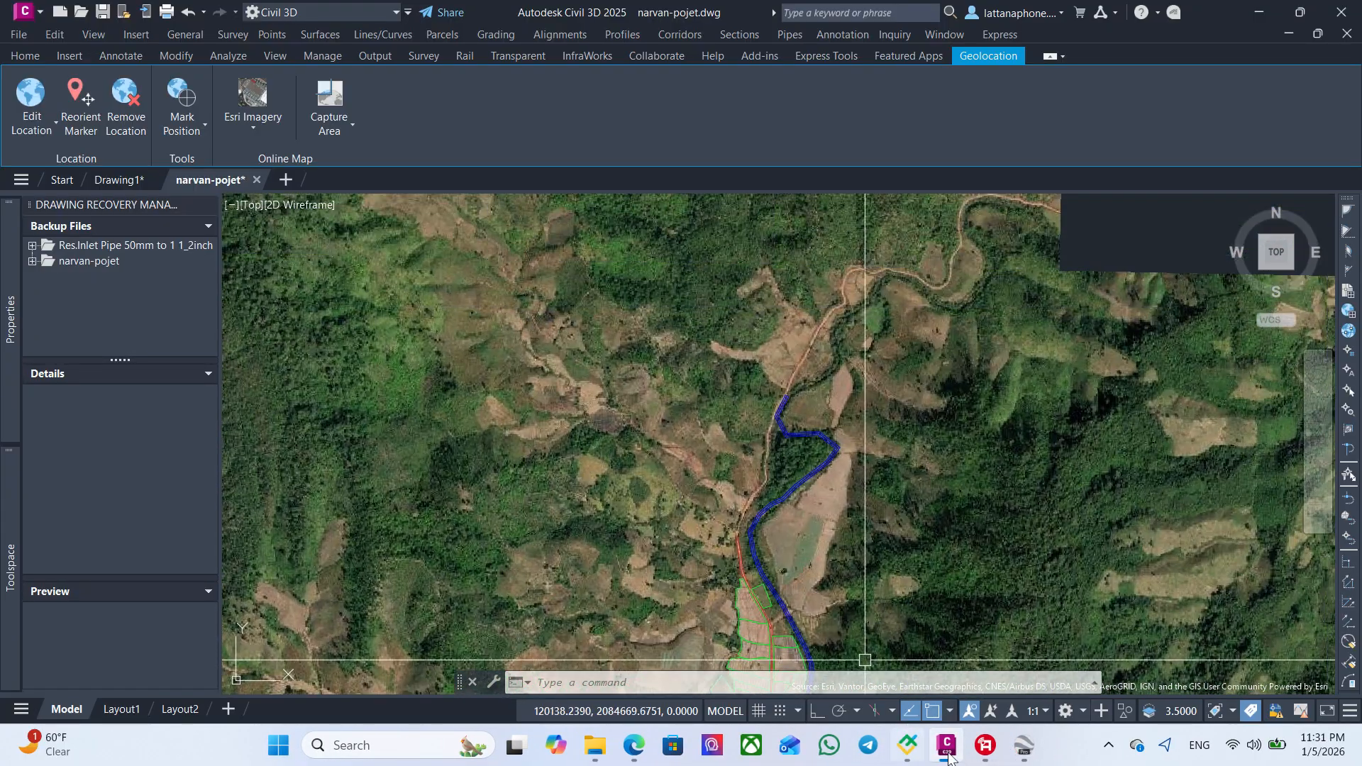
- Switch to Drawing1 and join all objects similar to a green plot boundary segment into polylines
{"action": "mouse_move", "coordinate": [957, 755]}
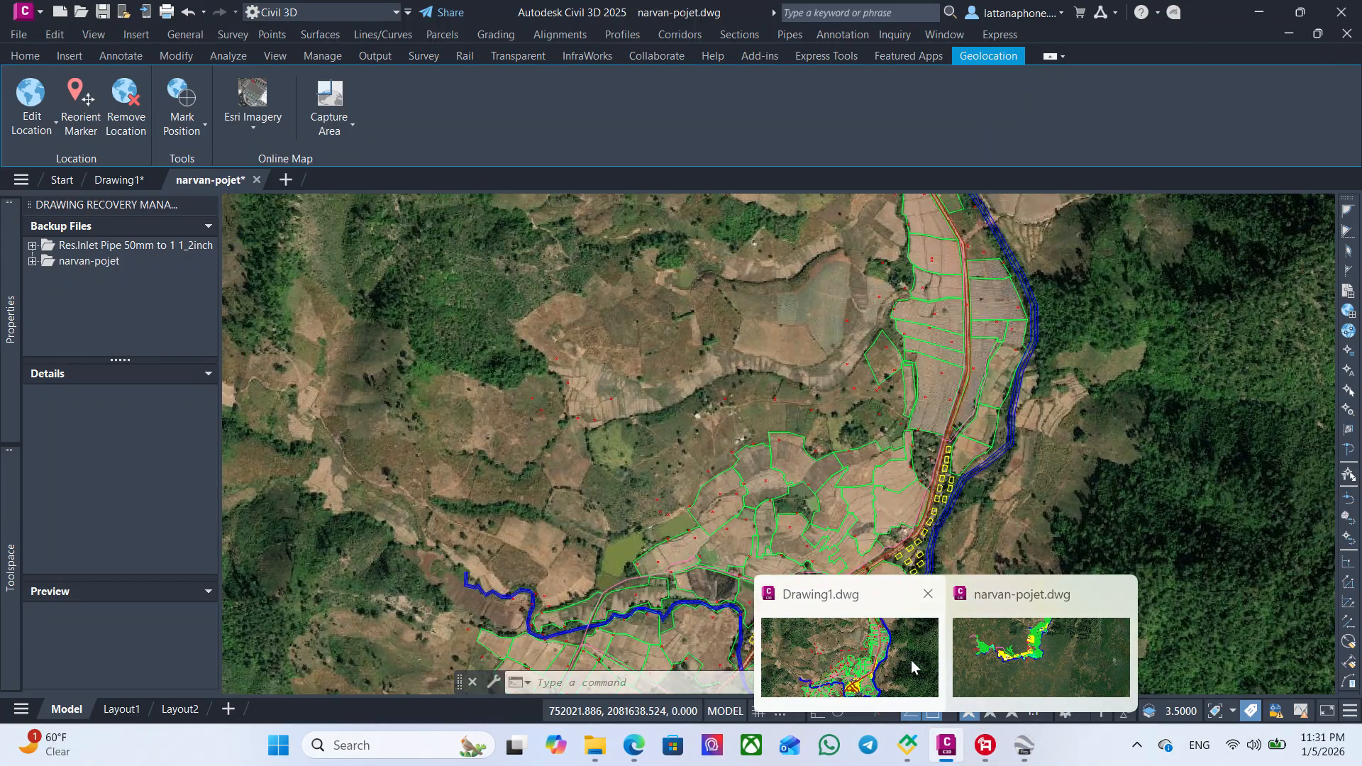
{"action": "left_click", "coordinate": [911, 660]}
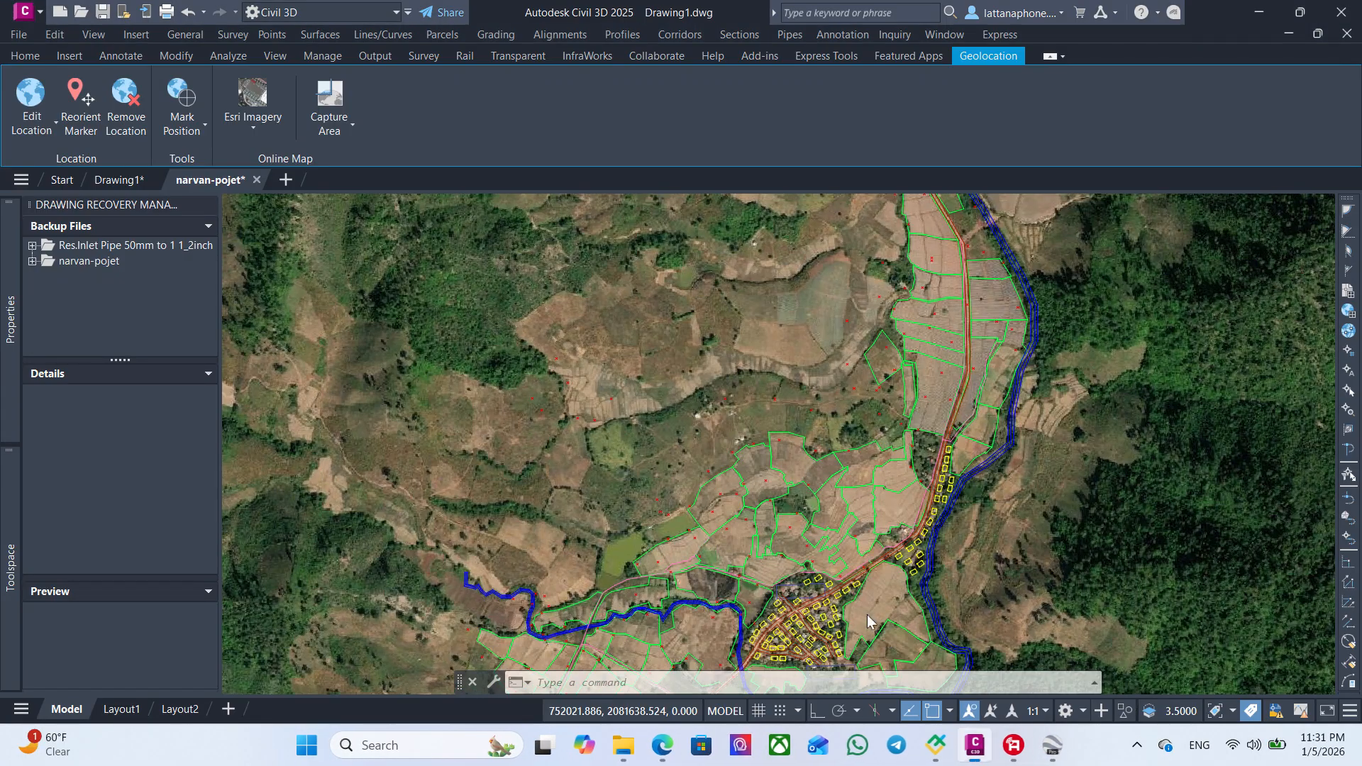
{"action": "scroll", "coordinate": [827, 487], "scroll_direction": "up", "scroll_amount": 5}
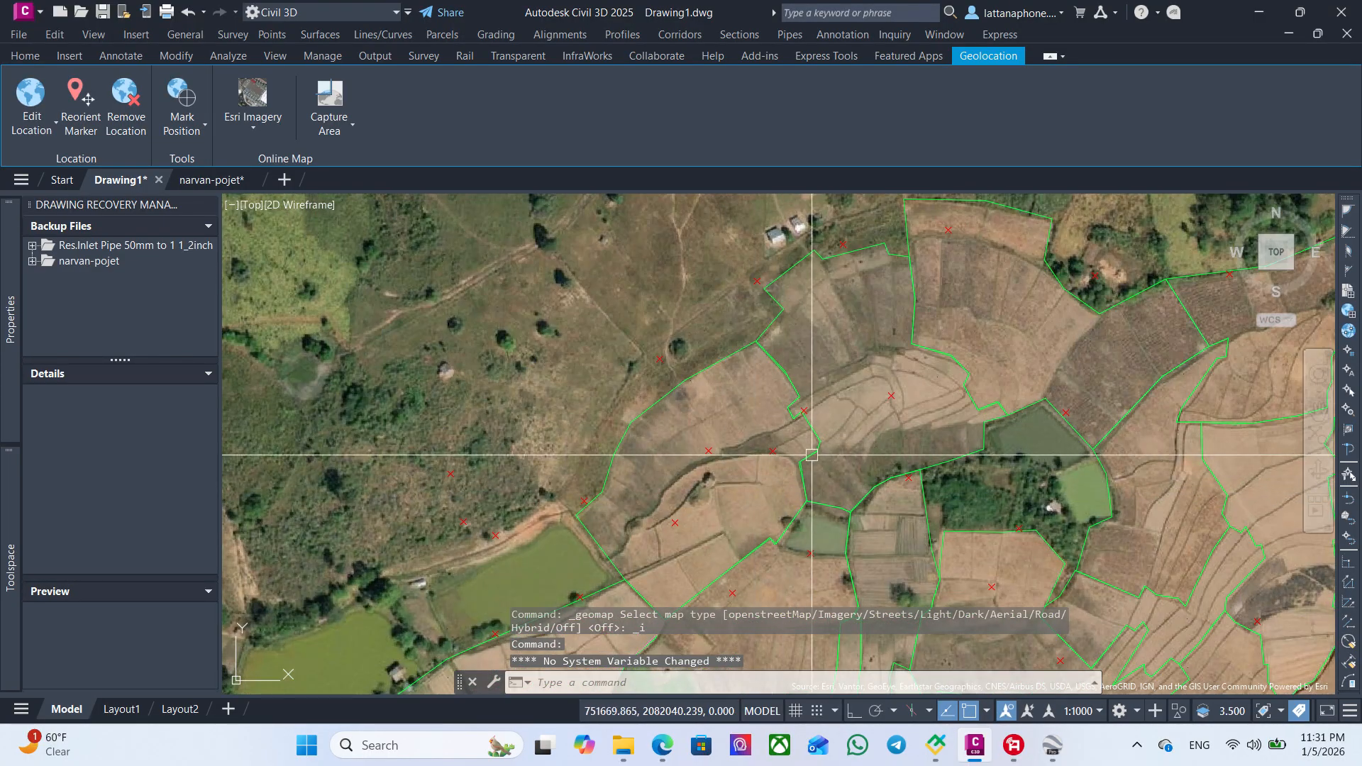
{"action": "left_click", "coordinate": [812, 455]}
{"action": "right_click", "coordinate": [745, 398]}
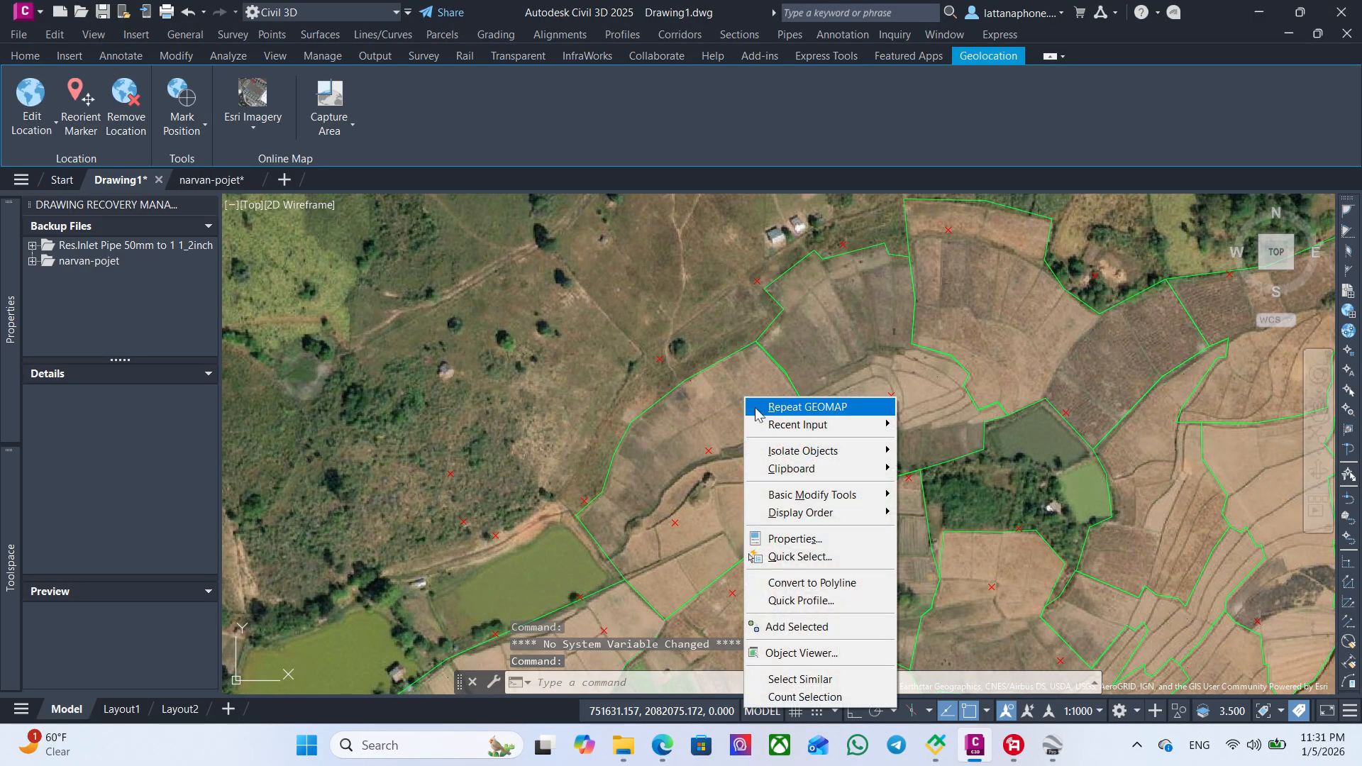
{"action": "left_click", "coordinate": [821, 676]}
{"action": "scroll", "coordinate": [826, 506], "scroll_direction": "down", "scroll_amount": 5}
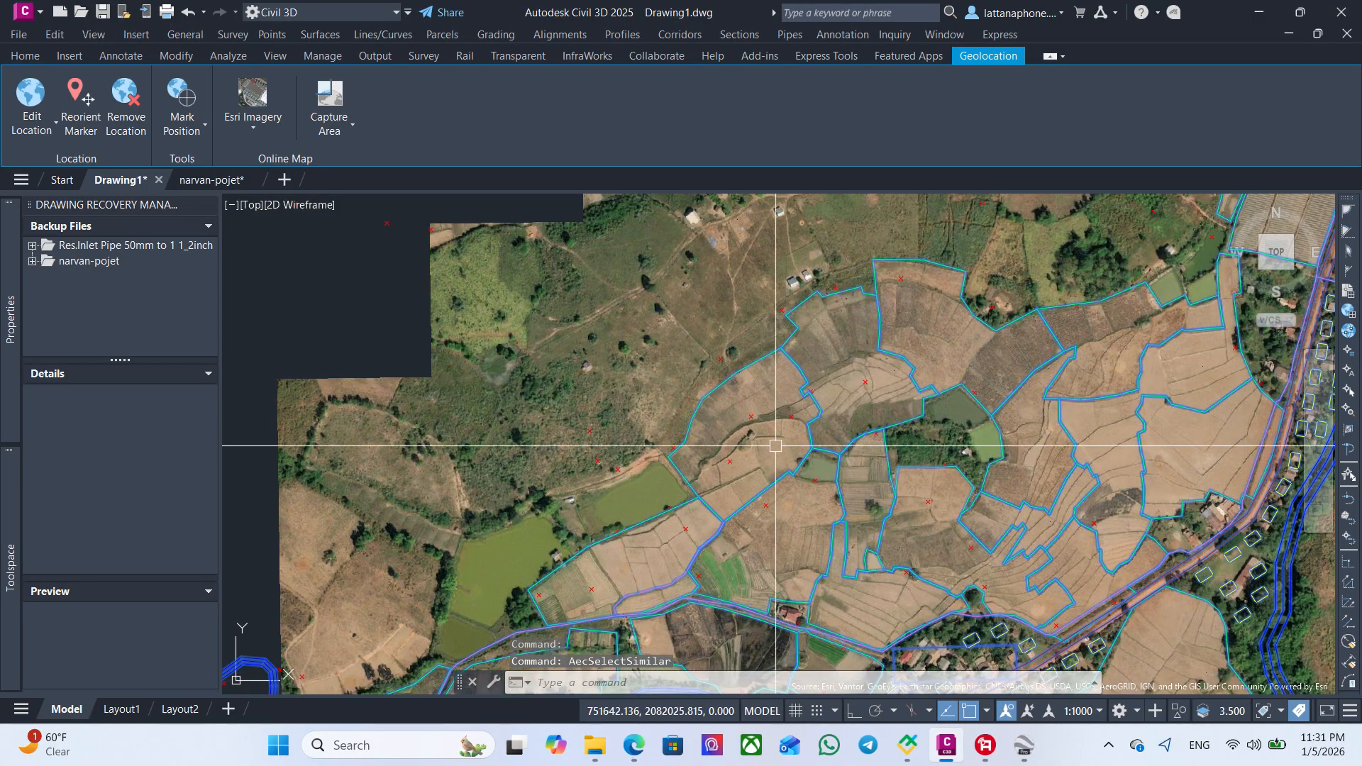
{"action": "type", "text": "j"}
{"action": "key", "text": "Return"}
- Inspect how the plot boundaries were joined by selecting one northwest of the village, and clear the selection
{"action": "scroll", "coordinate": [852, 497], "scroll_direction": "up", "scroll_amount": 6}
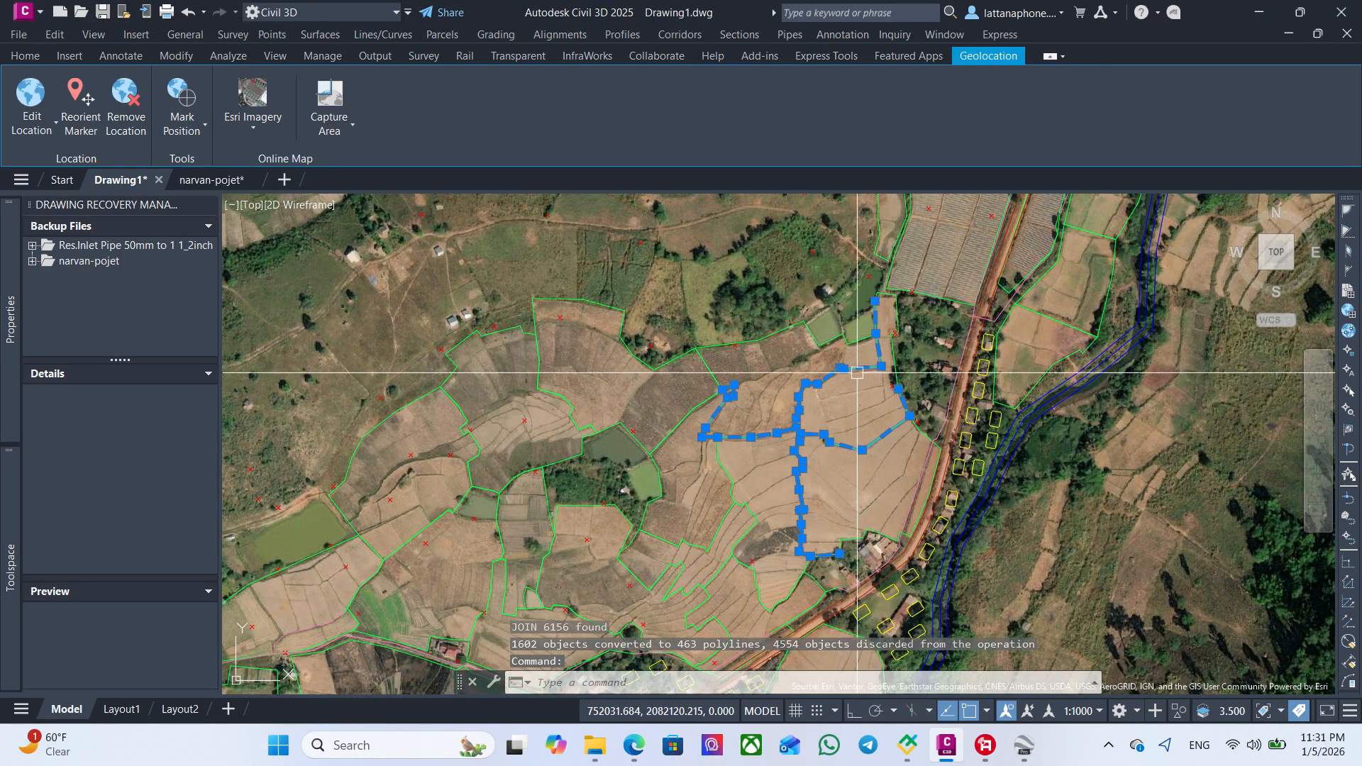
{"action": "scroll", "coordinate": [852, 315], "scroll_direction": "up", "scroll_amount": 6}
{"action": "scroll", "coordinate": [783, 363], "scroll_direction": "down", "scroll_amount": 8}
{"action": "middle_click_drag", "start_coordinate": [917, 462], "coordinate": [804, 324]}
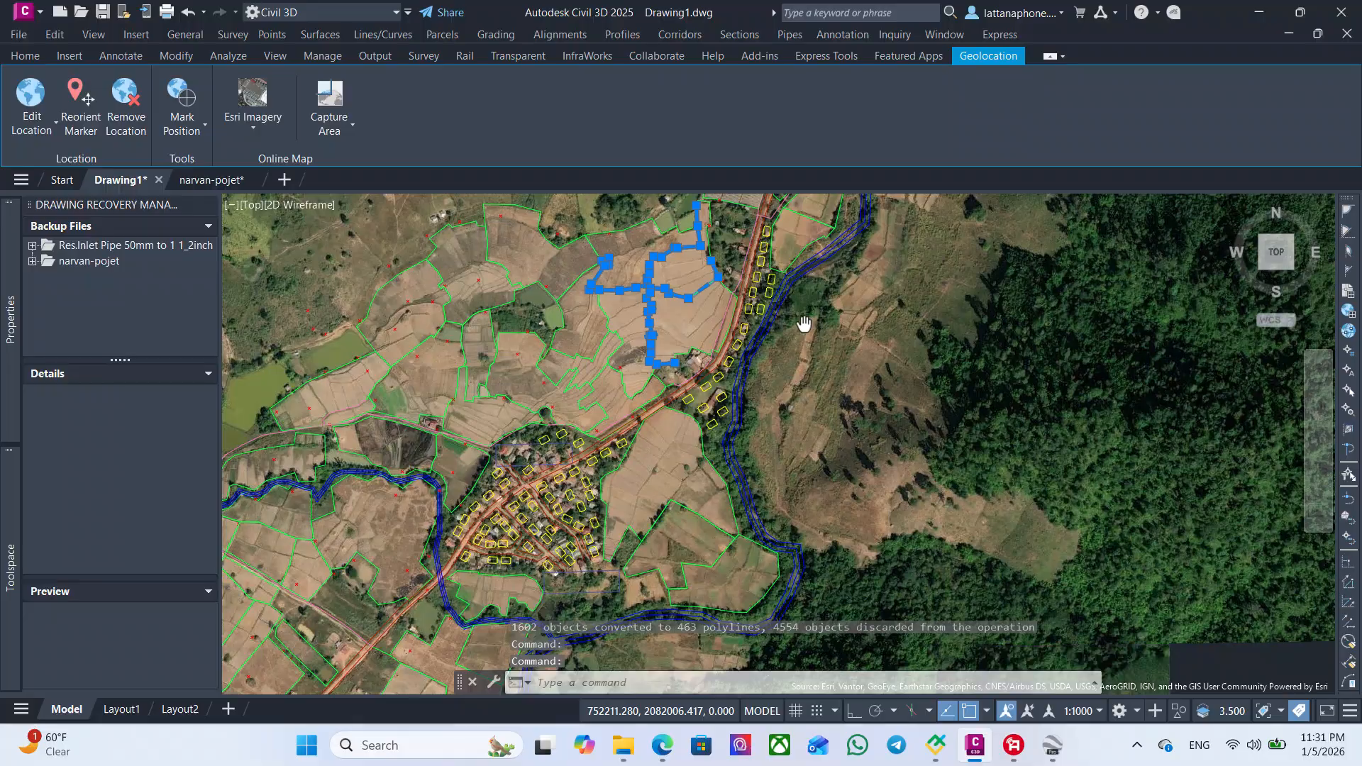
{"action": "middle_click_drag", "start_coordinate": [753, 477], "coordinate": [826, 295]}
{"action": "scroll", "coordinate": [848, 349], "scroll_direction": "up", "scroll_amount": 4}
{"action": "key", "text": "Escape"}
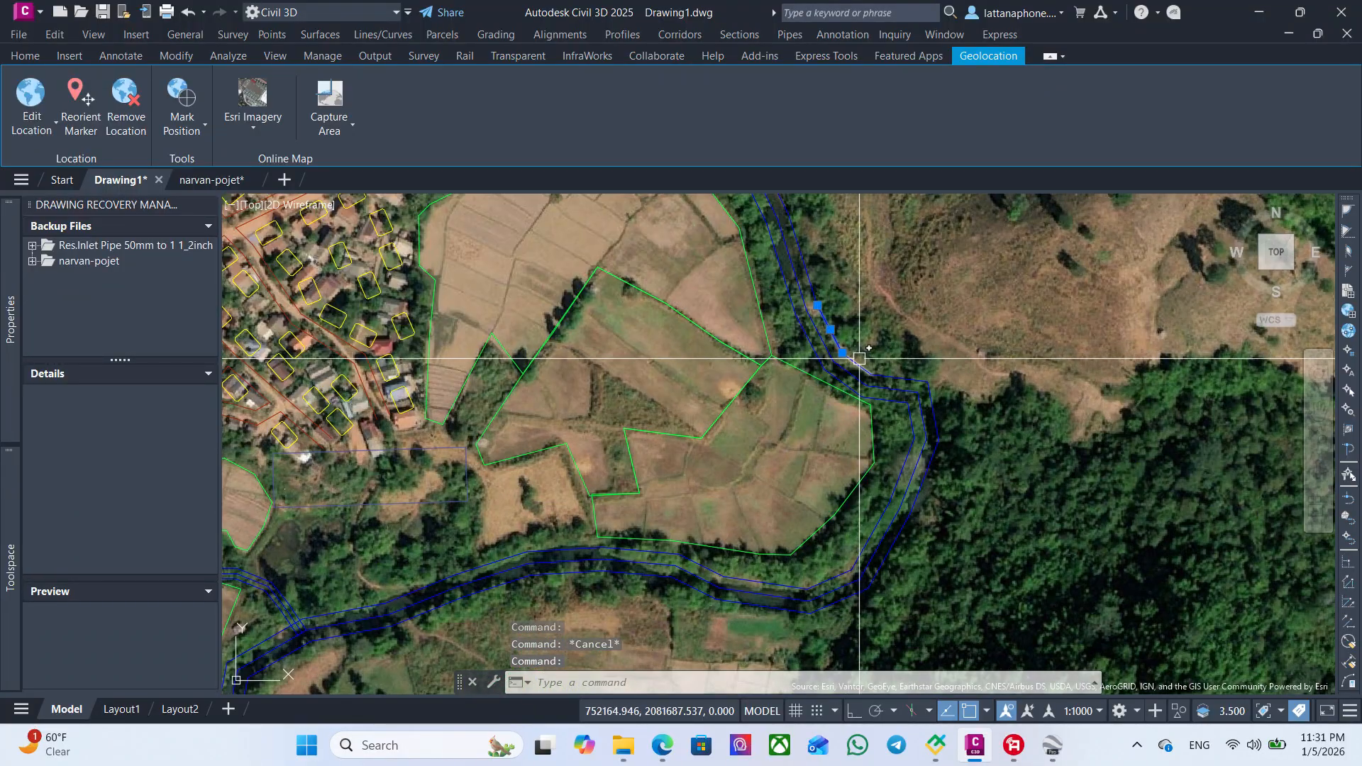
{"action": "right_click", "coordinate": [942, 344]}
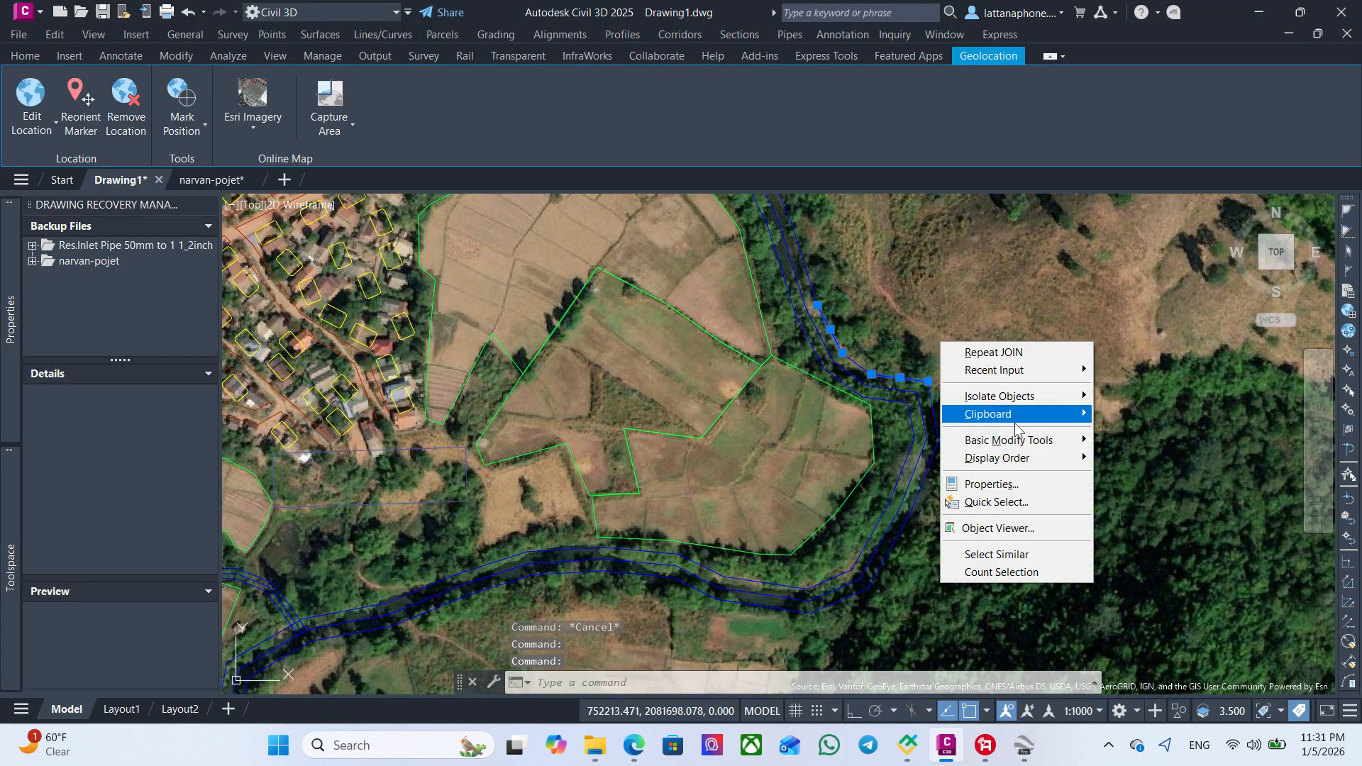
{"action": "left_click", "coordinate": [1017, 556]}
{"action": "key", "text": "Escape"}
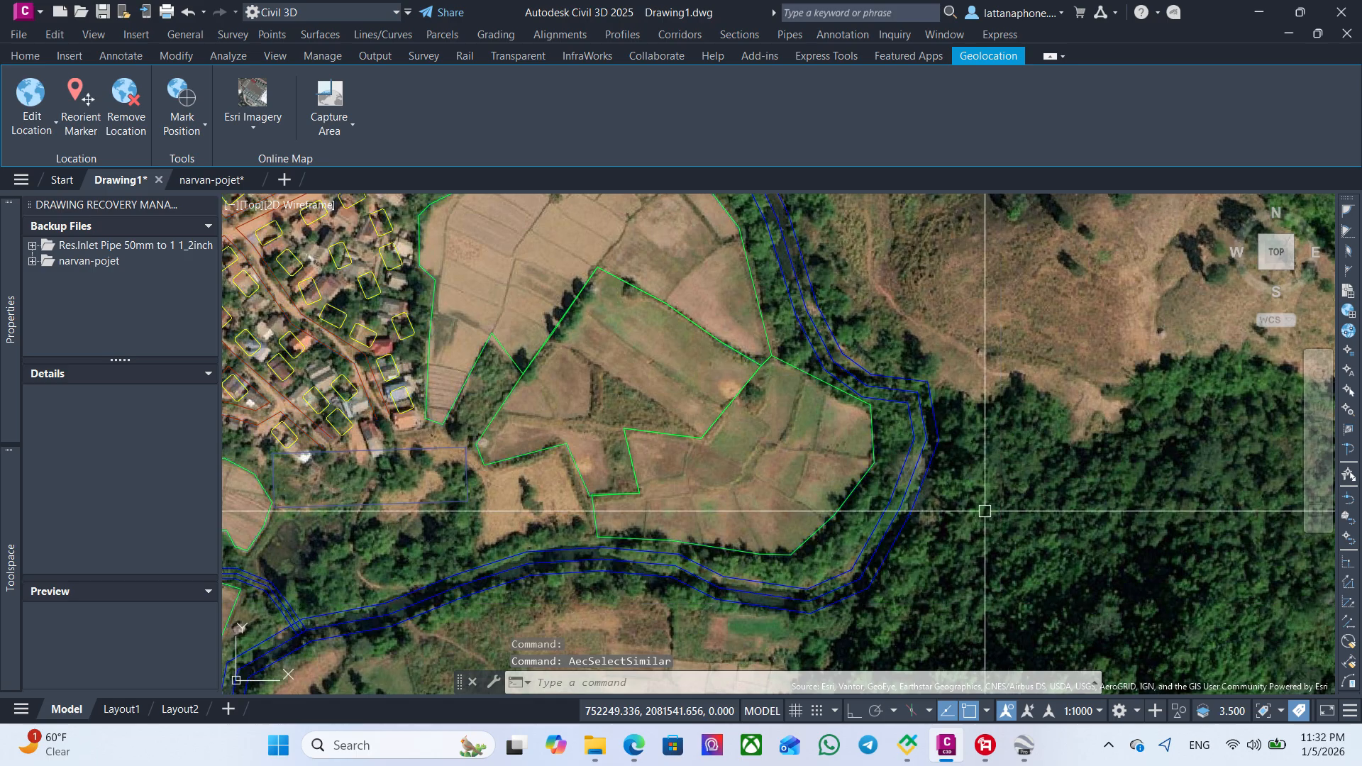
- Examine up close where the river line segments meet at the eastern bend, and review the southern river stretch
{"action": "scroll", "coordinate": [902, 470], "scroll_direction": "up", "scroll_amount": 6}
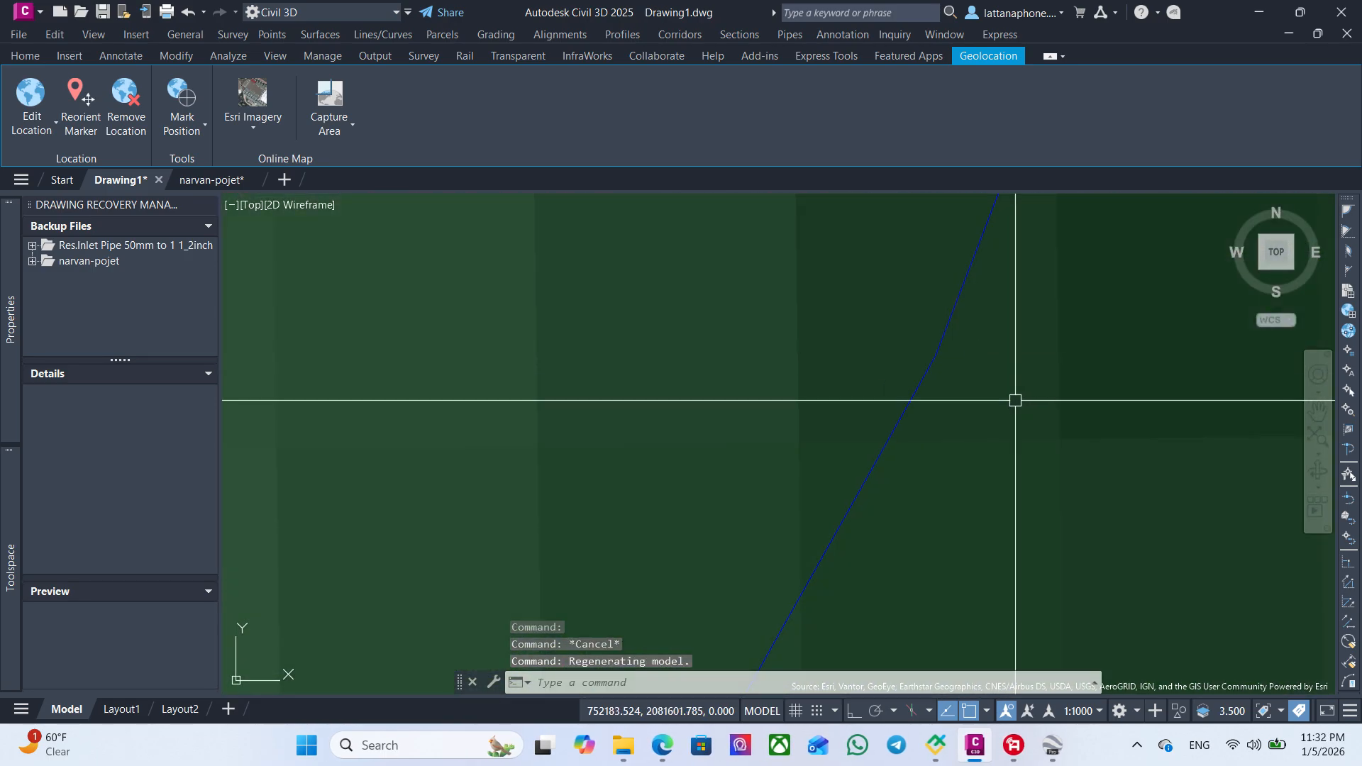
{"action": "scroll", "coordinate": [949, 389], "scroll_direction": "up", "scroll_amount": 3}
{"action": "left_click", "coordinate": [895, 415]}
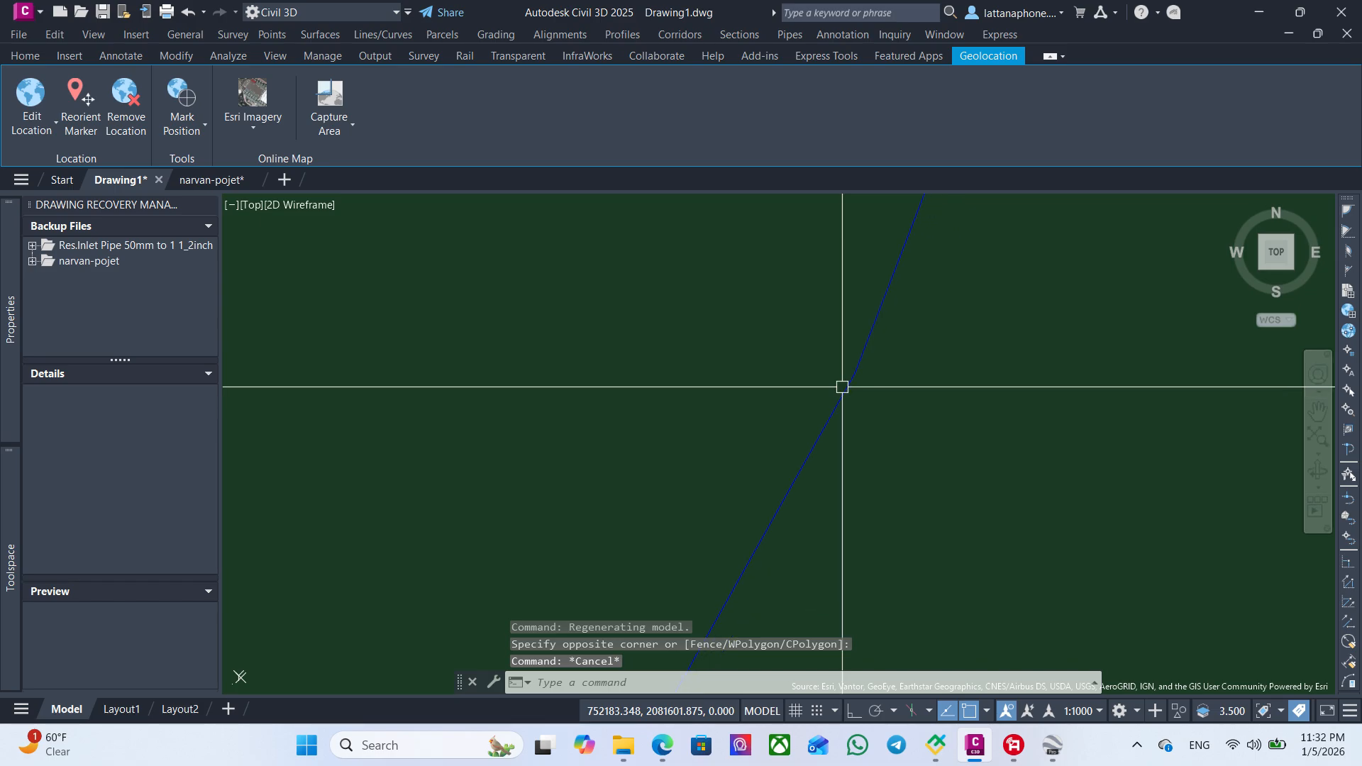
{"action": "scroll", "coordinate": [891, 398], "scroll_direction": "down", "scroll_amount": 5}
{"action": "scroll", "coordinate": [1064, 389], "scroll_direction": "up", "scroll_amount": 3}
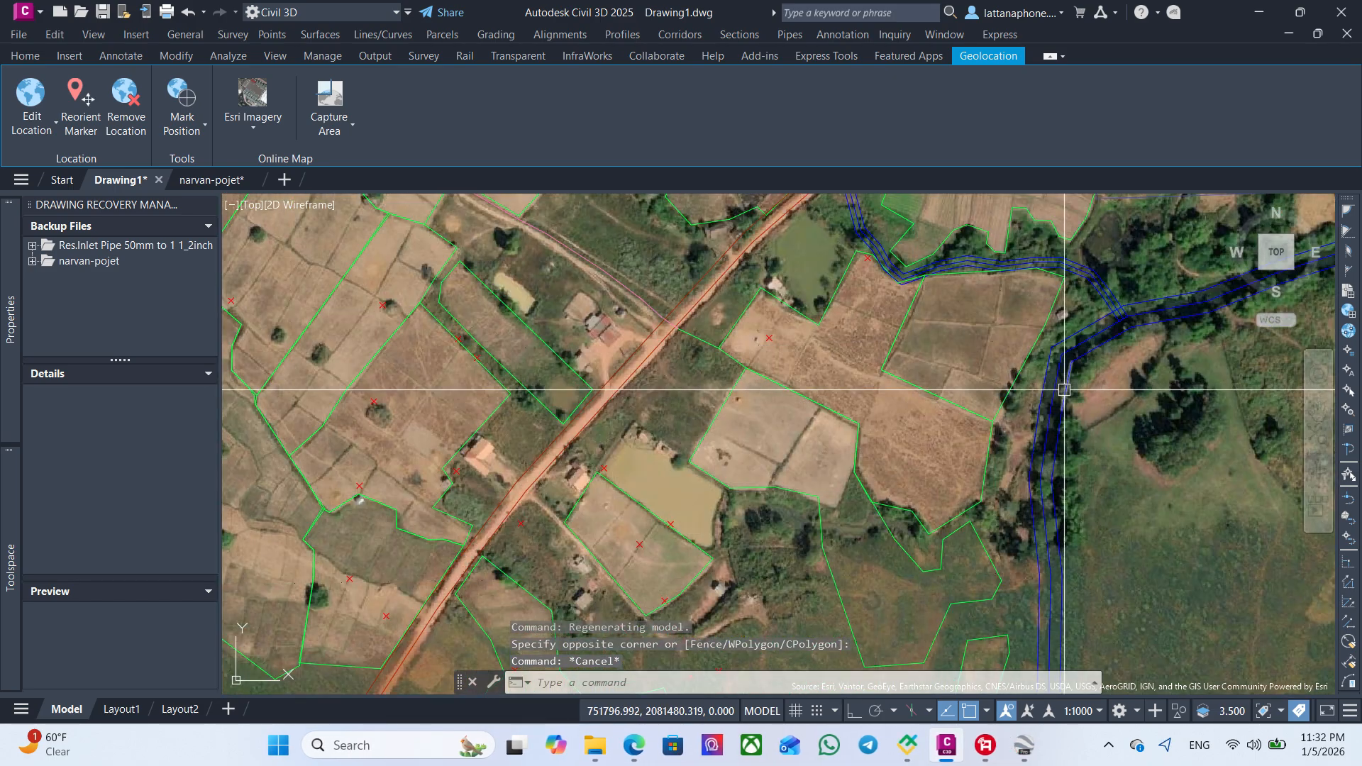
{"action": "scroll", "coordinate": [1060, 420], "scroll_direction": "down", "scroll_amount": 6}
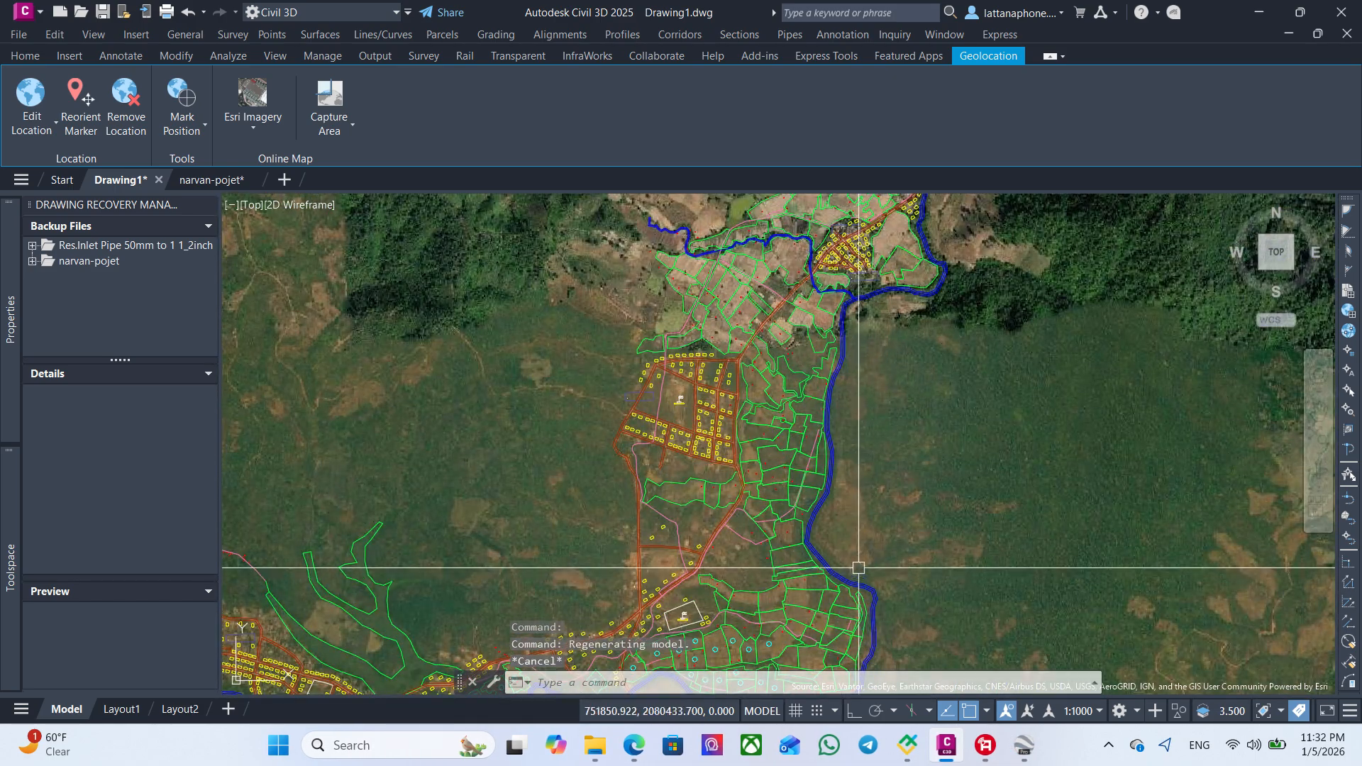
{"action": "scroll", "coordinate": [703, 369], "scroll_direction": "up", "scroll_amount": 8}
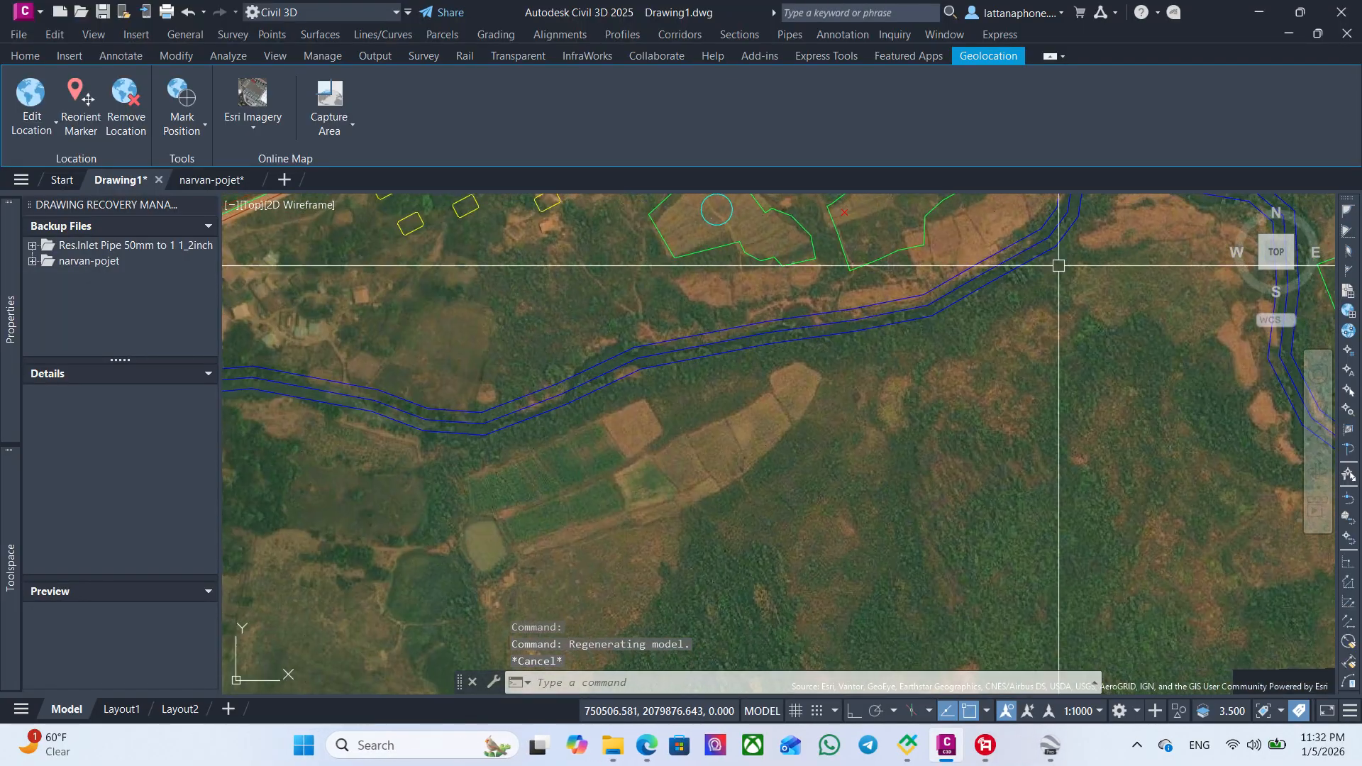
{"action": "middle_click_drag", "start_coordinate": [871, 397], "coordinate": [736, 474]}
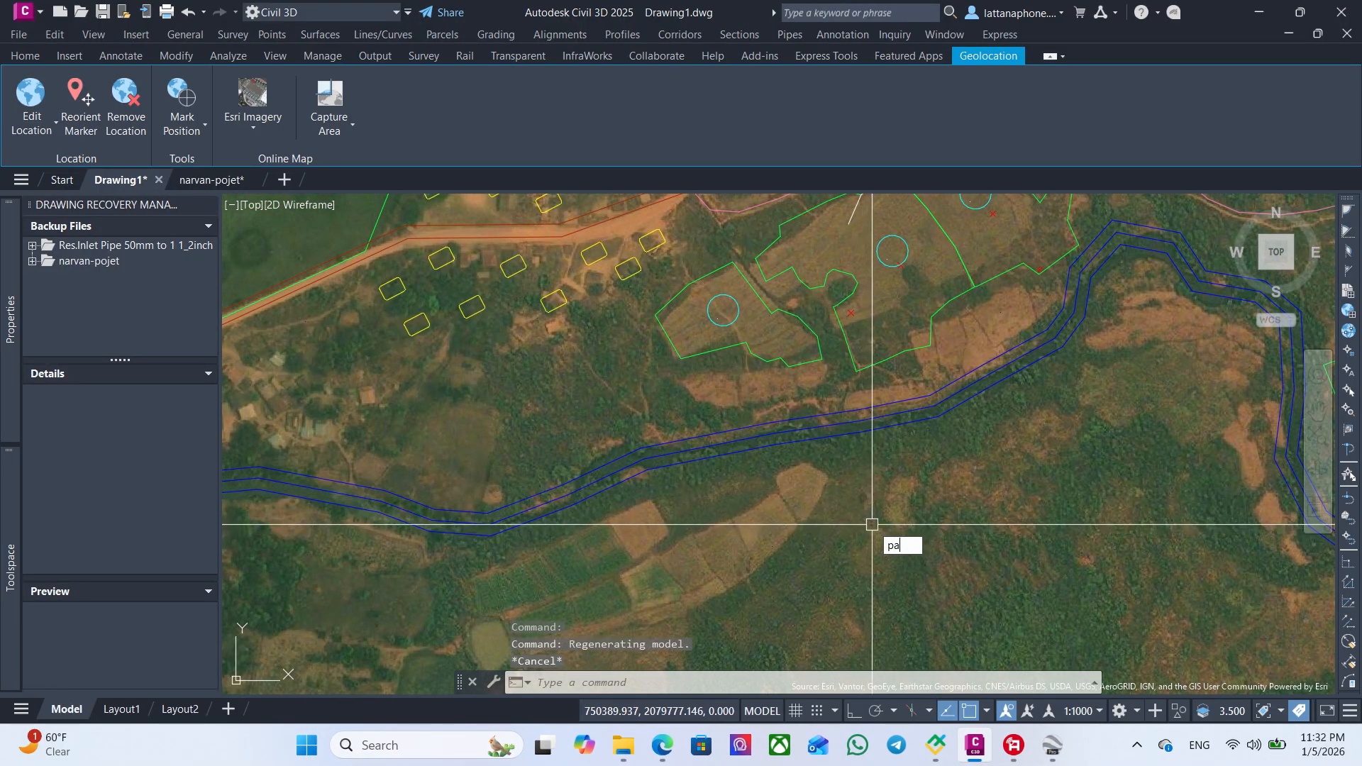
{"action": "key", "text": "Return"}
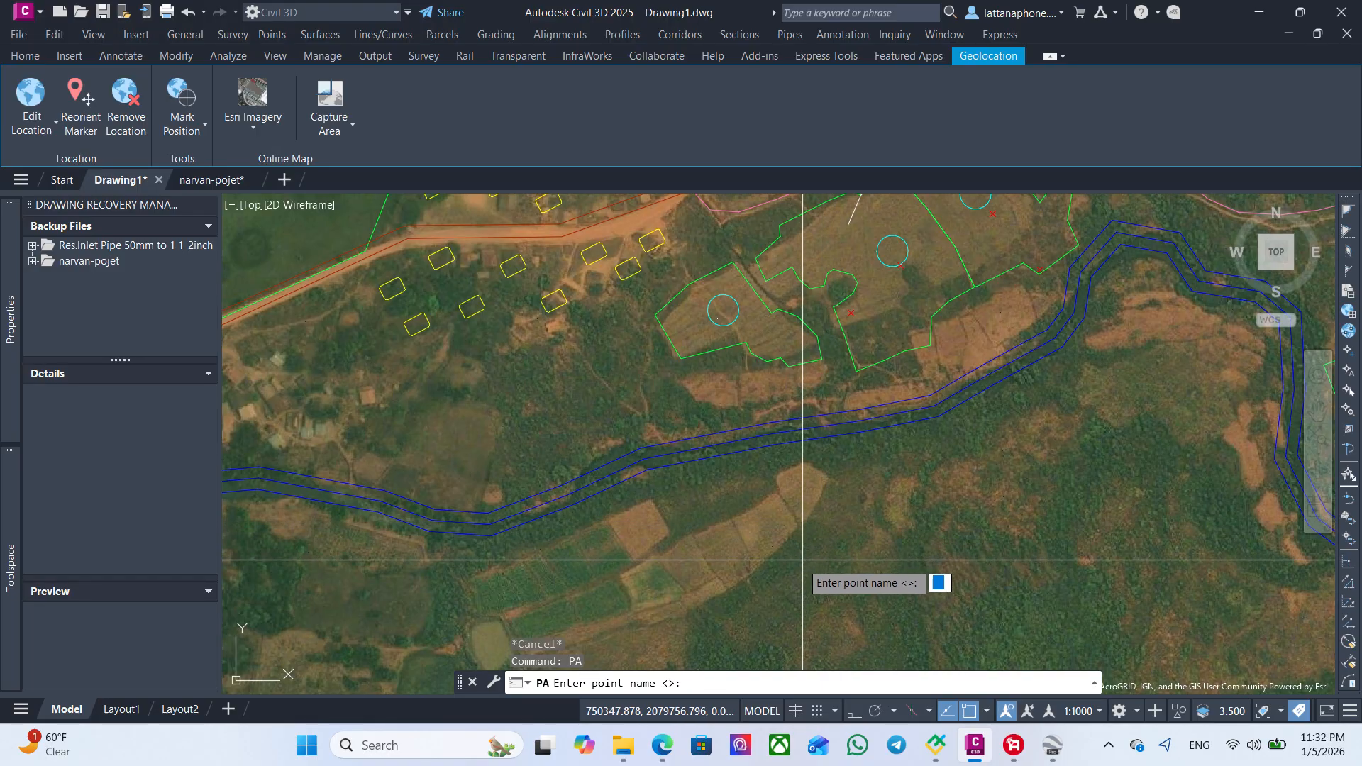
{"action": "key", "text": "Escape"}
{"action": "left_click", "coordinate": [759, 499]}
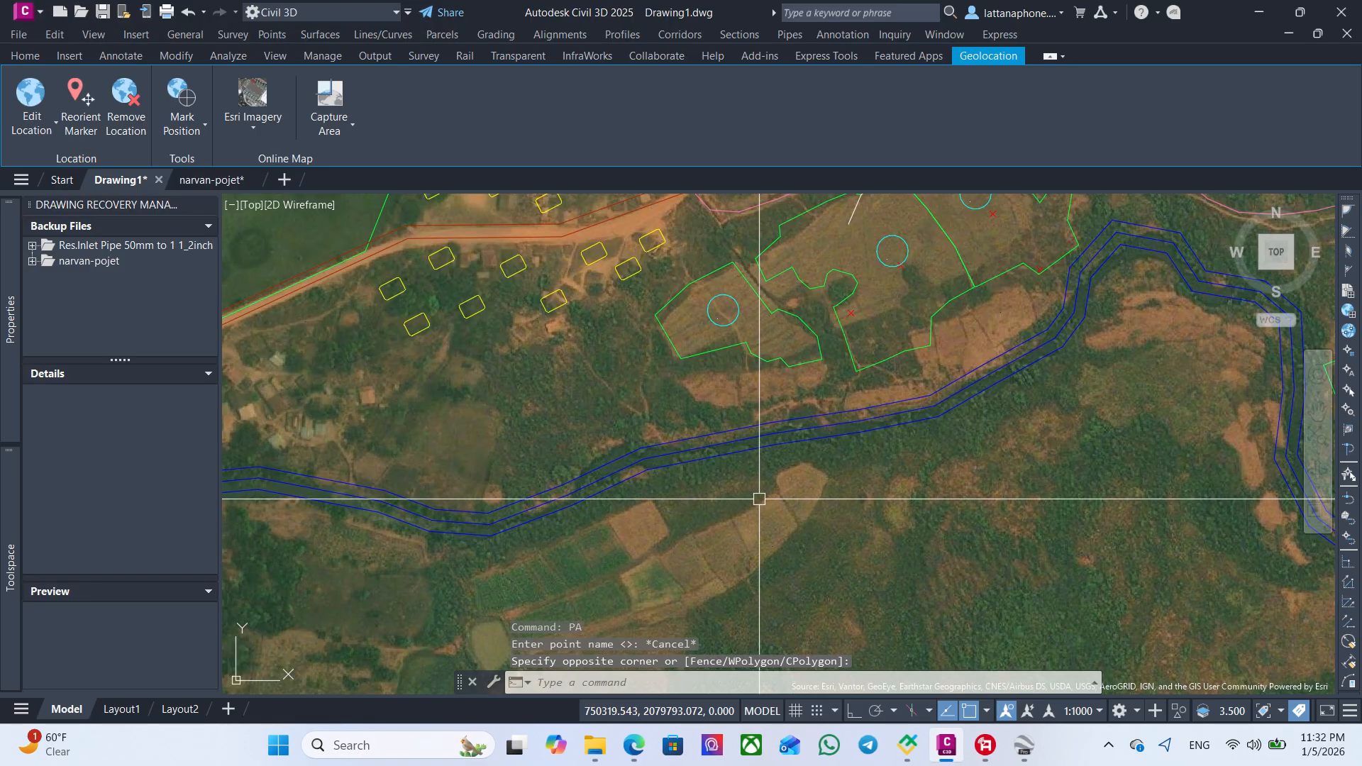
- Convert the middle river line's segment south of the circled plots into a polyline with PEDIT
{"action": "middle_click_drag", "start_coordinate": [772, 501], "coordinate": [766, 478]}
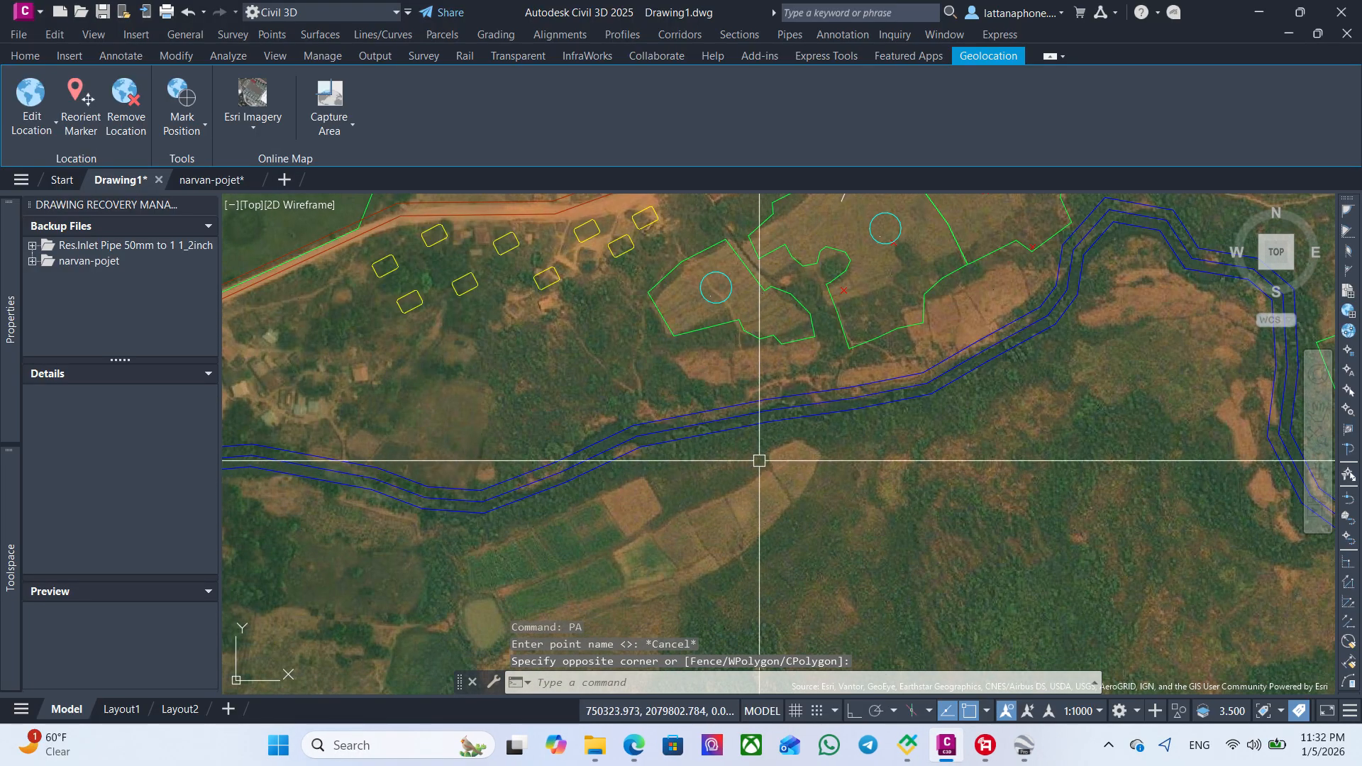
{"action": "type", "text": "PE"}
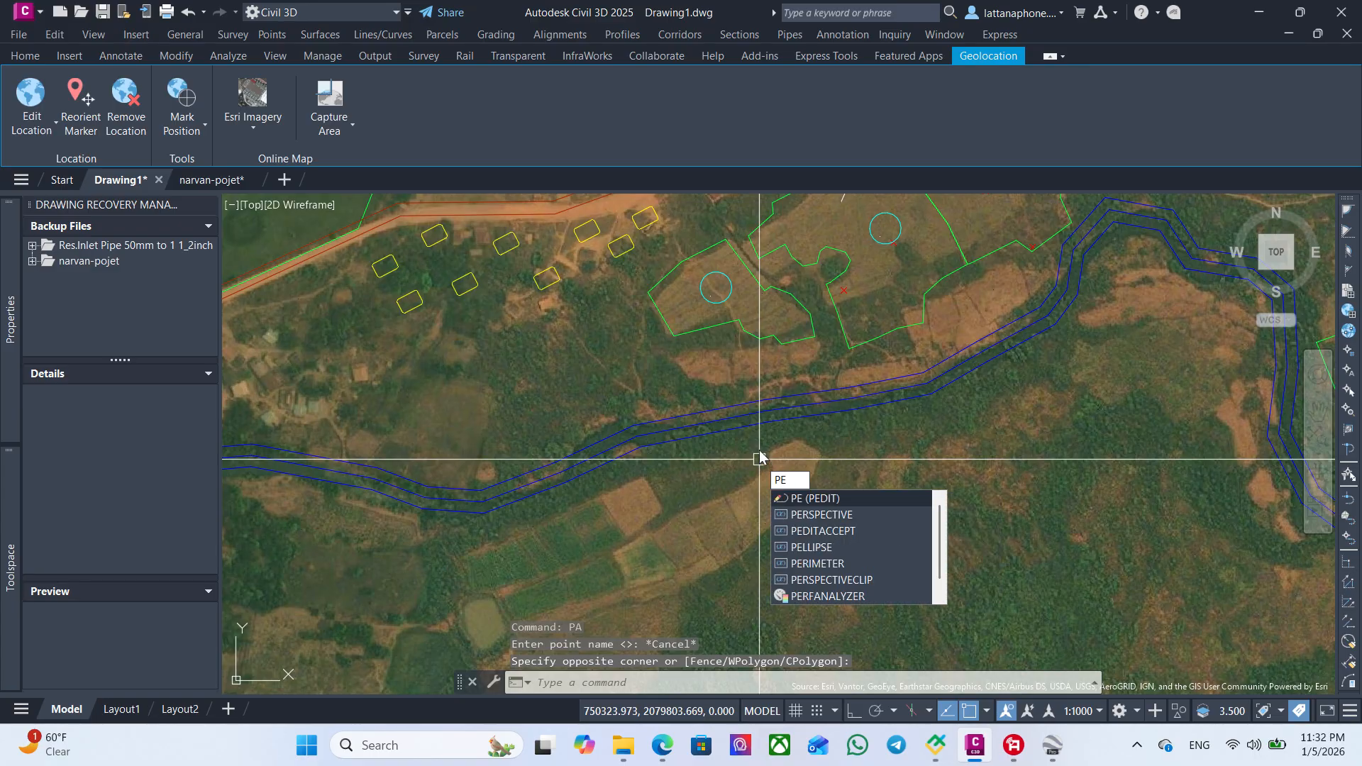
{"action": "key", "text": "Return"}
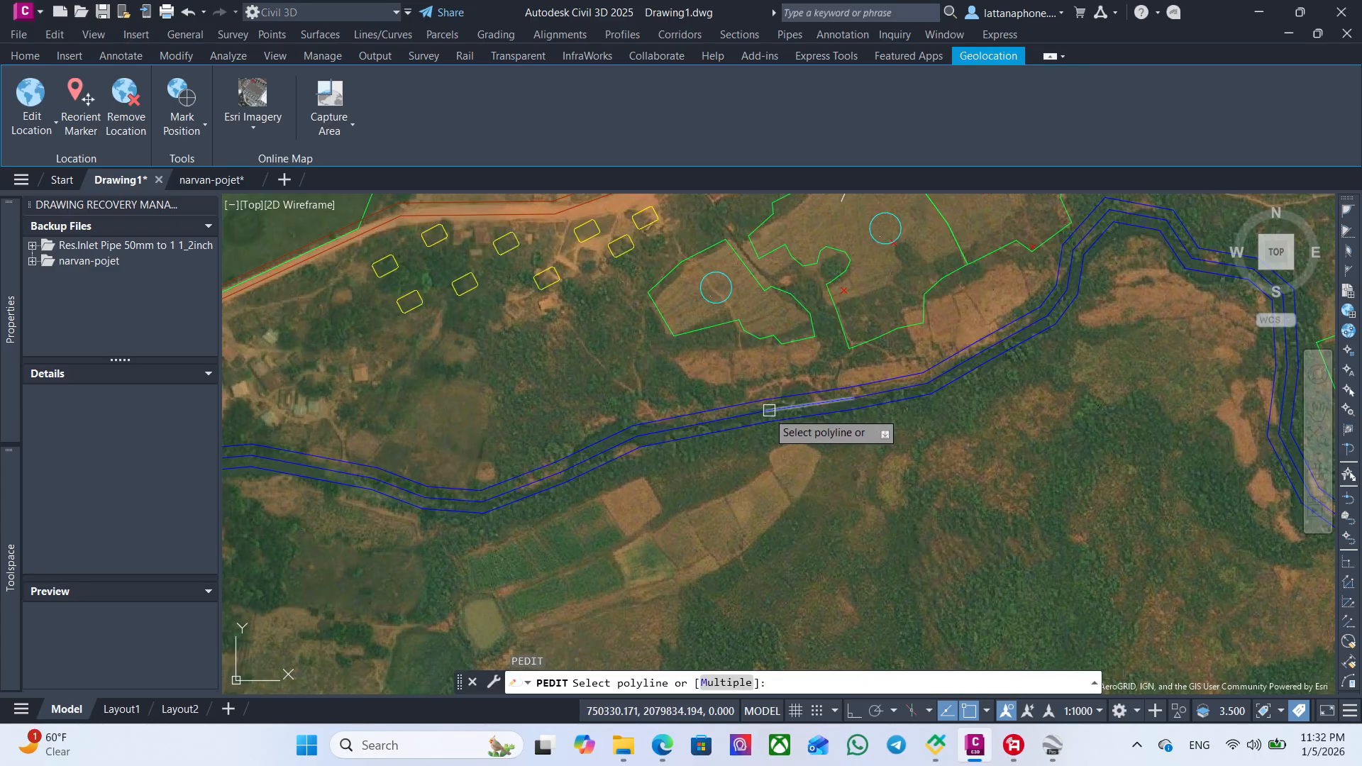
{"action": "left_click", "coordinate": [769, 410]}
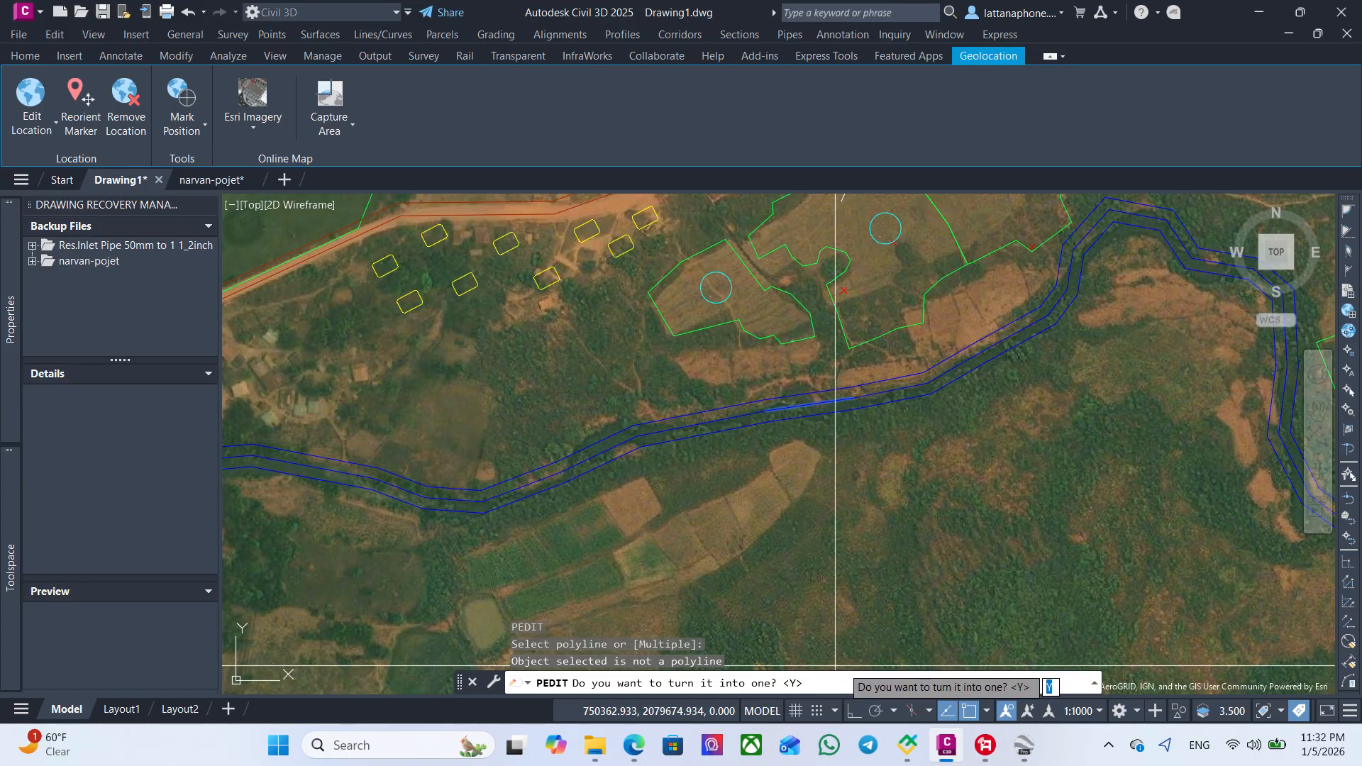
{"action": "key", "text": "Return"}
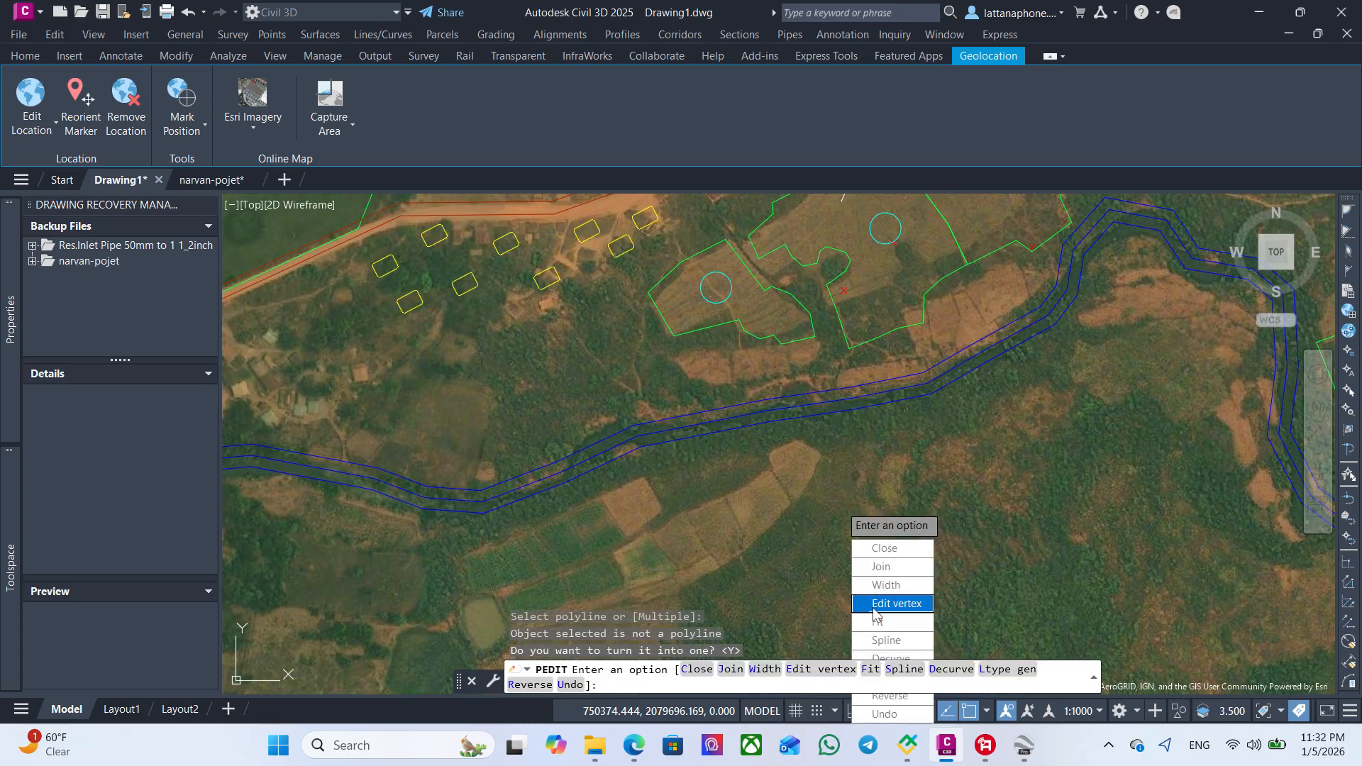
- Try to join the neighbouring river line segments to the converted polyline with PEDIT's Join option
{"action": "left_click", "coordinate": [885, 567]}
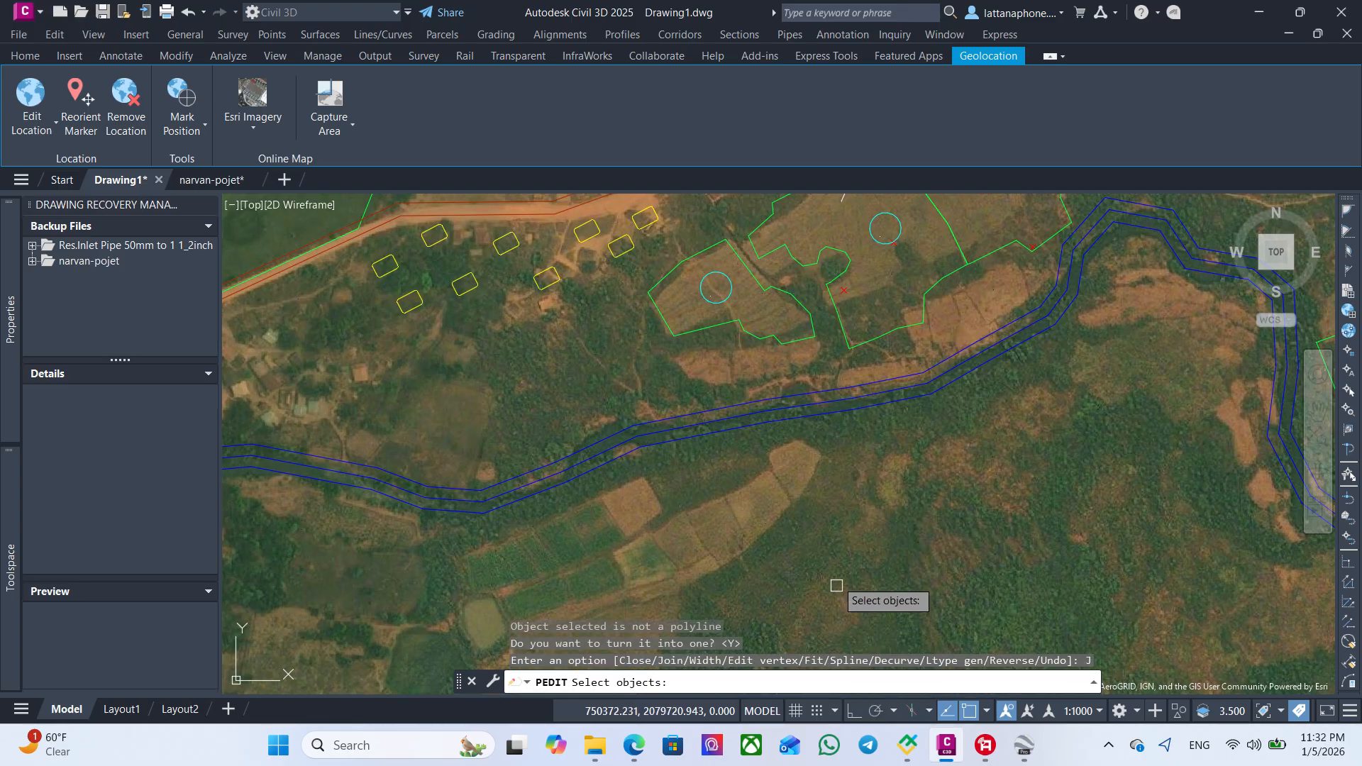
{"action": "left_click", "coordinate": [874, 405]}
{"action": "left_click", "coordinate": [884, 434]}
{"action": "left_click", "coordinate": [843, 400]}
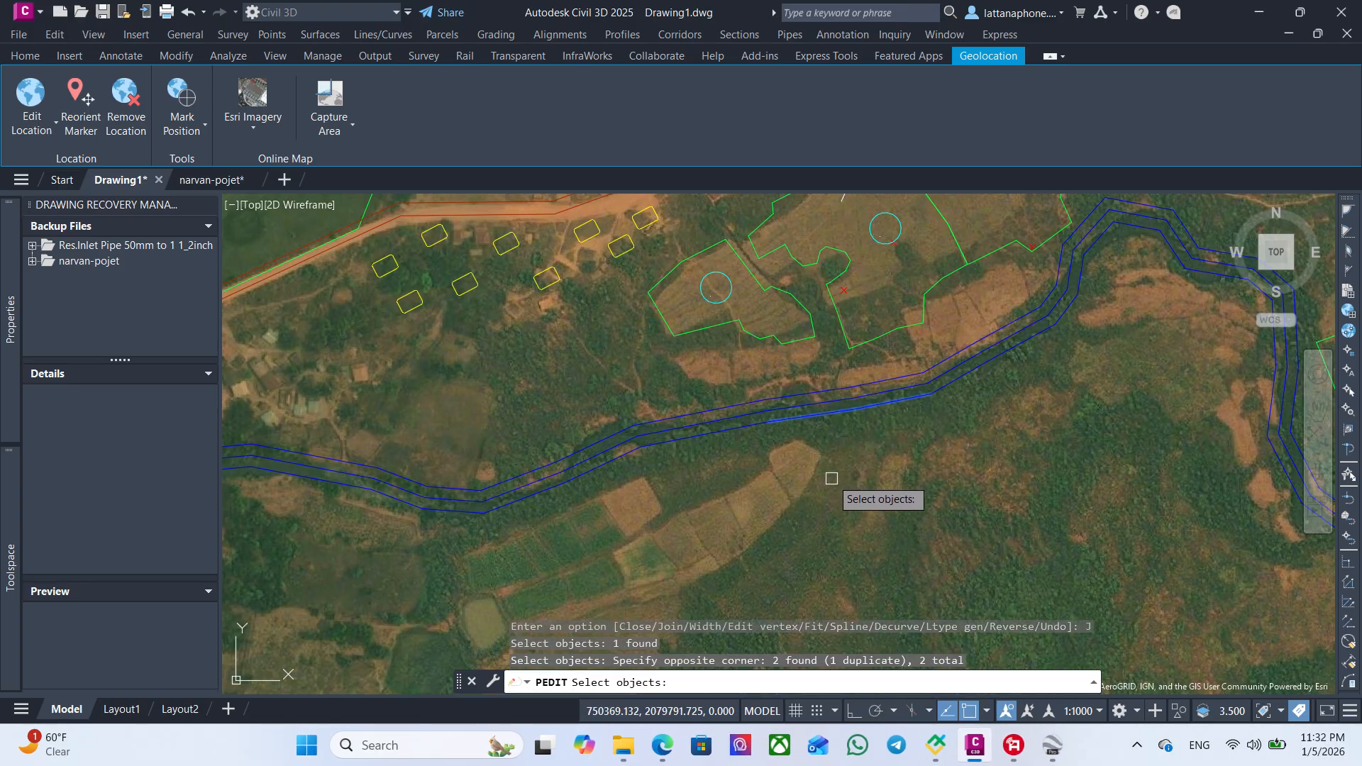
{"action": "key", "text": "Return"}
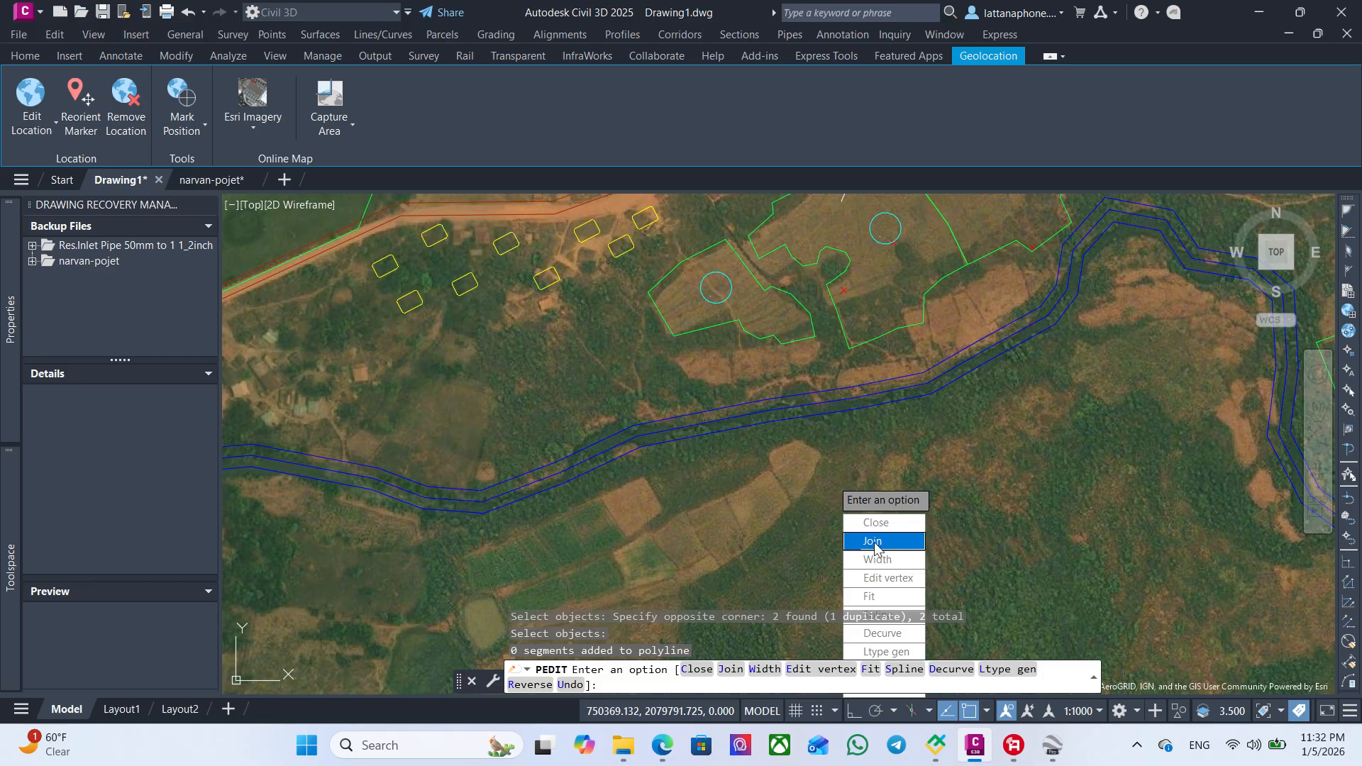
{"action": "left_click", "coordinate": [875, 548]}
{"action": "scroll", "coordinate": [859, 409], "scroll_direction": "up", "scroll_amount": 8}
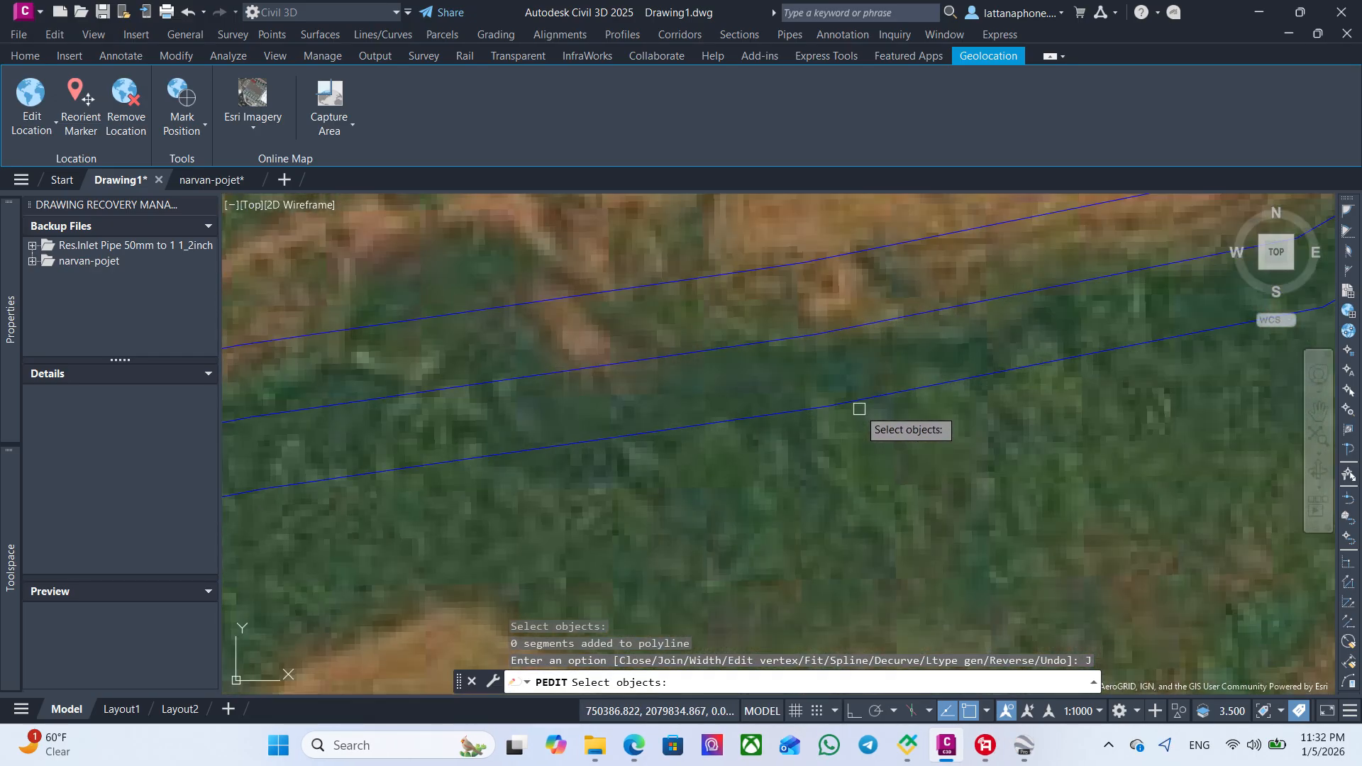
{"action": "key", "text": "Escape"}
{"action": "key", "text": "Escape"}
- Join the two adjoining segments of the southern river edge line into one polyline
{"action": "left_click", "coordinate": [859, 398]}
{"action": "scroll", "coordinate": [838, 408], "scroll_direction": "up", "scroll_amount": 6}
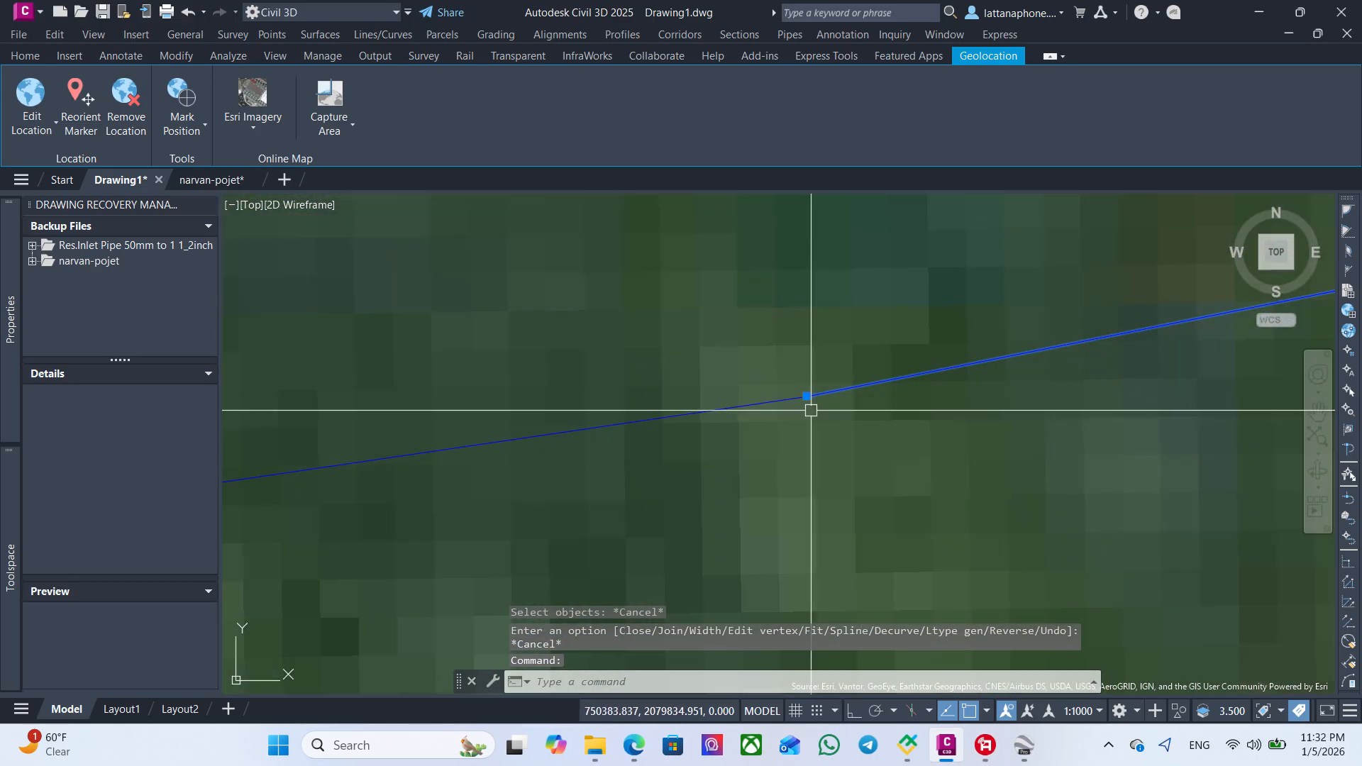
{"action": "scroll", "coordinate": [811, 404], "scroll_direction": "up", "scroll_amount": 3}
{"action": "left_click", "coordinate": [811, 390]}
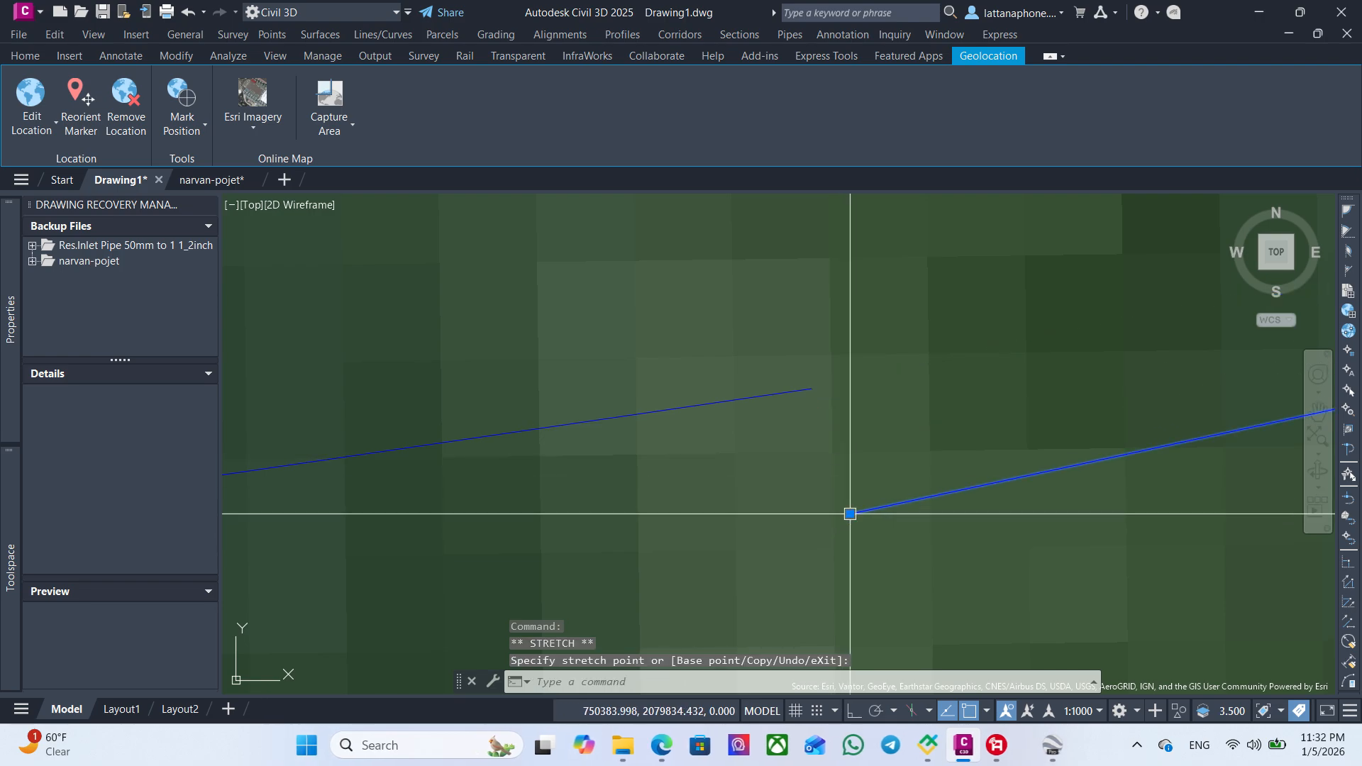
{"action": "left_click", "coordinate": [792, 389]}
{"action": "type", "text": "J"}
{"action": "key", "text": "Return"}
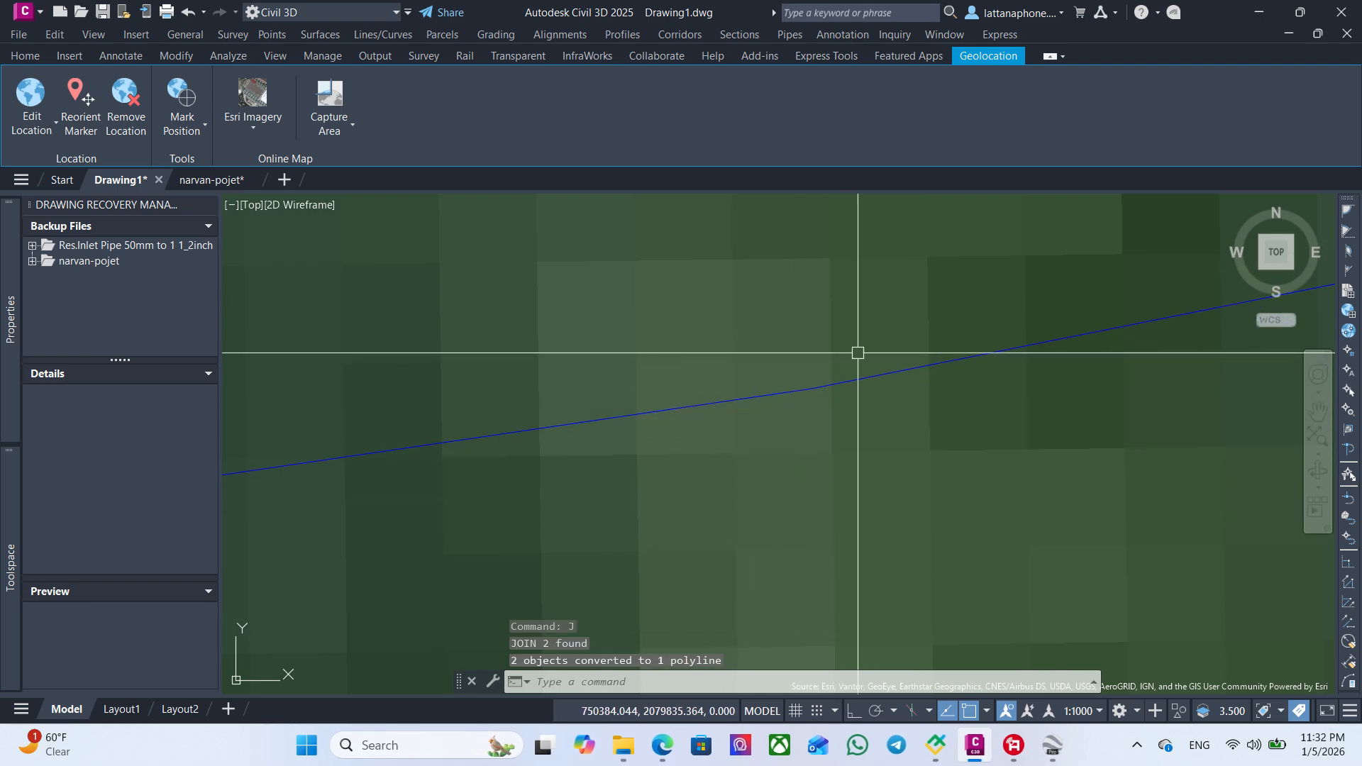
- Select the joined river edge polyline with its neighbouring western segments and review their extent within the whole drawing
{"action": "scroll", "coordinate": [856, 383], "scroll_direction": "down", "scroll_amount": 5}
{"action": "scroll", "coordinate": [826, 393], "scroll_direction": "up", "scroll_amount": 2}
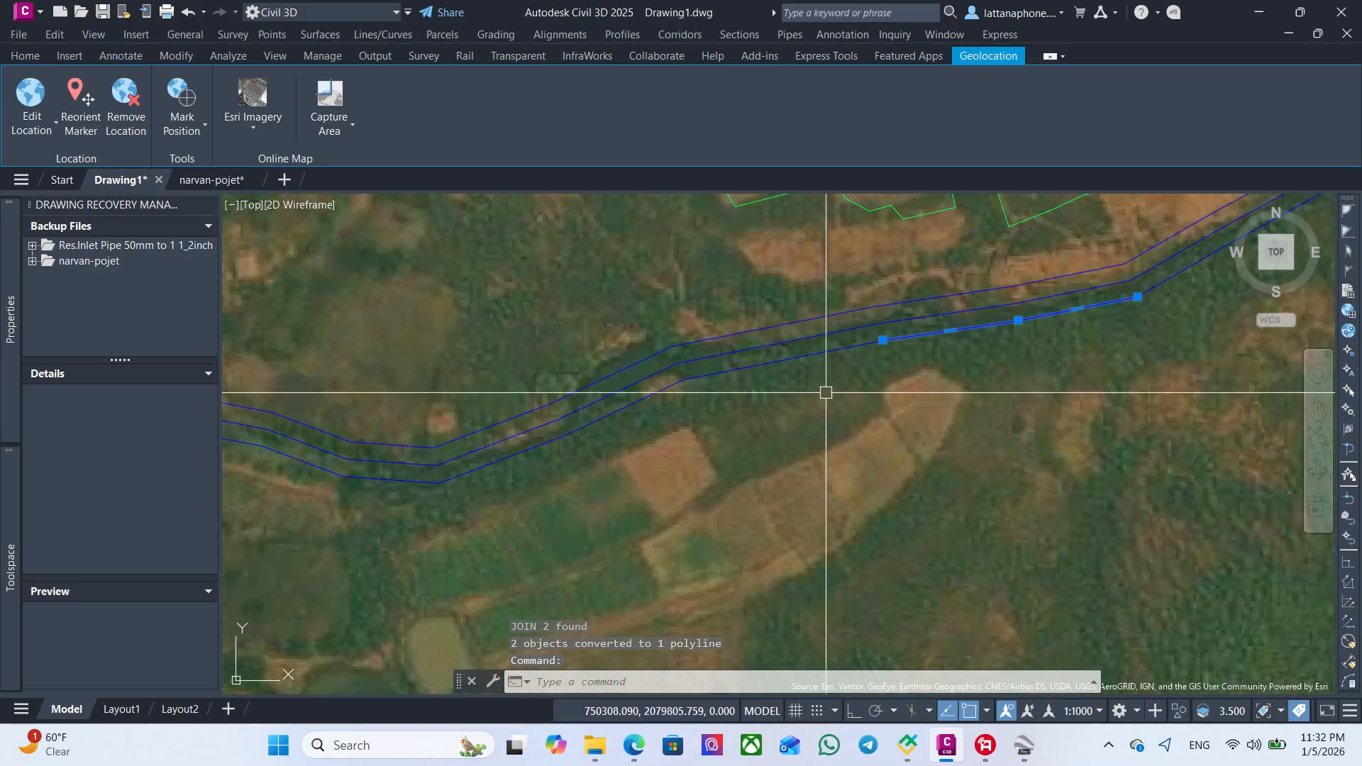
{"action": "scroll", "coordinate": [861, 351], "scroll_direction": "up", "scroll_amount": 3}
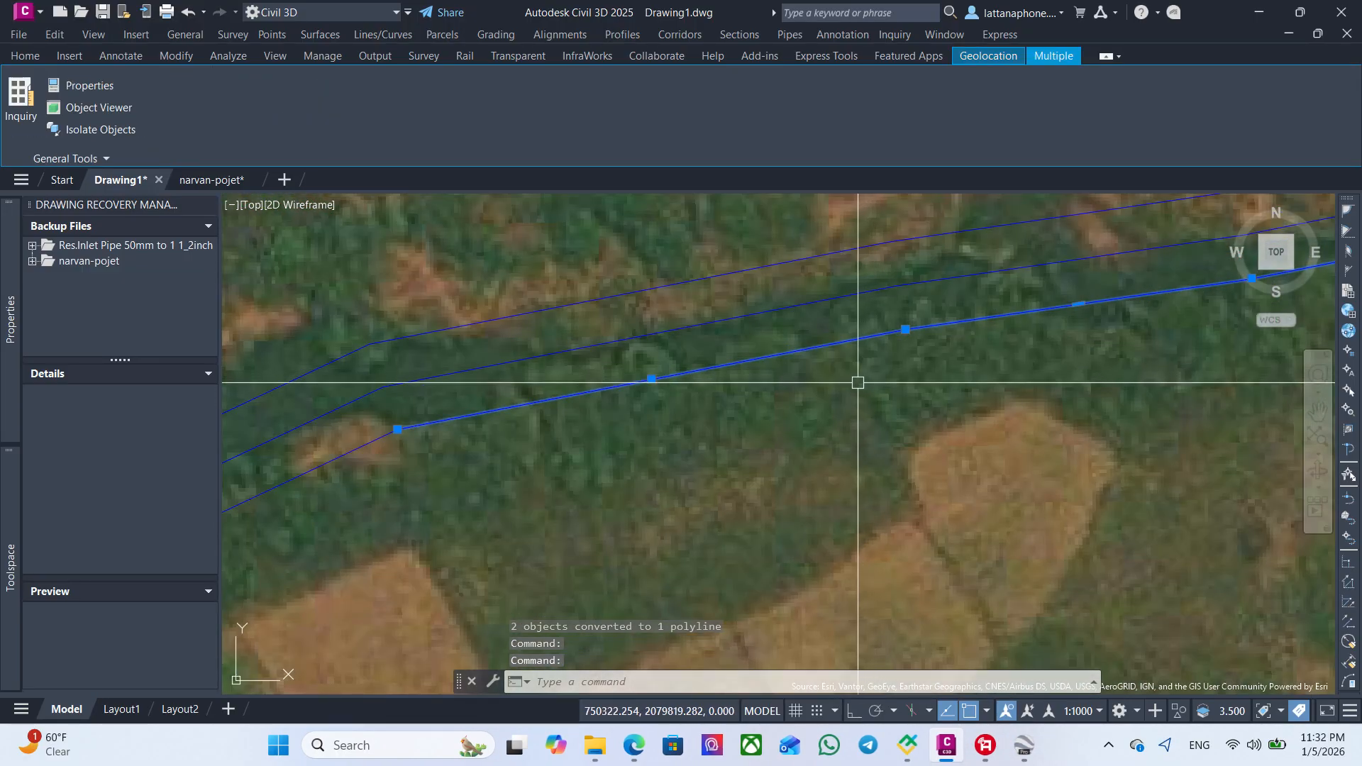
{"action": "right_click", "coordinate": [850, 394]}
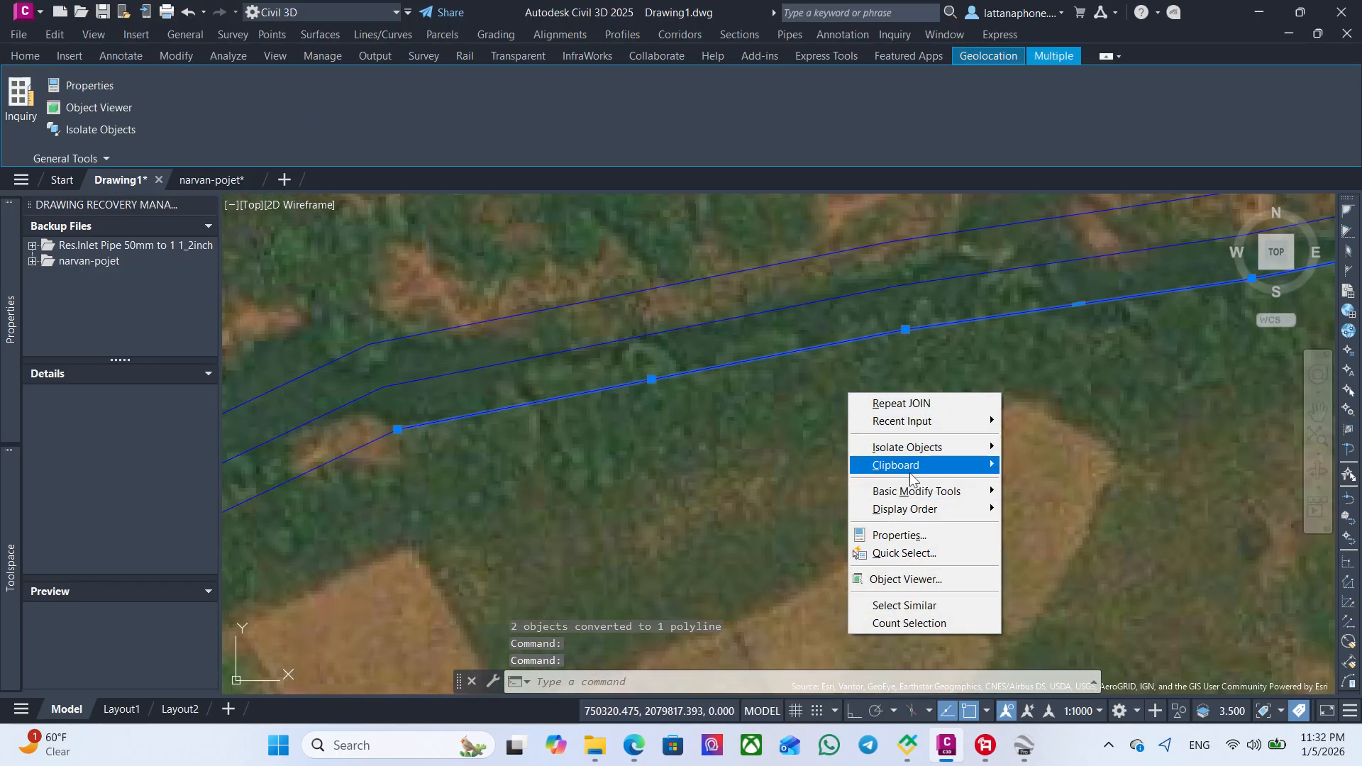
{"action": "left_click", "coordinate": [685, 437]}
{"action": "scroll", "coordinate": [842, 432], "scroll_direction": "down", "scroll_amount": 10}
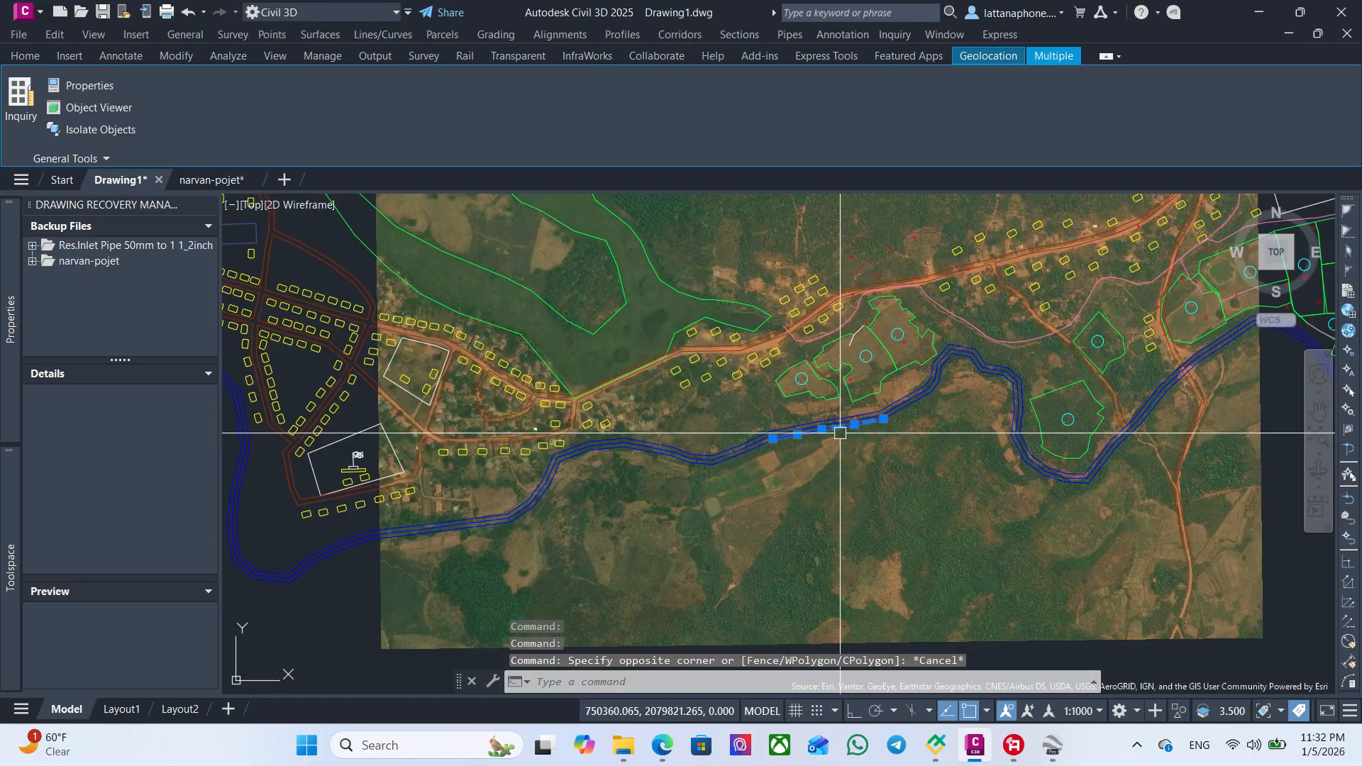
{"action": "middle_click_drag", "start_coordinate": [803, 467], "coordinate": [855, 550]}
{"action": "scroll", "coordinate": [760, 487], "scroll_direction": "down", "scroll_amount": 4}
{"action": "scroll", "coordinate": [581, 486], "scroll_direction": "up", "scroll_amount": 6}
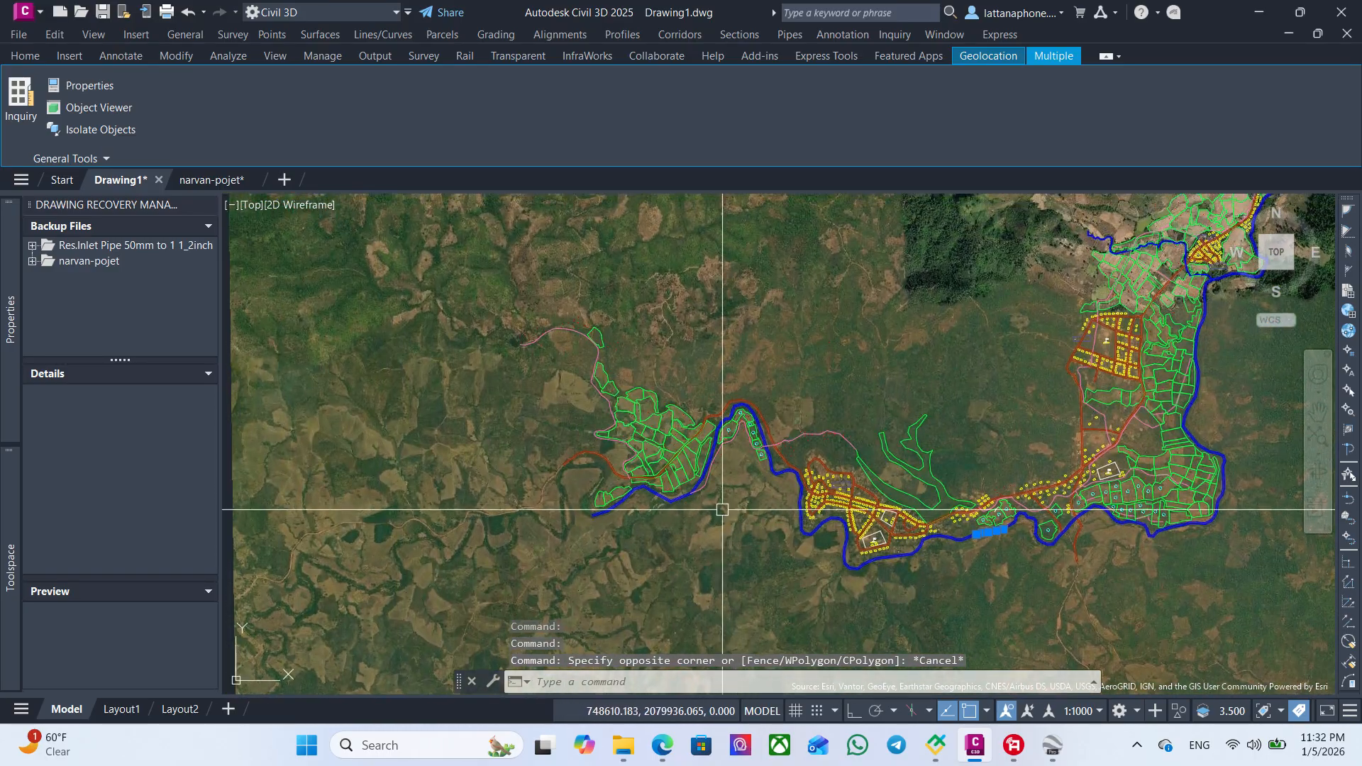
- Examine the imported river, road and plot linework against the aerial imagery, from the northern river end to the circled southern plots
{"action": "scroll", "coordinate": [720, 489], "scroll_direction": "down", "scroll_amount": 4}
{"action": "middle_click_drag", "start_coordinate": [1028, 490], "coordinate": [395, 518]}
{"action": "middle_click_drag", "start_coordinate": [704, 305], "coordinate": [715, 559]}
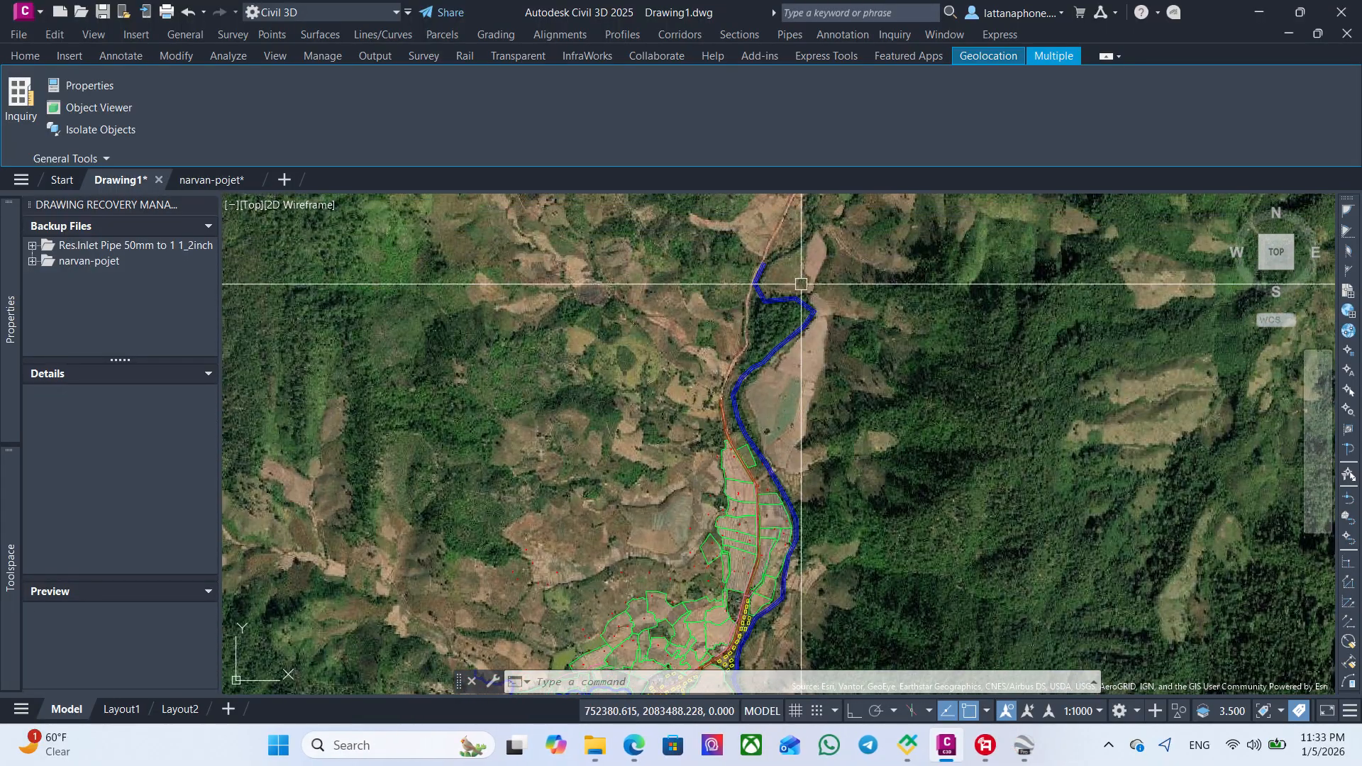
{"action": "middle_click_drag", "start_coordinate": [803, 285], "coordinate": [791, 403]}
{"action": "middle_click_drag", "start_coordinate": [756, 517], "coordinate": [820, 252]}
{"action": "middle_click_drag", "start_coordinate": [757, 483], "coordinate": [835, 311]}
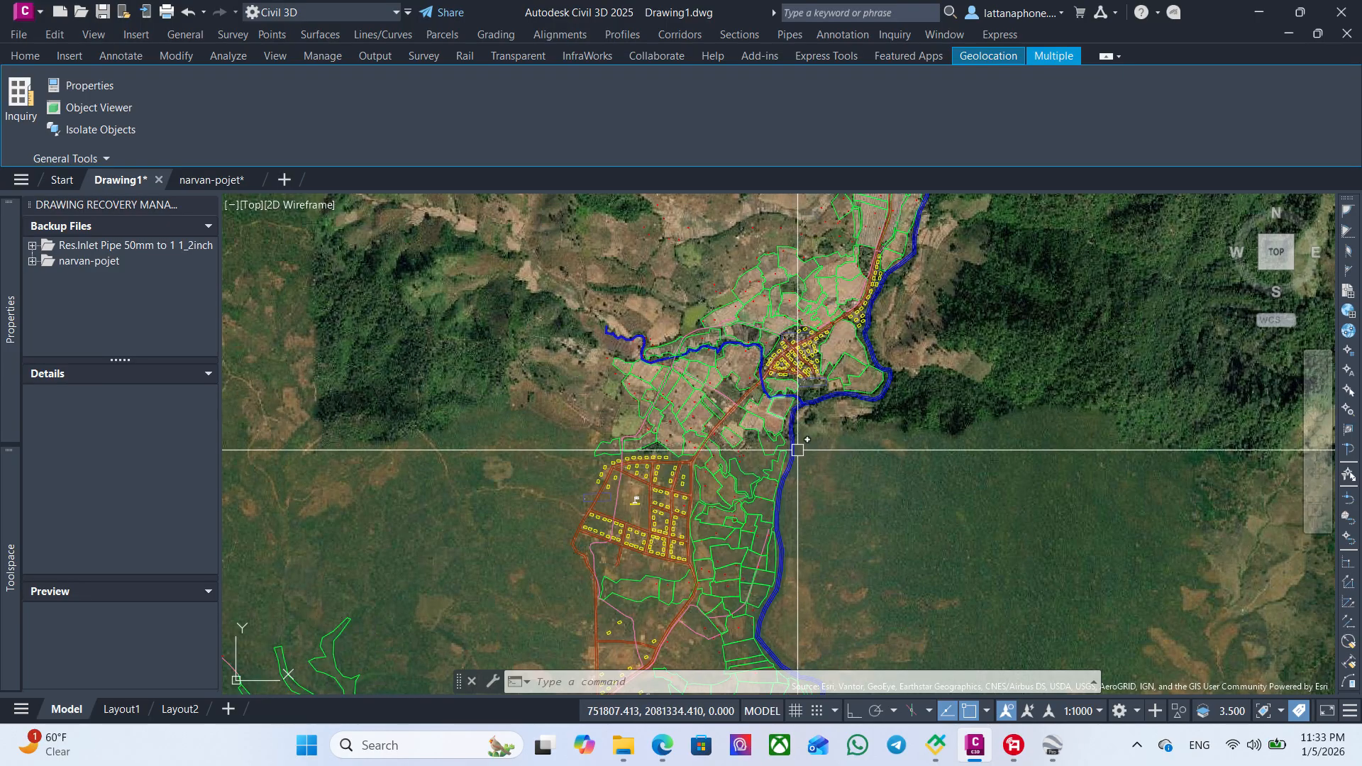
{"action": "scroll", "coordinate": [809, 475], "scroll_direction": "up", "scroll_amount": 2}
{"action": "scroll", "coordinate": [870, 355], "scroll_direction": "up", "scroll_amount": 2}
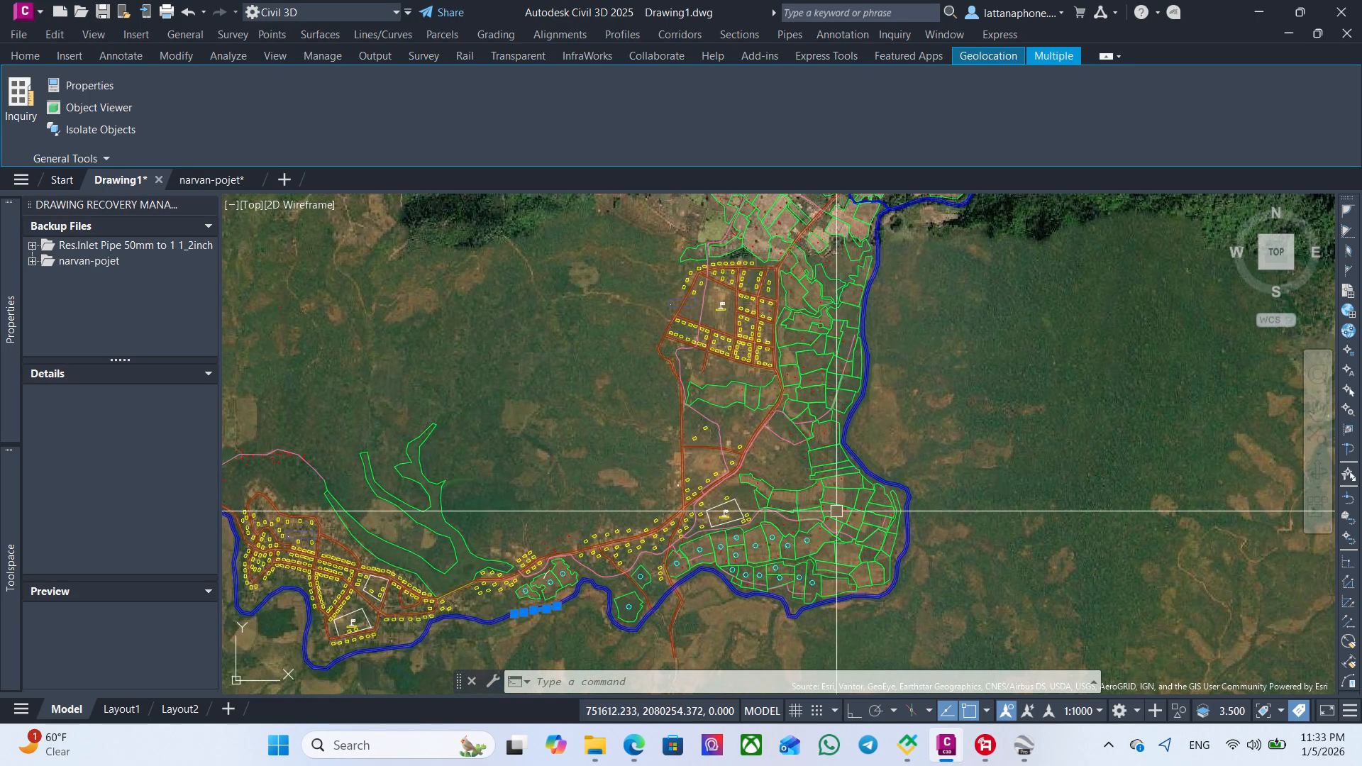
{"action": "scroll", "coordinate": [852, 466], "scroll_direction": "up", "scroll_amount": 2}
{"action": "scroll", "coordinate": [855, 454], "scroll_direction": "down", "scroll_amount": 2}
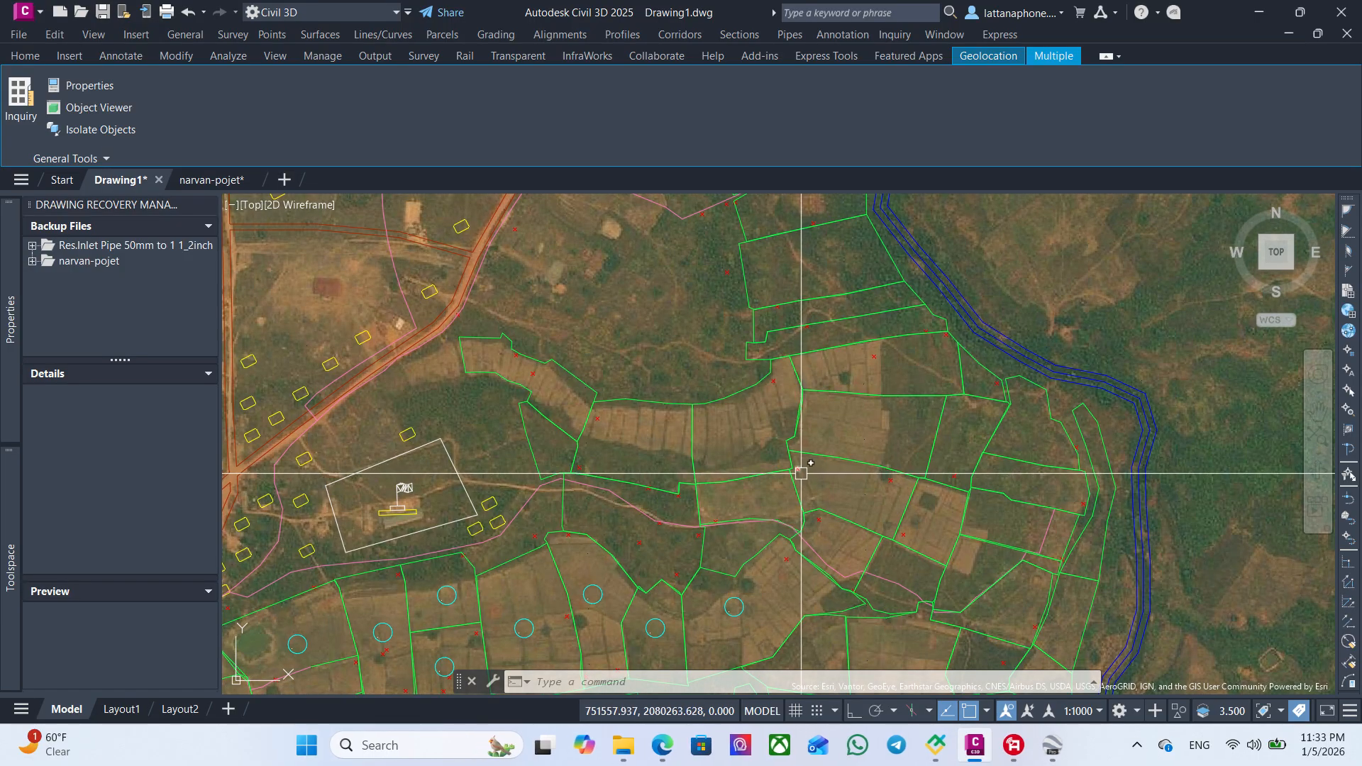
{"action": "middle_click_drag", "start_coordinate": [658, 490], "coordinate": [801, 473]}
{"action": "scroll", "coordinate": [803, 473], "scroll_direction": "down", "scroll_amount": 4}
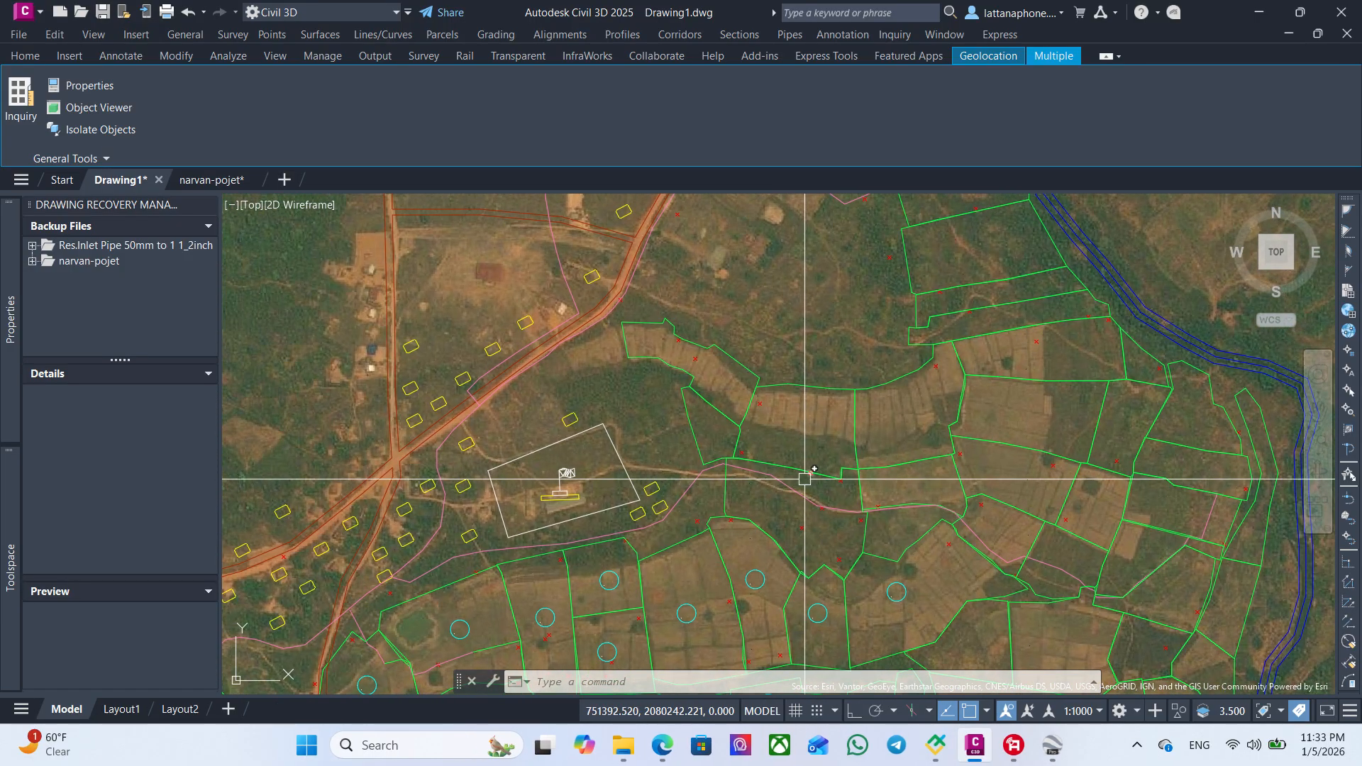
{"action": "middle_click_drag", "start_coordinate": [730, 508], "coordinate": [842, 413]}
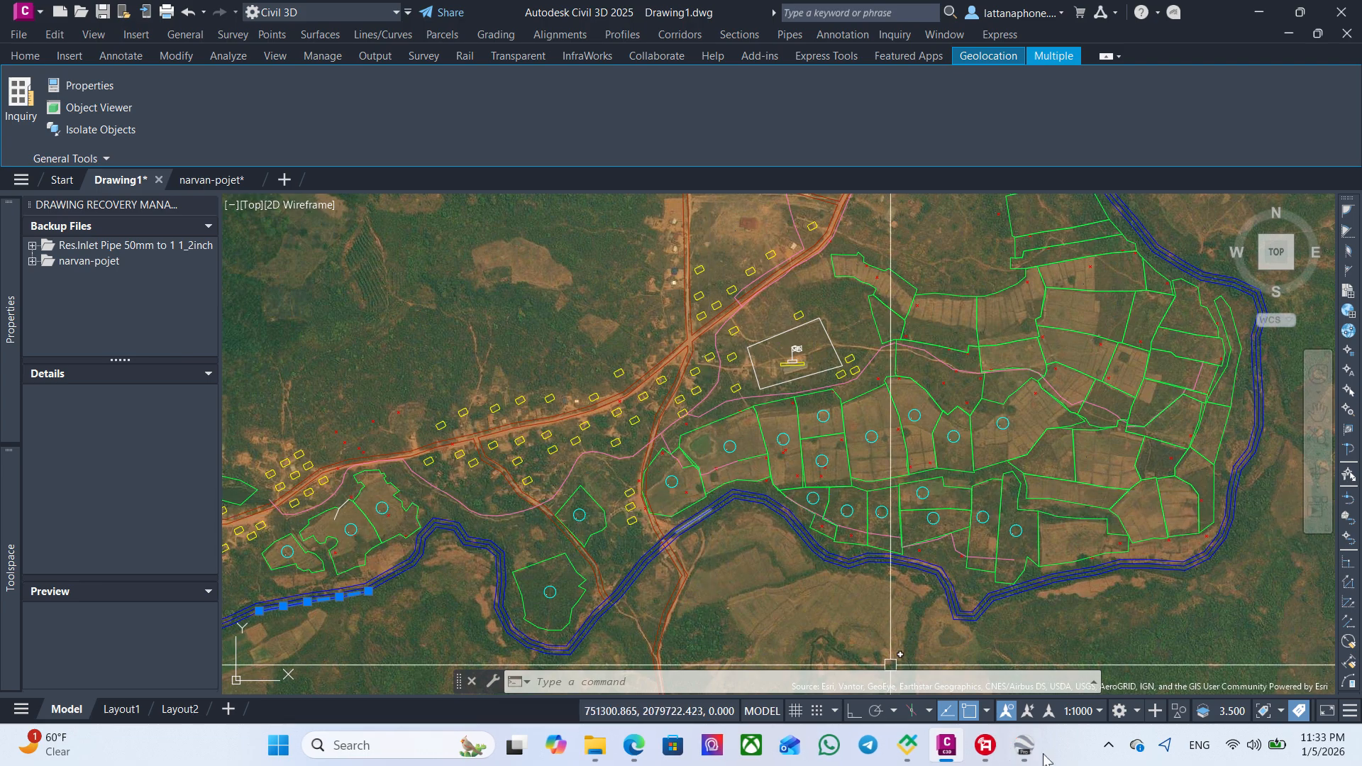
- Switch to Google Earth Pro and look over the Nam Poui SP linework and the surrounding region of Laos
{"action": "left_click", "coordinate": [1032, 752]}
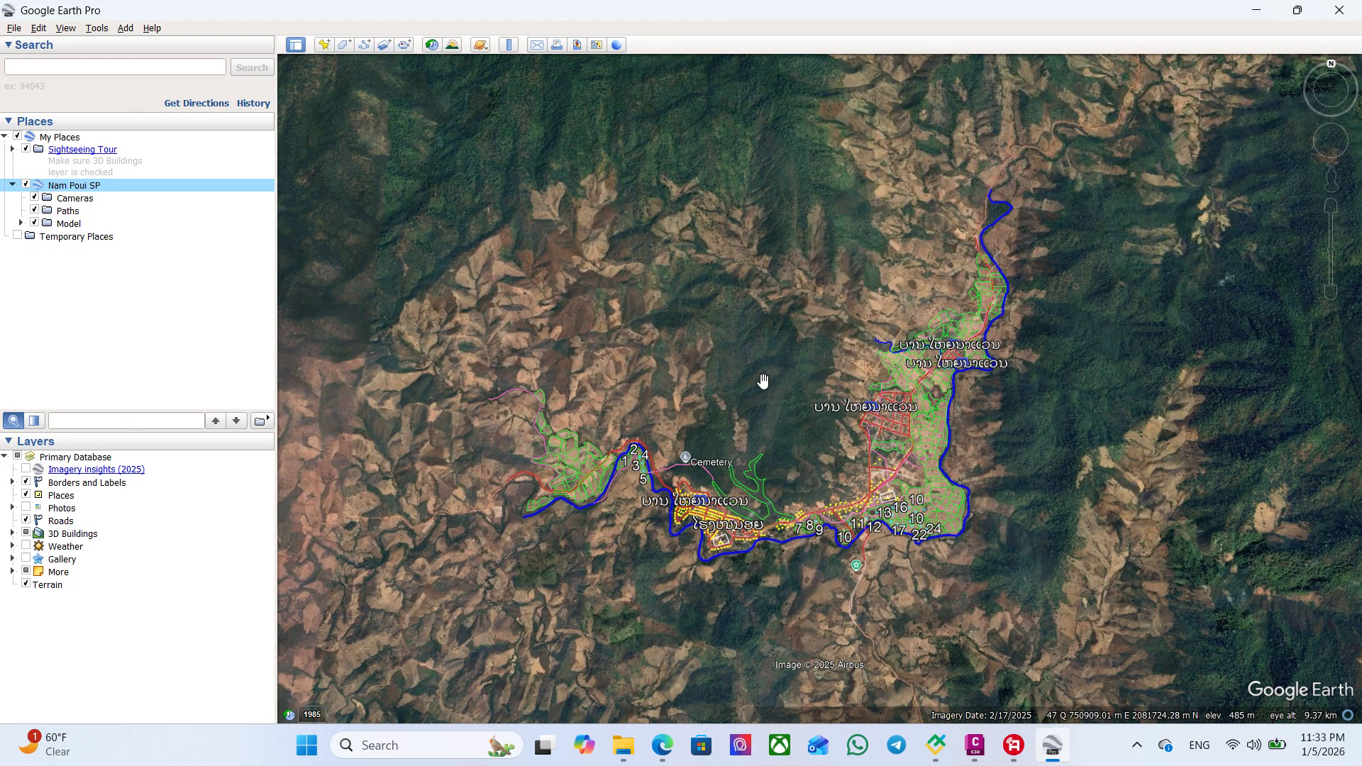
{"action": "scroll", "coordinate": [763, 381], "scroll_direction": "down", "scroll_amount": 2}
{"action": "left_click_drag", "start_coordinate": [1265, 352], "coordinate": [795, 403]}
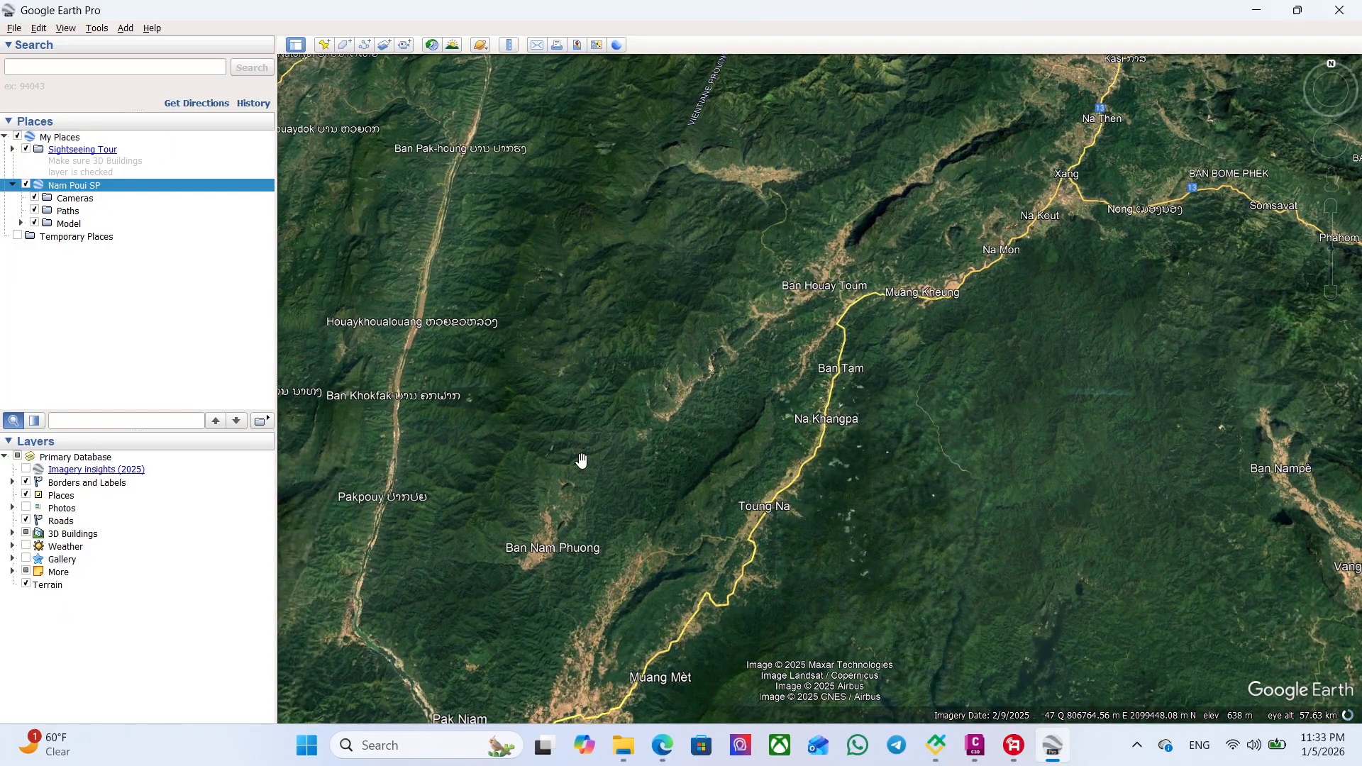
{"action": "left_click_drag", "start_coordinate": [582, 462], "coordinate": [993, 450]}
{"action": "left_click_drag", "start_coordinate": [717, 434], "coordinate": [928, 389]}
{"action": "left_click_drag", "start_coordinate": [652, 465], "coordinate": [943, 454]}
{"action": "scroll", "coordinate": [685, 447], "scroll_direction": "down", "scroll_amount": 2}
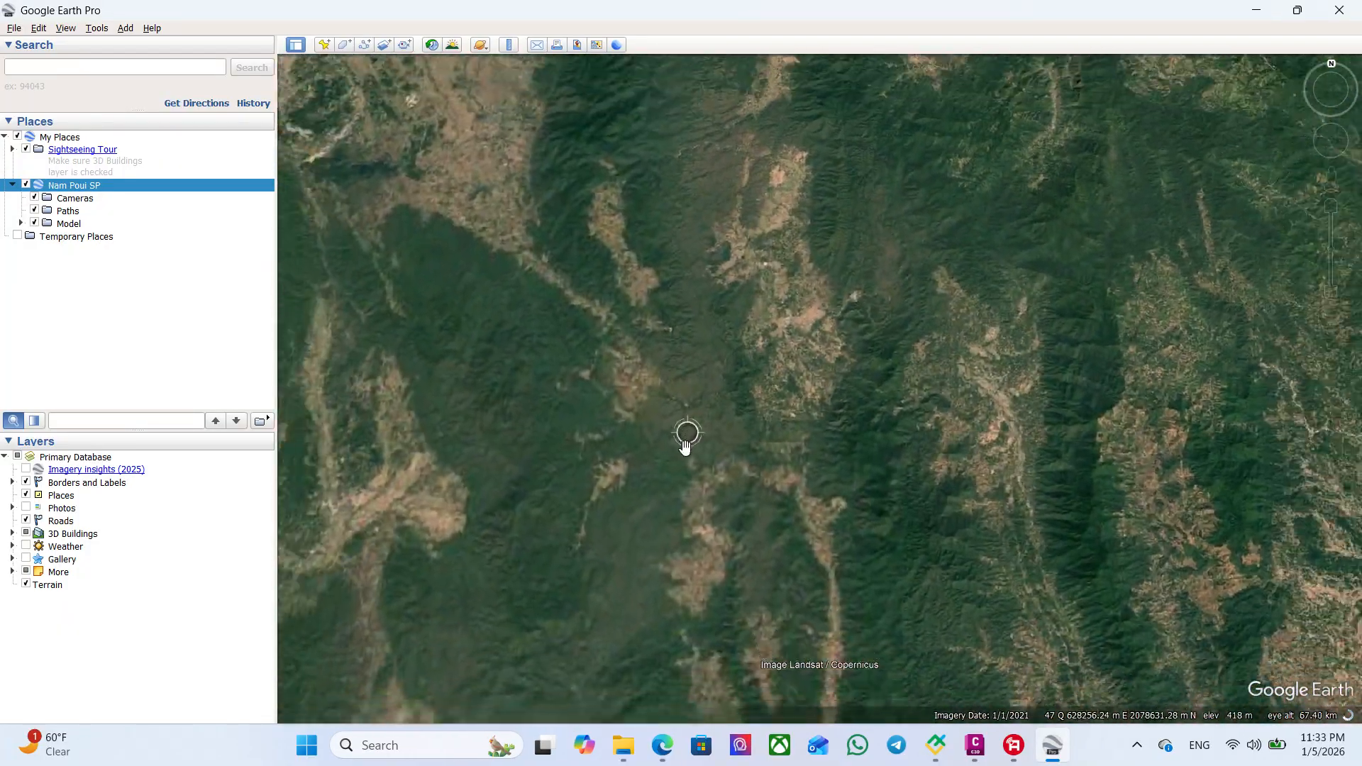
{"action": "scroll", "coordinate": [709, 451], "scroll_direction": "down", "scroll_amount": 5}
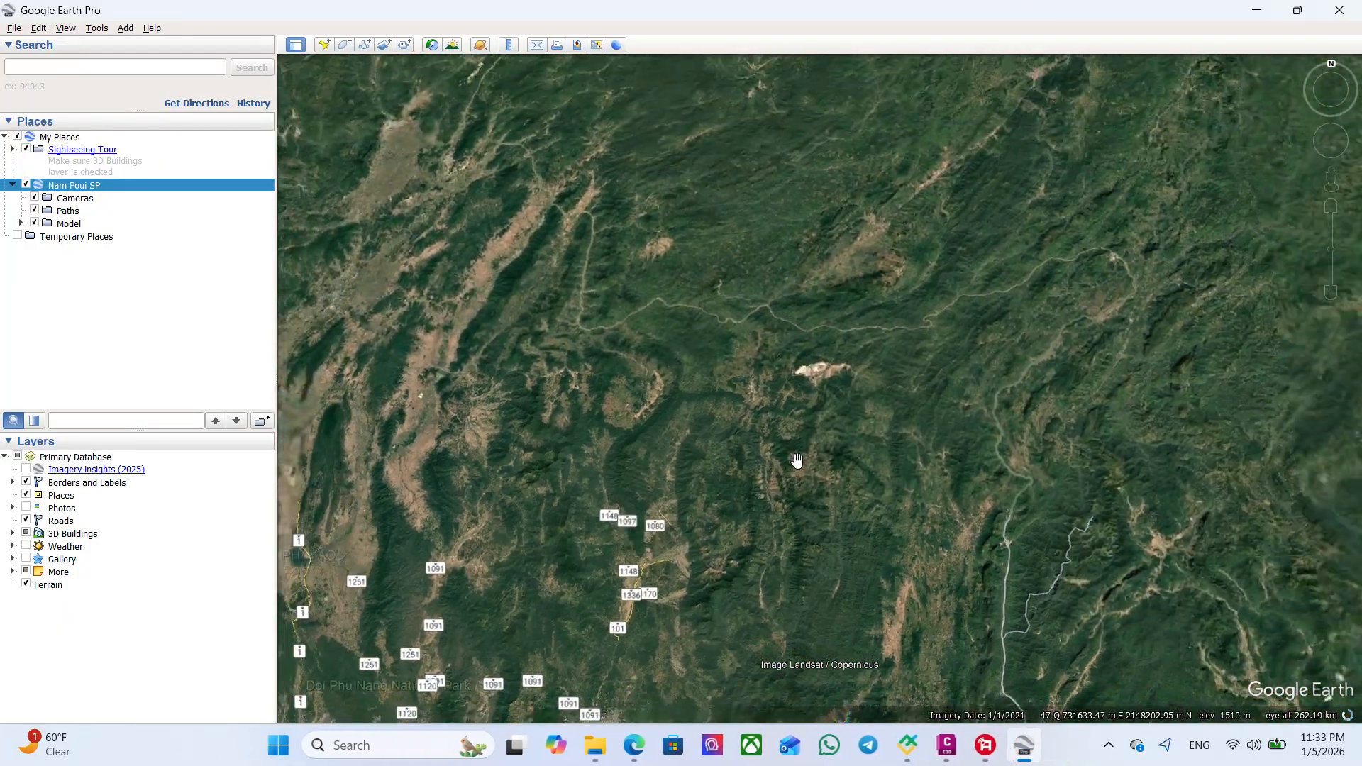
{"action": "scroll", "coordinate": [797, 461], "scroll_direction": "down", "scroll_amount": 2}
{"action": "scroll", "coordinate": [1022, 447], "scroll_direction": "down", "scroll_amount": 2}
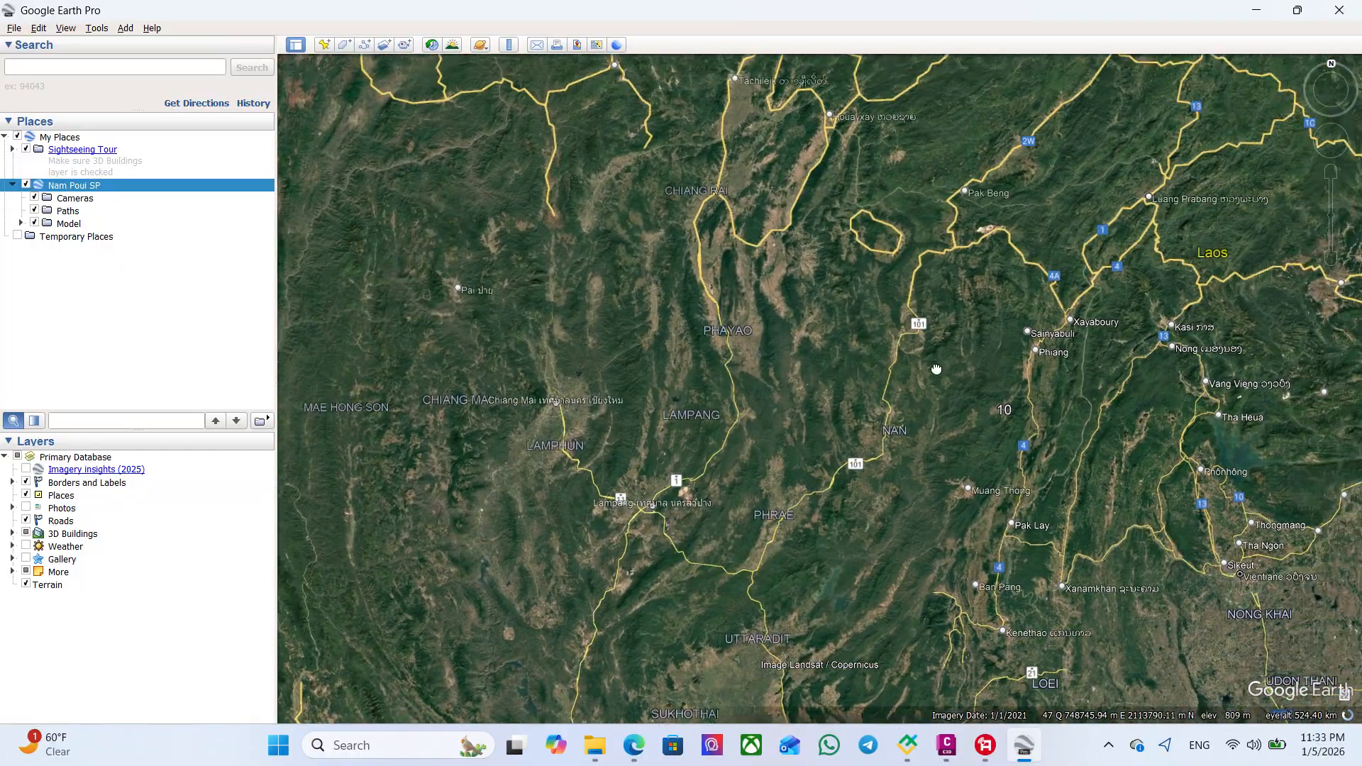
{"action": "scroll", "coordinate": [937, 369], "scroll_direction": "up", "scroll_amount": 6}
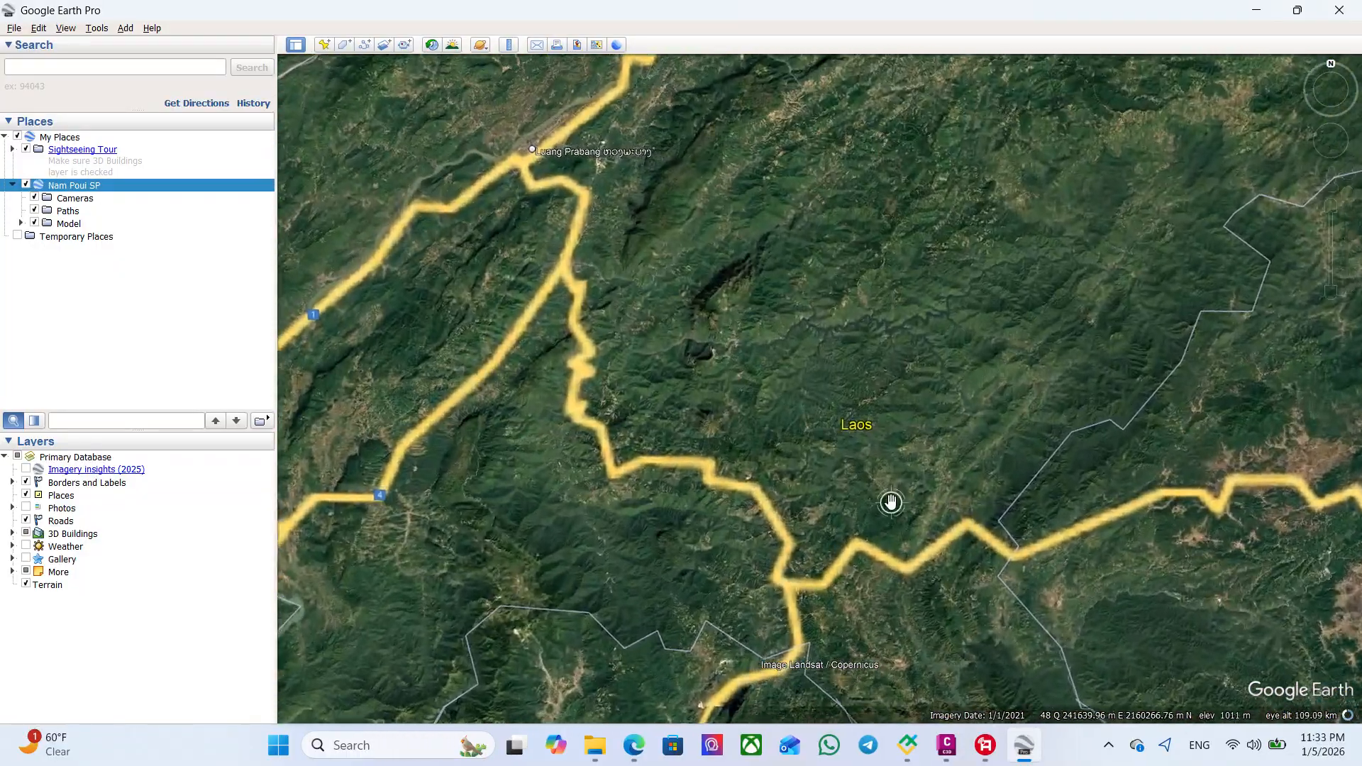
{"action": "scroll", "coordinate": [891, 502], "scroll_direction": "up", "scroll_amount": 3}
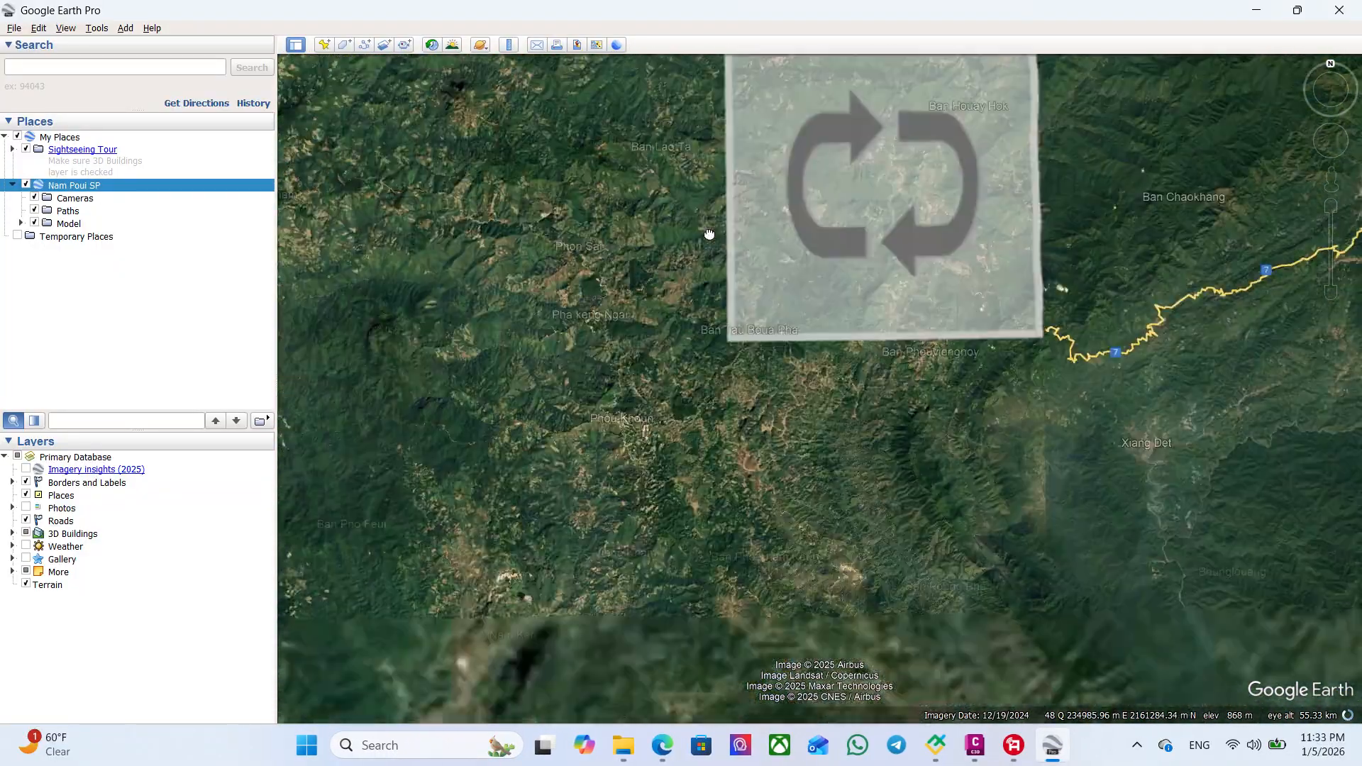
{"action": "scroll", "coordinate": [711, 284], "scroll_direction": "down", "scroll_amount": 3}
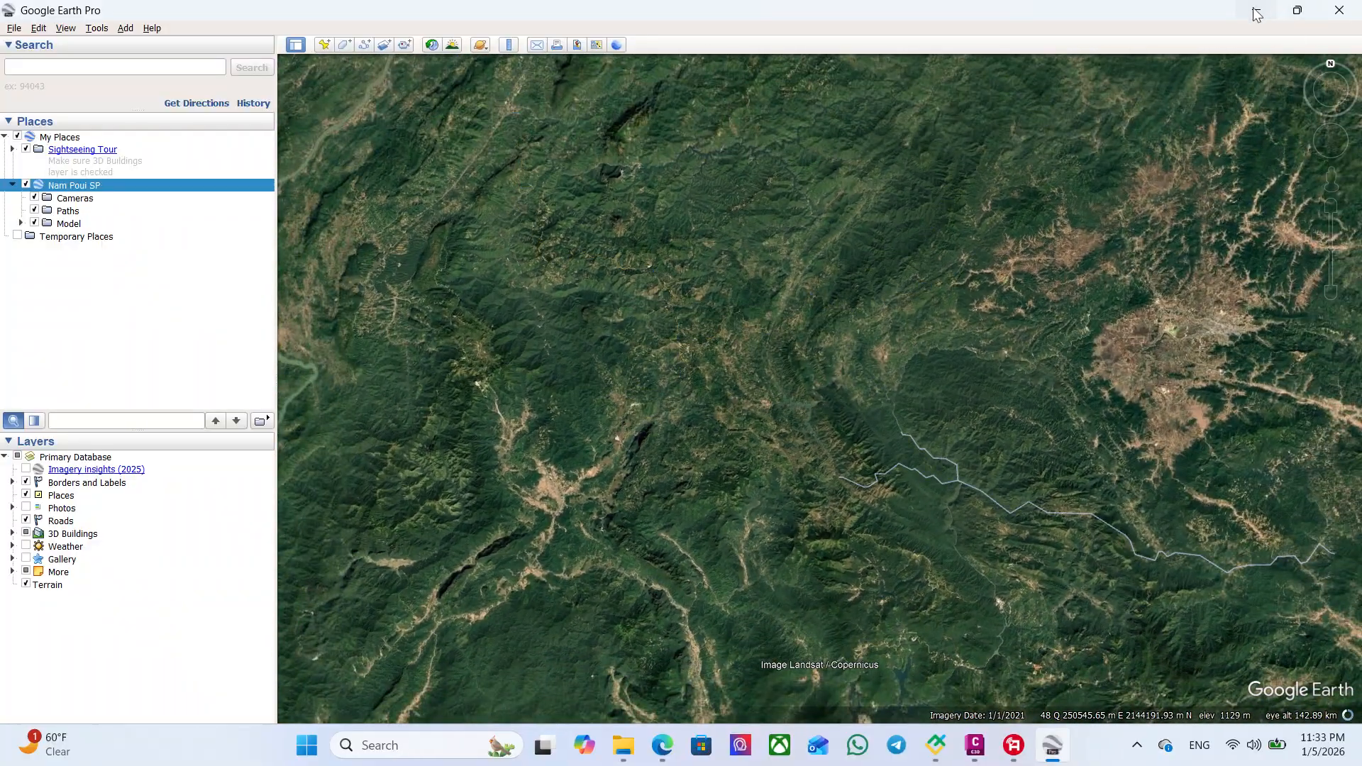
- Return to Drawing1 in Civil 3D and inspect the selected river edge polyline and the neighbouring circled plots against the imagery
{"action": "left_click", "coordinate": [1254, 10]}
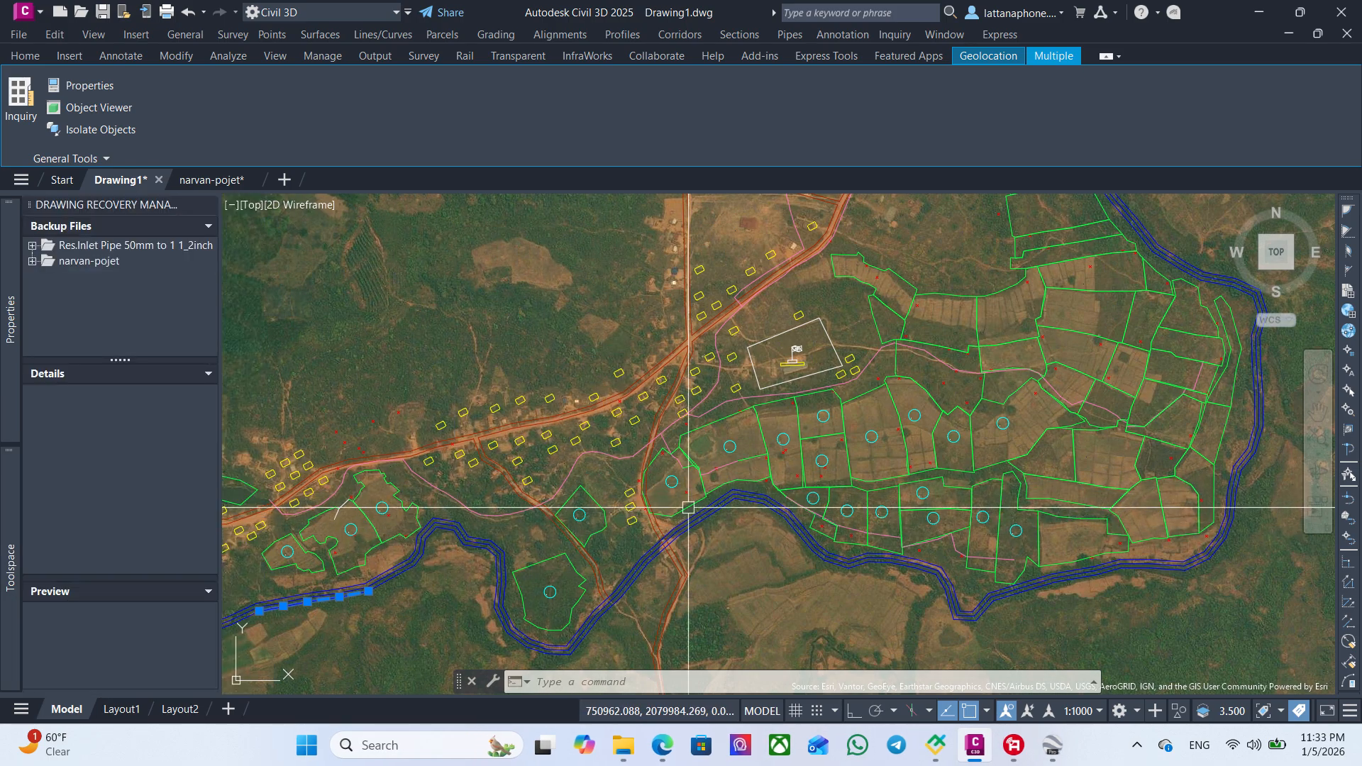
{"action": "scroll", "coordinate": [716, 490], "scroll_direction": "down", "scroll_amount": 3}
{"action": "scroll", "coordinate": [730, 301], "scroll_direction": "down", "scroll_amount": 3}
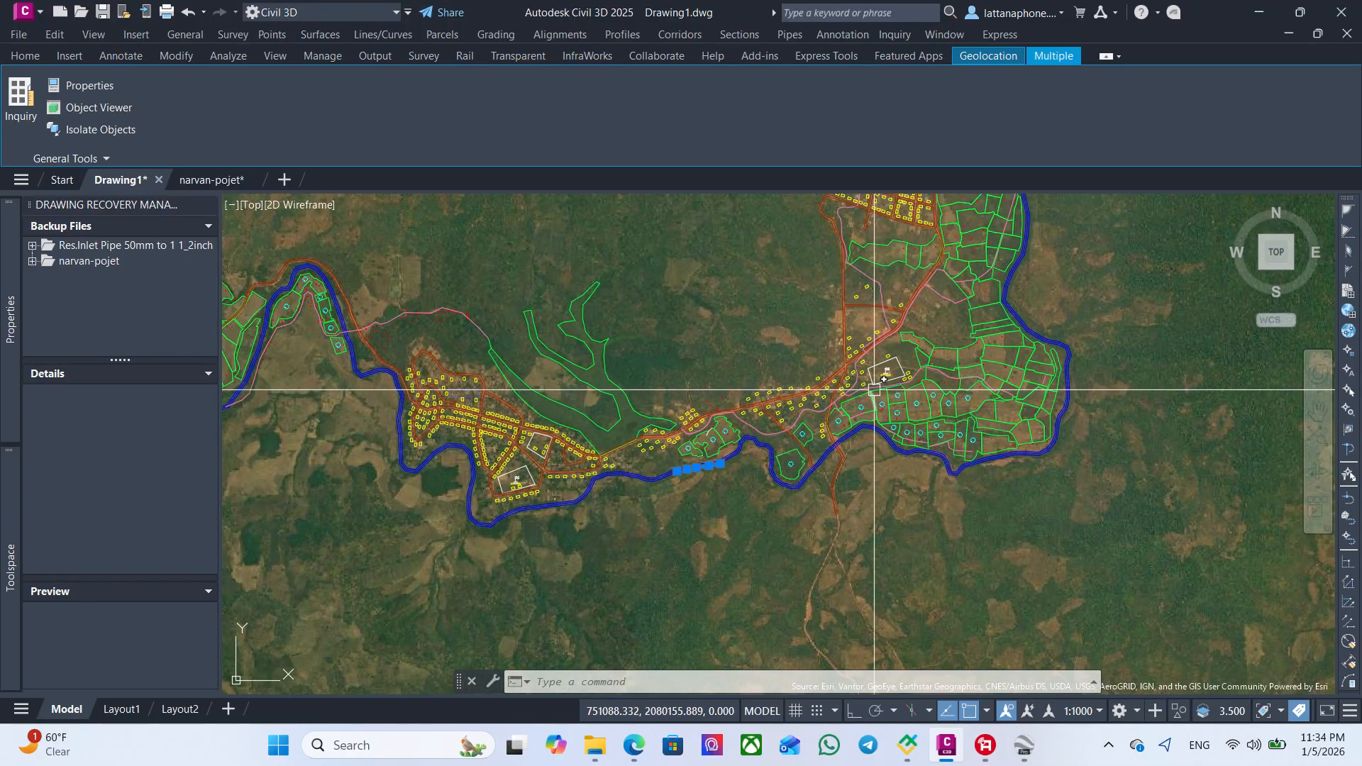
{"action": "scroll", "coordinate": [796, 417], "scroll_direction": "up", "scroll_amount": 5}
{"action": "scroll", "coordinate": [797, 417], "scroll_direction": "down", "scroll_amount": 5}
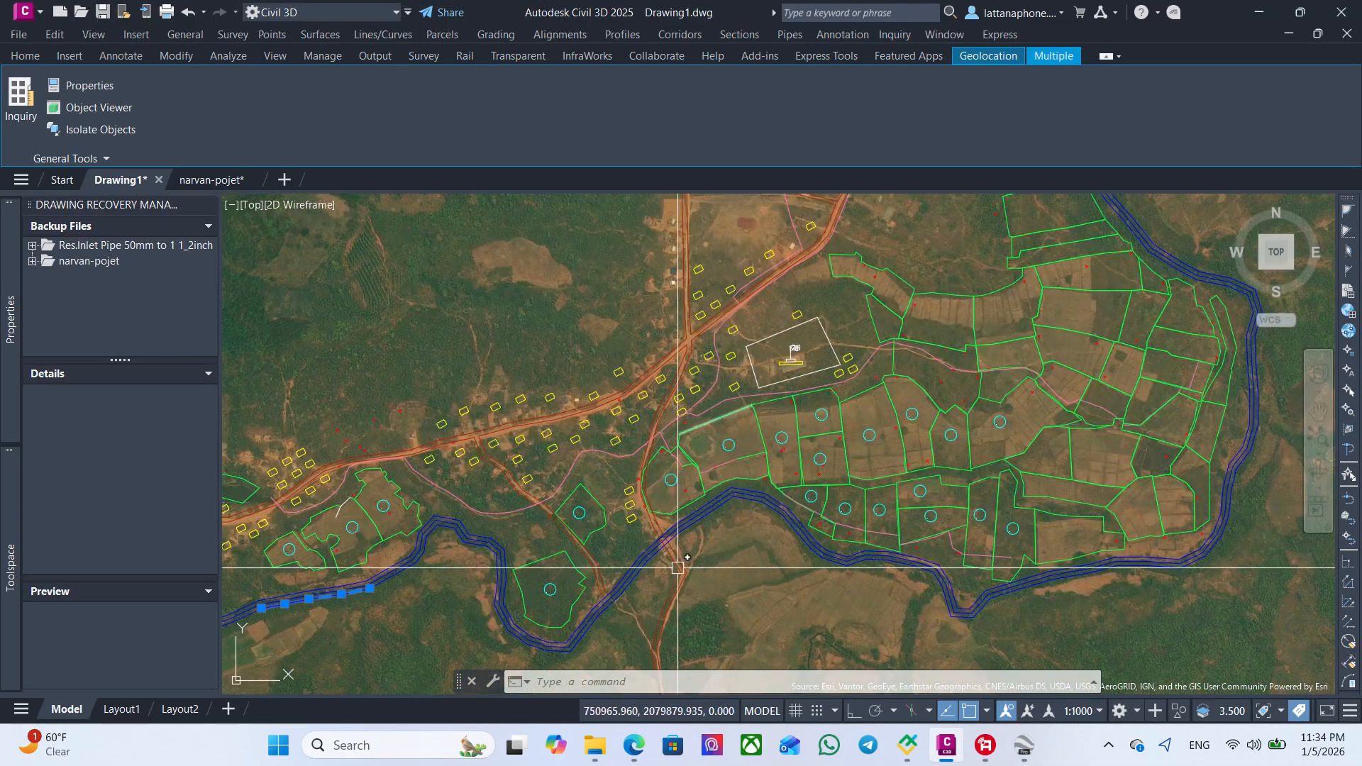
{"action": "middle_click_drag", "start_coordinate": [579, 562], "coordinate": [813, 483]}
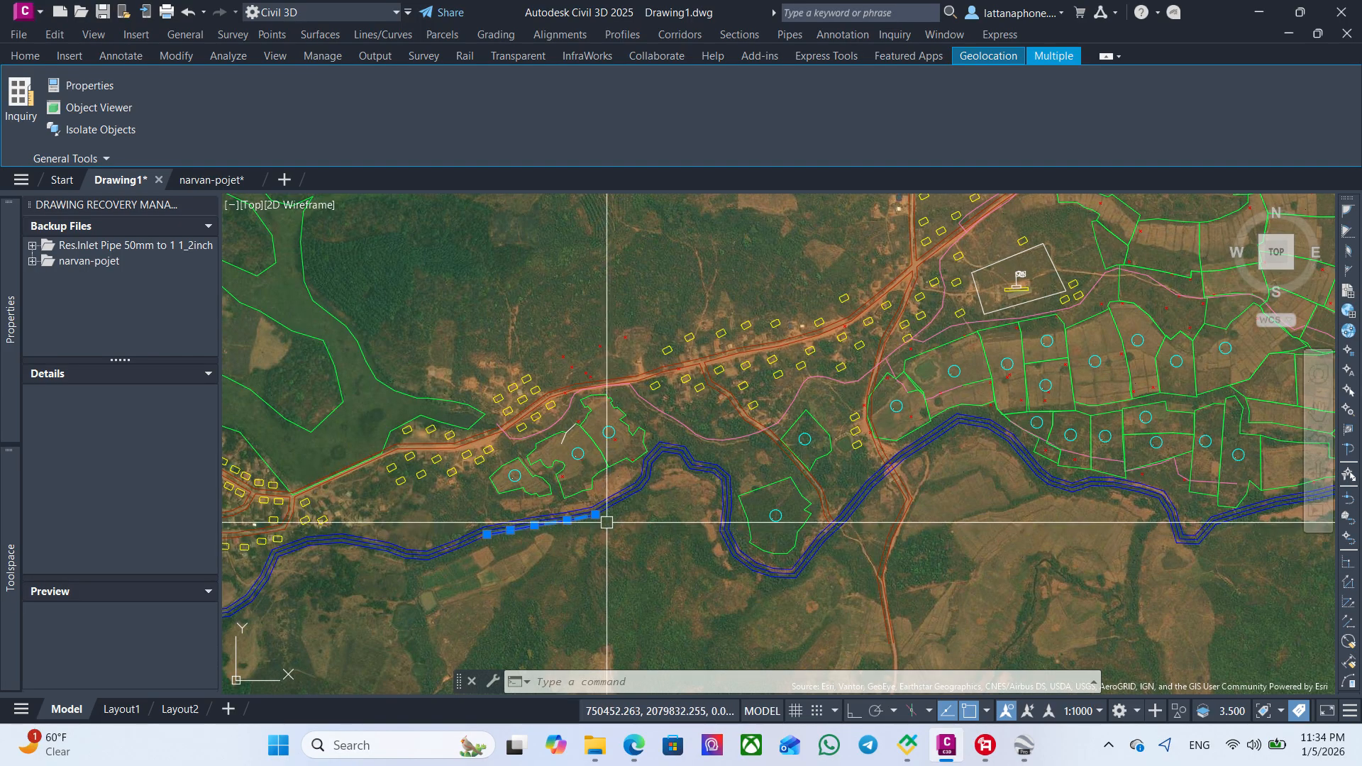
{"action": "scroll", "coordinate": [598, 541], "scroll_direction": "up", "scroll_amount": 5}
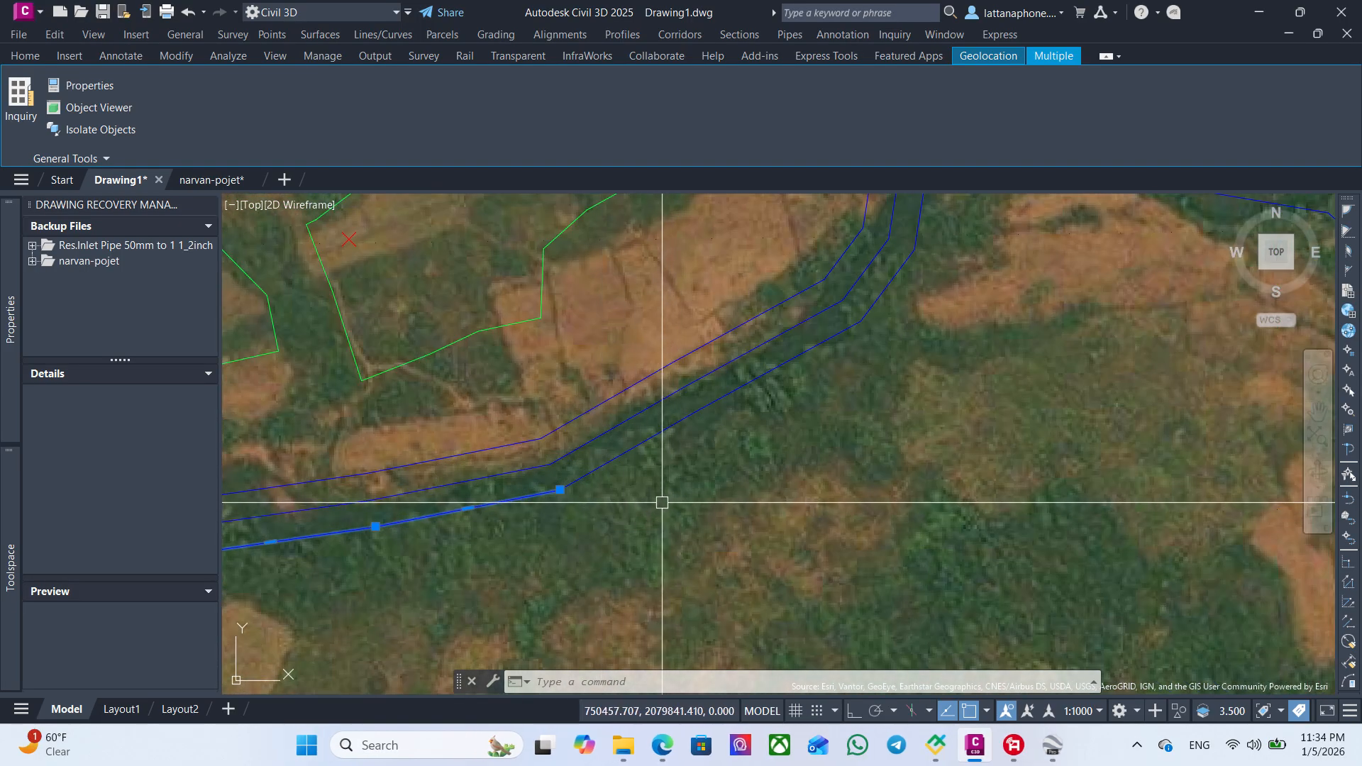
{"action": "scroll", "coordinate": [668, 504], "scroll_direction": "down", "scroll_amount": 6}
{"action": "middle_click_drag", "start_coordinate": [721, 481], "coordinate": [623, 536]}
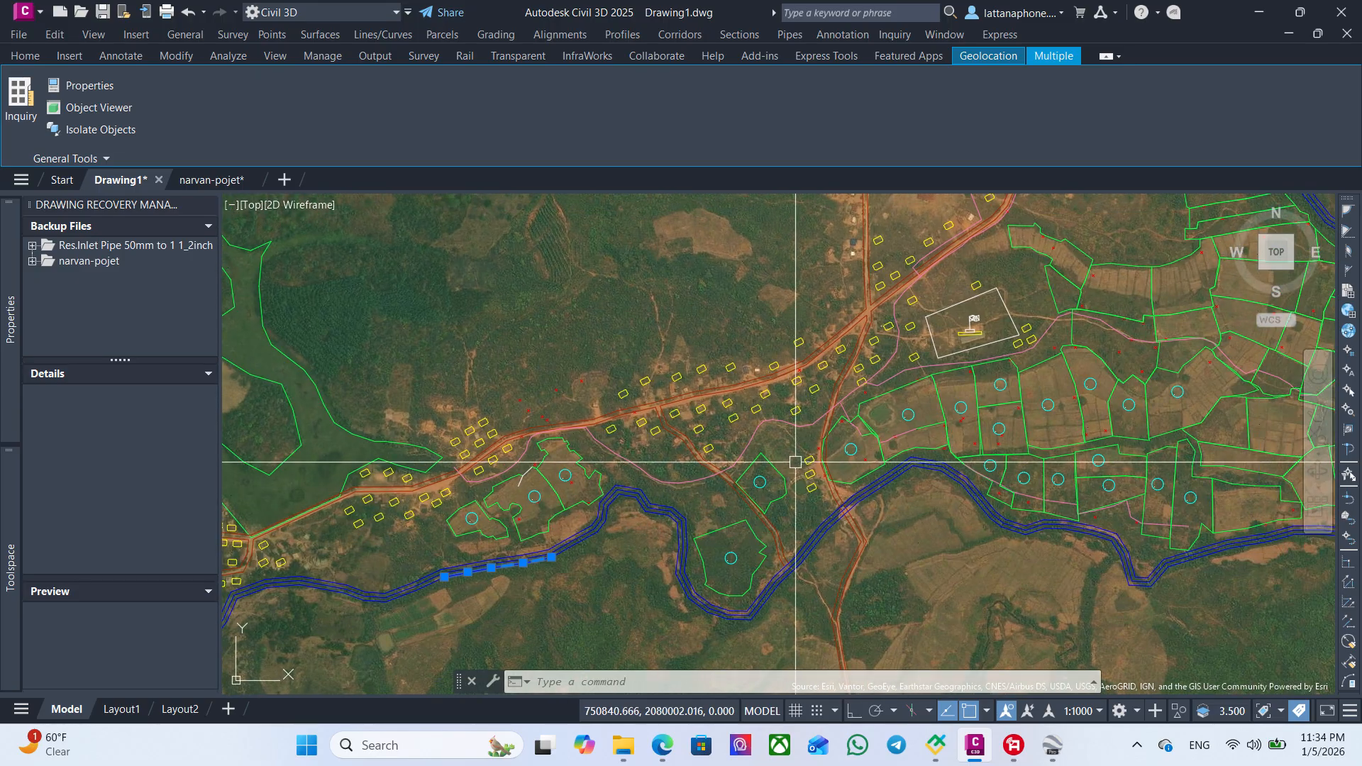
{"action": "middle_click_drag", "start_coordinate": [891, 404], "coordinate": [693, 457]}
{"action": "middle_click_drag", "start_coordinate": [941, 463], "coordinate": [822, 469]}
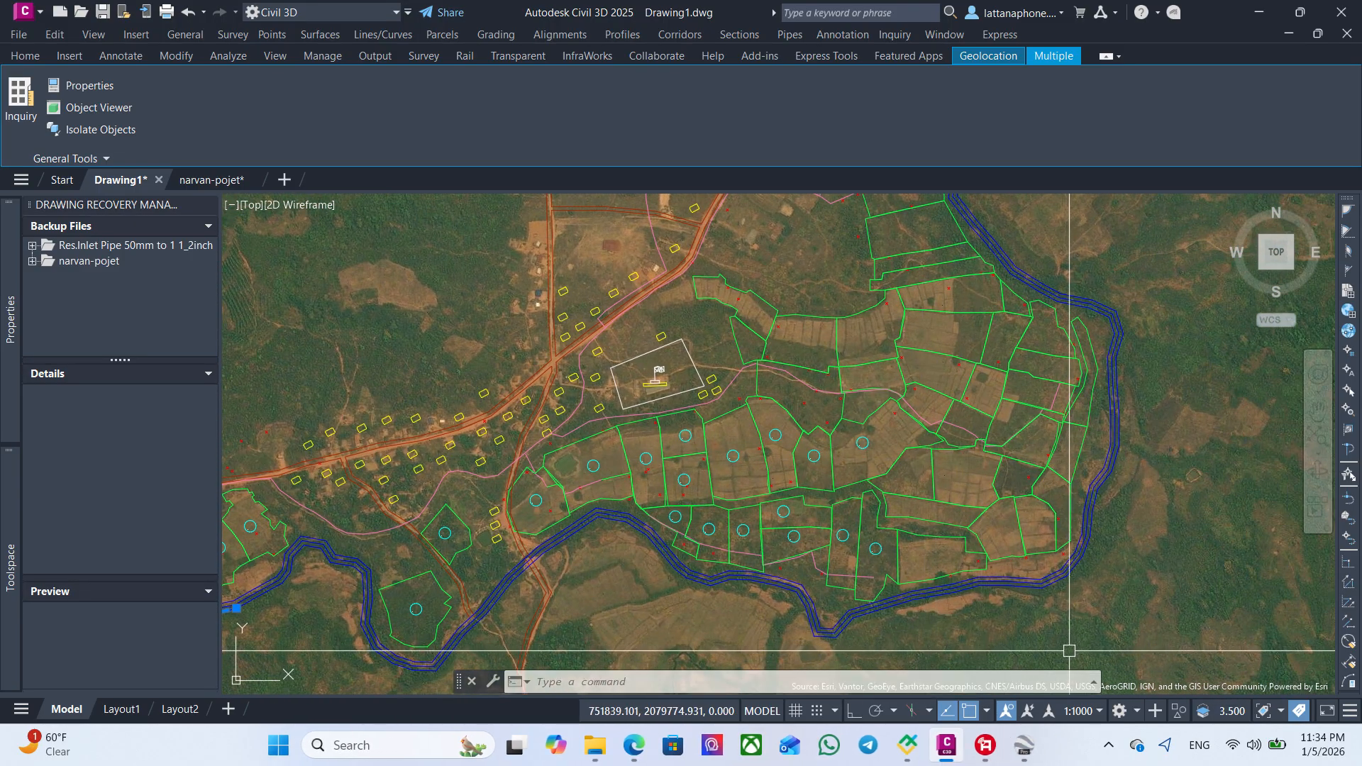
{"action": "mouse_move", "coordinate": [985, 745]}
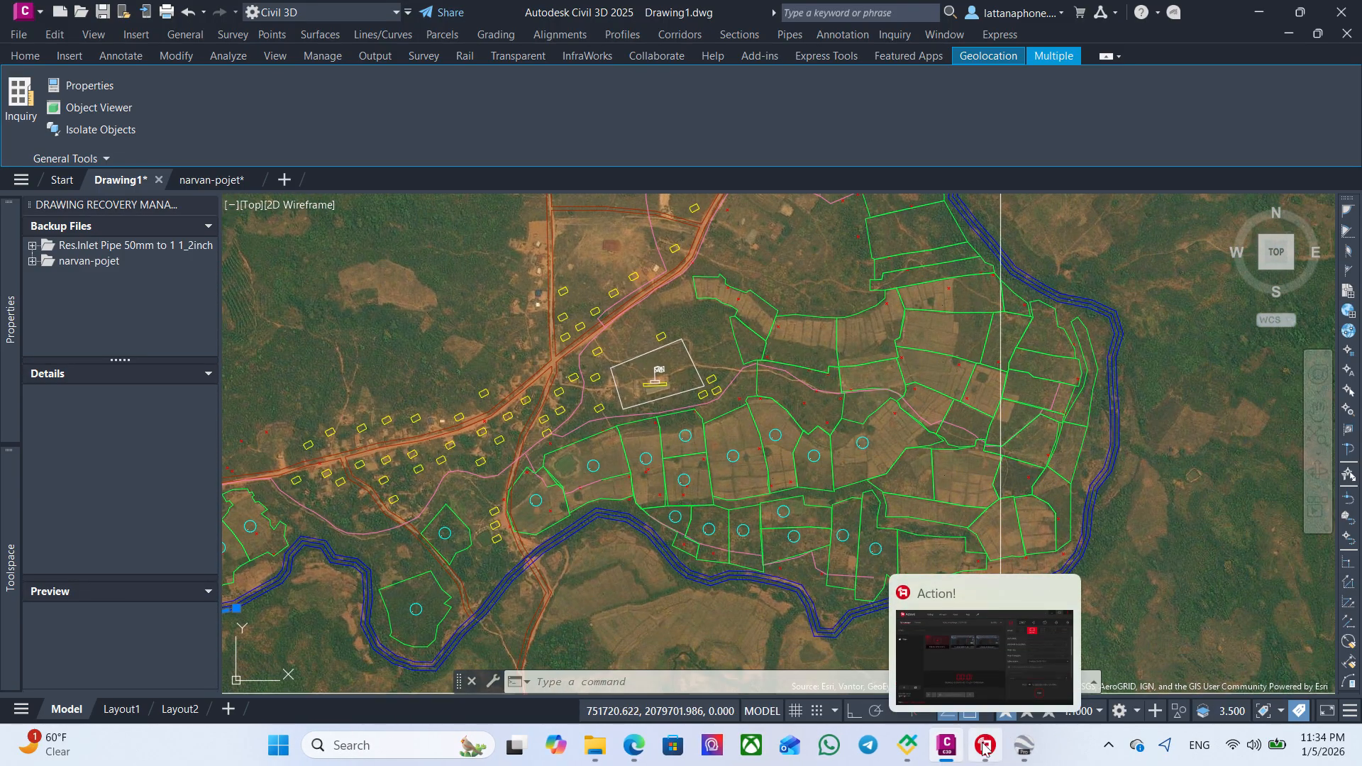